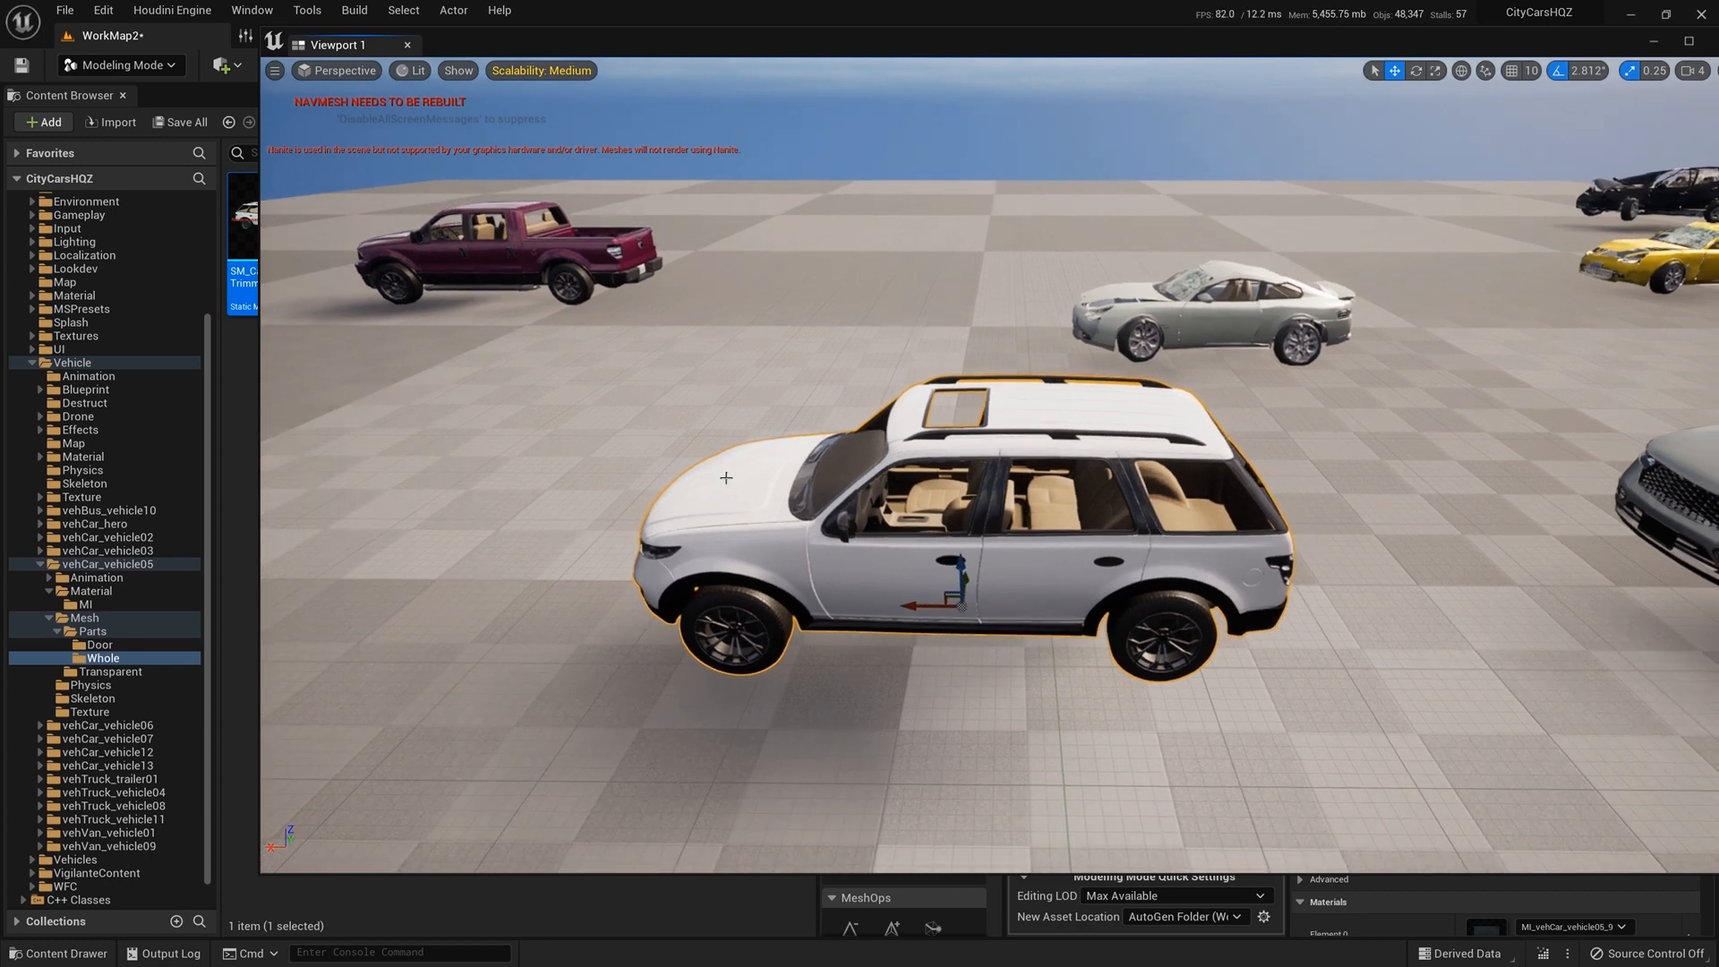
- Move the floating viewport clear of the editor tabs and bring up the Merge Actors settings for the selected white SUV
drag(588, 42, 603, 63)
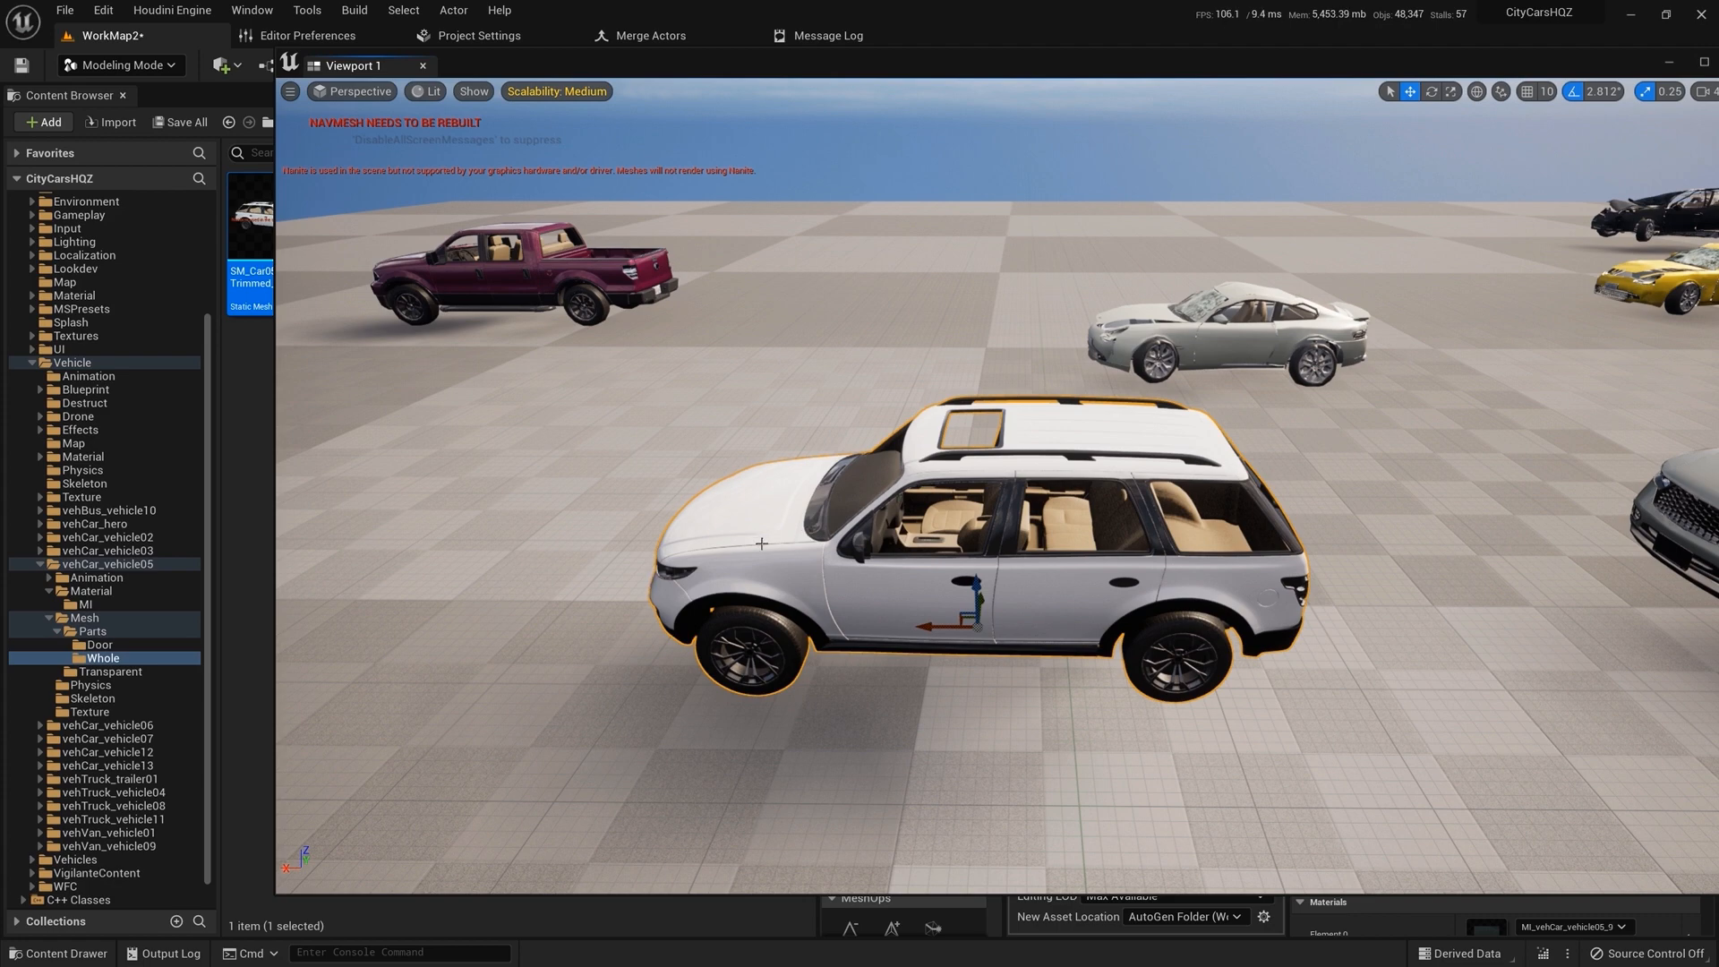
click(662, 36)
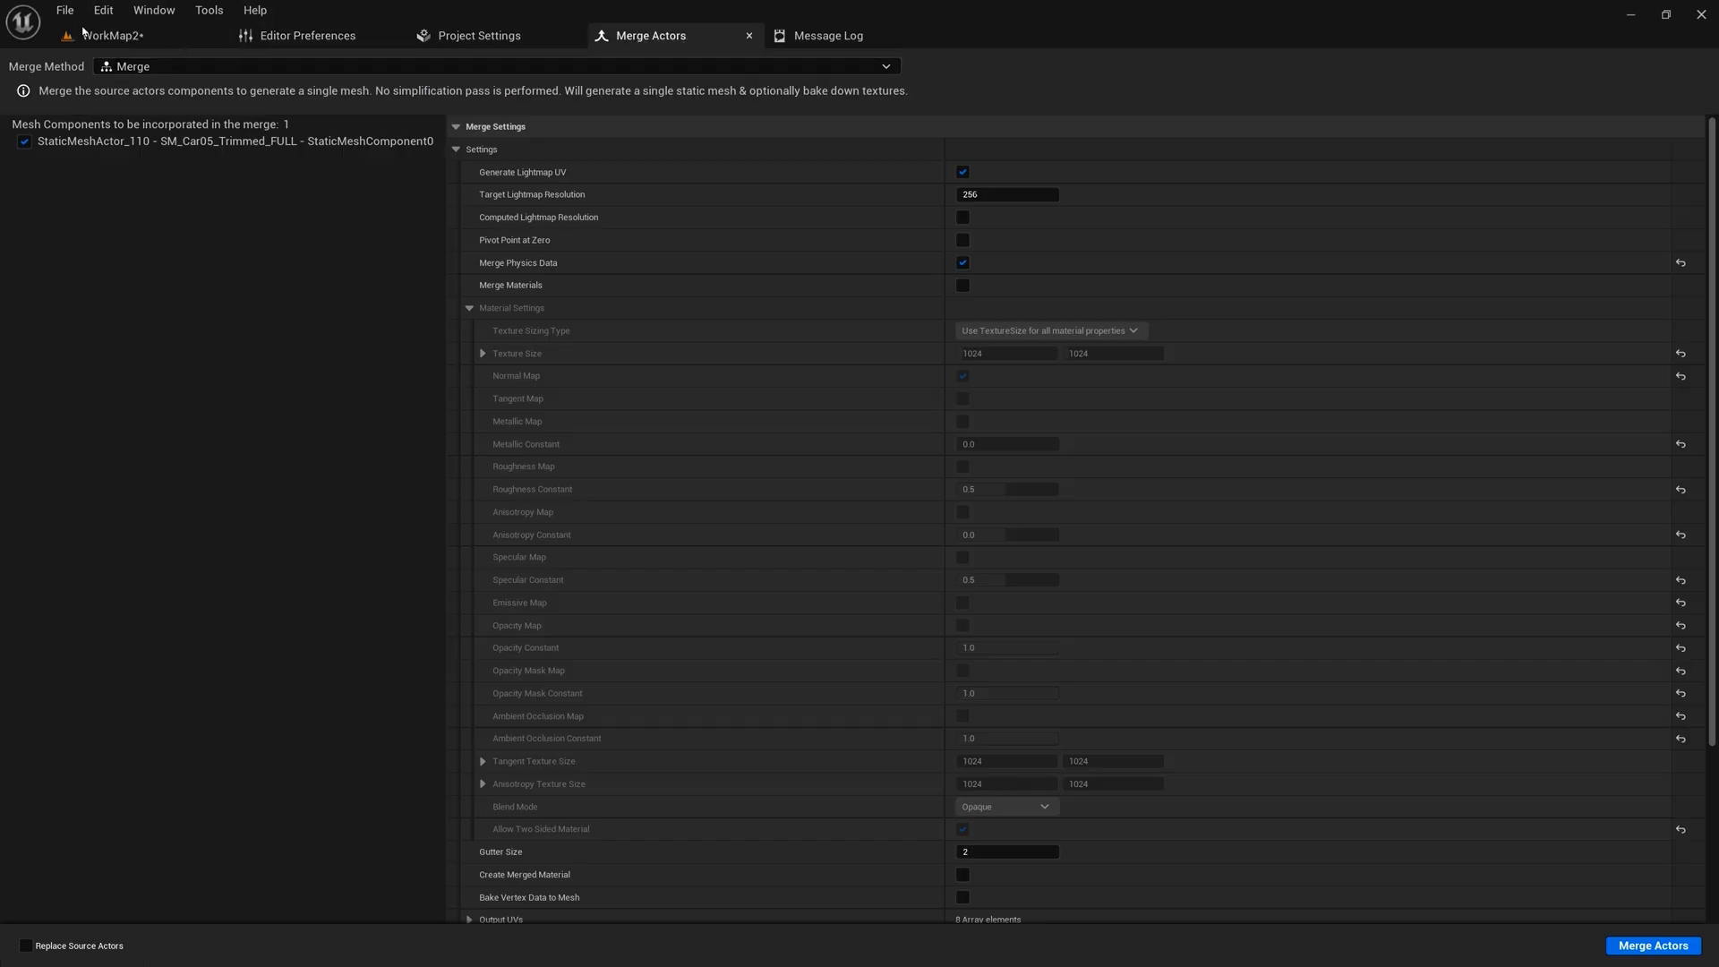
click(116, 36)
right_click(867, 507)
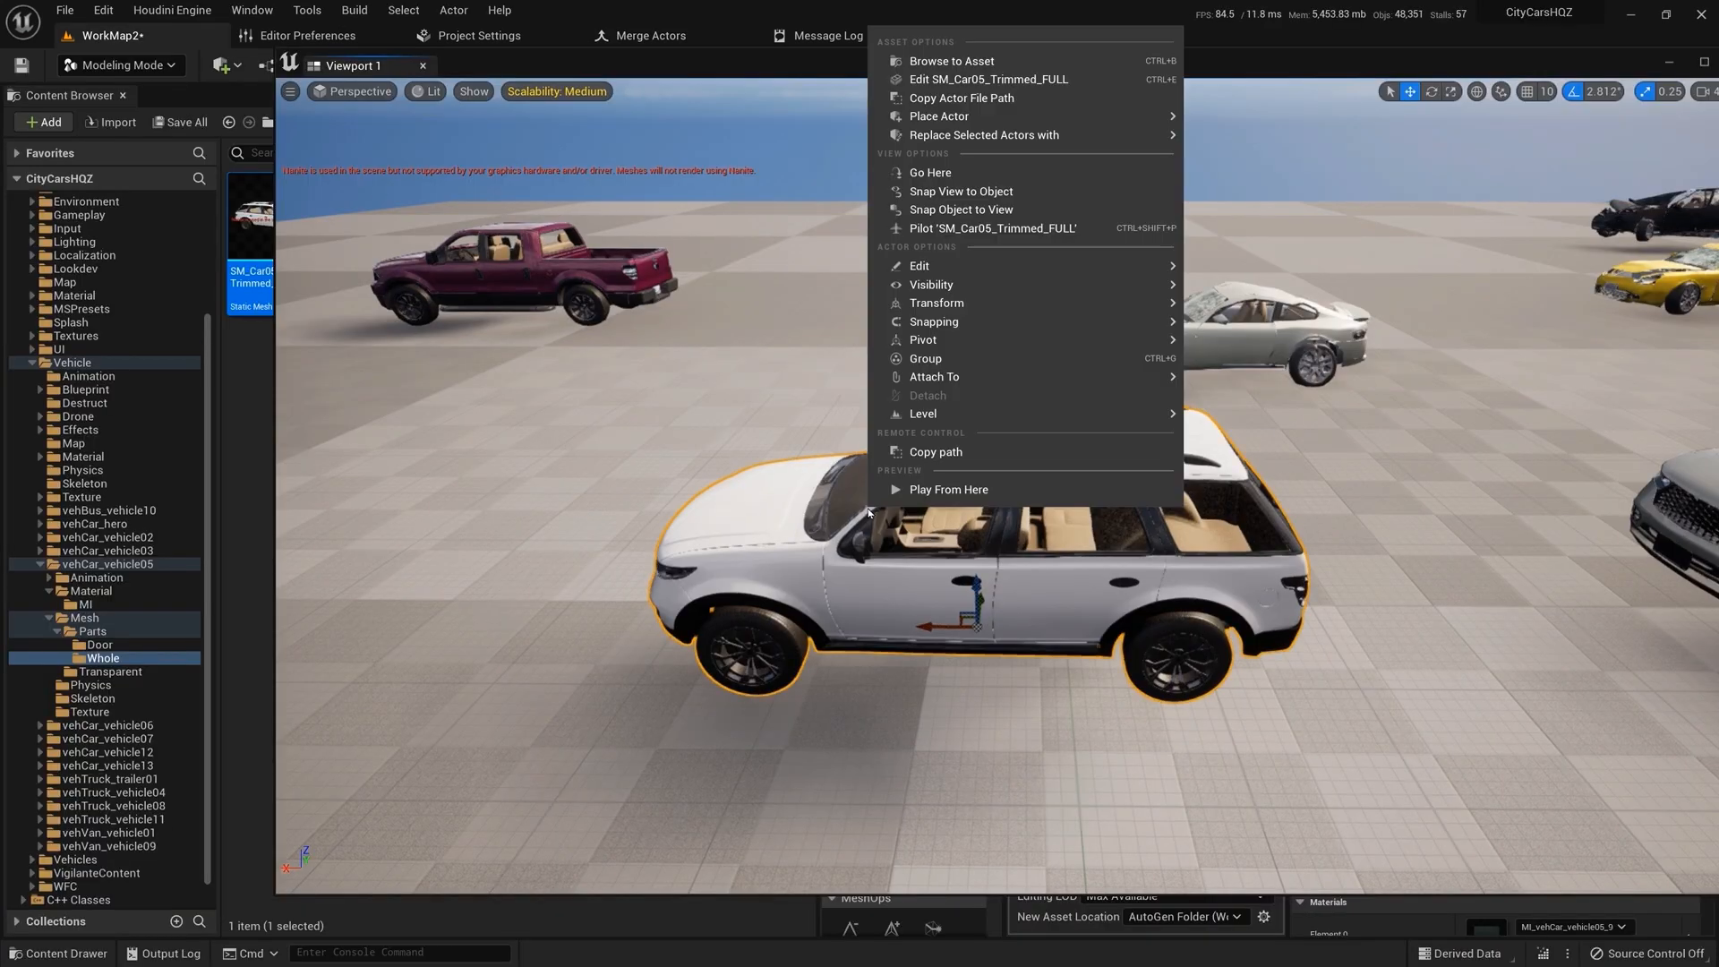
click(453, 13)
mouse_move(797, 223)
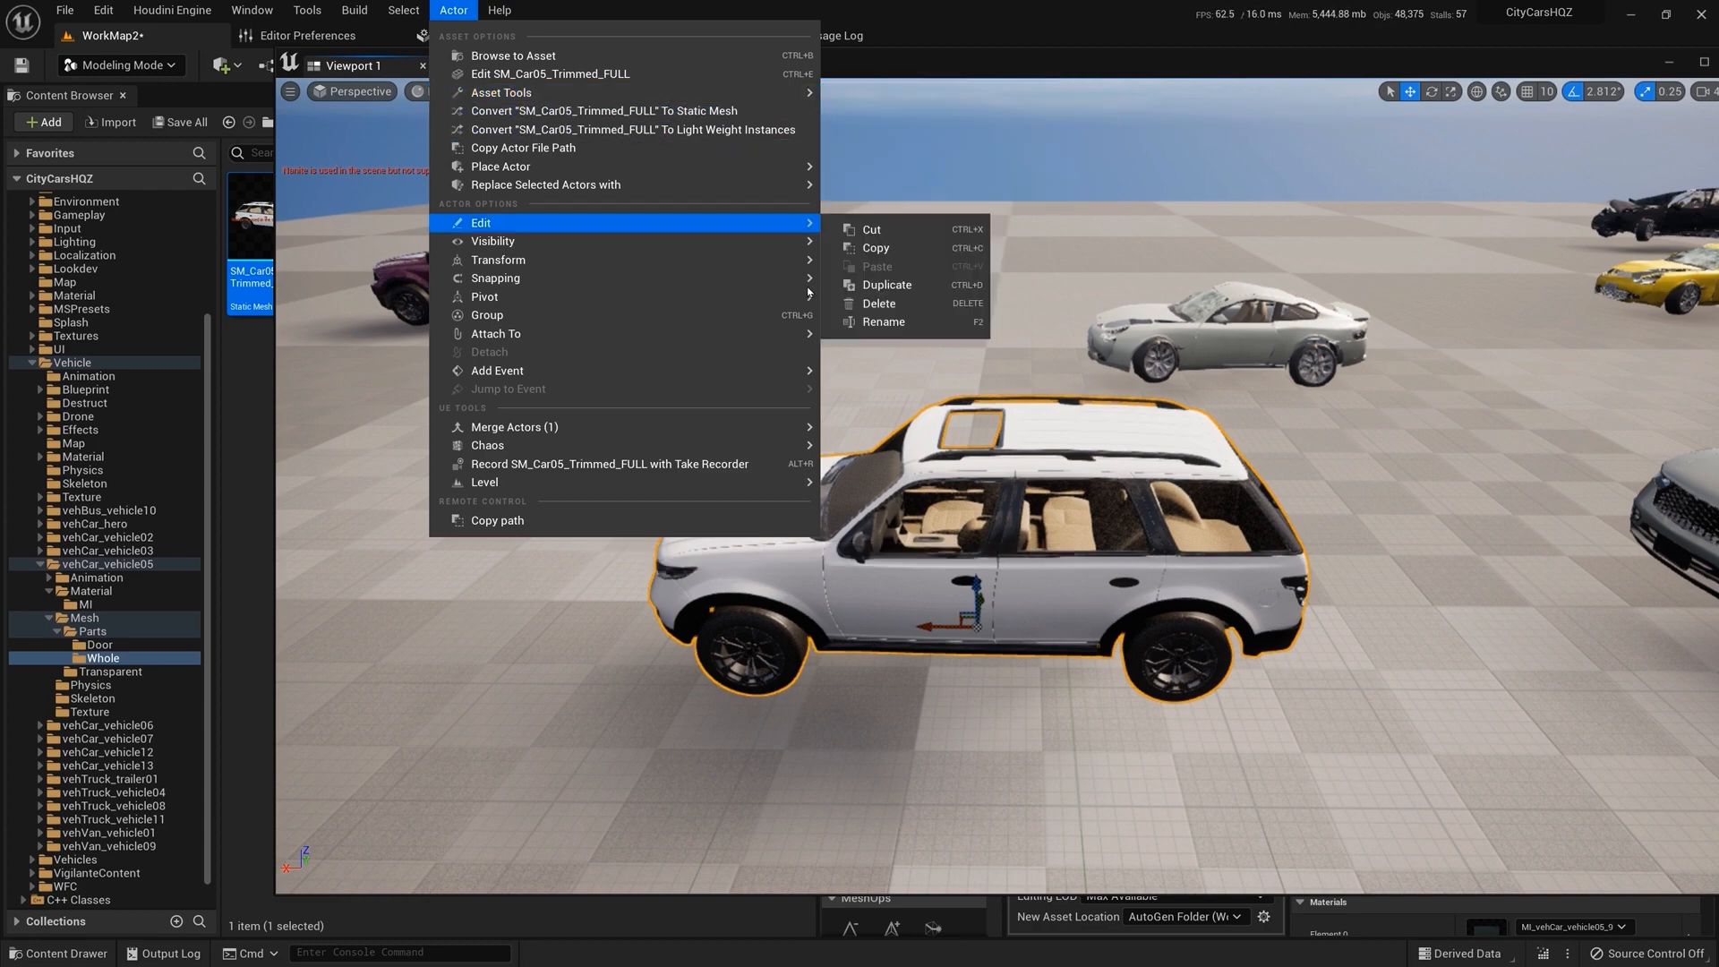
click(859, 339)
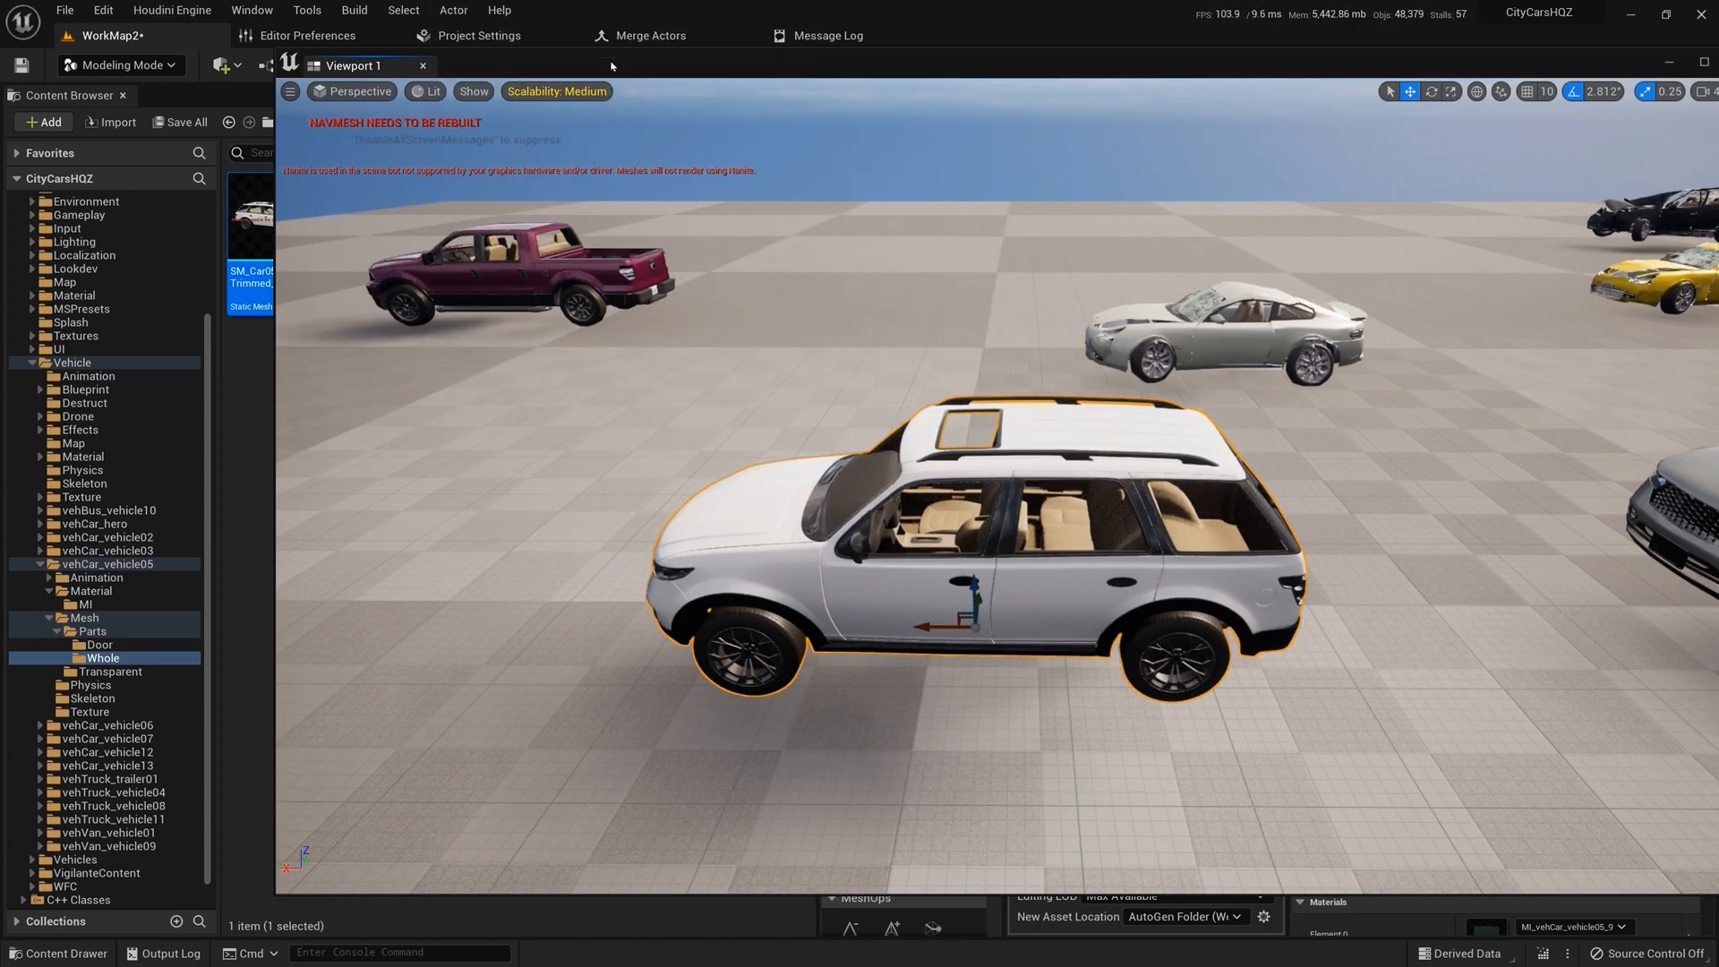
click(656, 43)
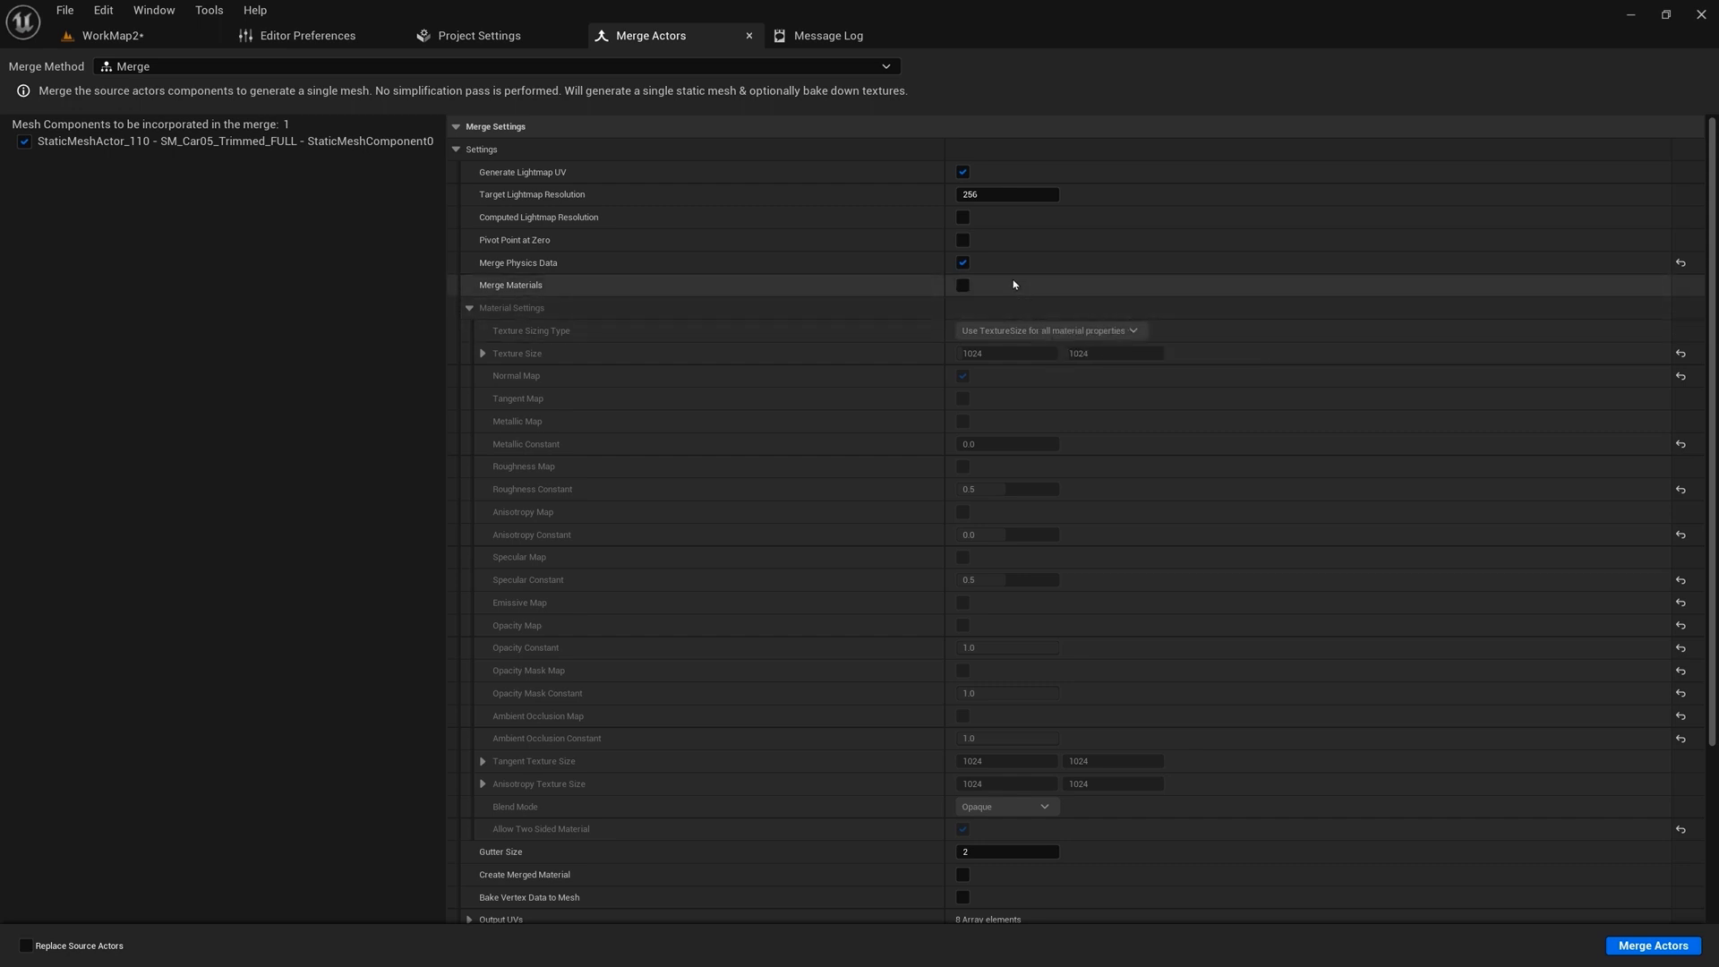
- Enable Computed Lightmap Resolution and Merge Materials, using Automatic - From Texel Density texture sizing with a target density of 10 per meter
click(962, 217)
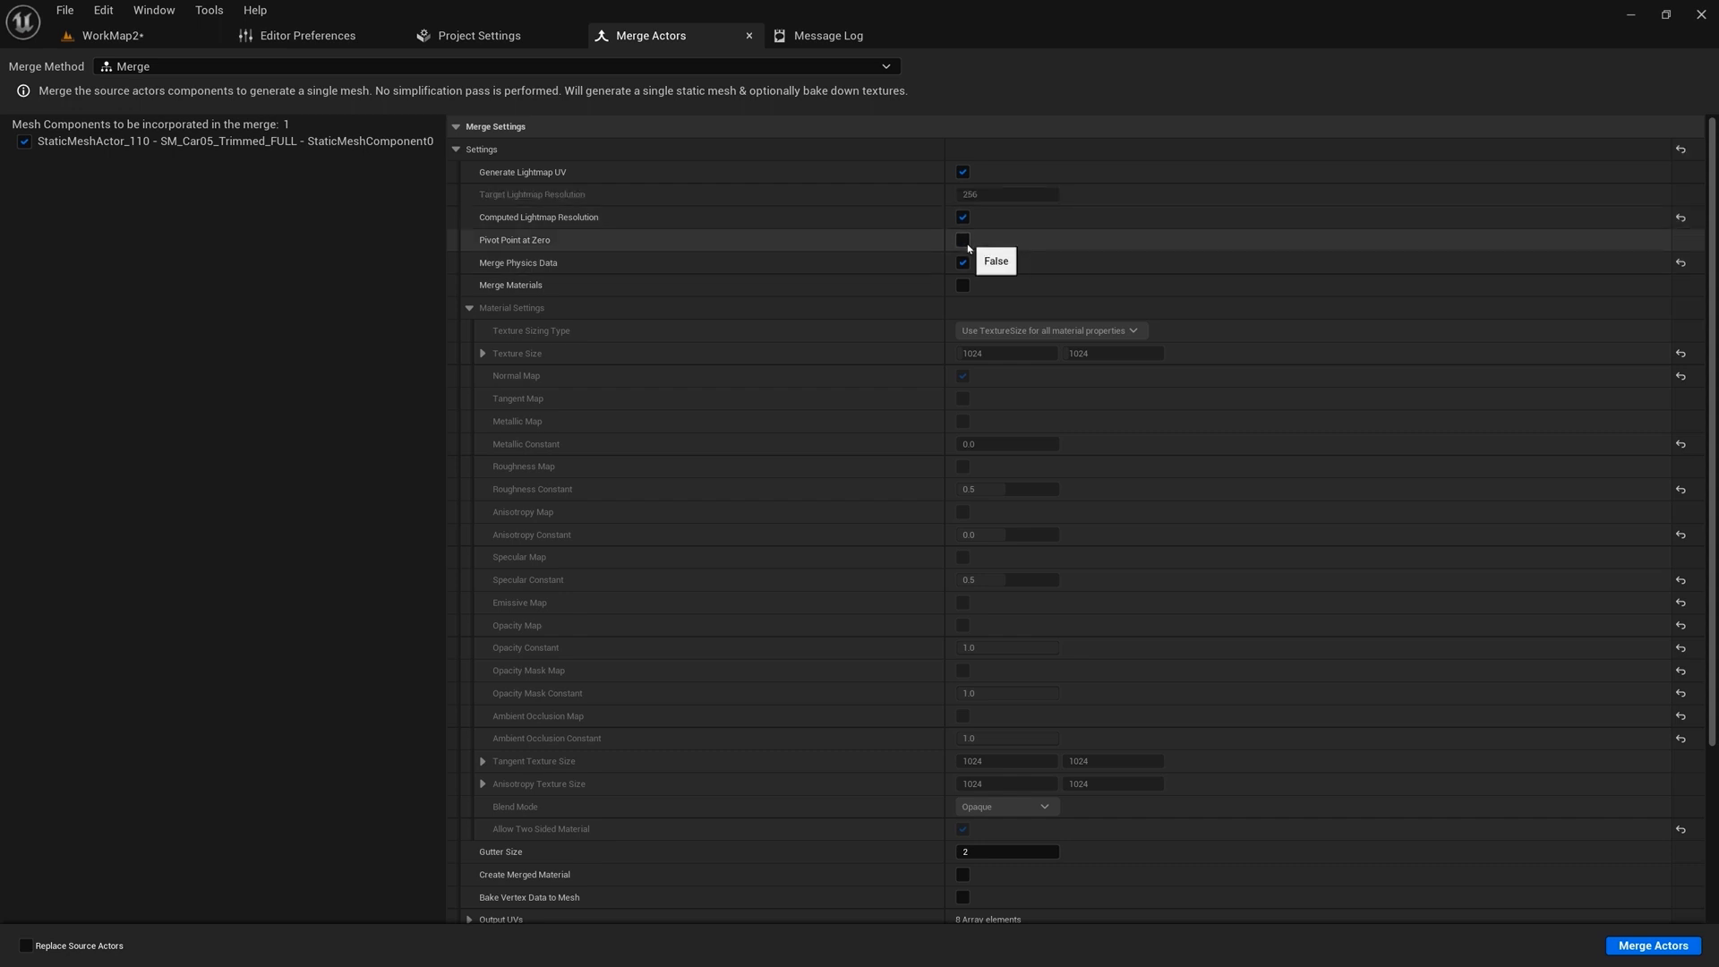
click(962, 285)
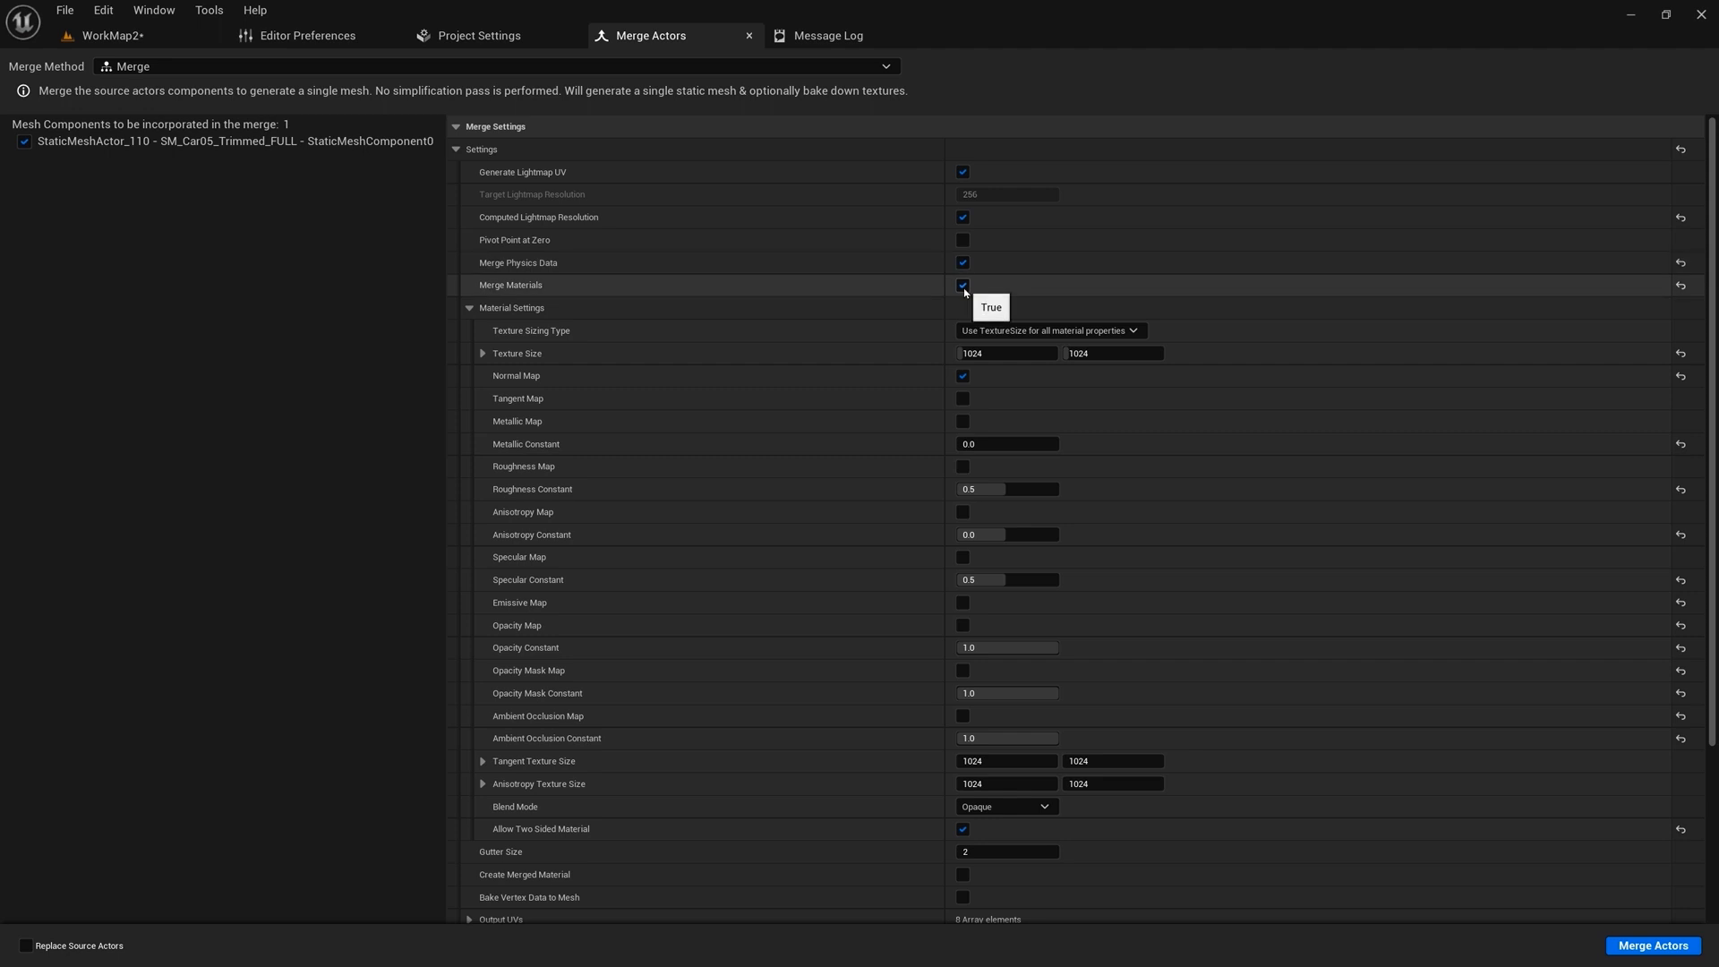
click(1017, 331)
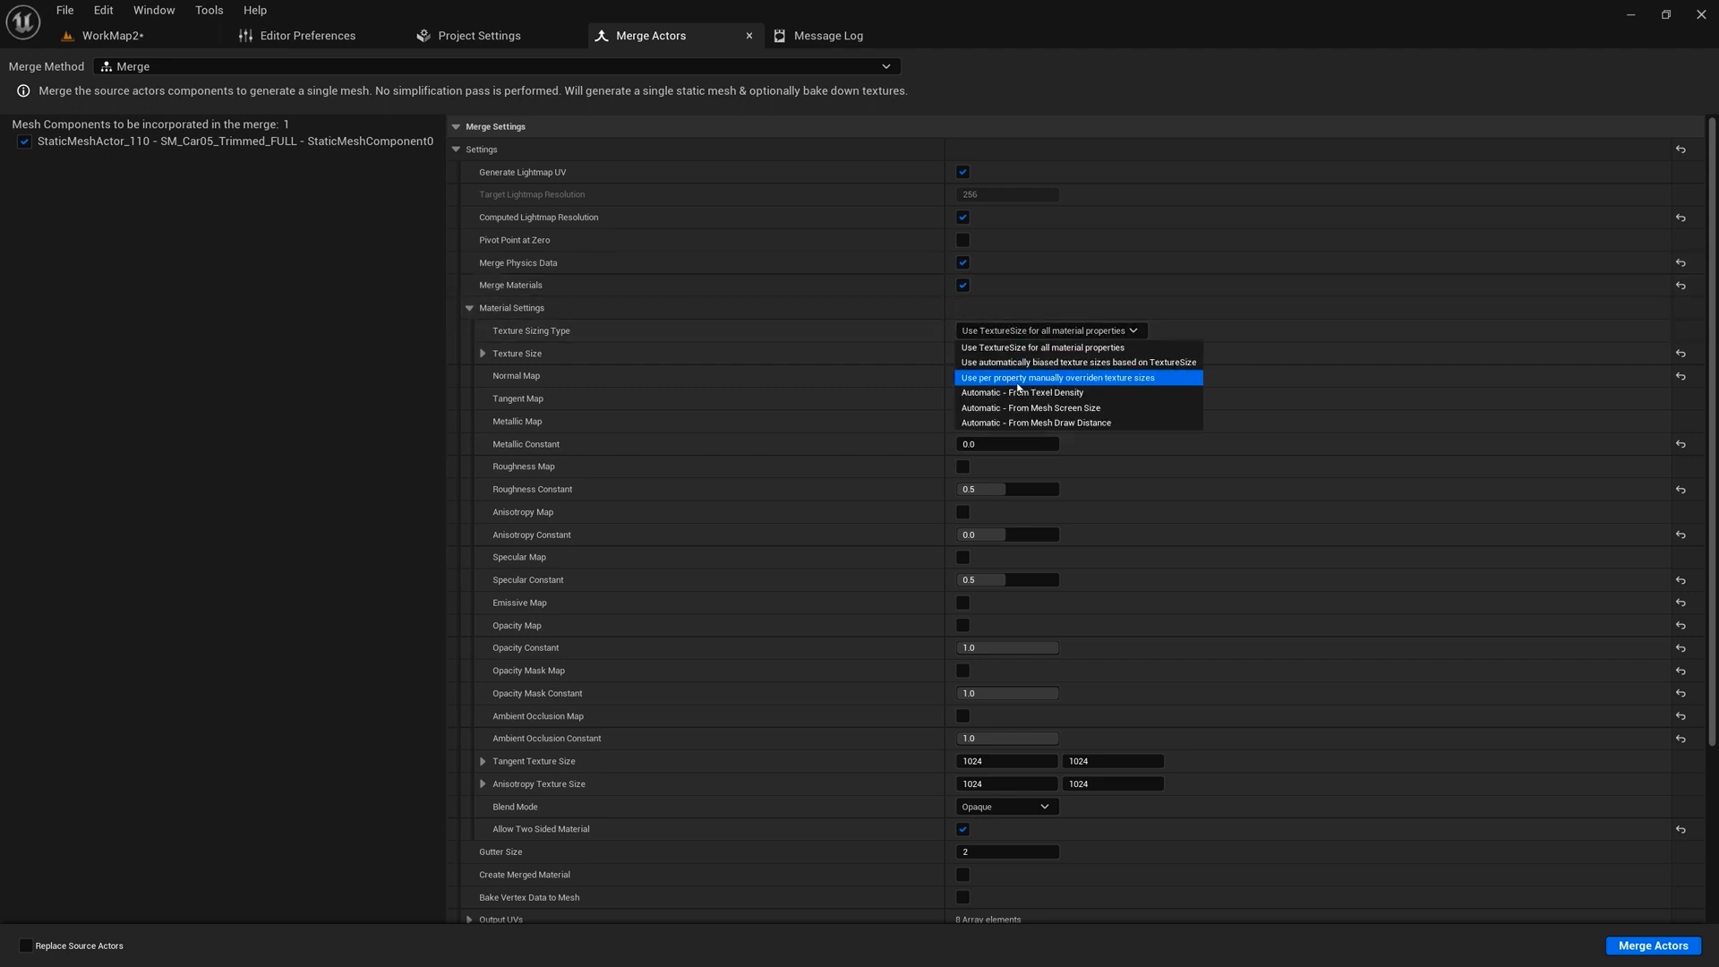
click(1021, 392)
click(992, 353)
text(10)
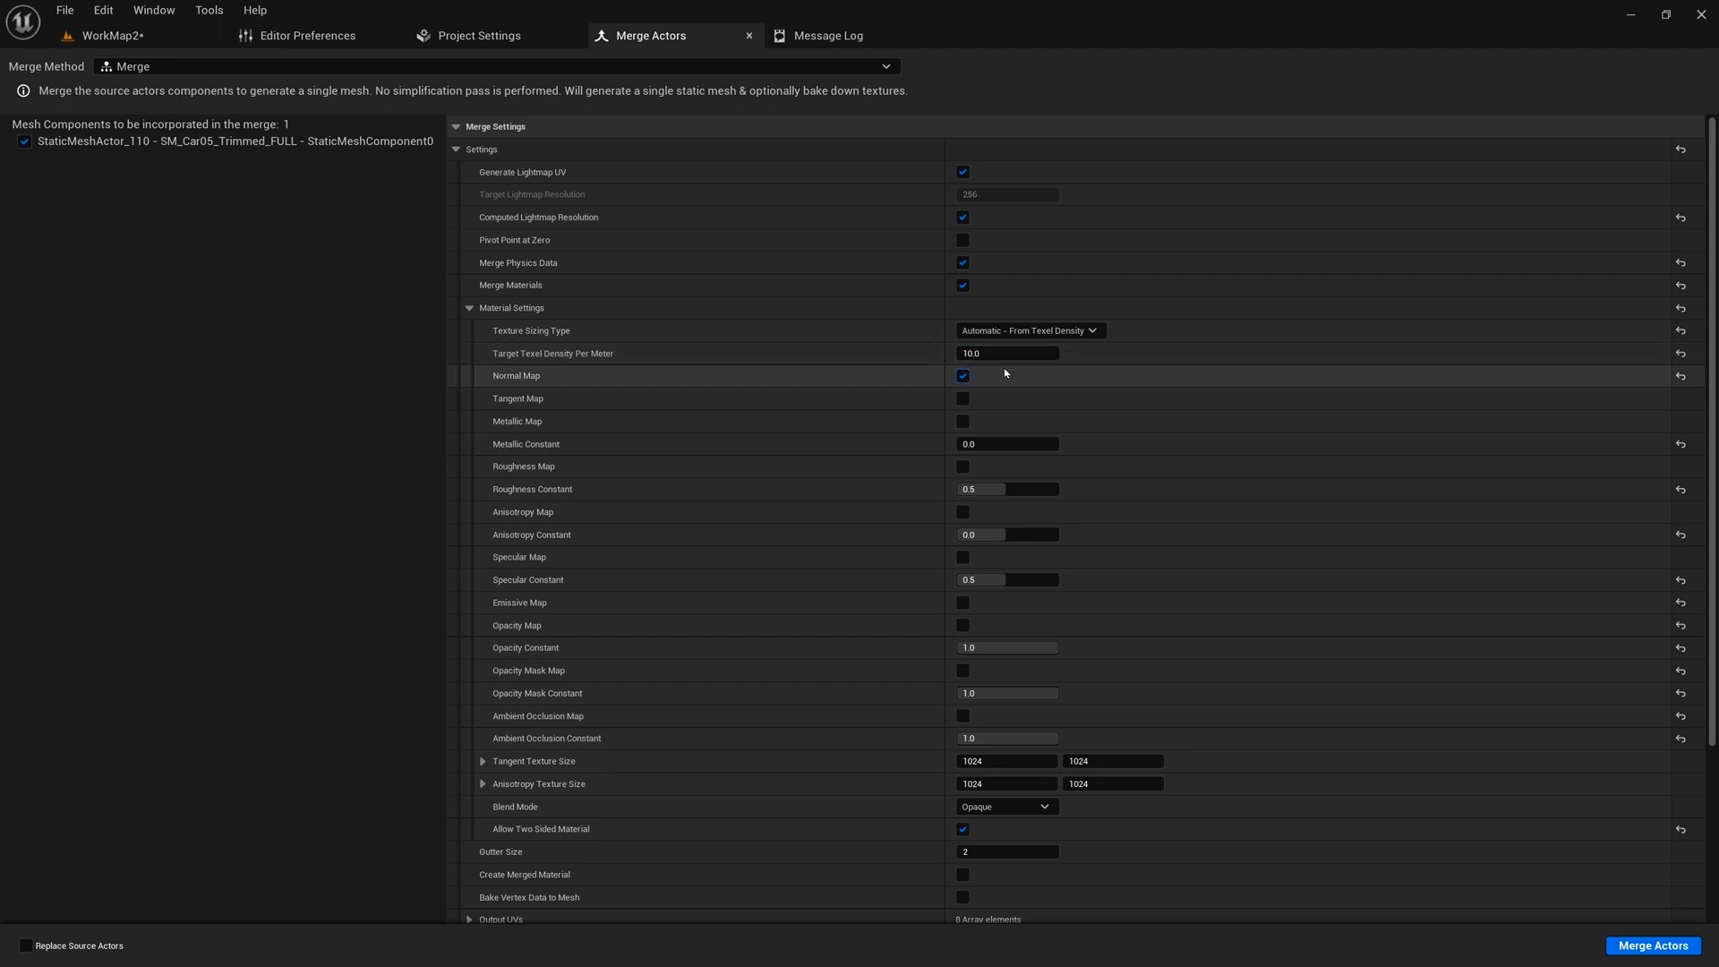
- Include the Metallic Map in the merged material settings
click(962, 420)
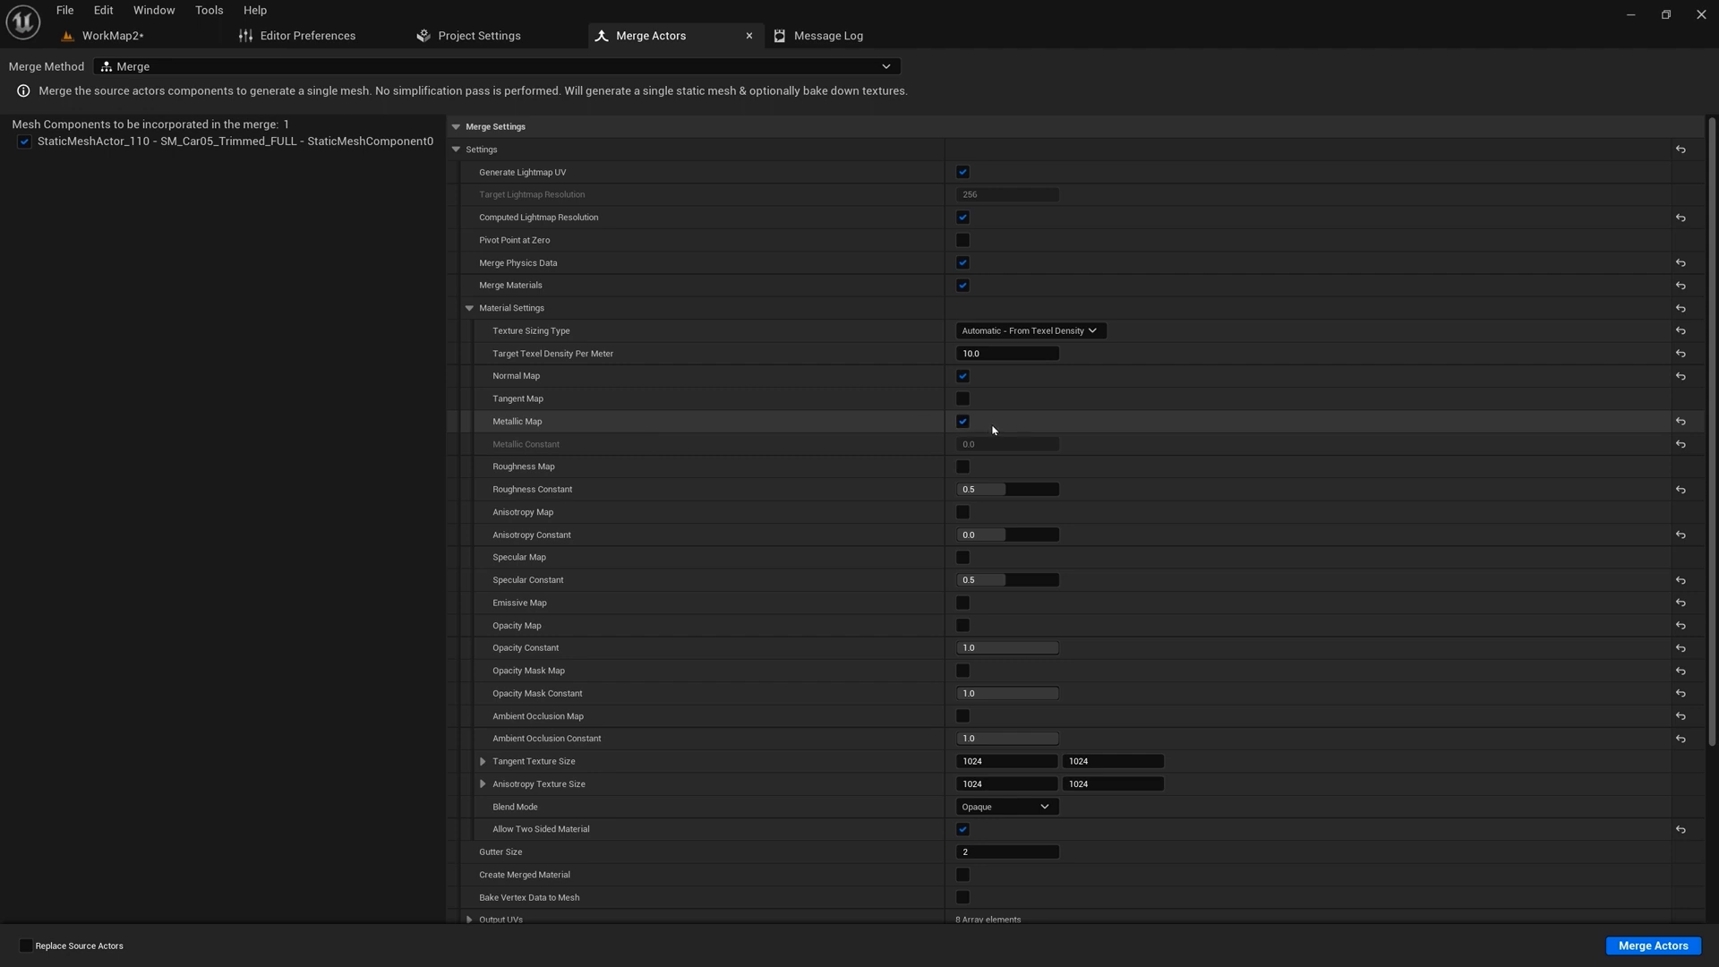
scroll(1005, 431, down, 1)
scroll(1007, 431, up, 1)
scroll(1076, 462, down, 4)
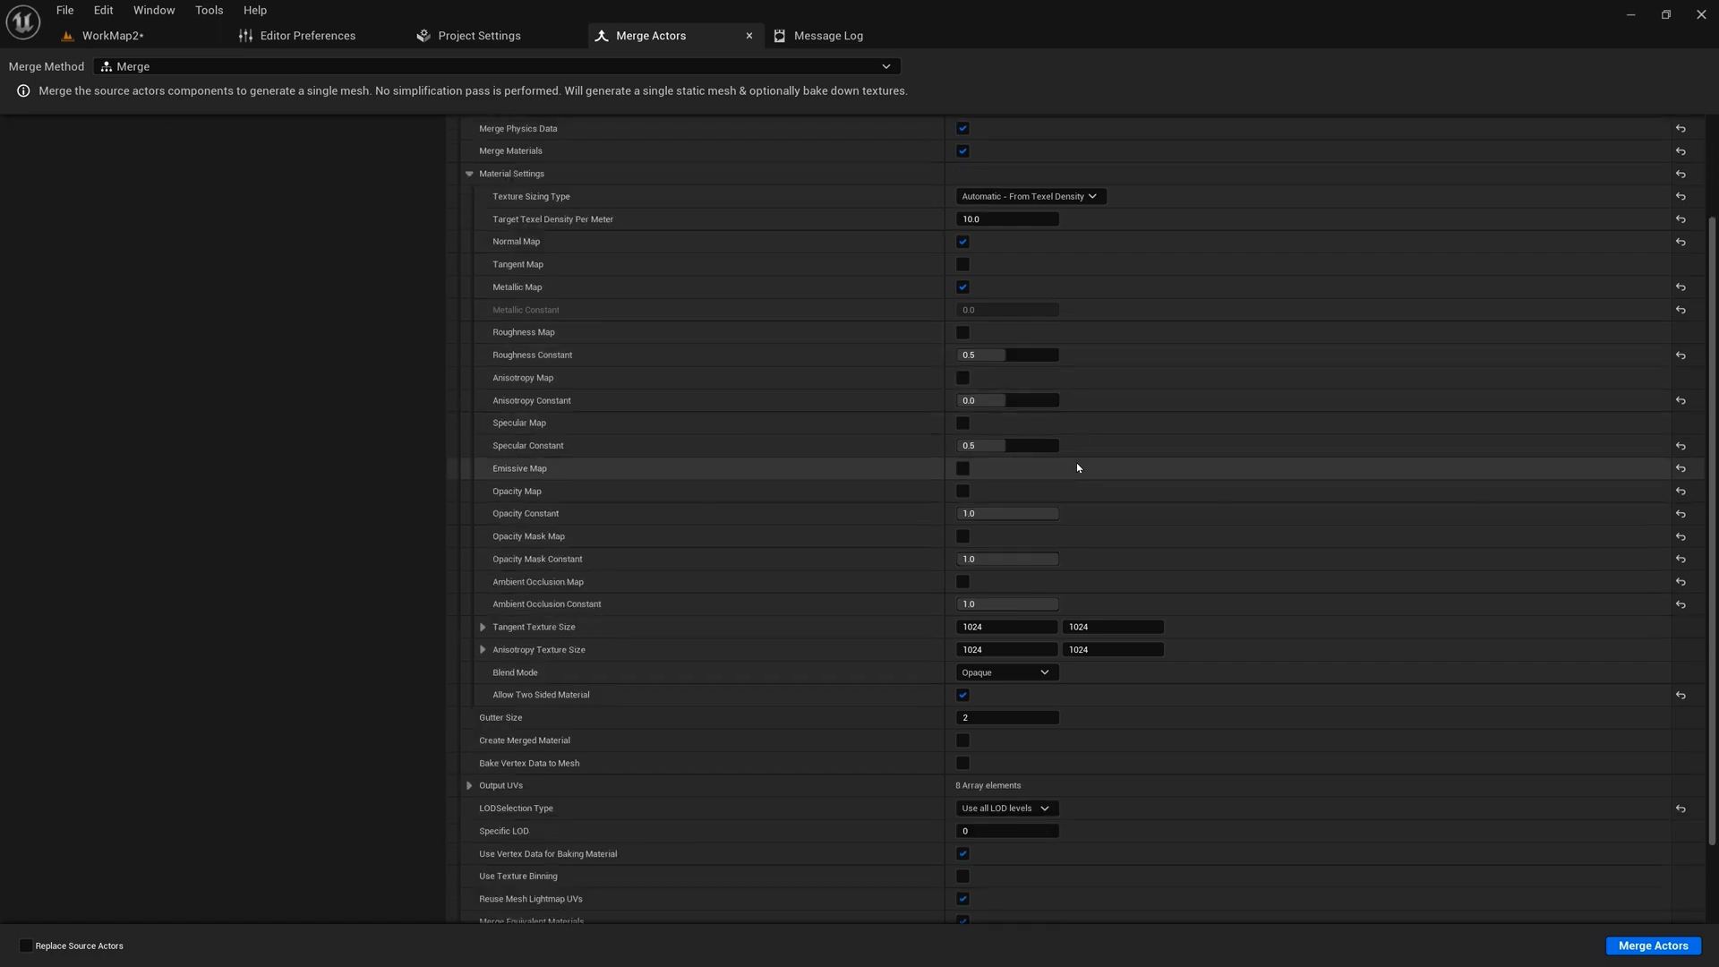
scroll(1083, 501, up, 5)
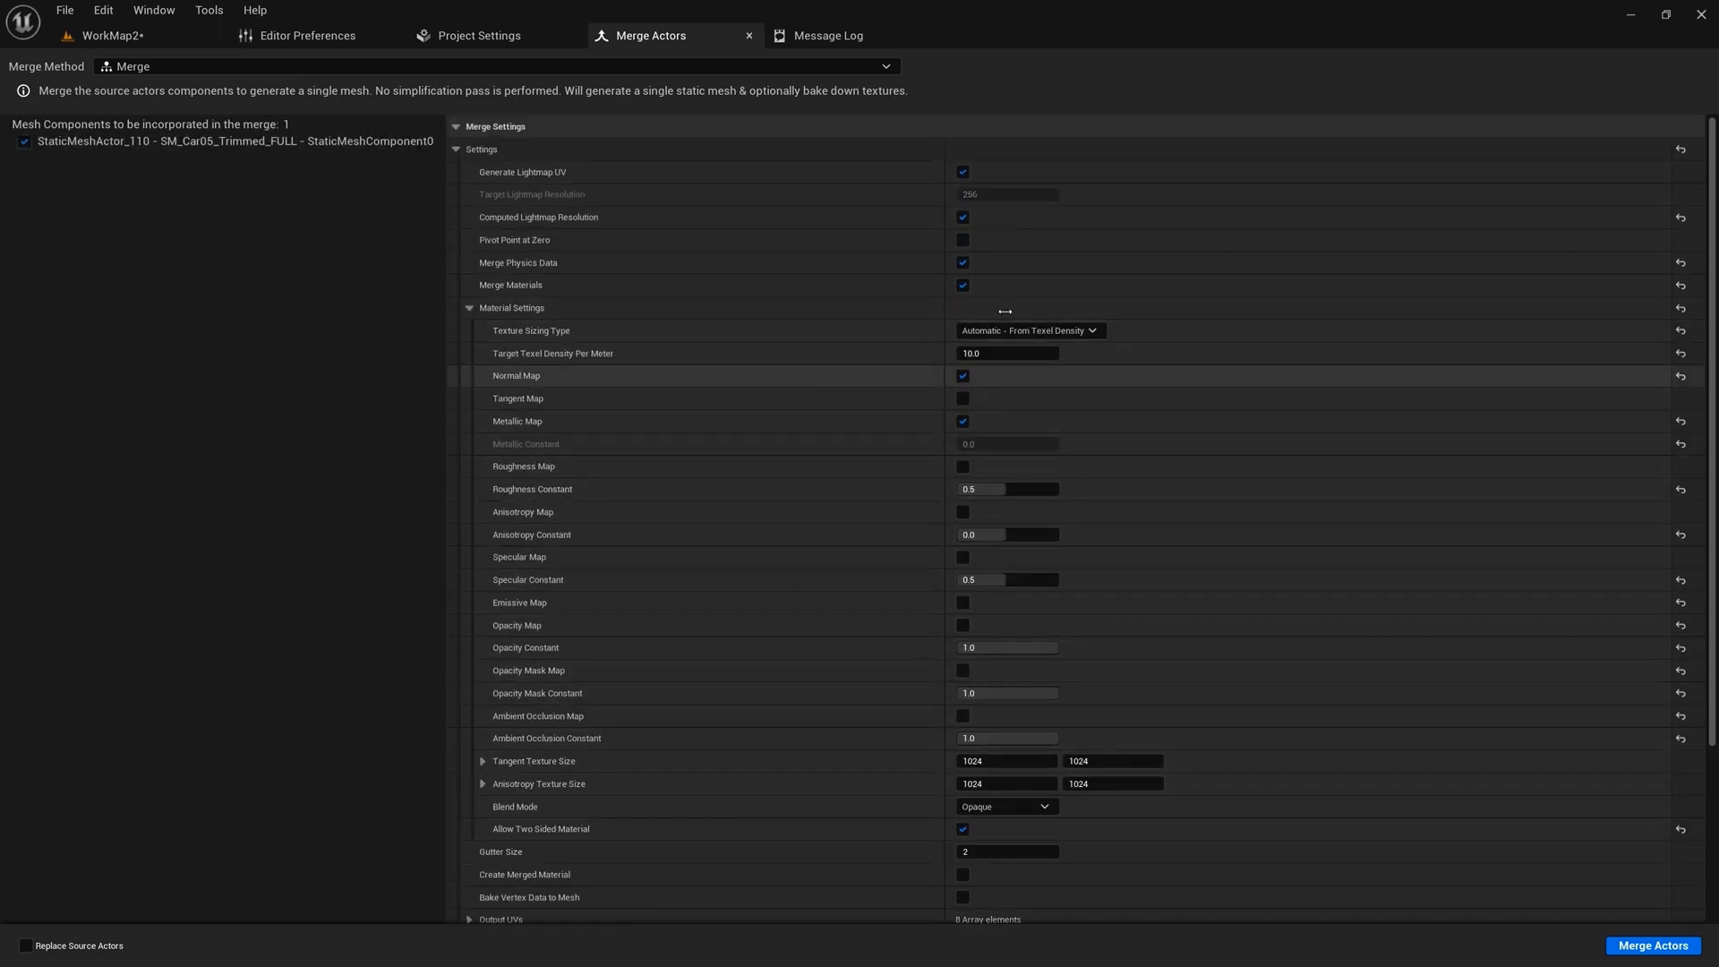
scroll(792, 505, down, 3)
scroll(1029, 550, up, 3)
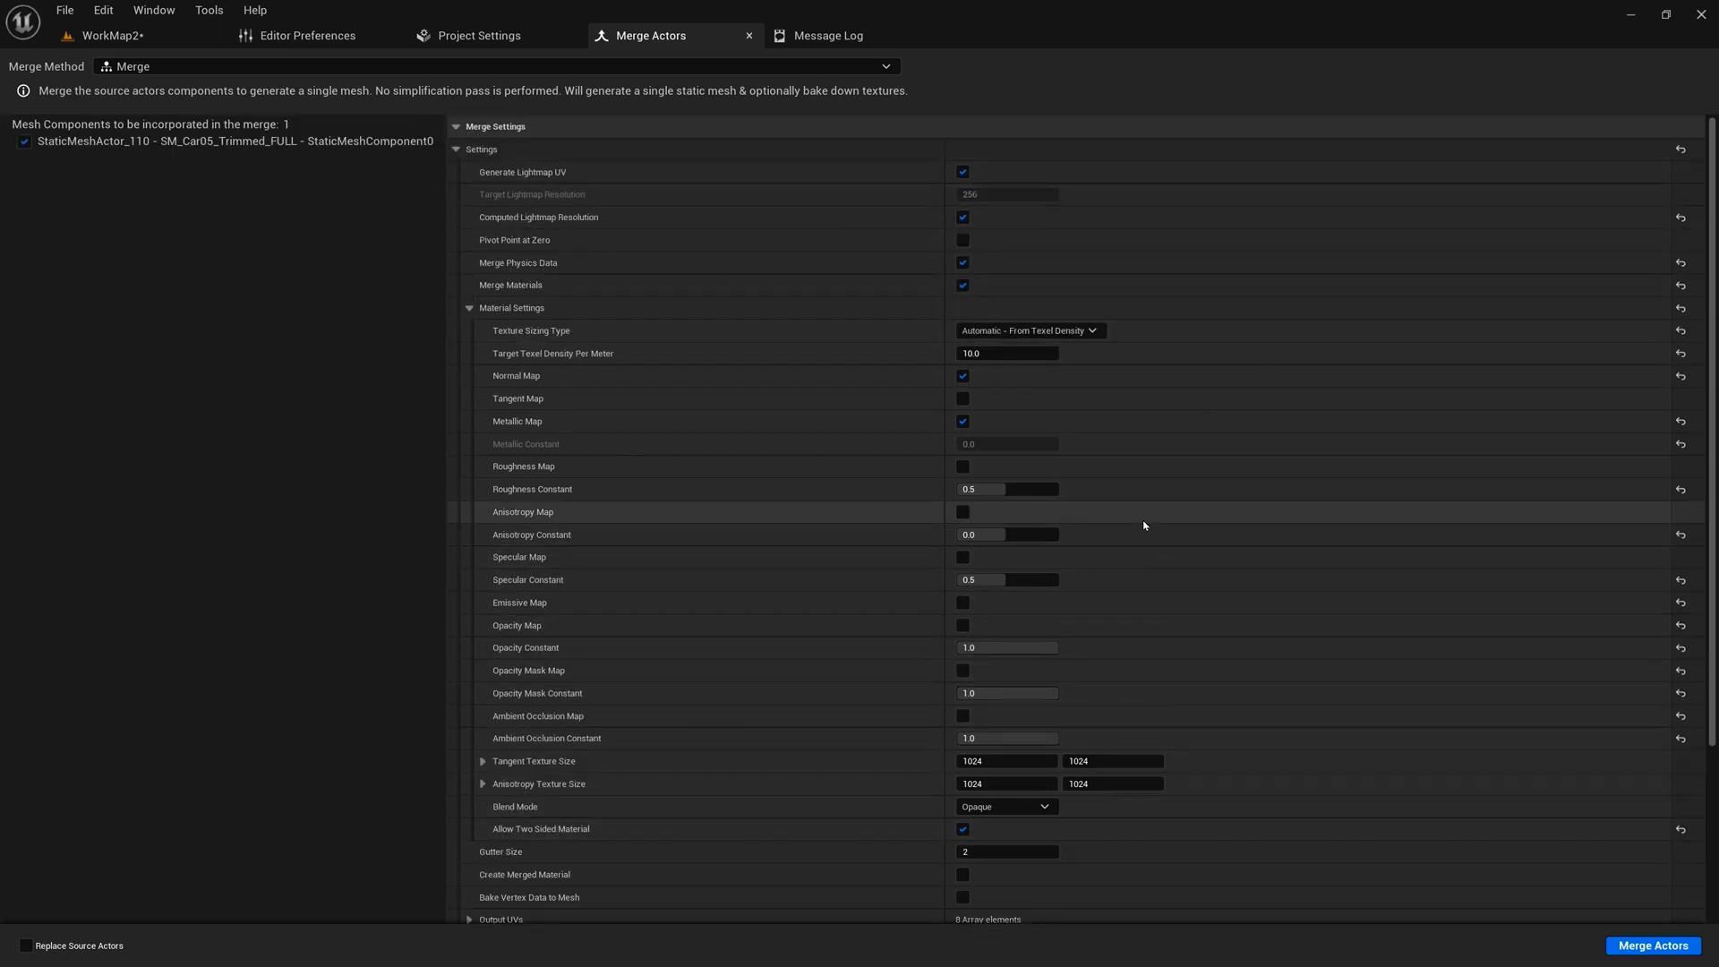
- Set the LOD selection type to Use specific LOD level and enable Use Texture Binning
scroll(1144, 526, down, 5)
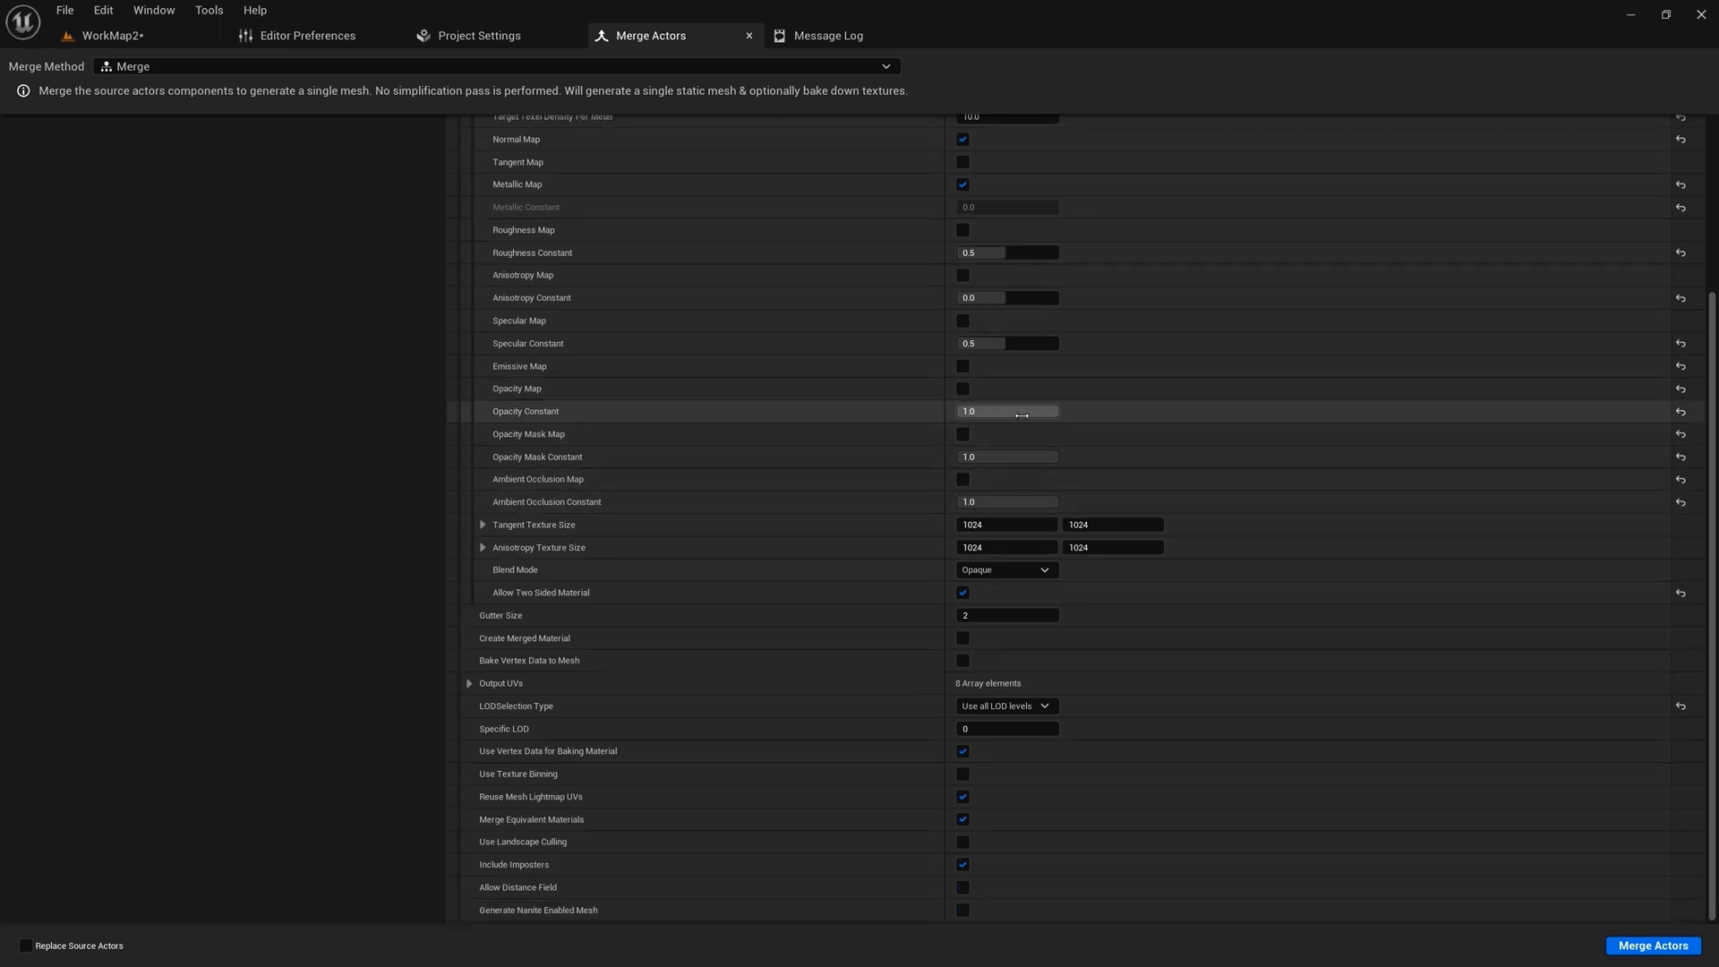
click(998, 707)
click(1007, 736)
click(963, 774)
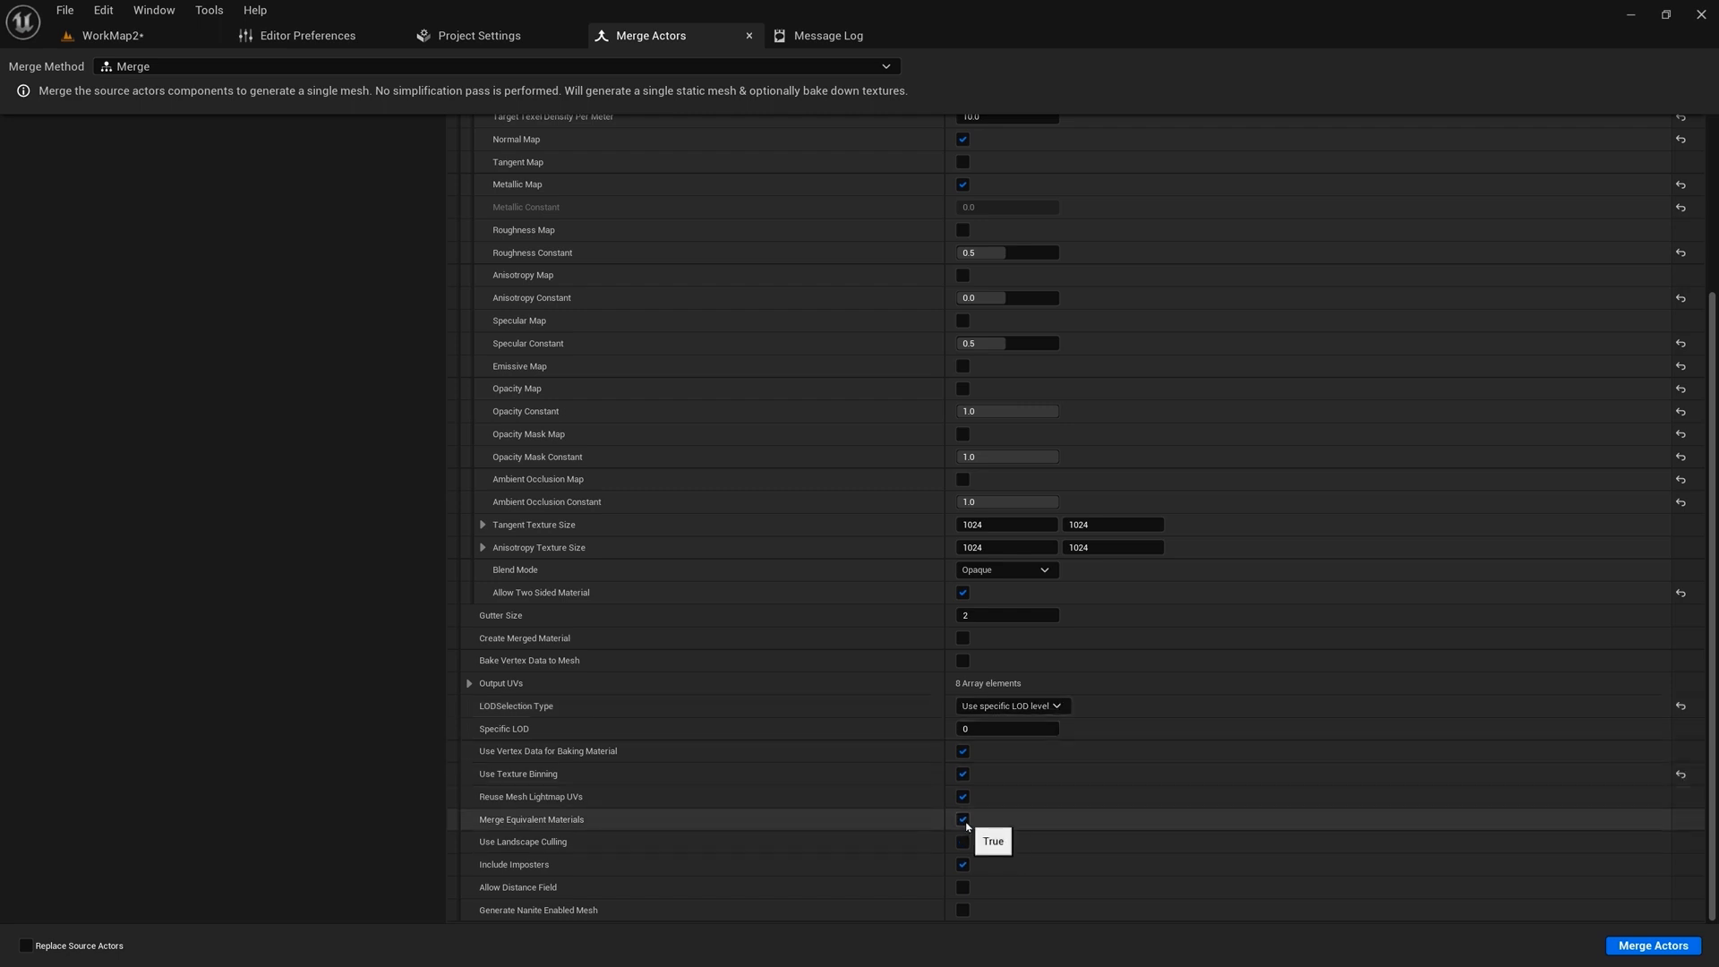
- Disable Merge Equivalent Materials and Include Imposters, and enable Use Landscape Culling
click(962, 819)
click(963, 841)
click(962, 864)
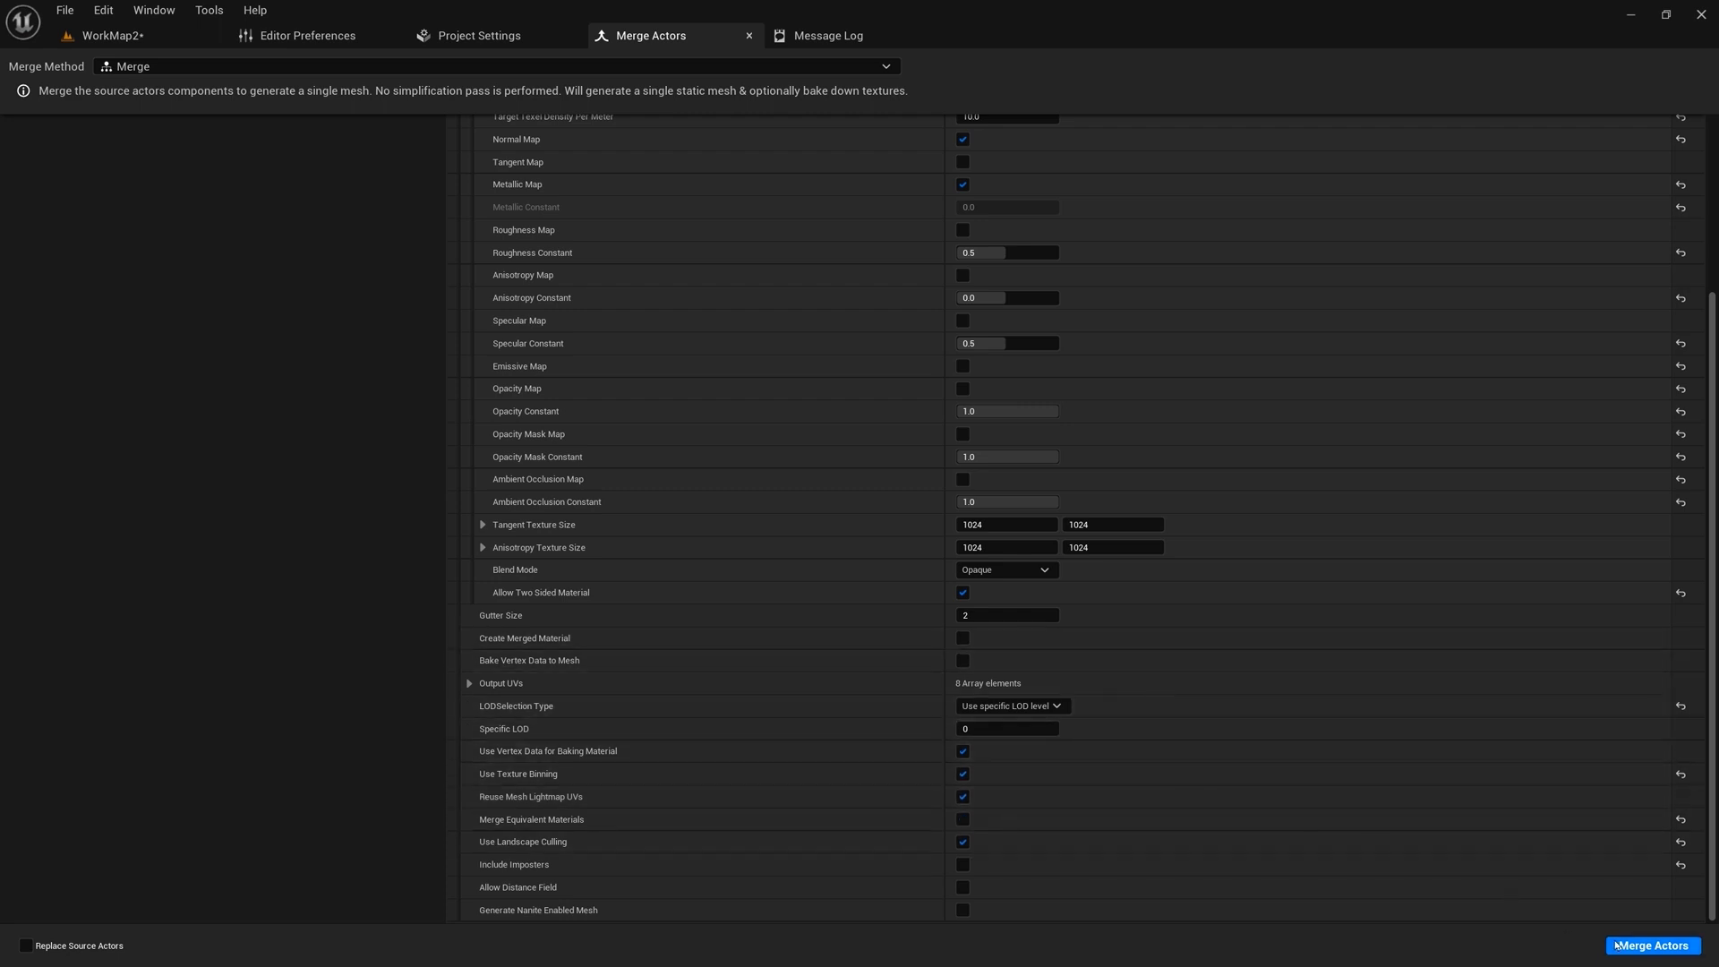
click(1644, 947)
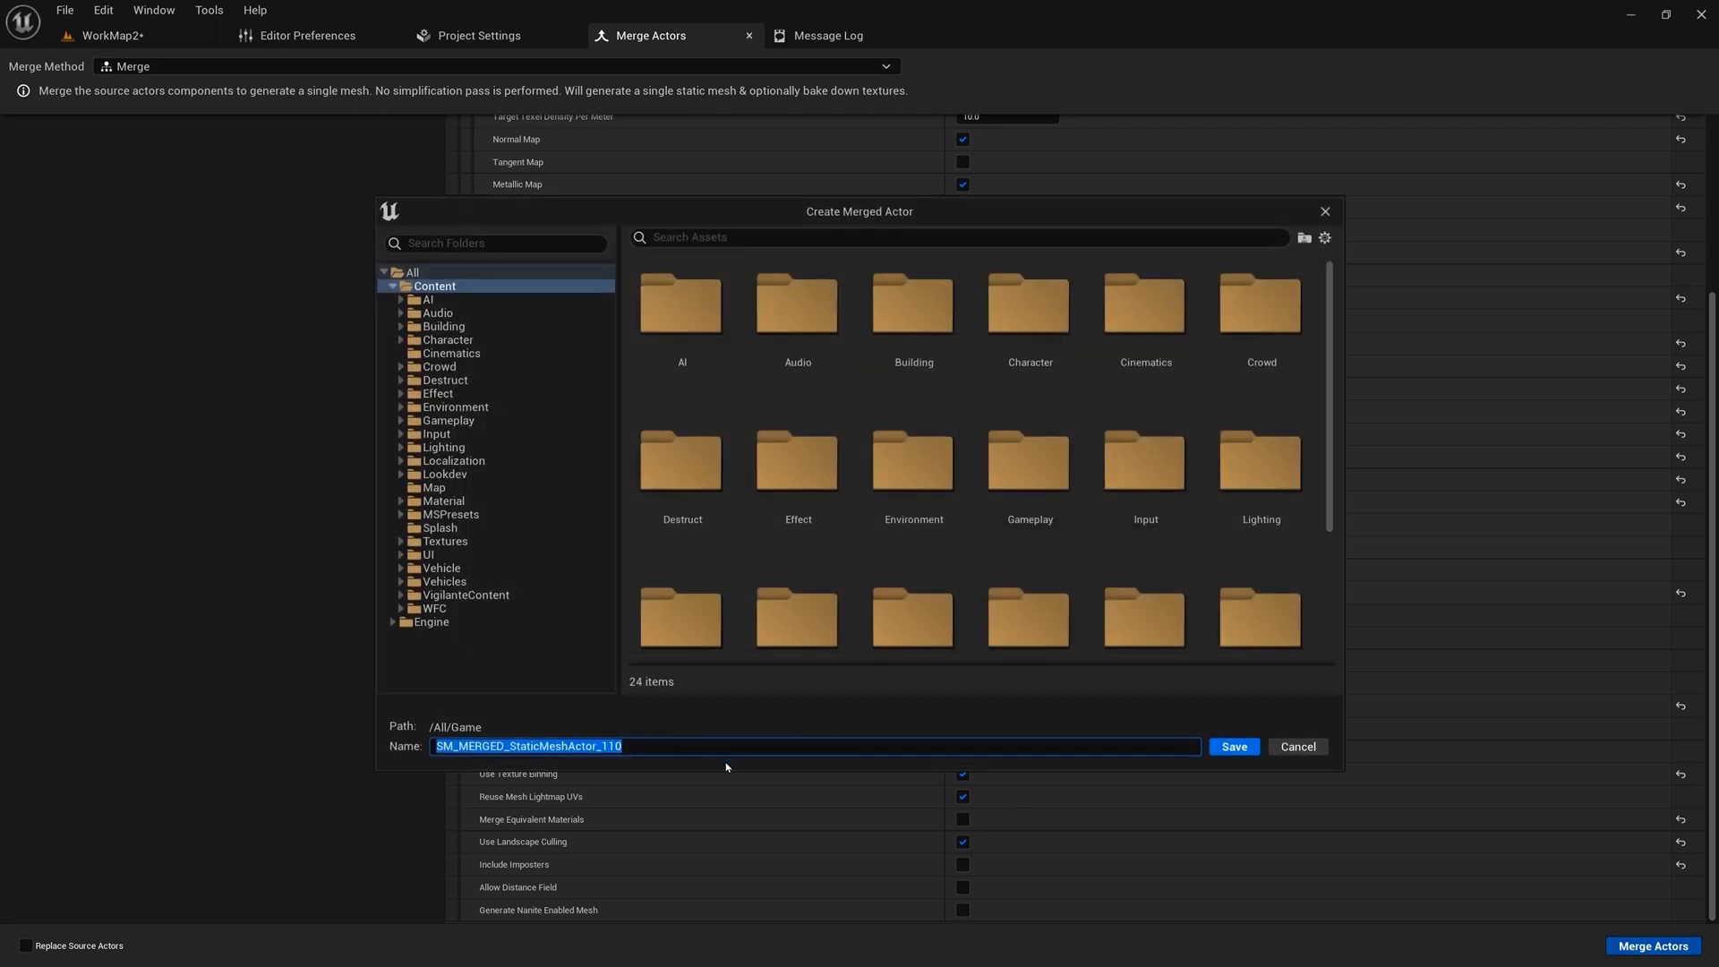
text(-281.671171)
key(ctrl+a)
key(BackSpace)
text(SM_Car05)
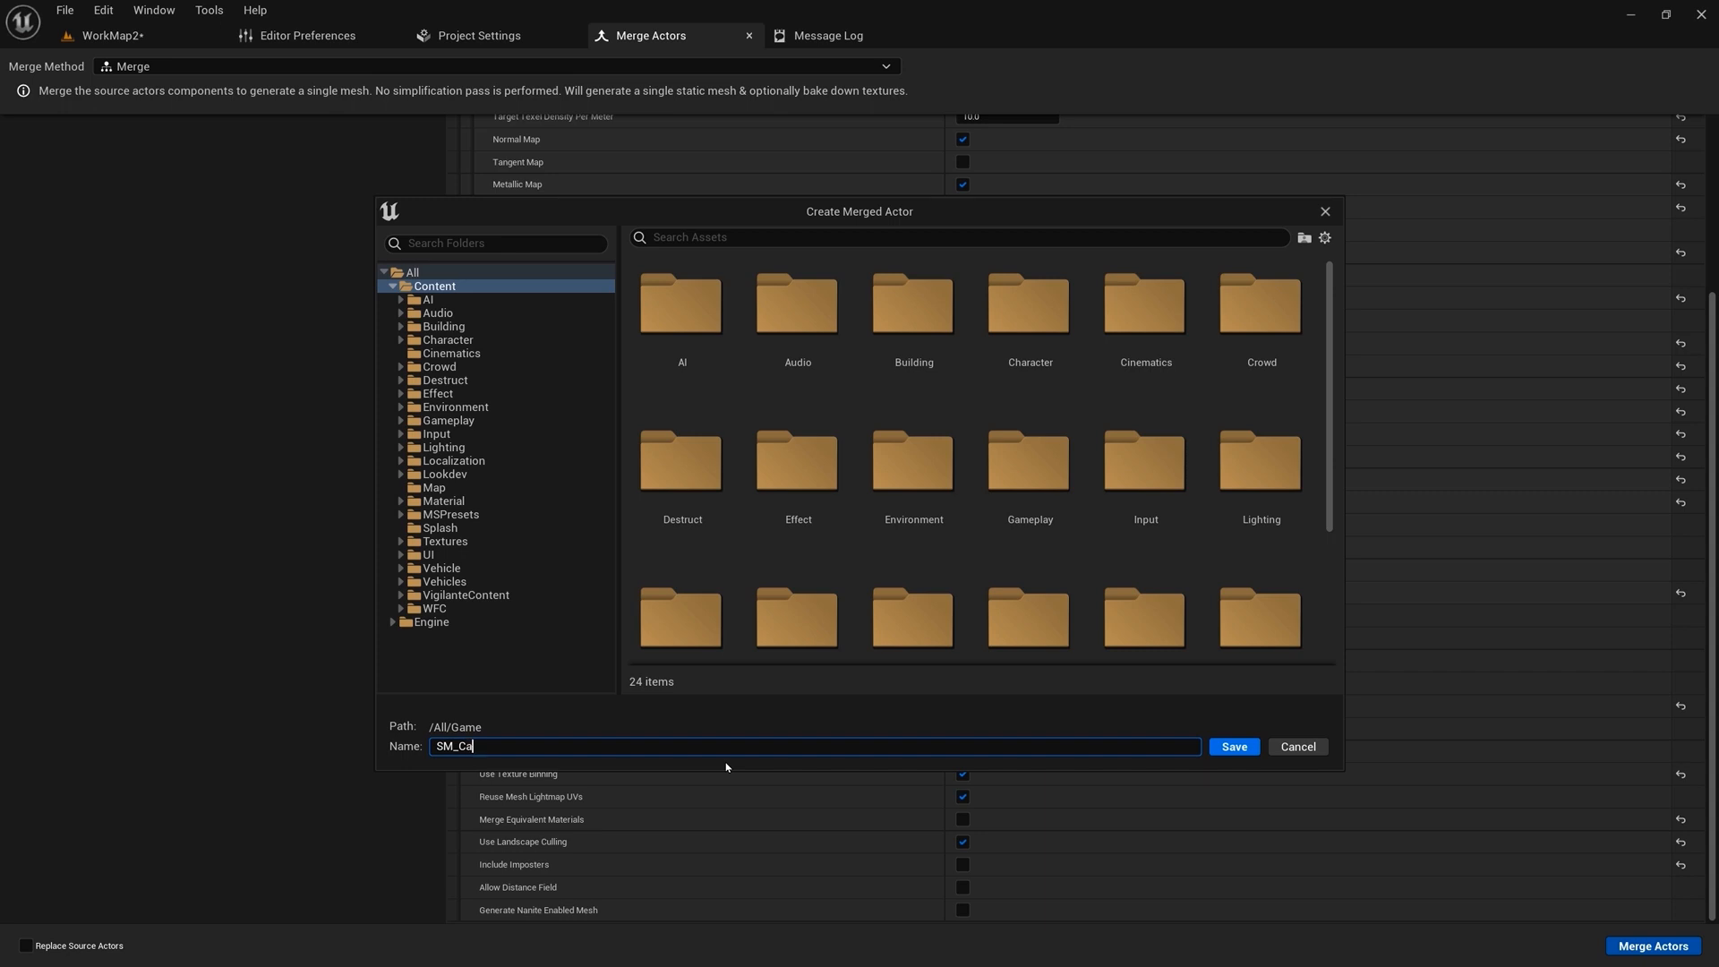
text(_Tri m)
key(BackSpace)
text(mme)
text(d+)
text(Full)
key(ctrl+a)
key(BackSpace)
click(1298, 747)
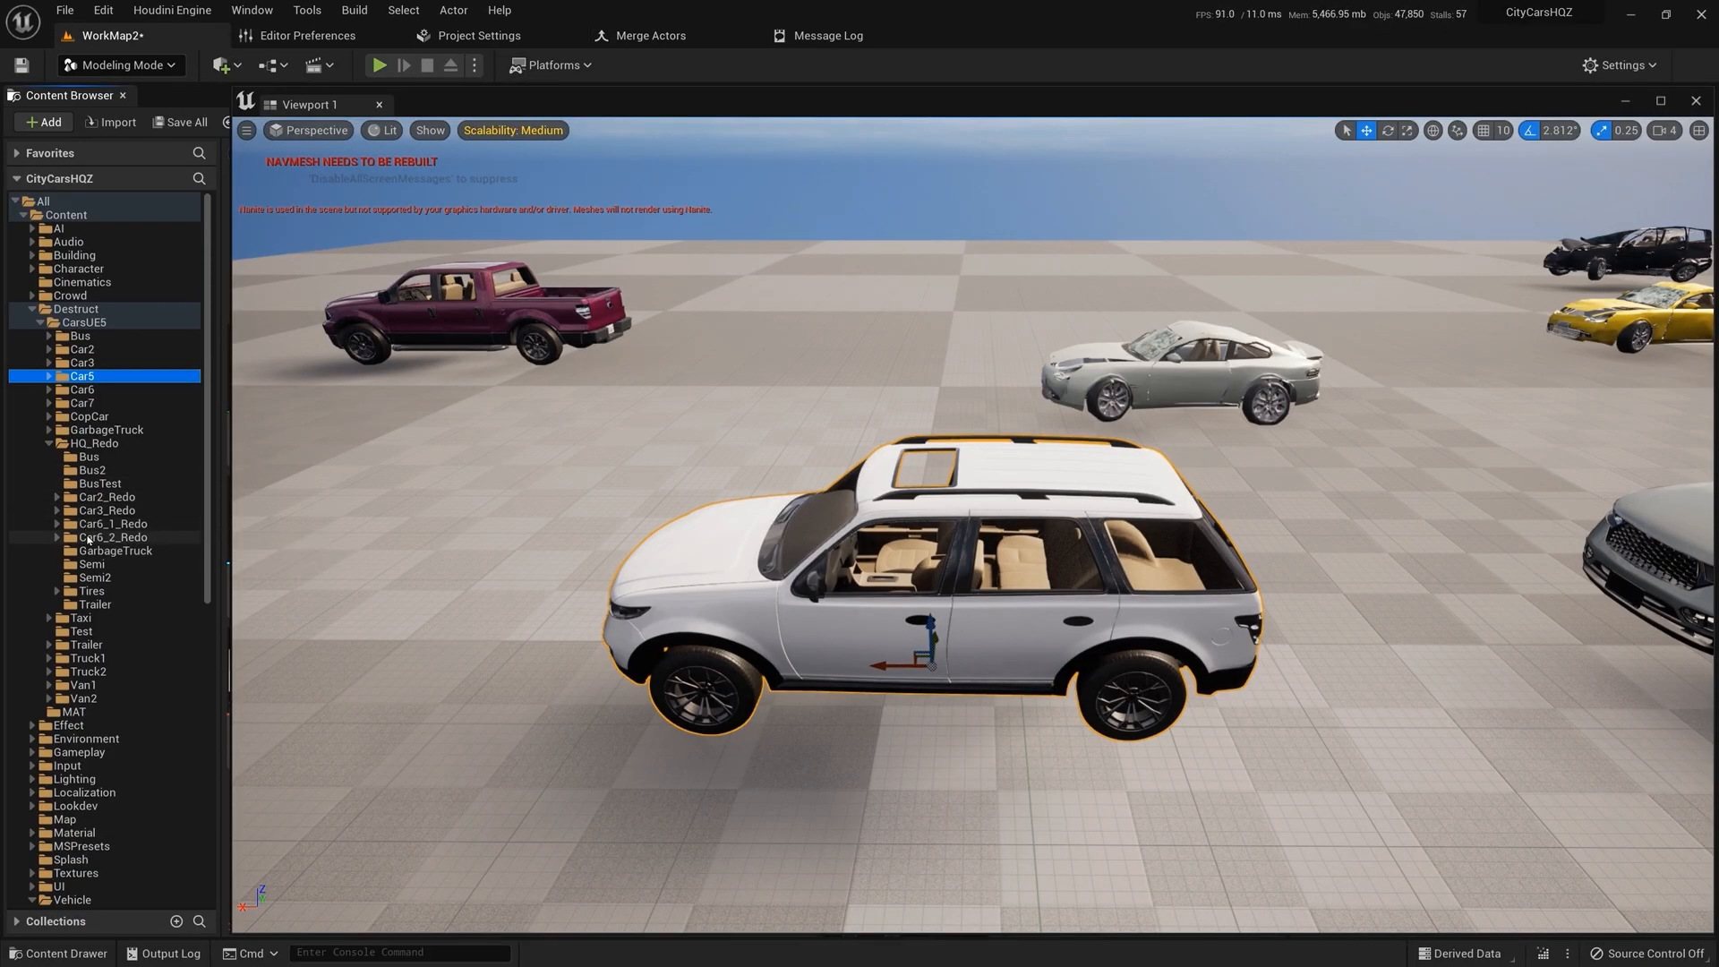
- Create a folder named Car05 in the Destruct/CarsUE5/HQ_Redo folder
click(96, 443)
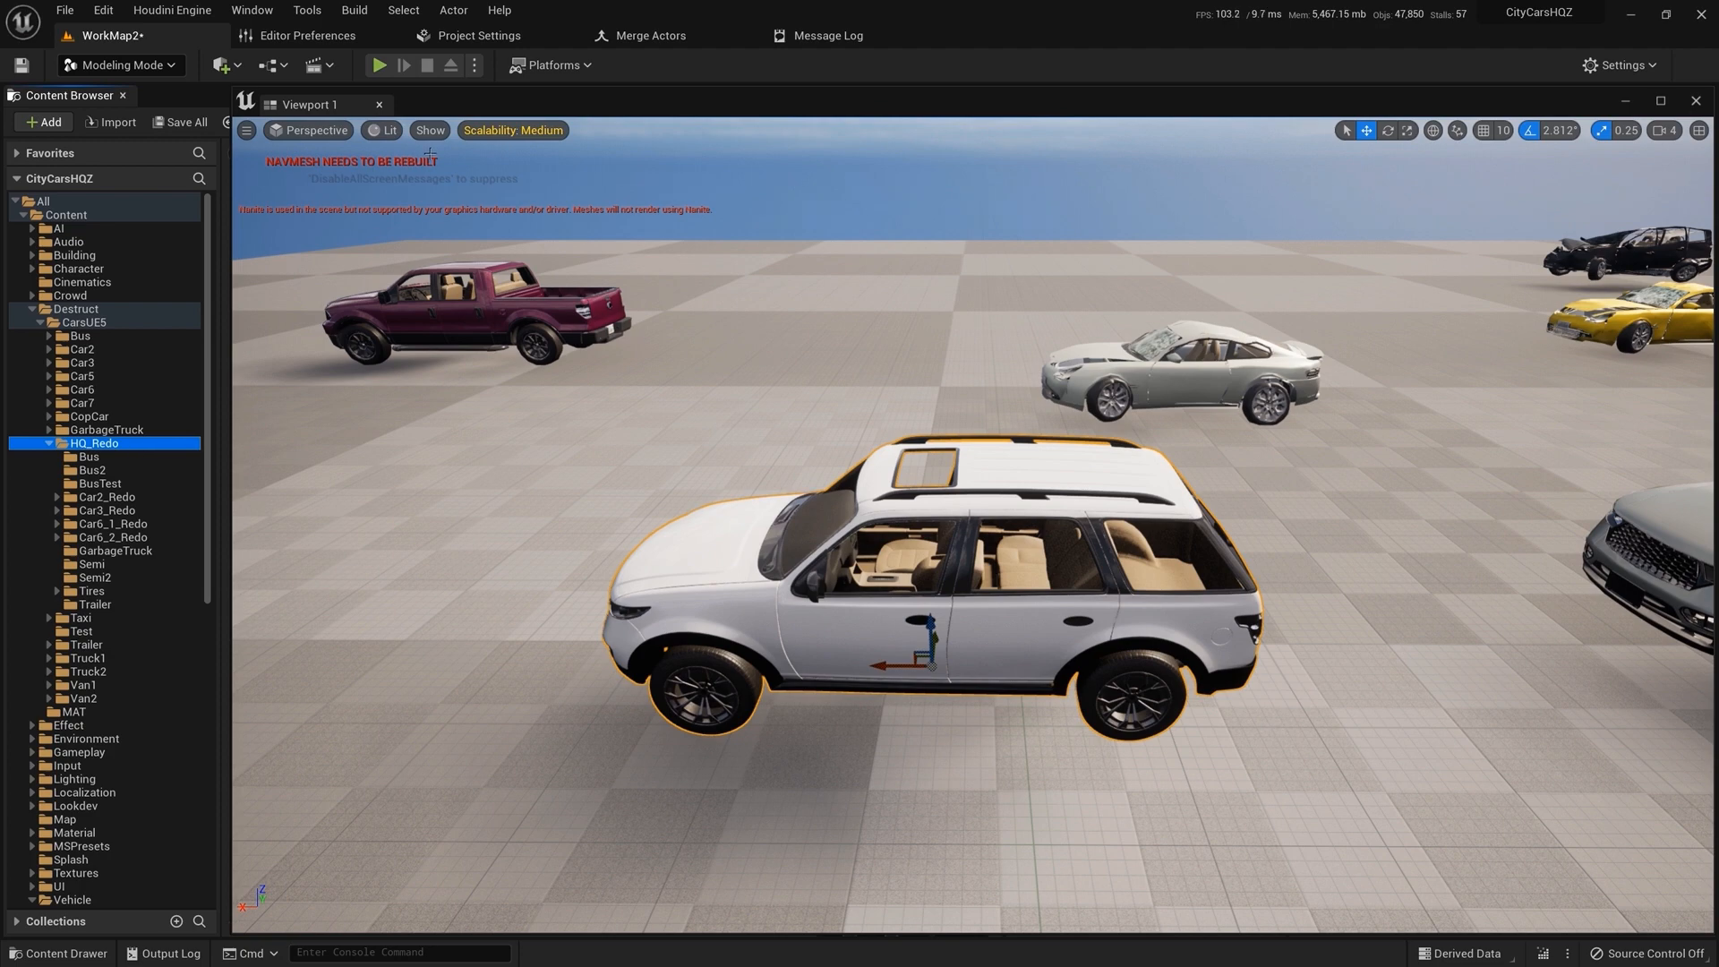
drag(449, 105, 1640, 132)
right_click(318, 528)
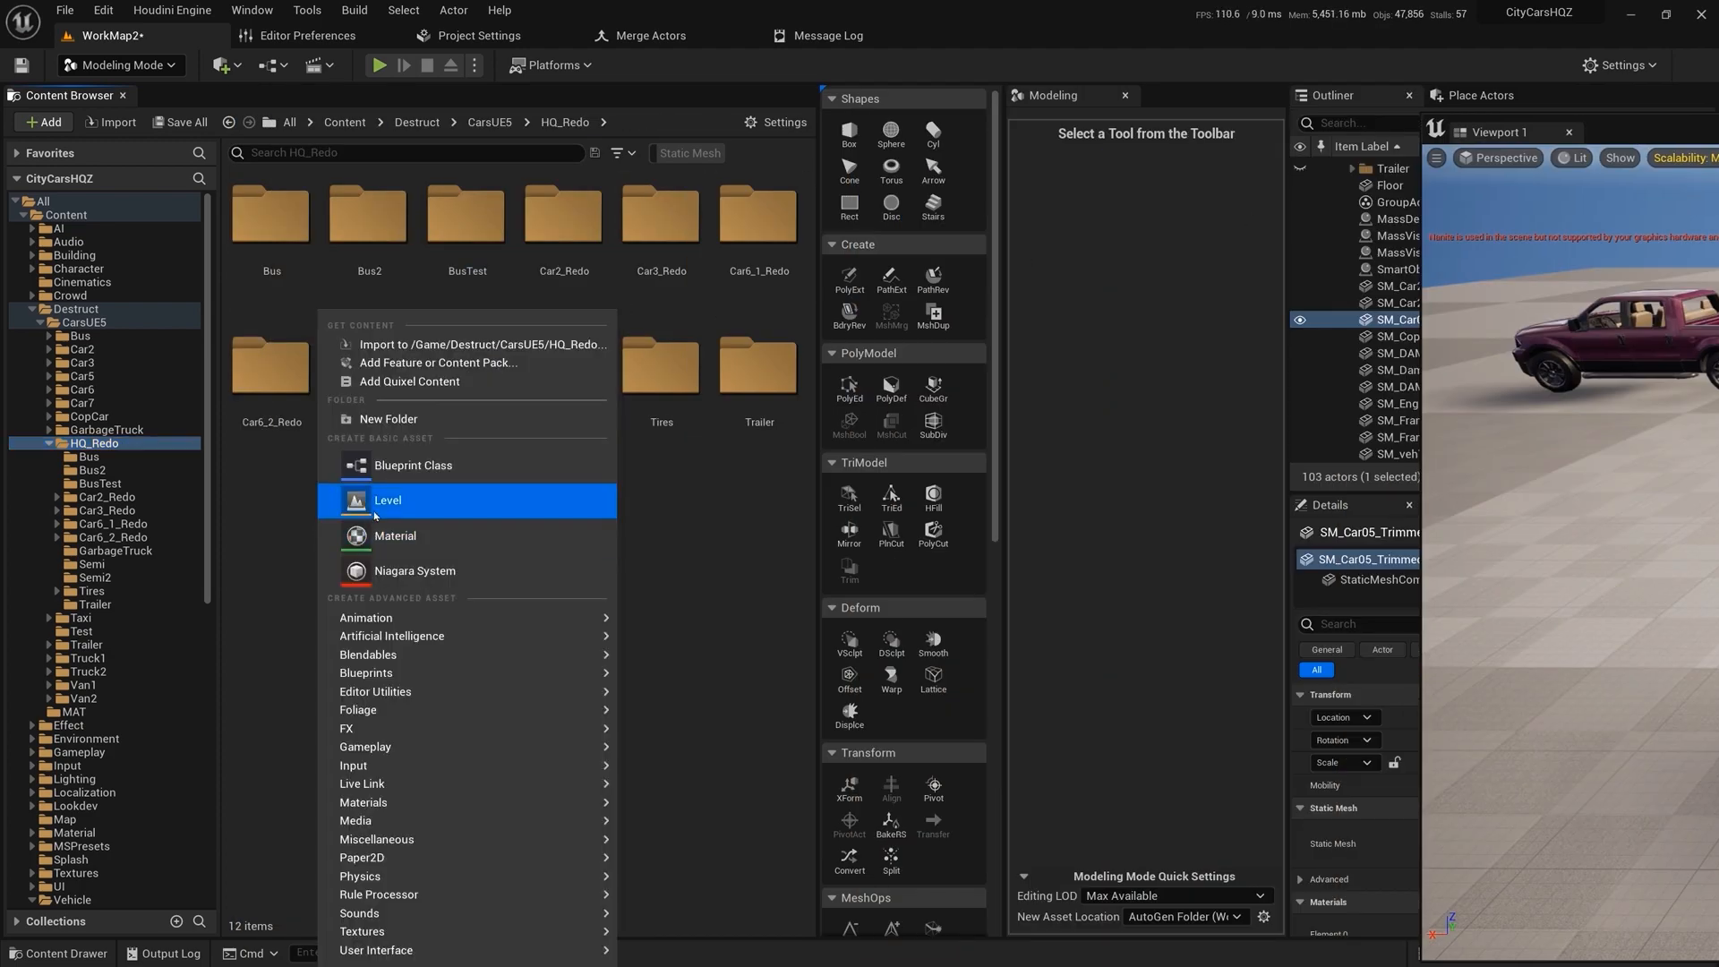
click(383, 423)
text(Cat)
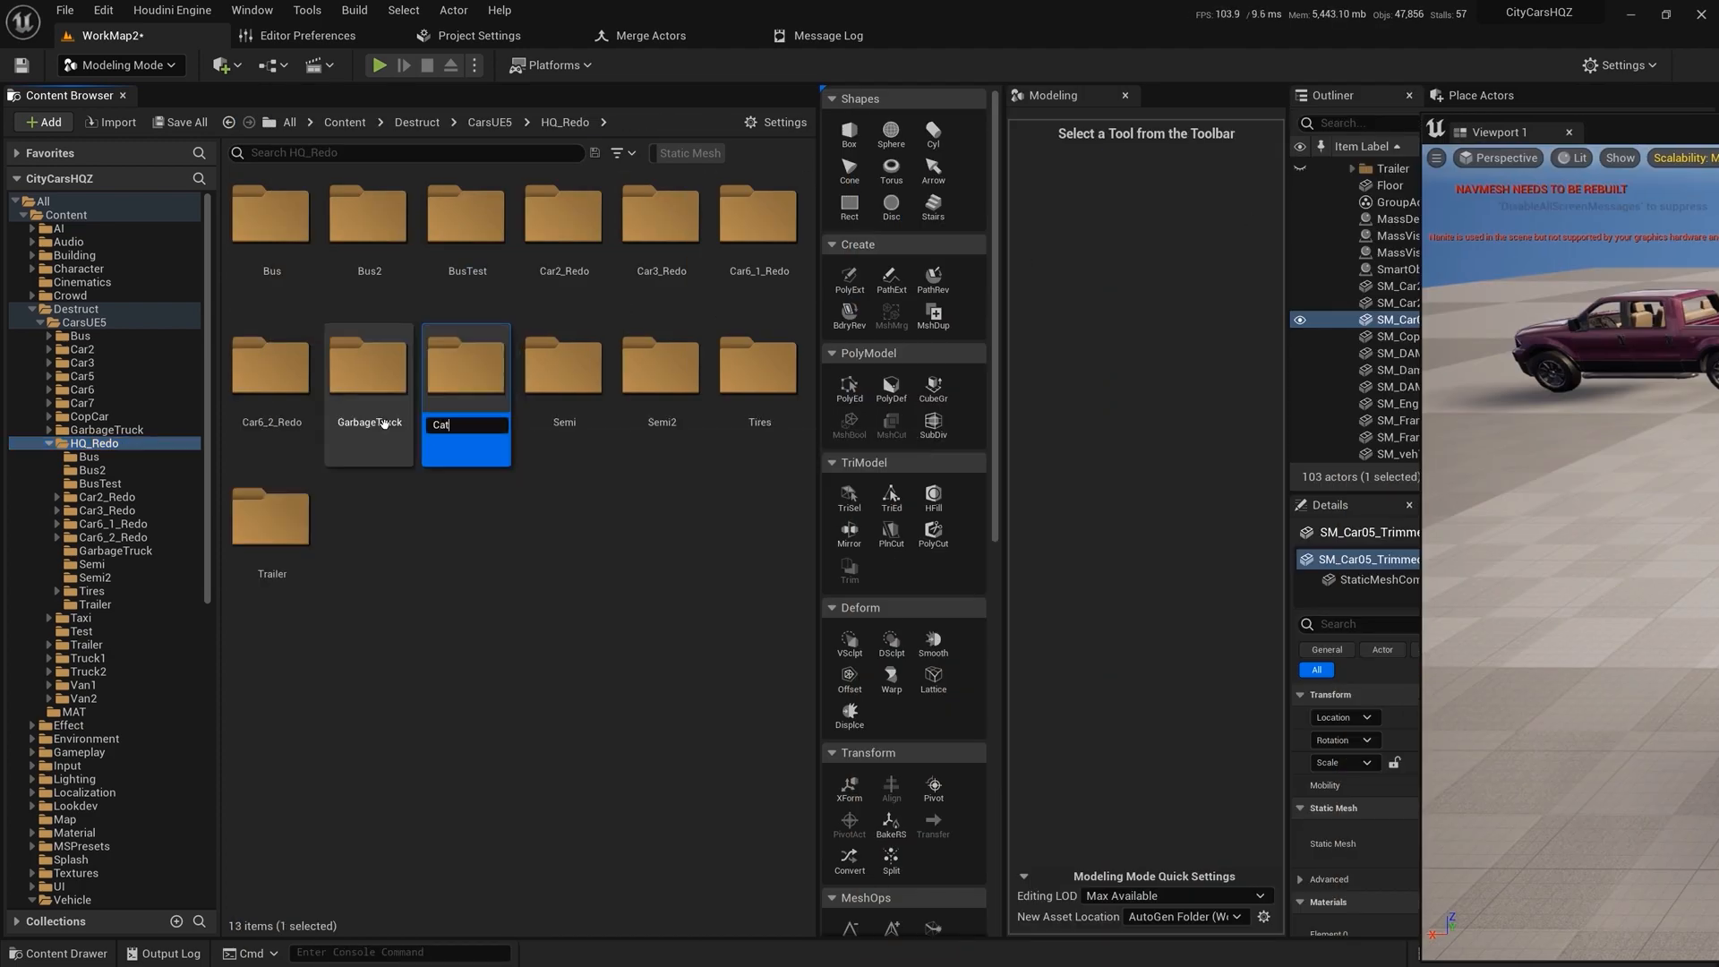
text(05)
key(Return)
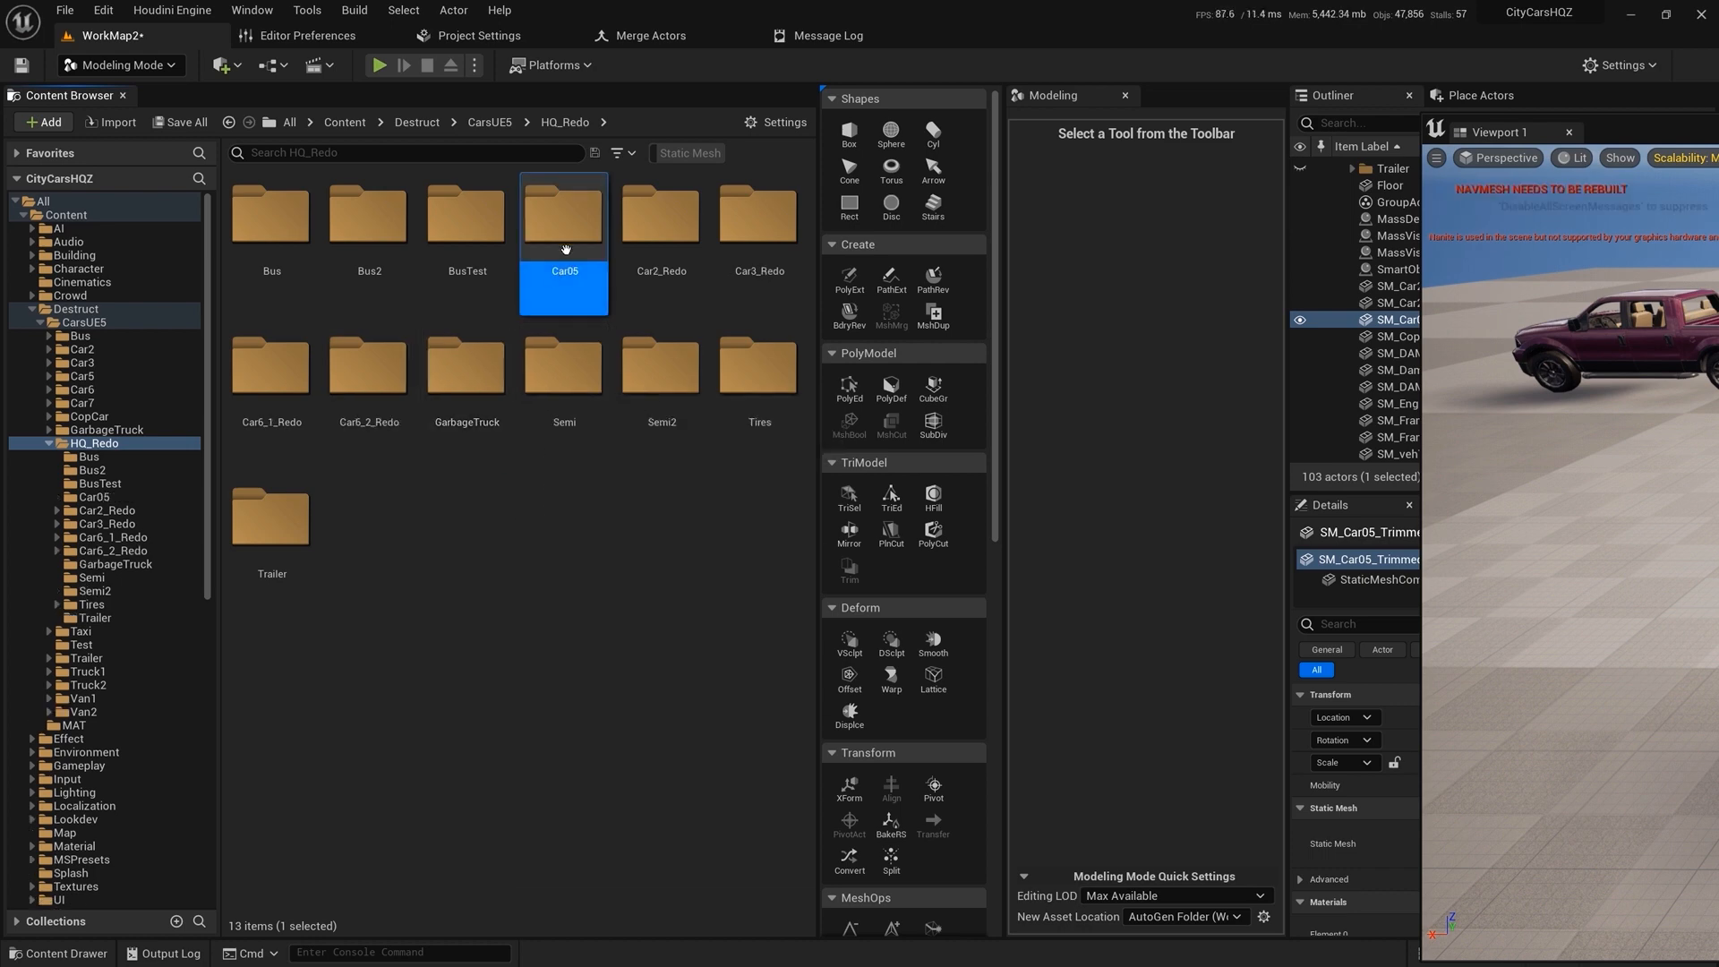
- Create a subfolder named Whole inside the Car05 folder
double_click(566, 244)
right_click(406, 332)
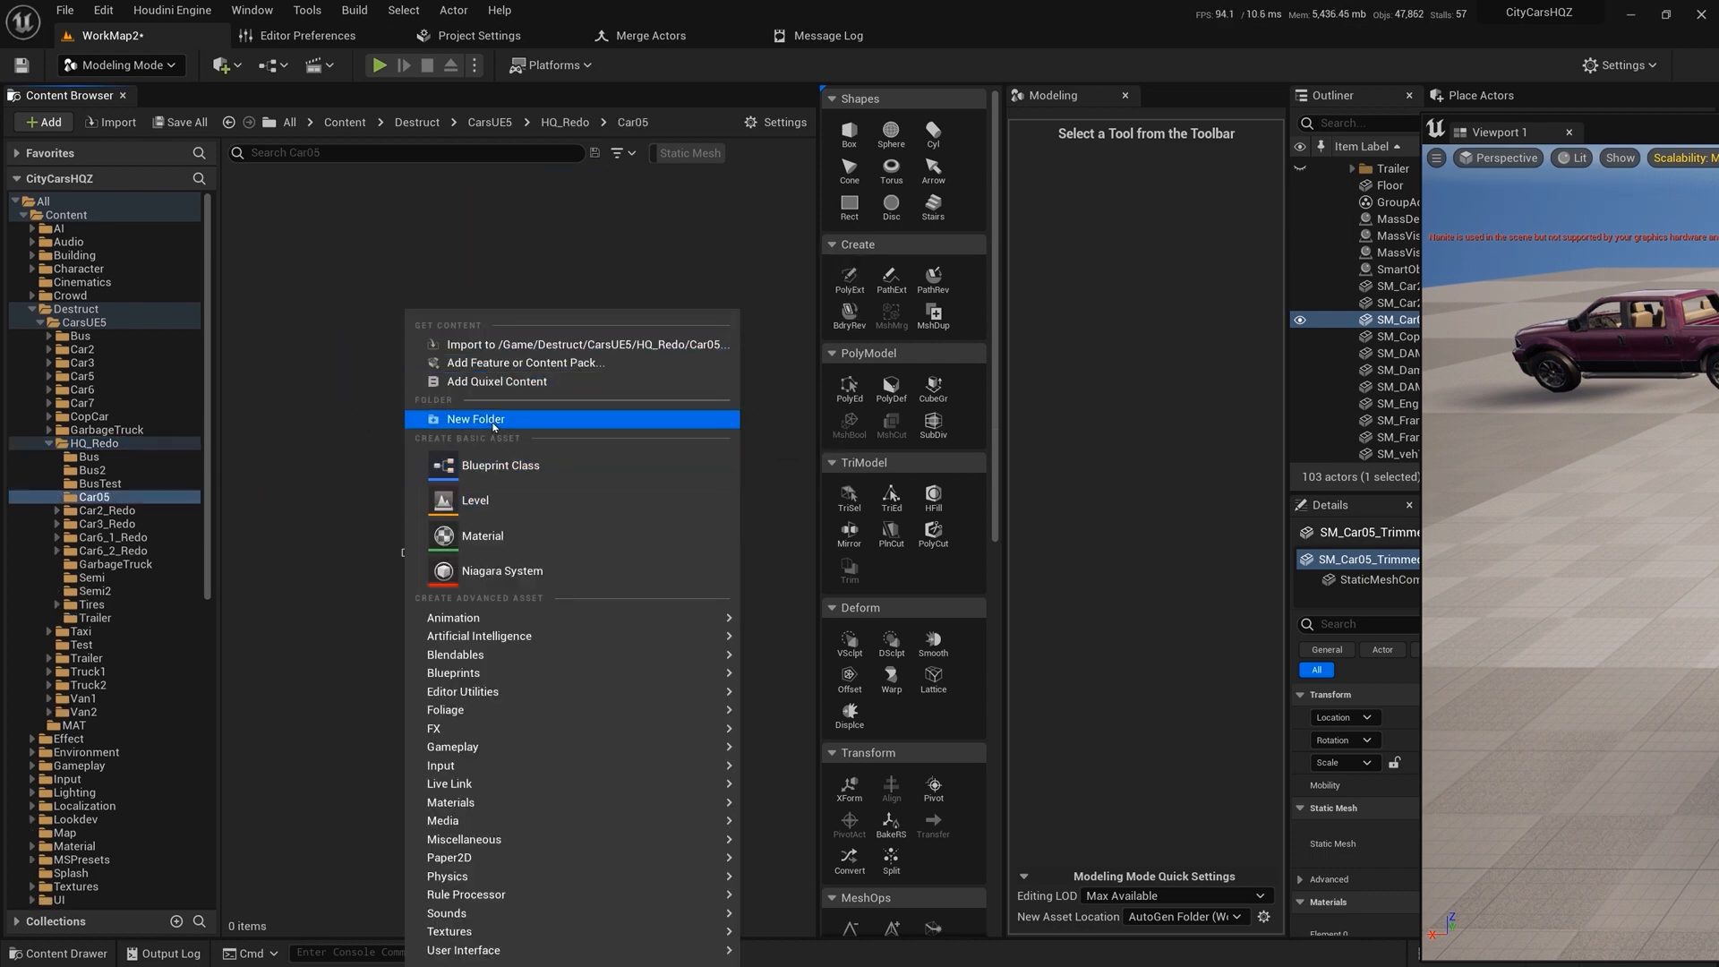
click(483, 506)
text(Whit)
key(Return)
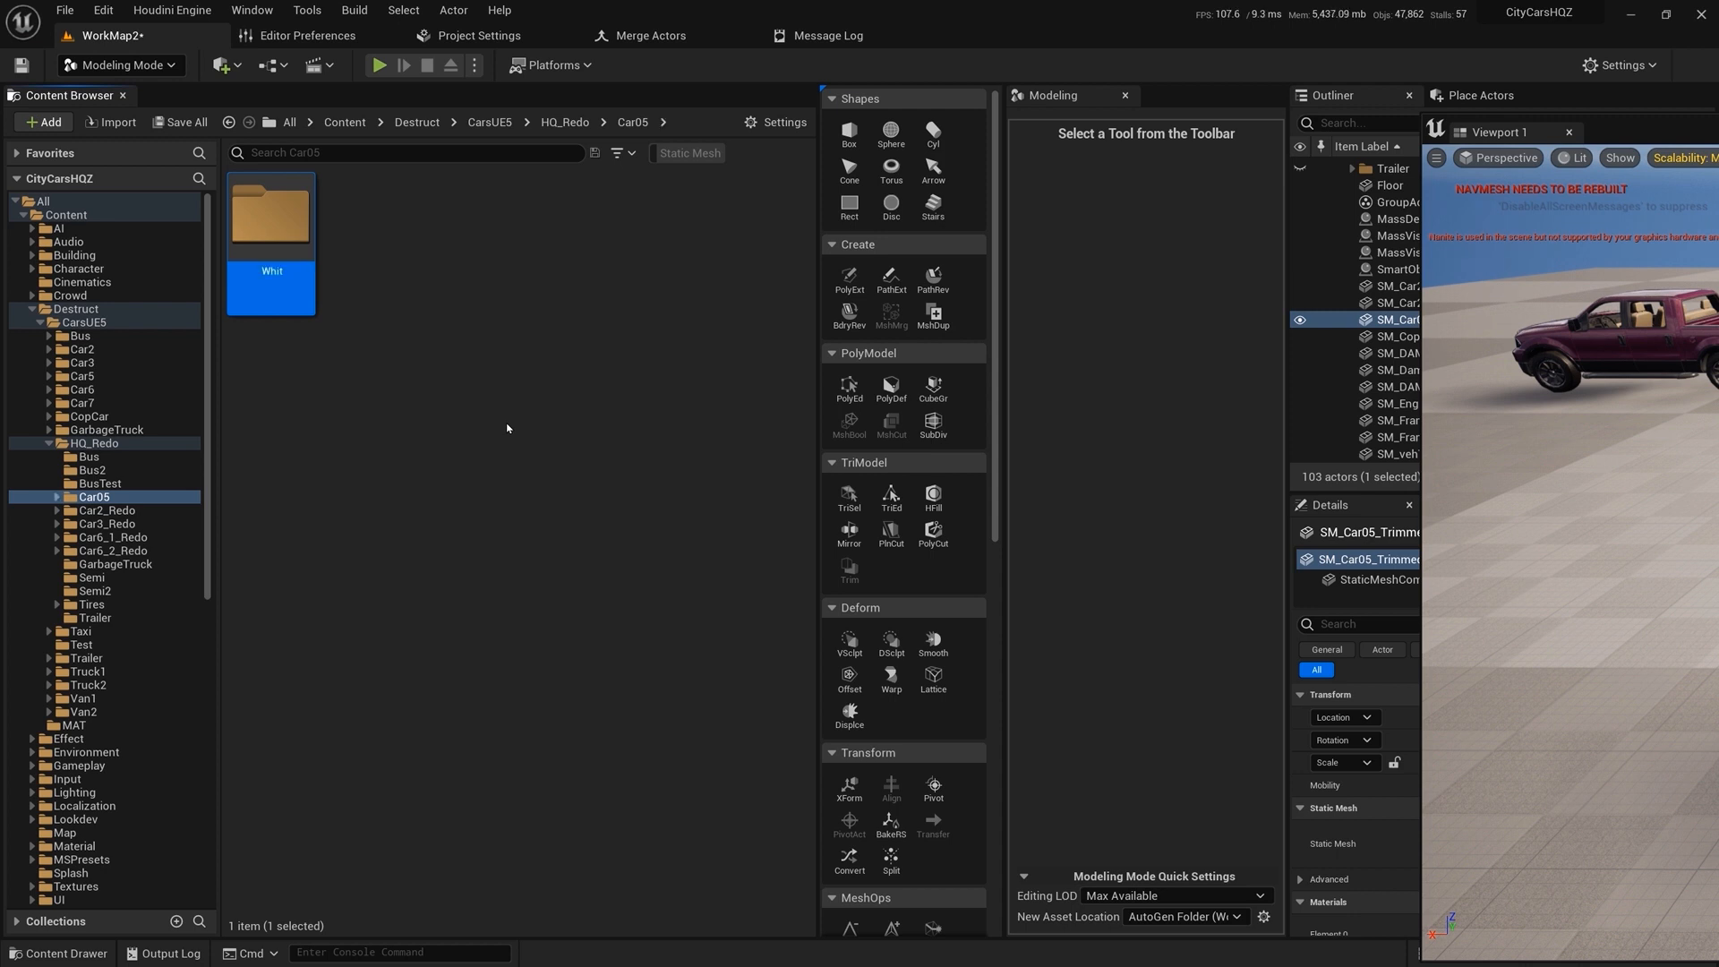
key(F2)
text(Whole)
key(Return)
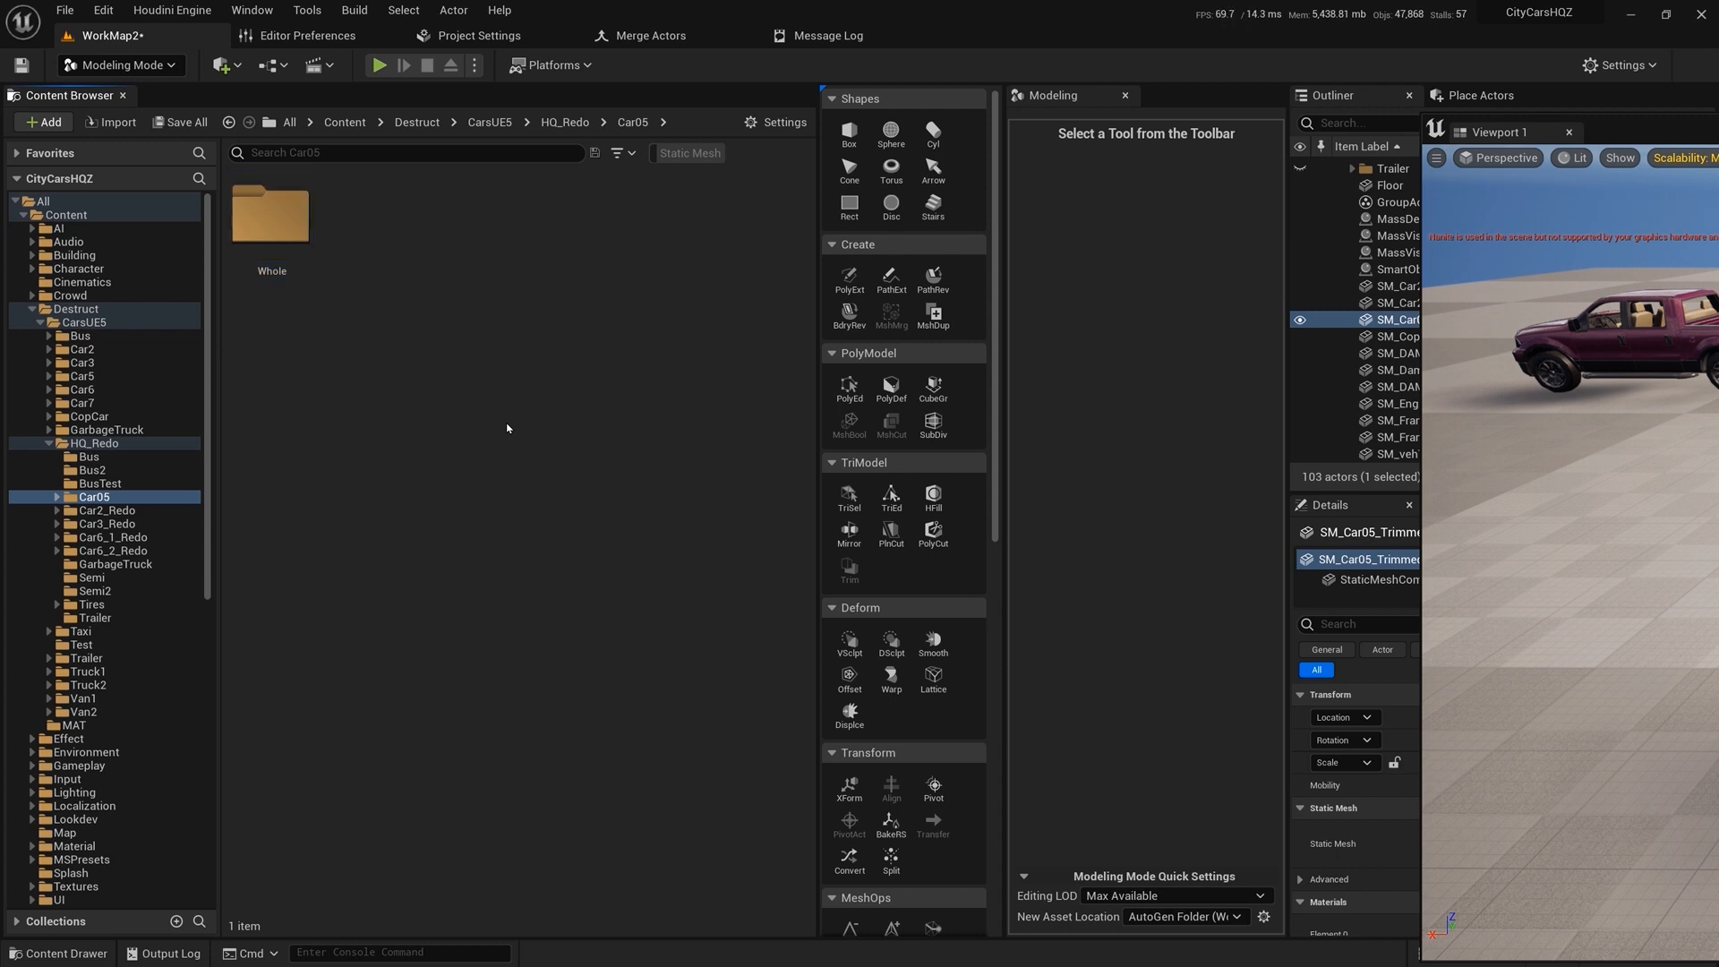
- Add two more subfolders to Car05, named Red and White
right_click(507, 428)
click(576, 421)
text(Red)
key(Return)
right_click(450, 357)
click(517, 414)
text(White)
key(Return)
- Add subfolders named Black and Purple to the Car05 folder
right_click(521, 423)
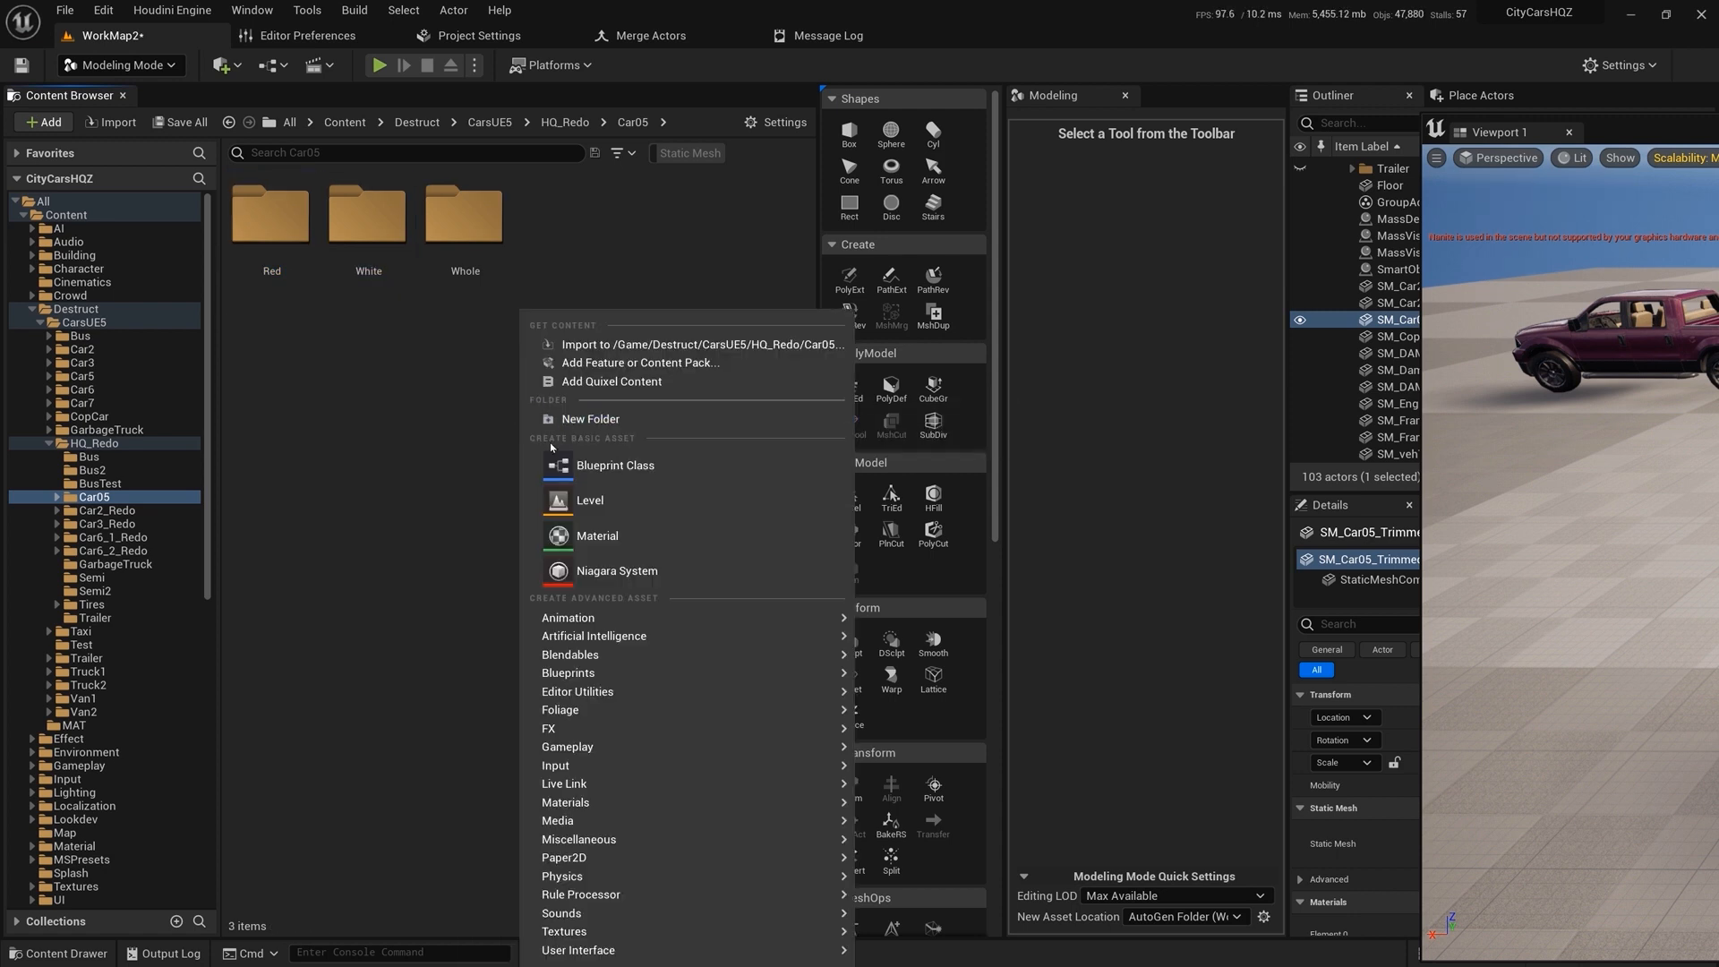
click(600, 420)
text(Black)
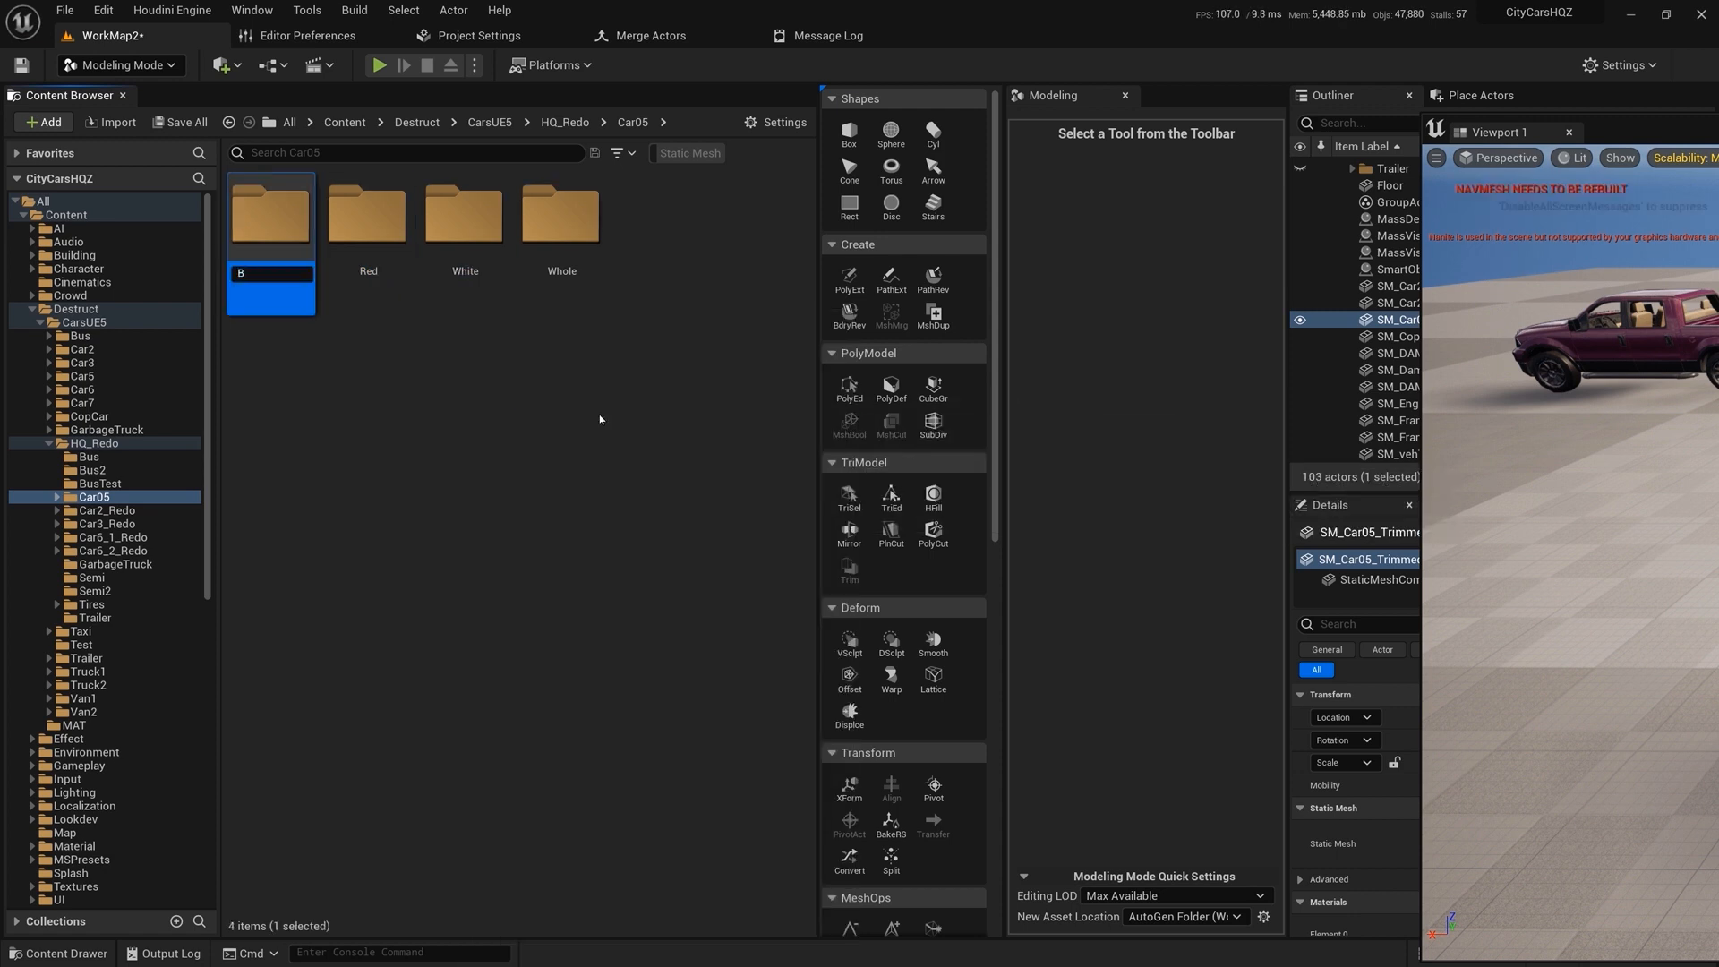
key(Return)
right_click(560, 421)
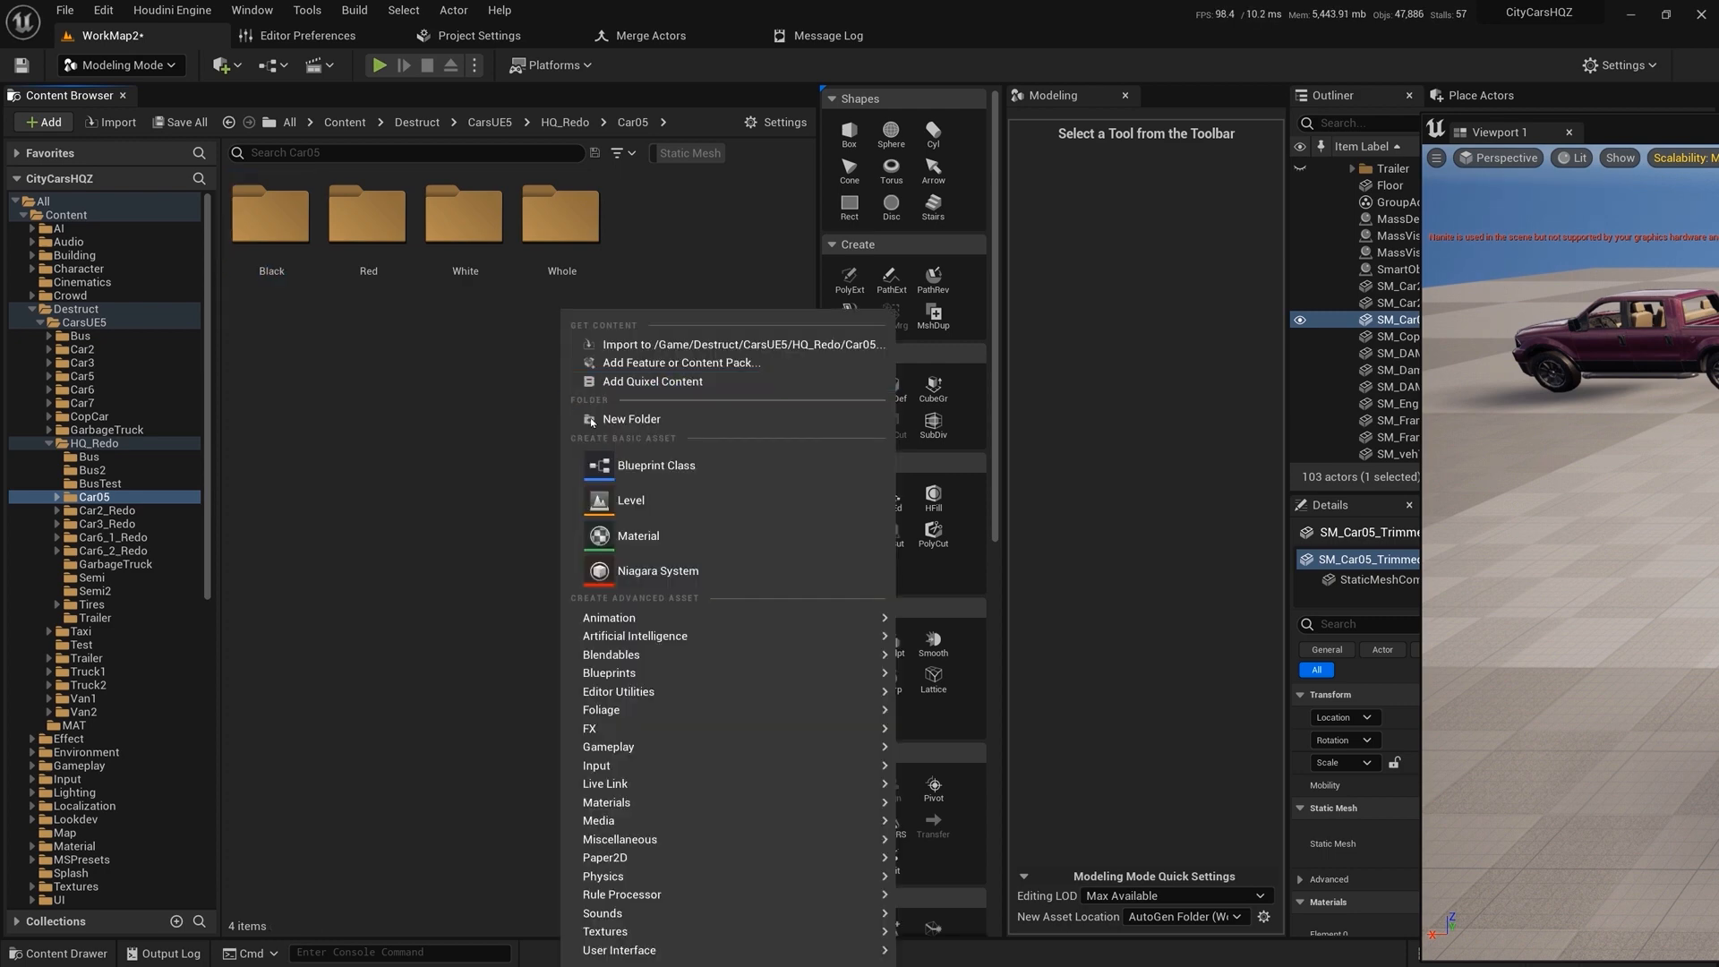
click(631, 421)
text(Purple)
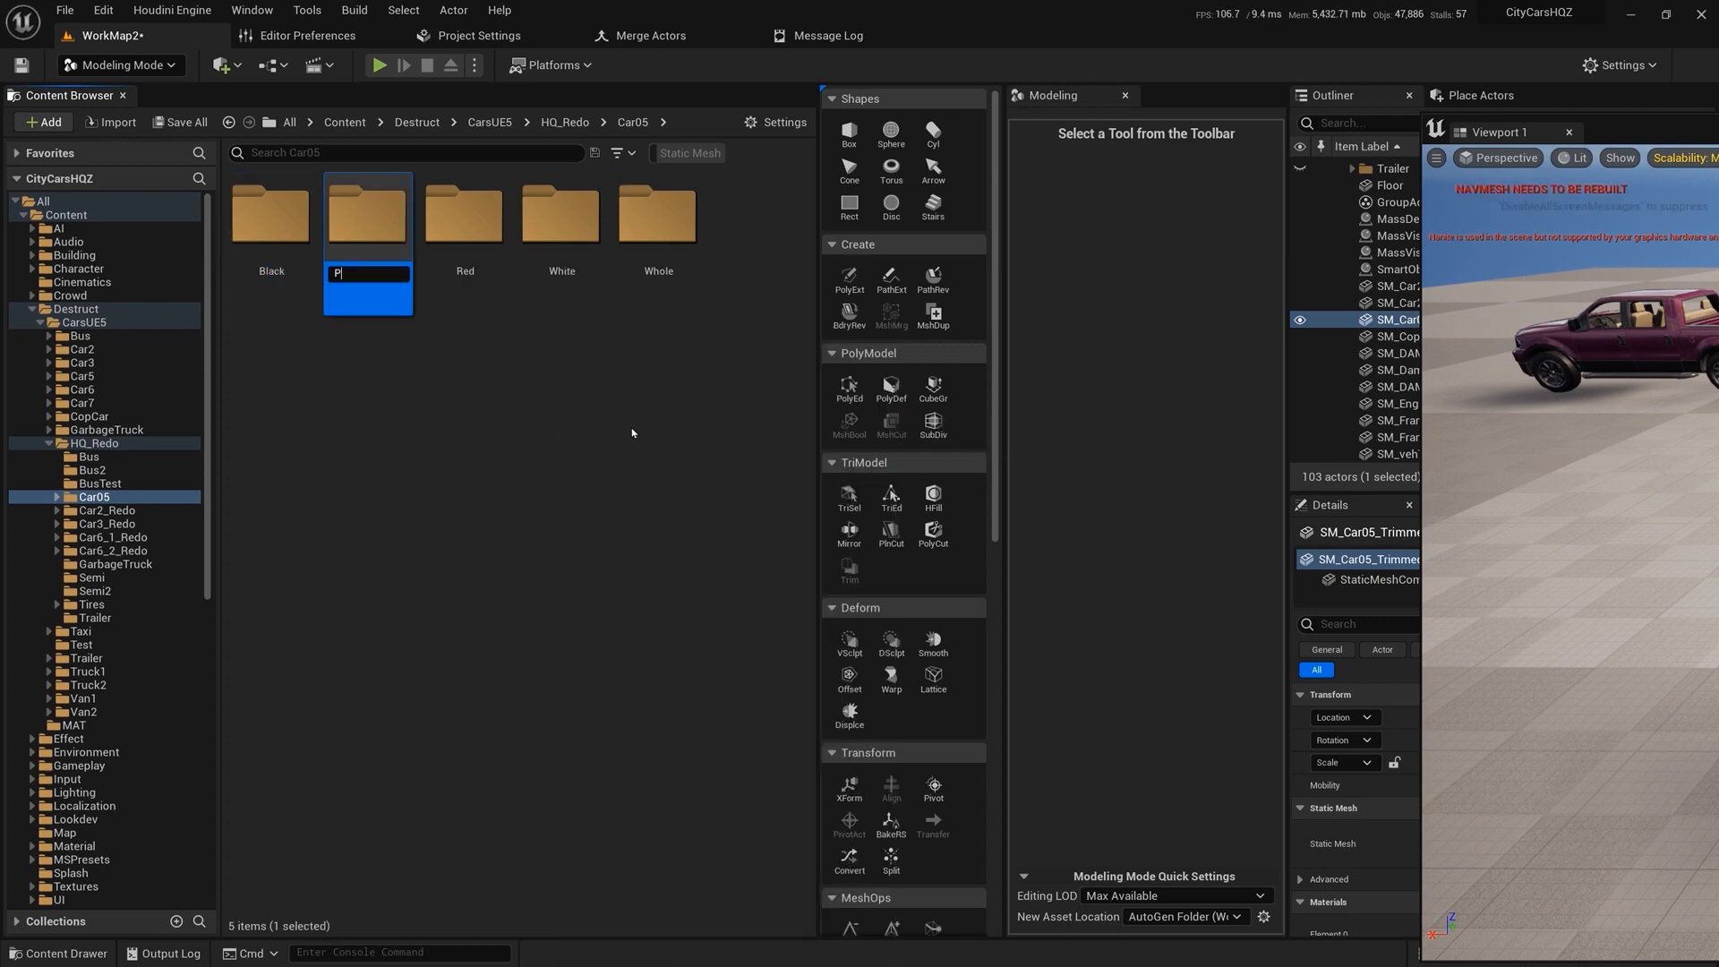
key(Return)
- Add subfolders named Gold and Silver to the Car05 folder
right_click(424, 427)
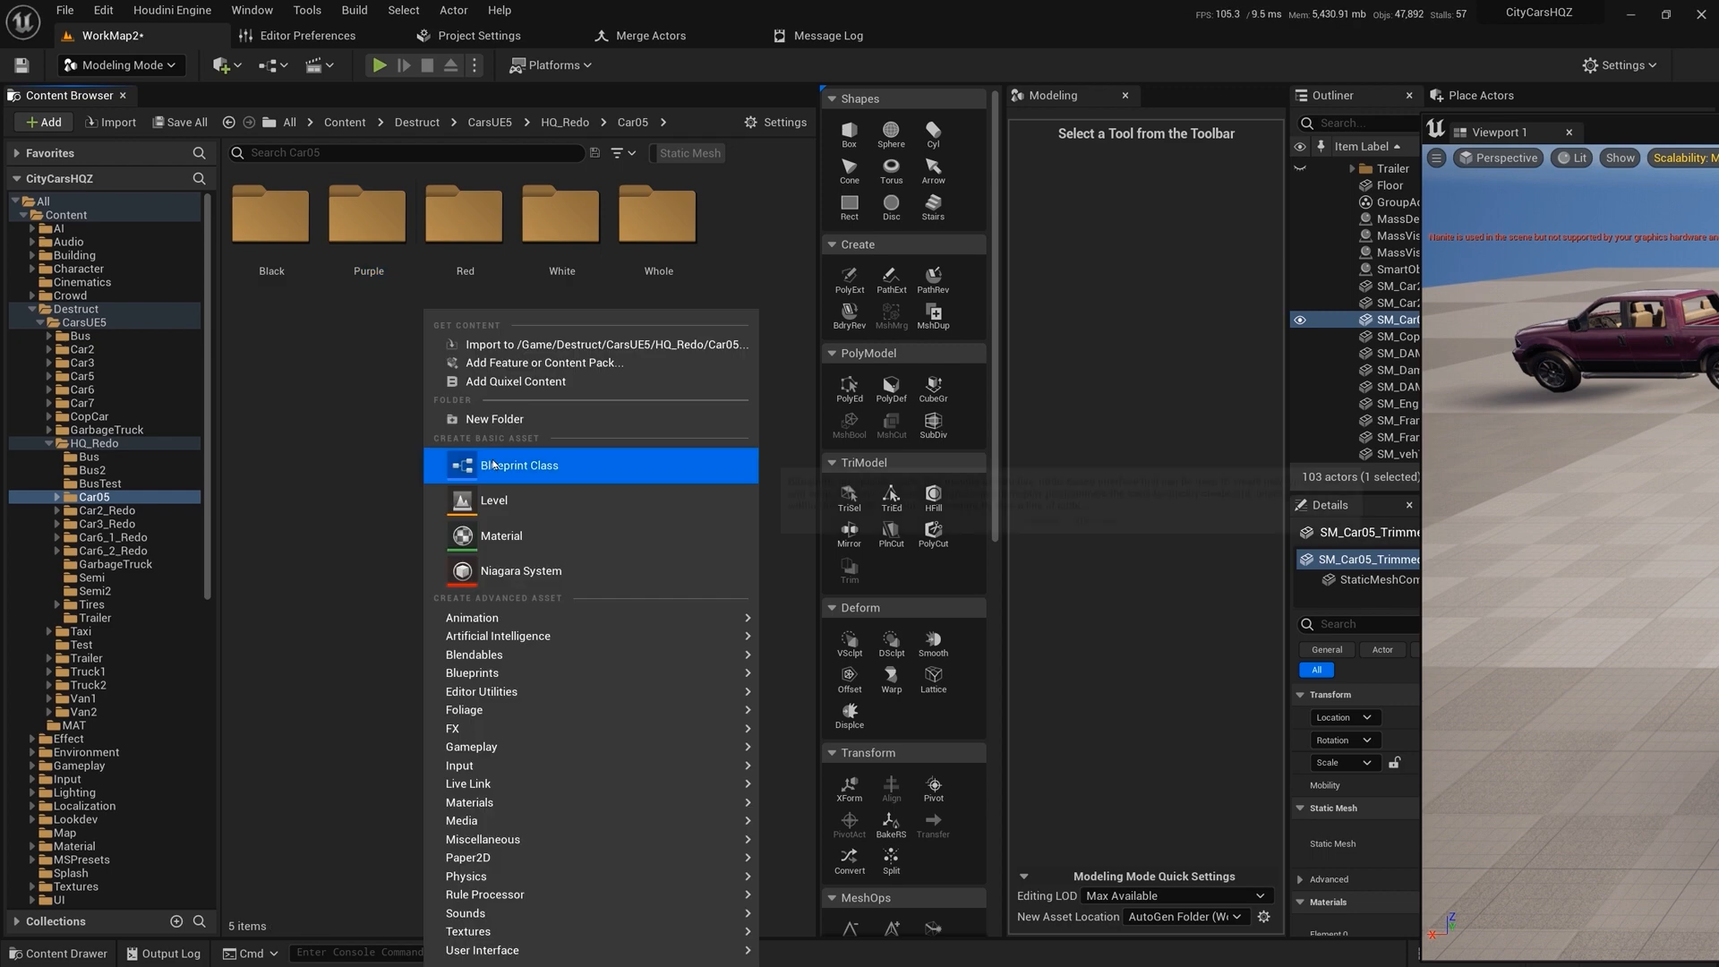
click(503, 426)
text(Gold)
key(Return)
right_click(506, 432)
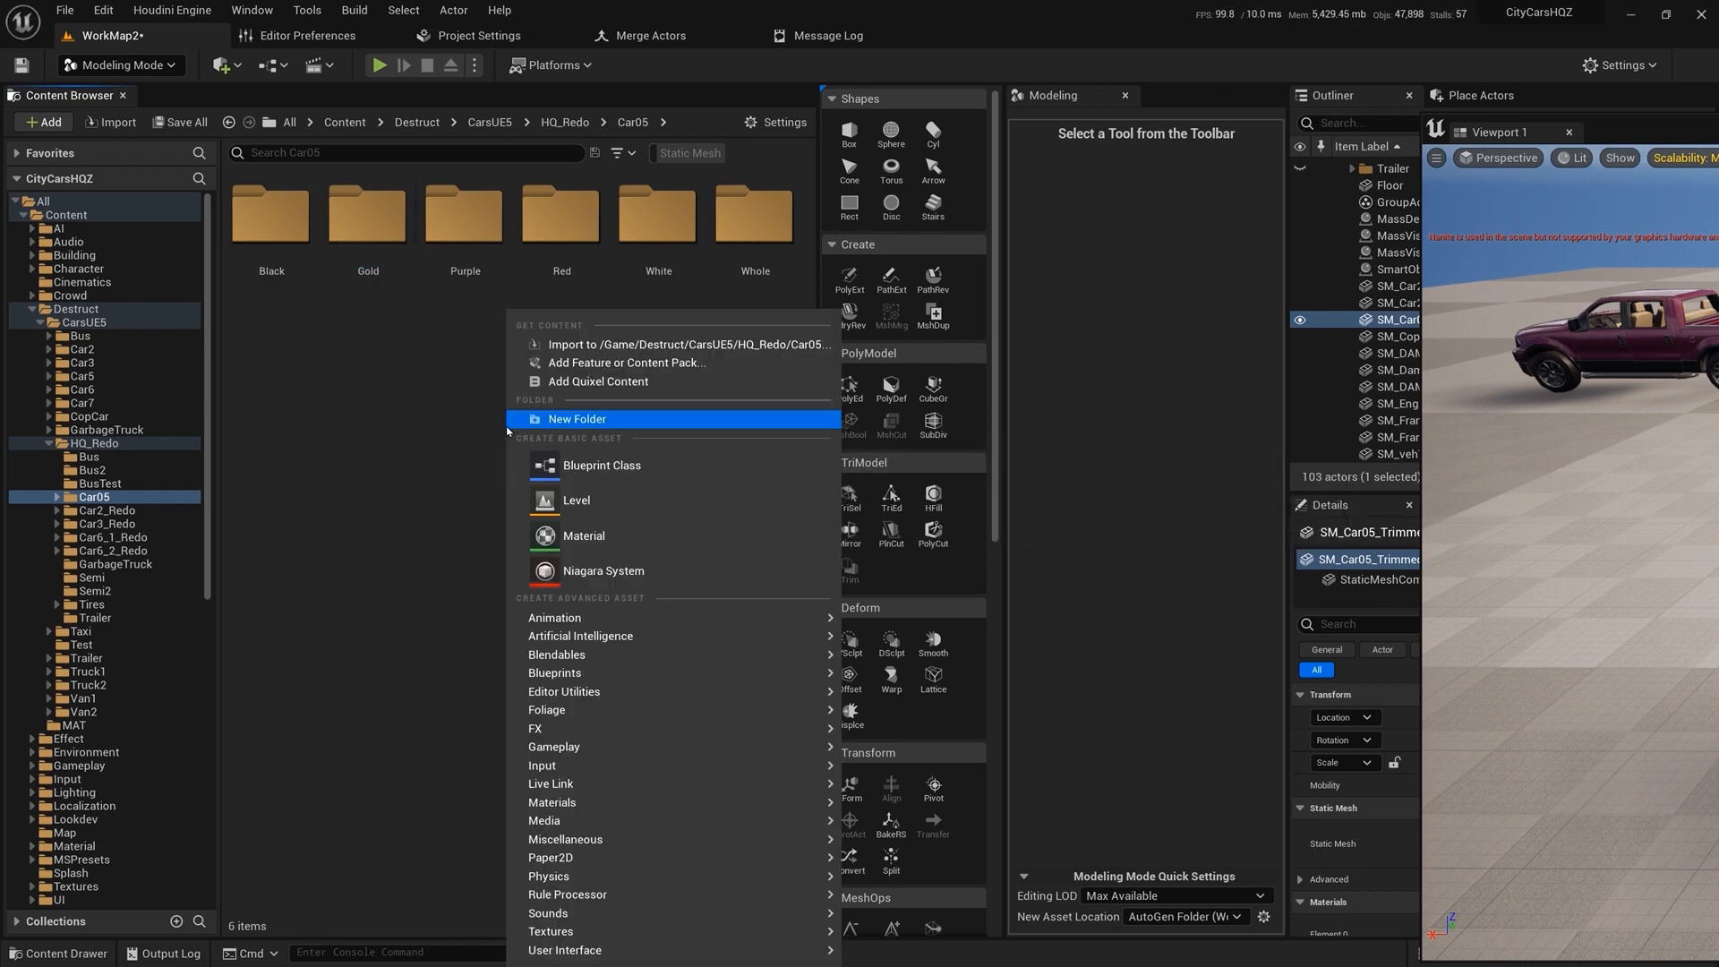
click(562, 420)
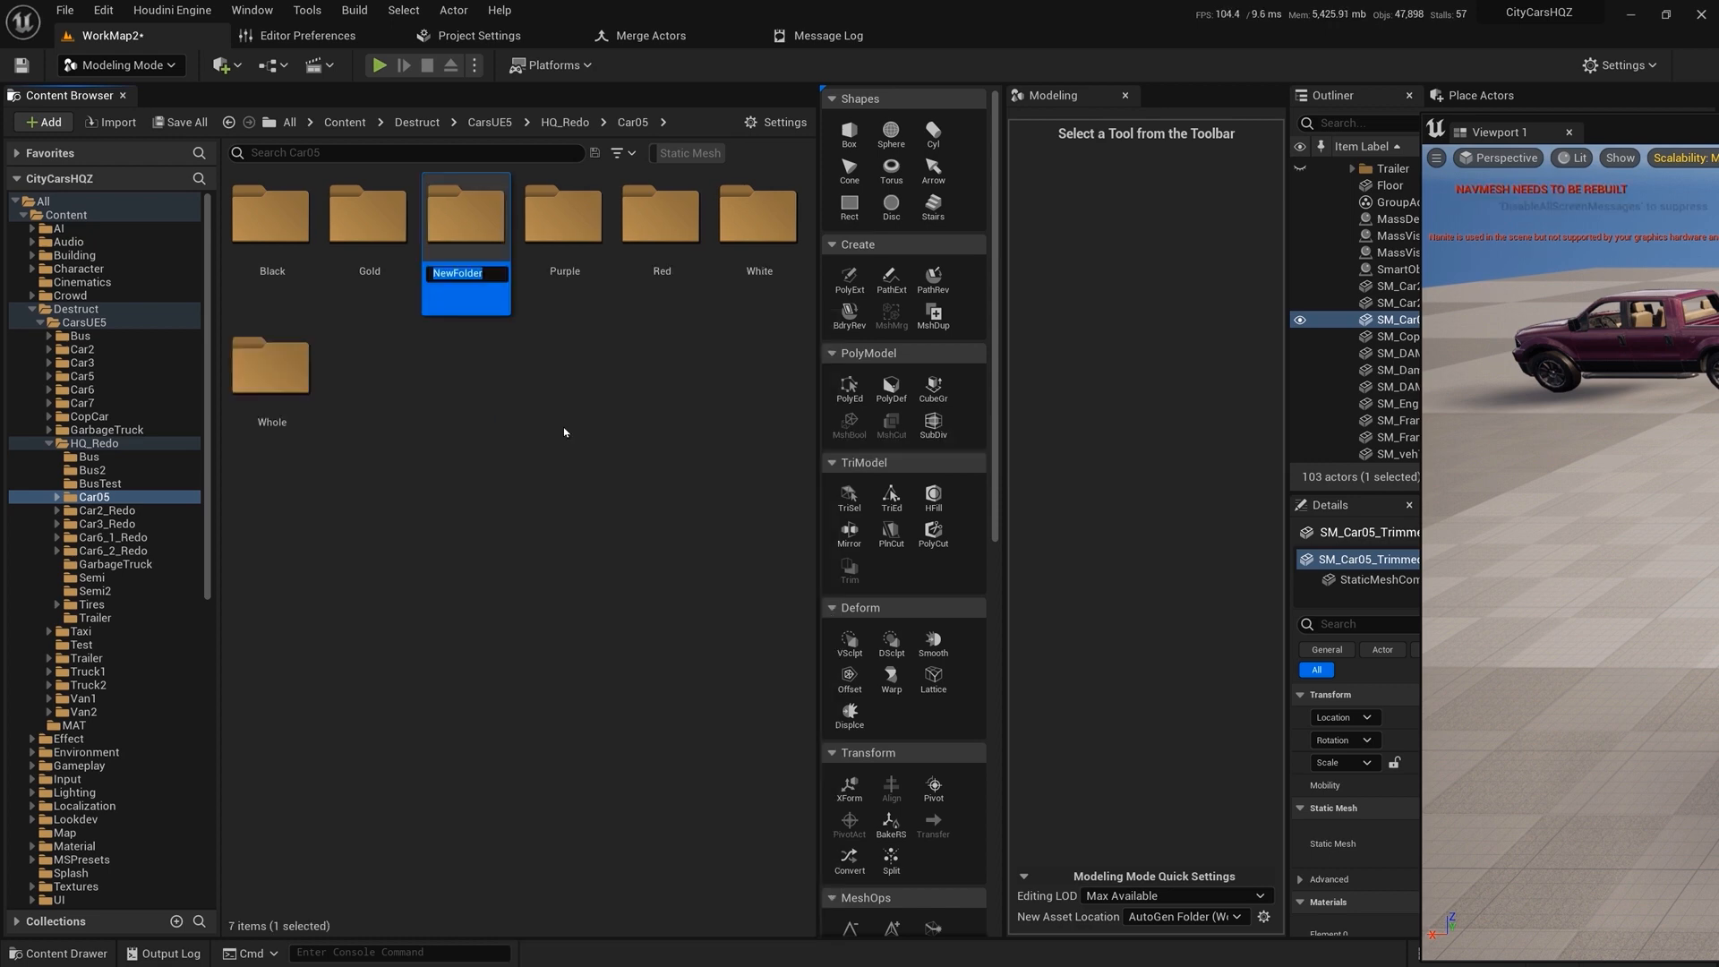
text(Silver)
key(Return)
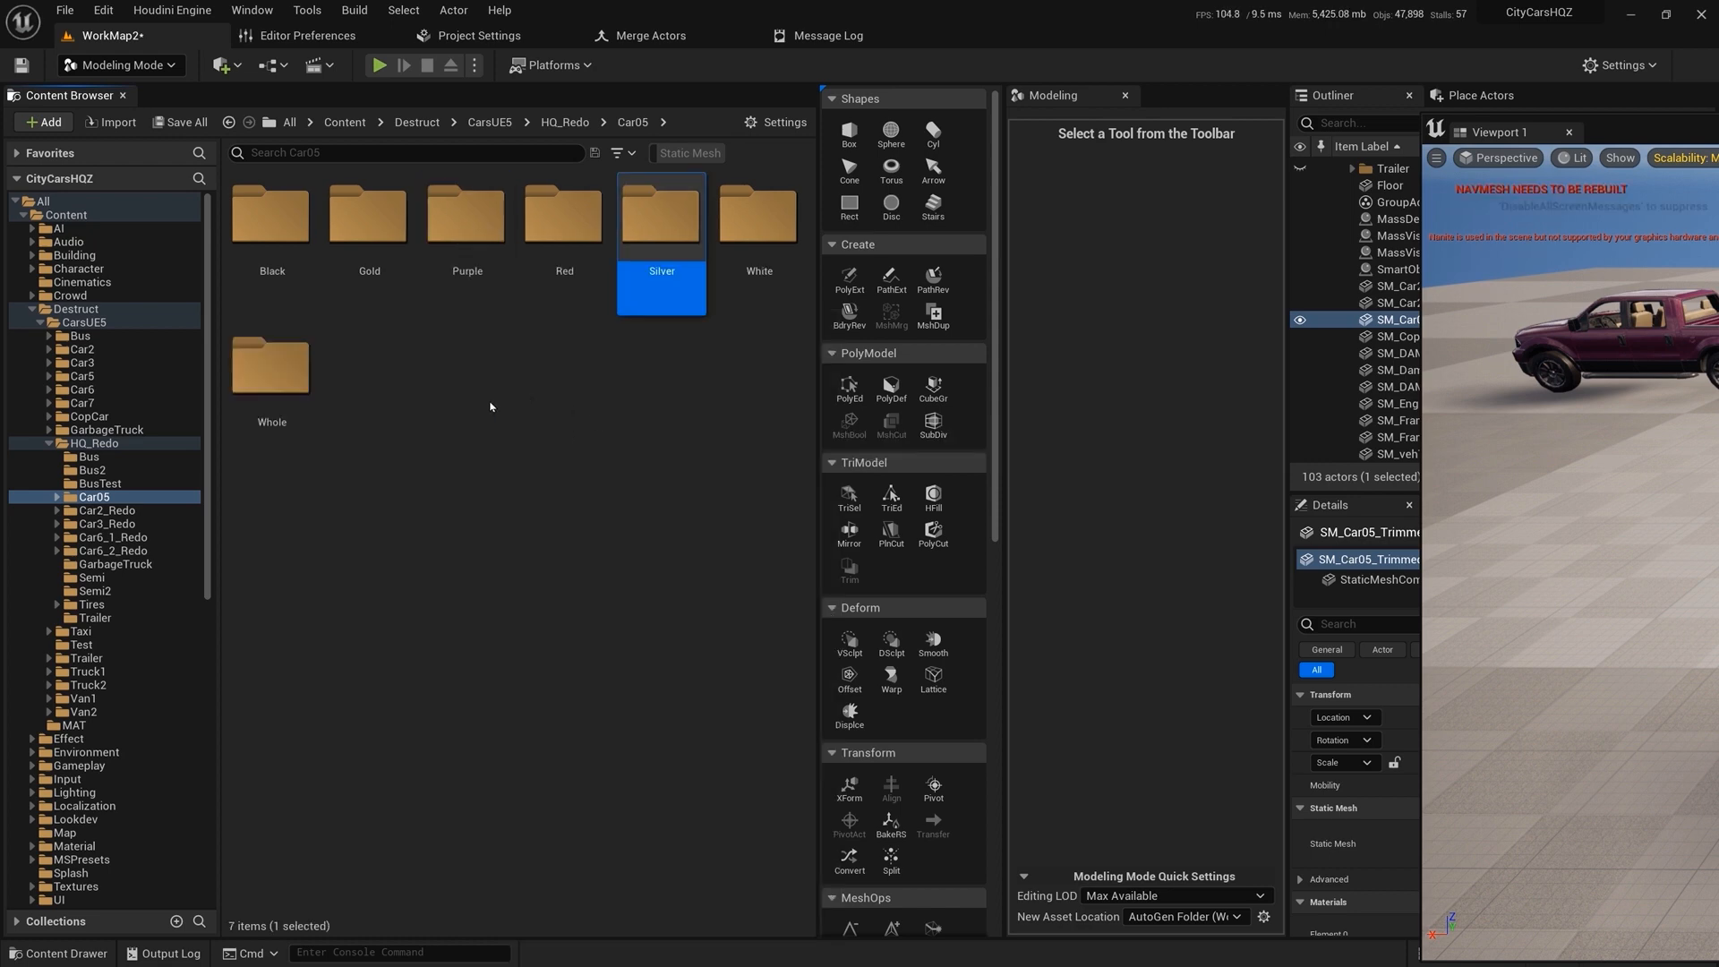
- Add a subfolder named Canary to the Car05 folder
right_click(491, 403)
click(524, 441)
text(Canary)
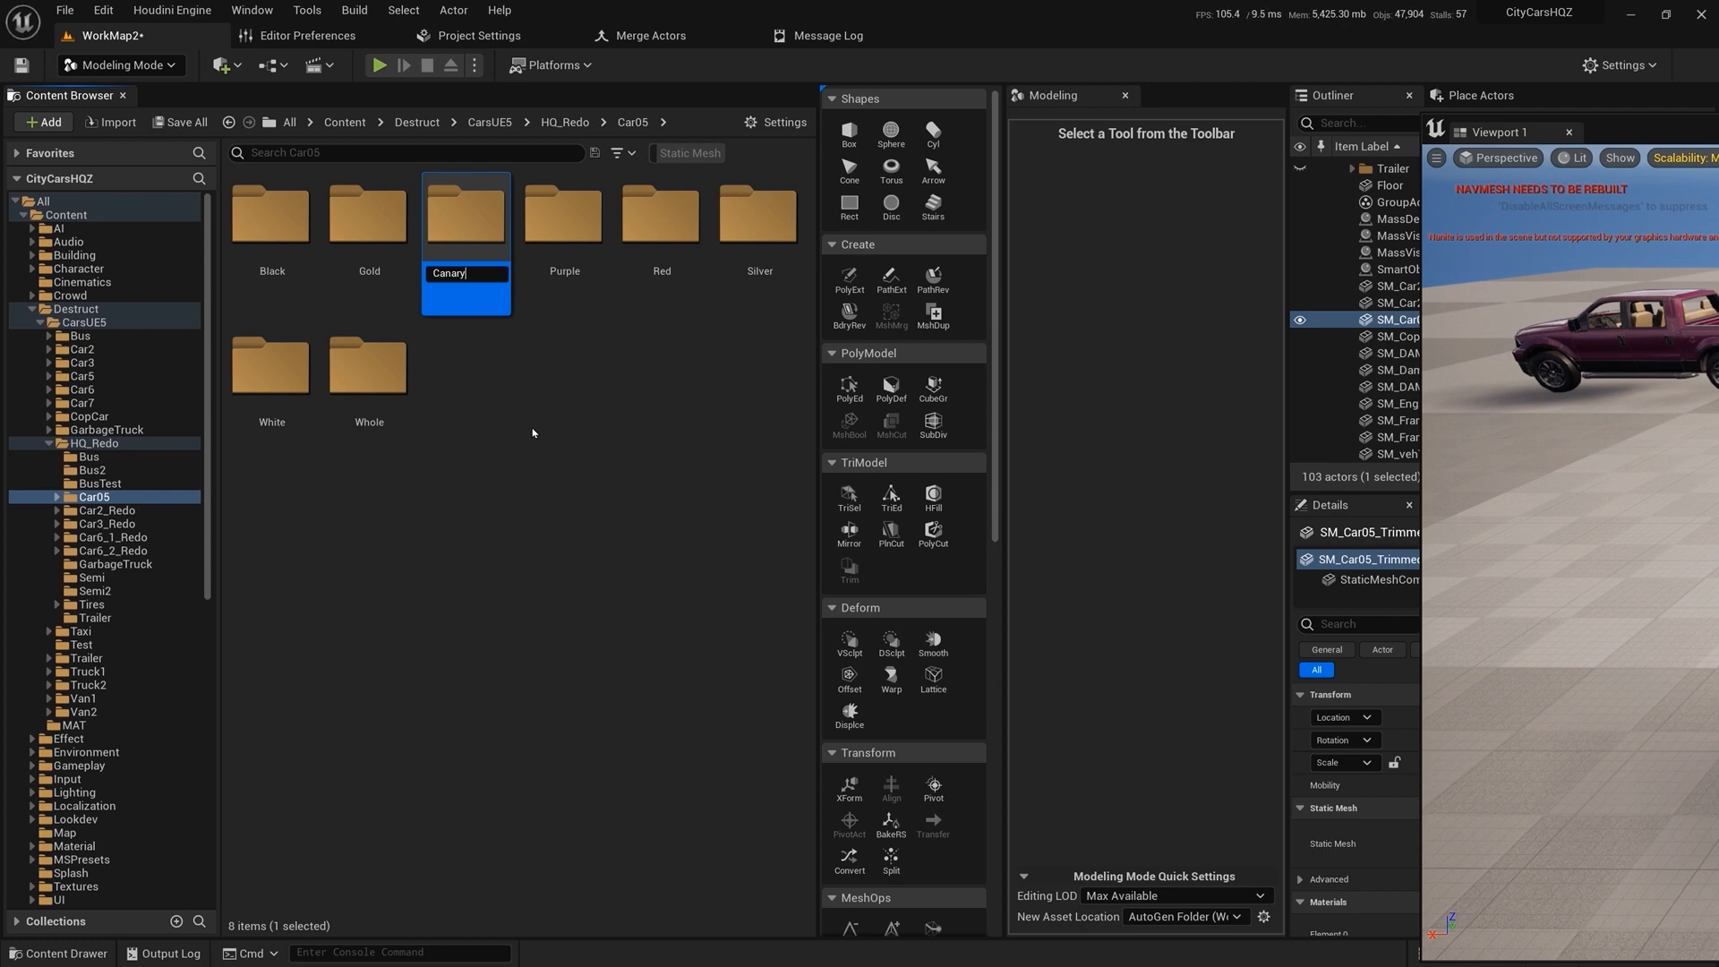
key(Return)
click(532, 433)
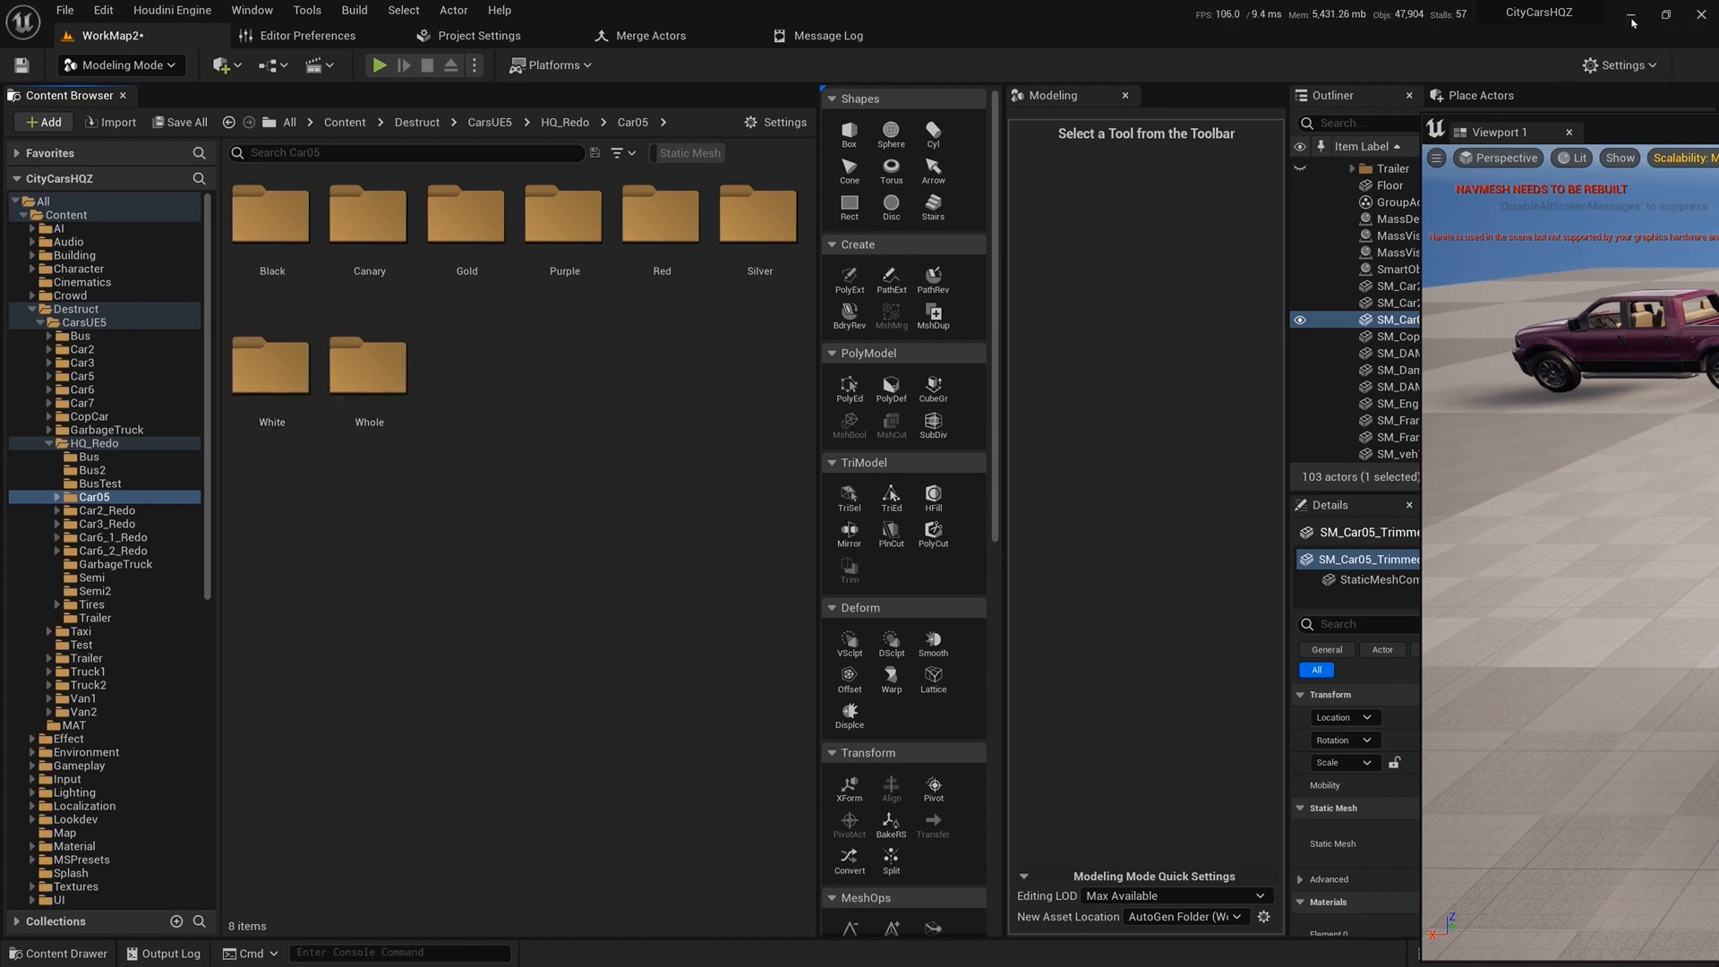
- Merge the trimmed Car05 SUV with the current merge settings, saving it as SM_Car05_Trimmed_Full in Destruct/CarsUE5/HQ_Redo/Car05/White
drag(1718, 141, 767, 109)
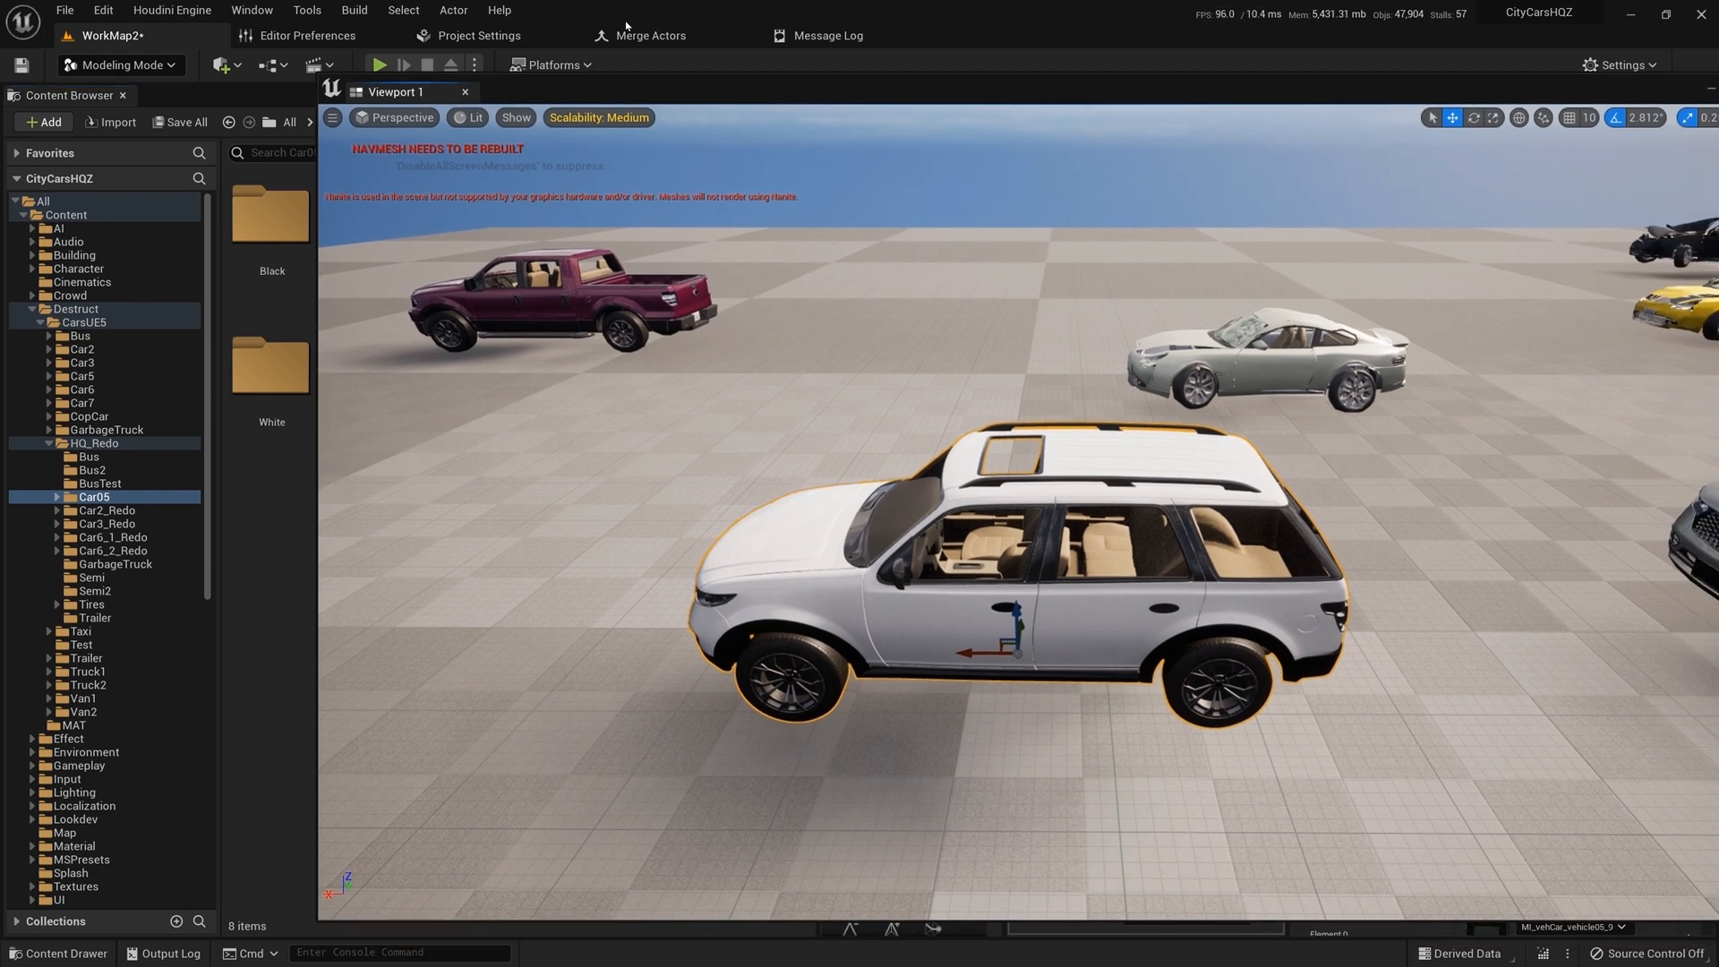
click(651, 35)
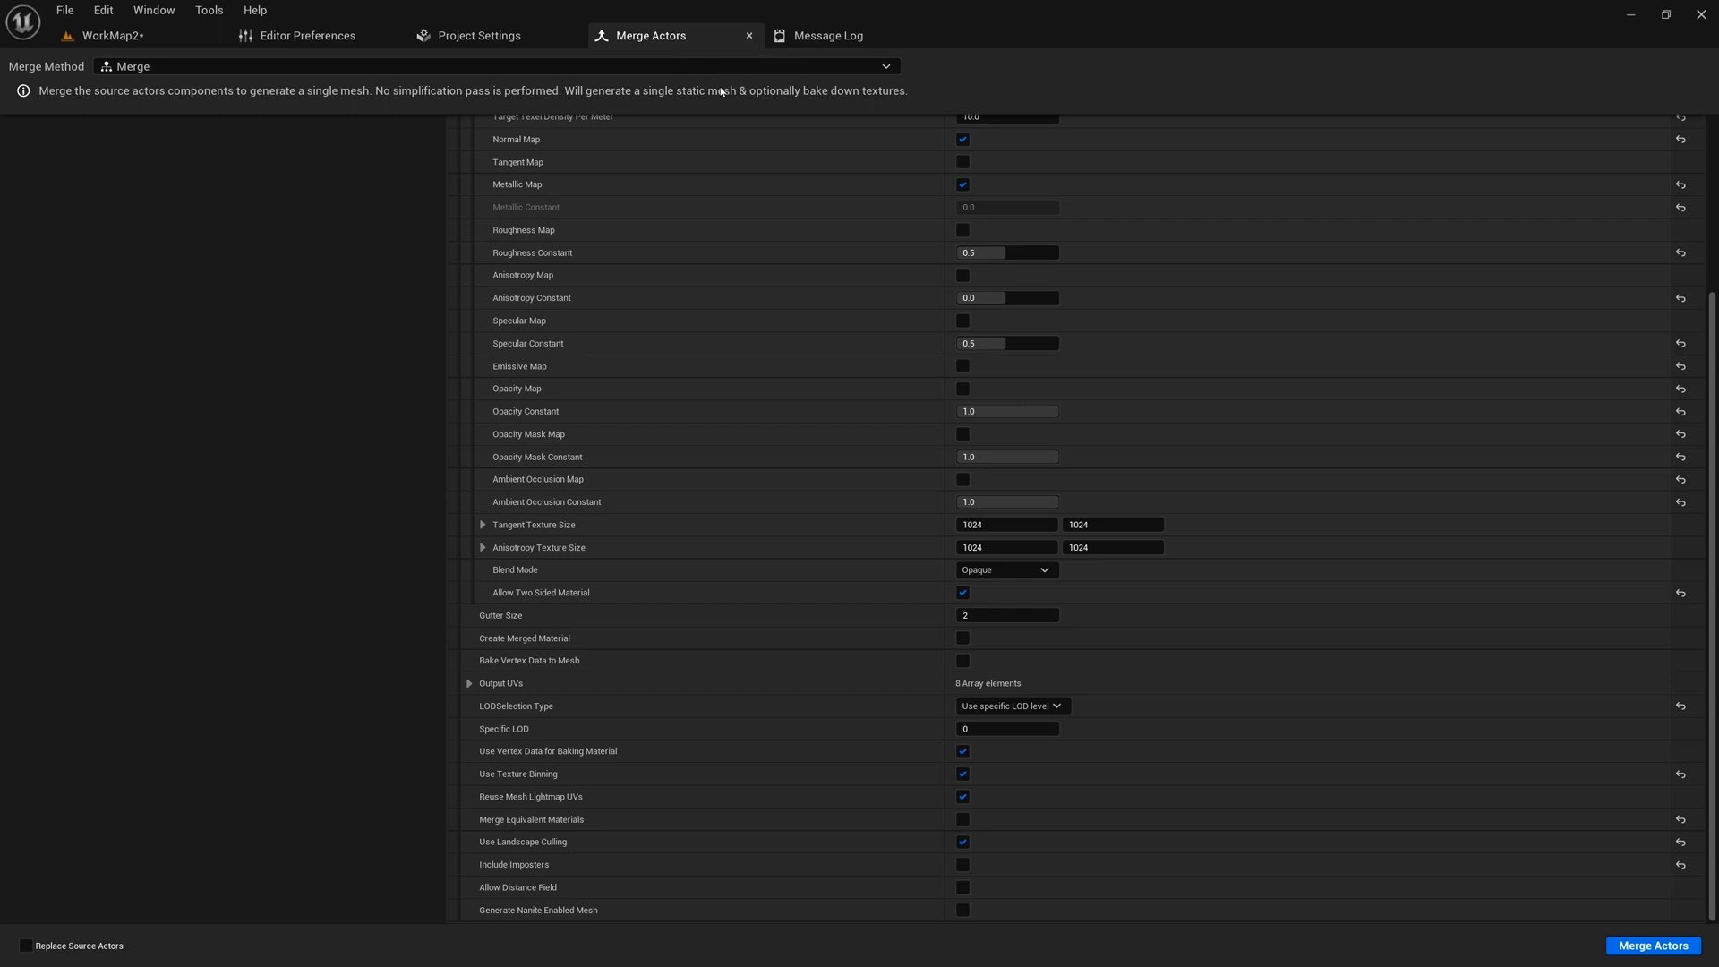
scroll(979, 338, up, 5)
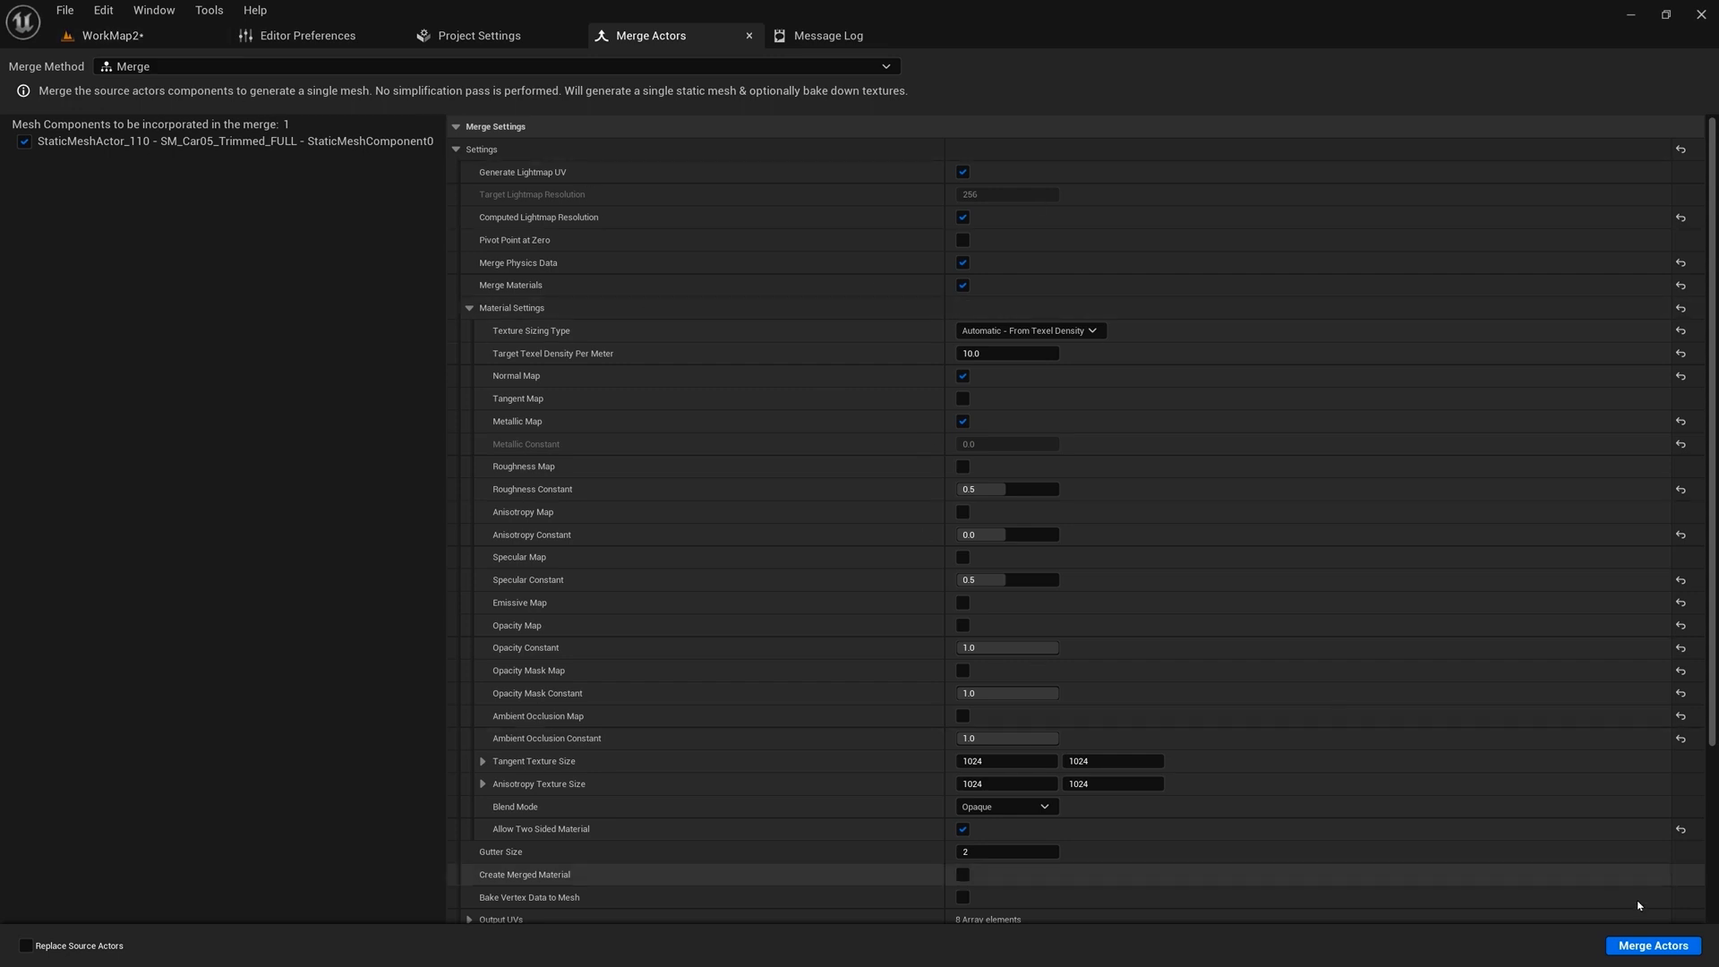
click(1668, 947)
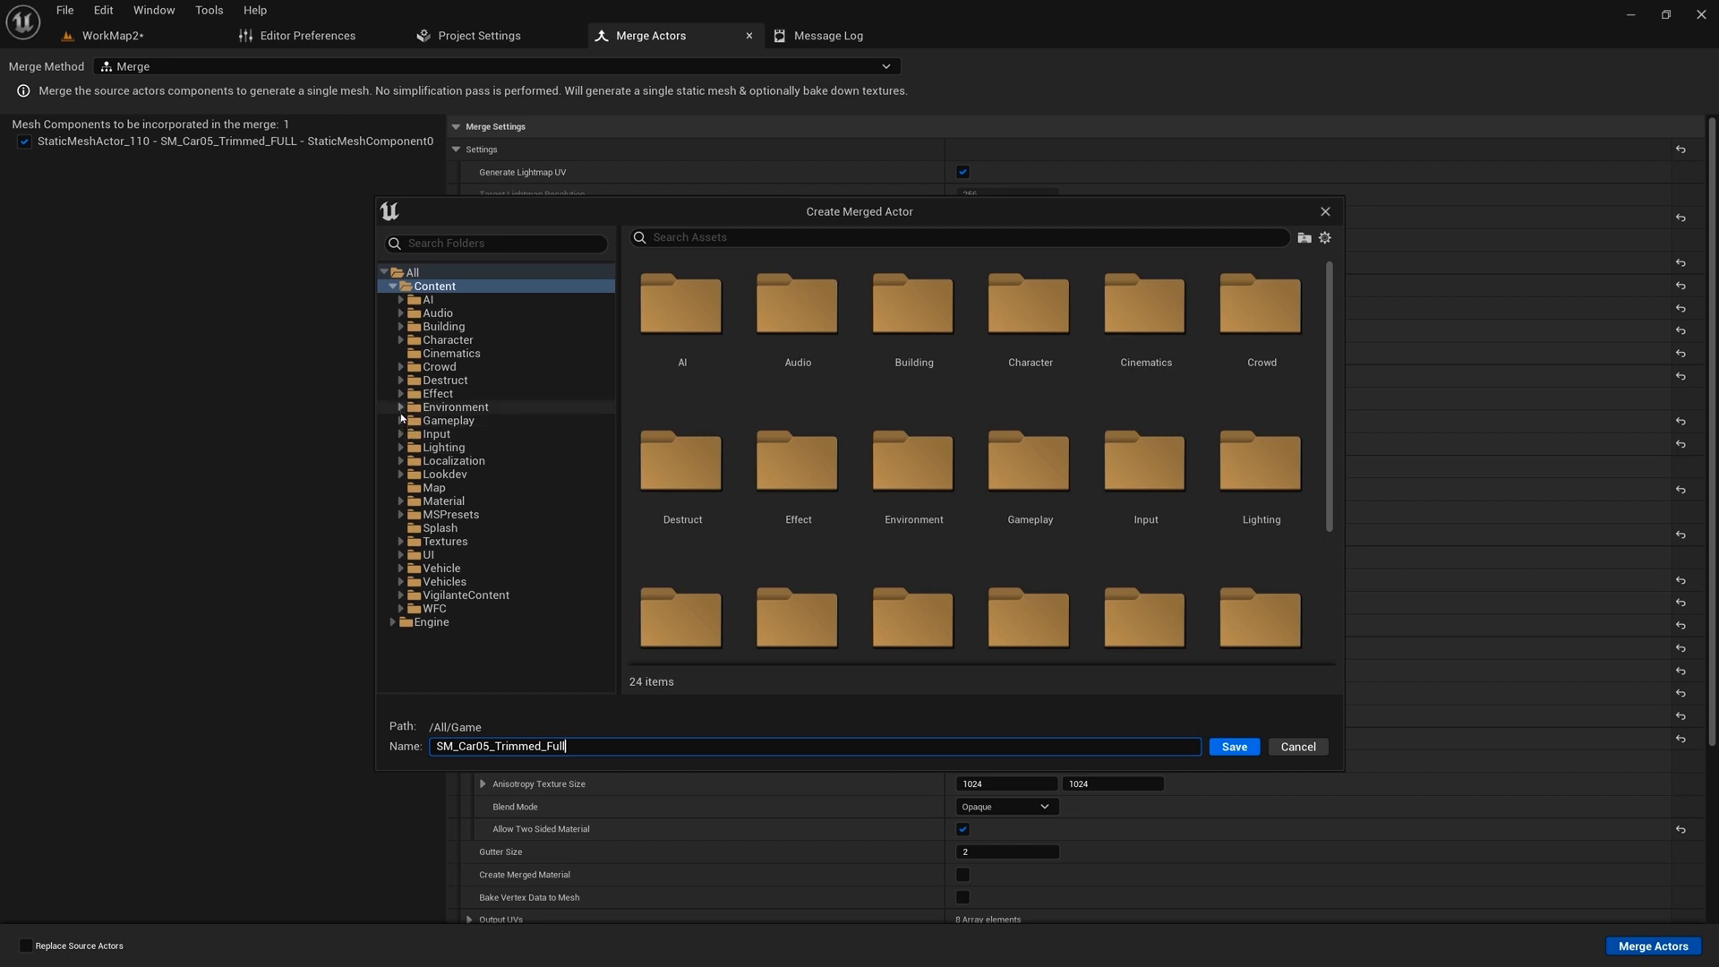
click(401, 380)
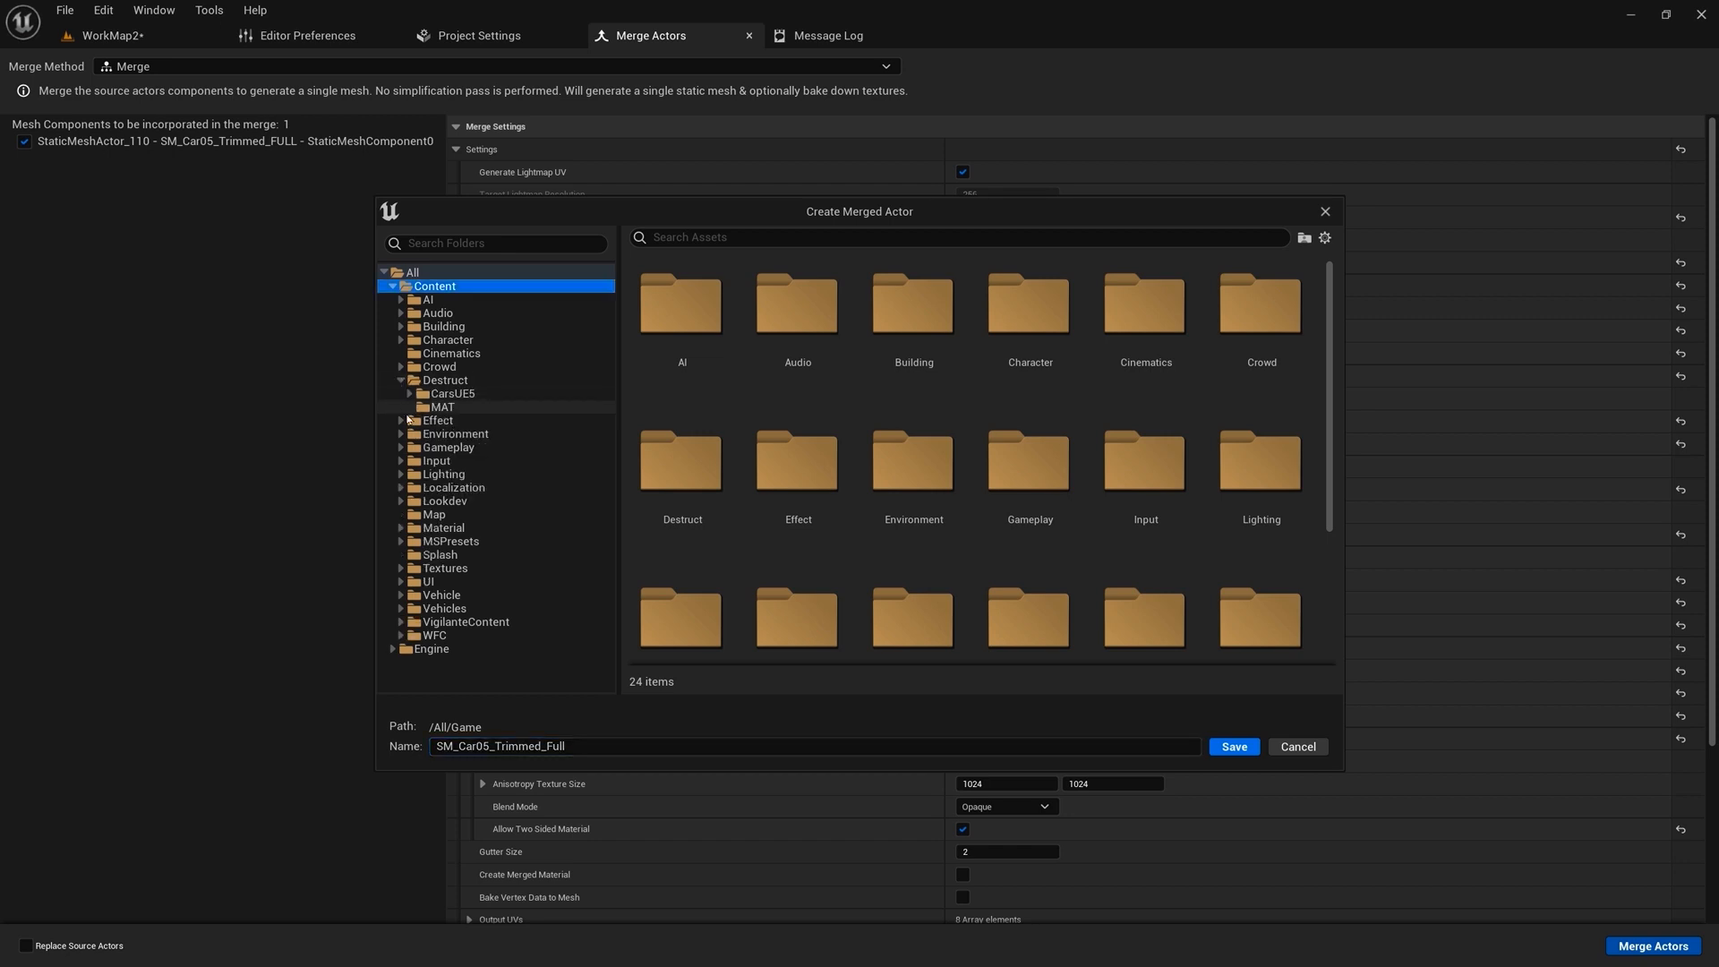
click(409, 394)
click(417, 514)
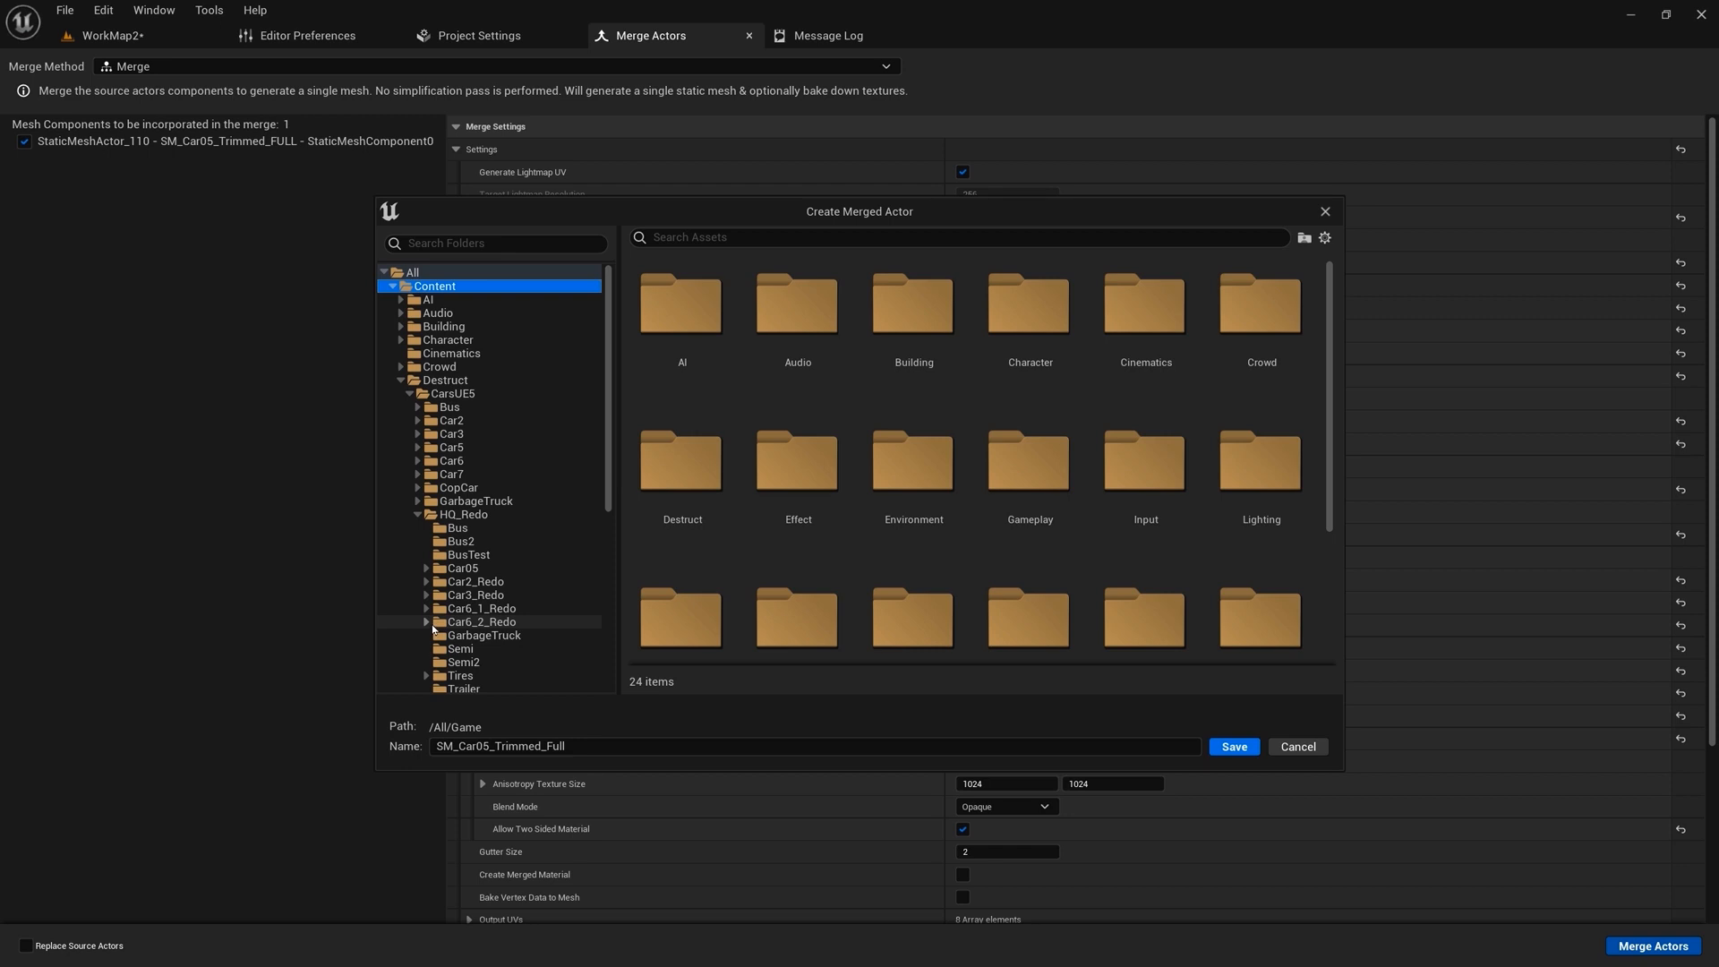
click(426, 568)
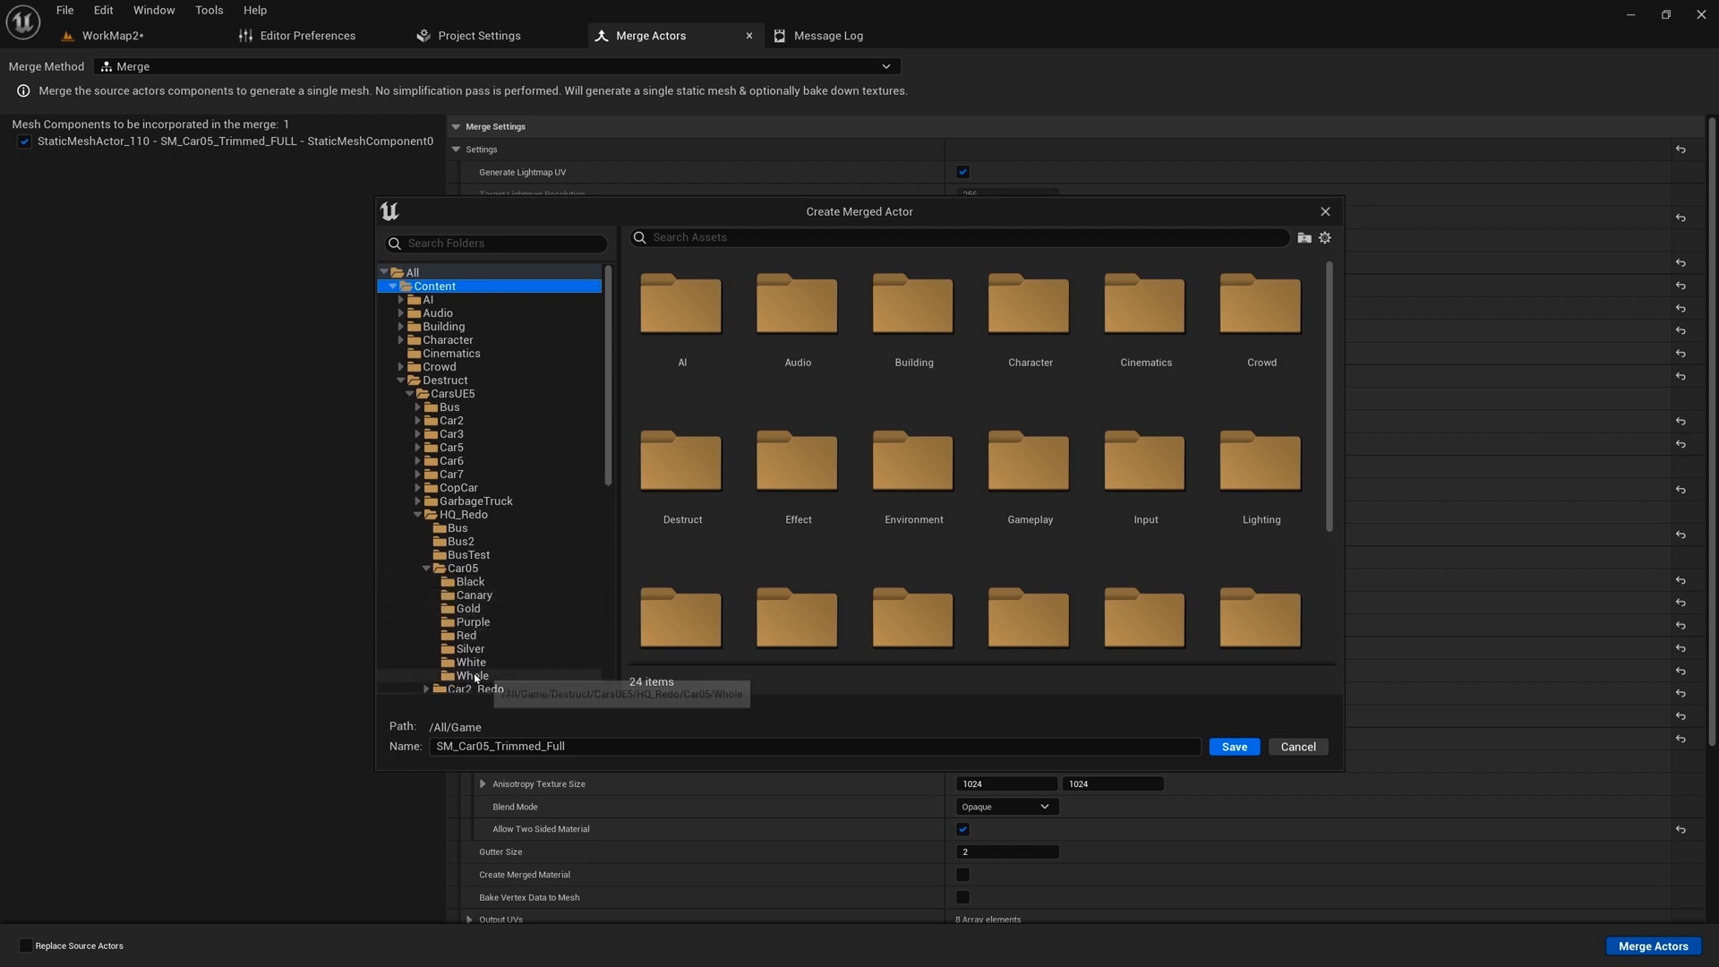
click(470, 663)
click(1225, 746)
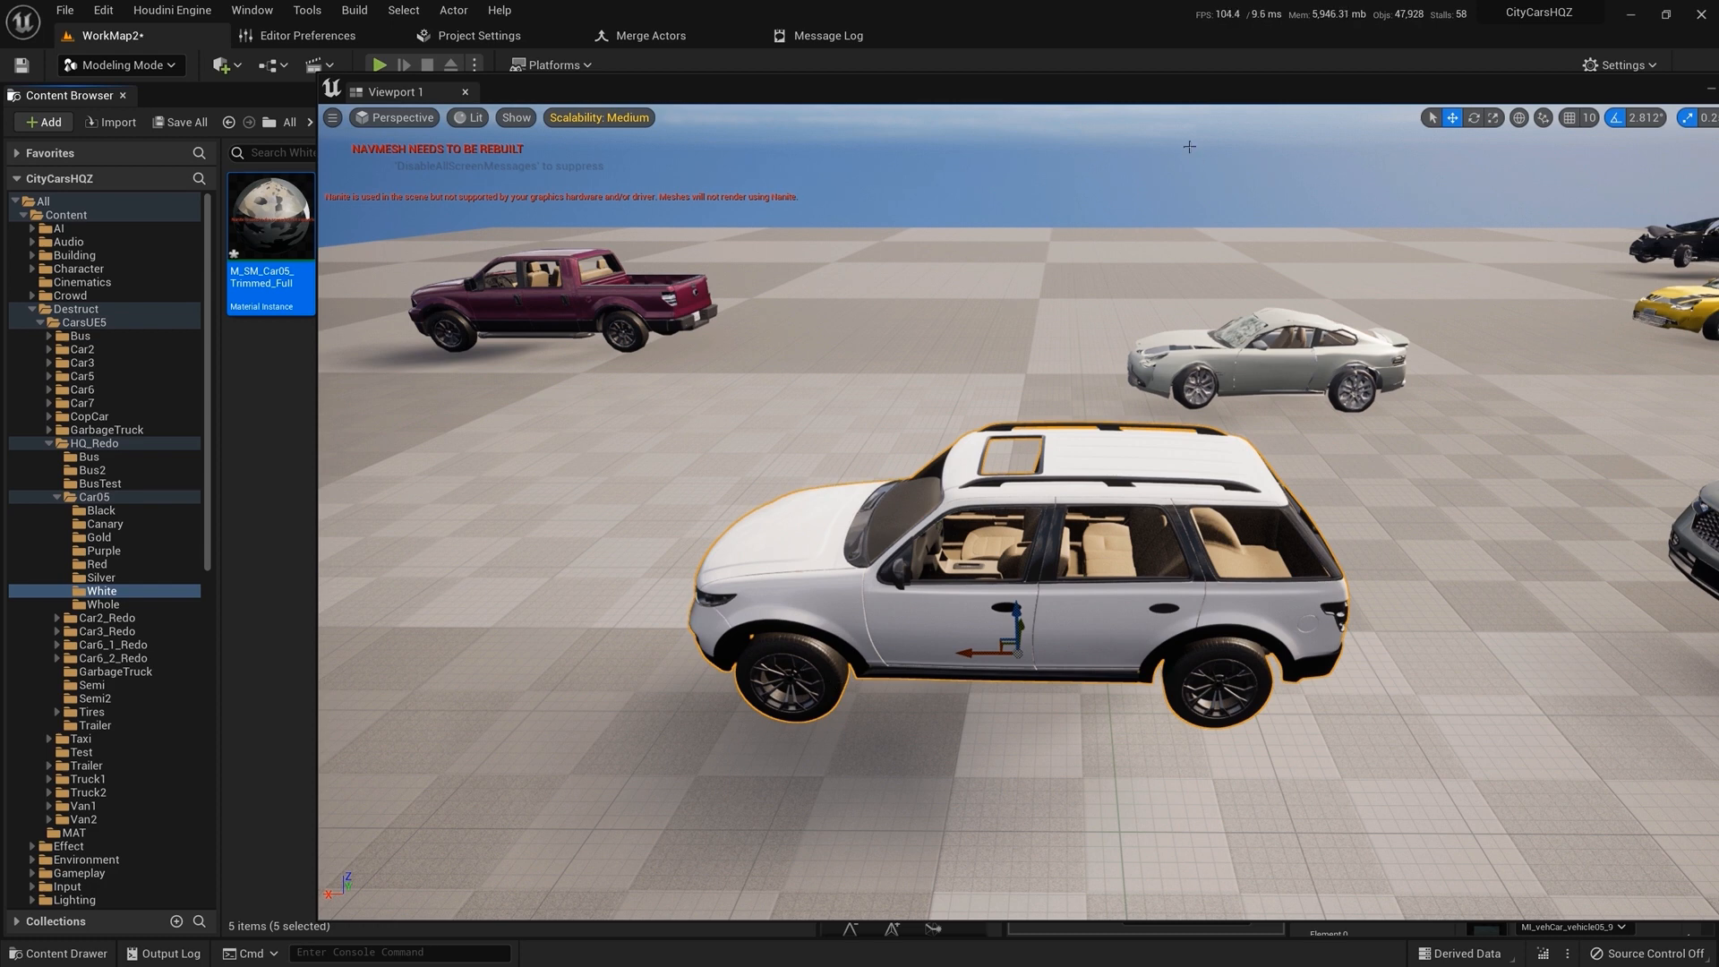
- Move the floating viewport beside the White folder's assets and clear the asset selection
drag(1239, 94, 1087, 83)
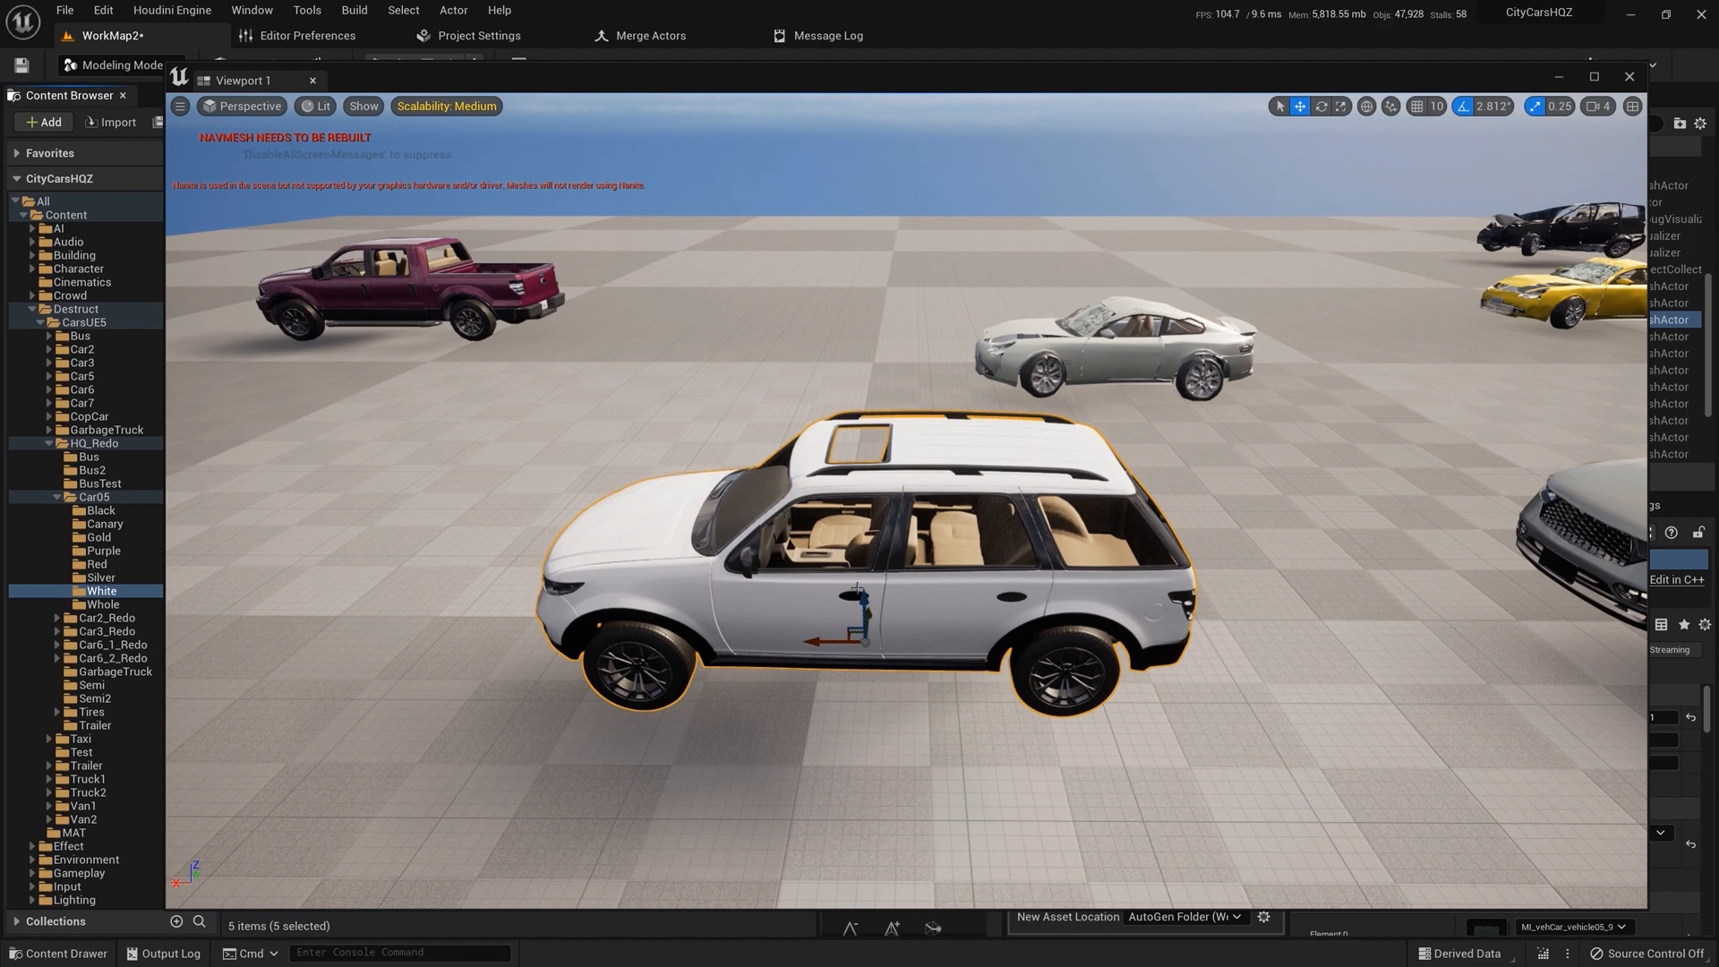
drag(986, 77, 1718, 98)
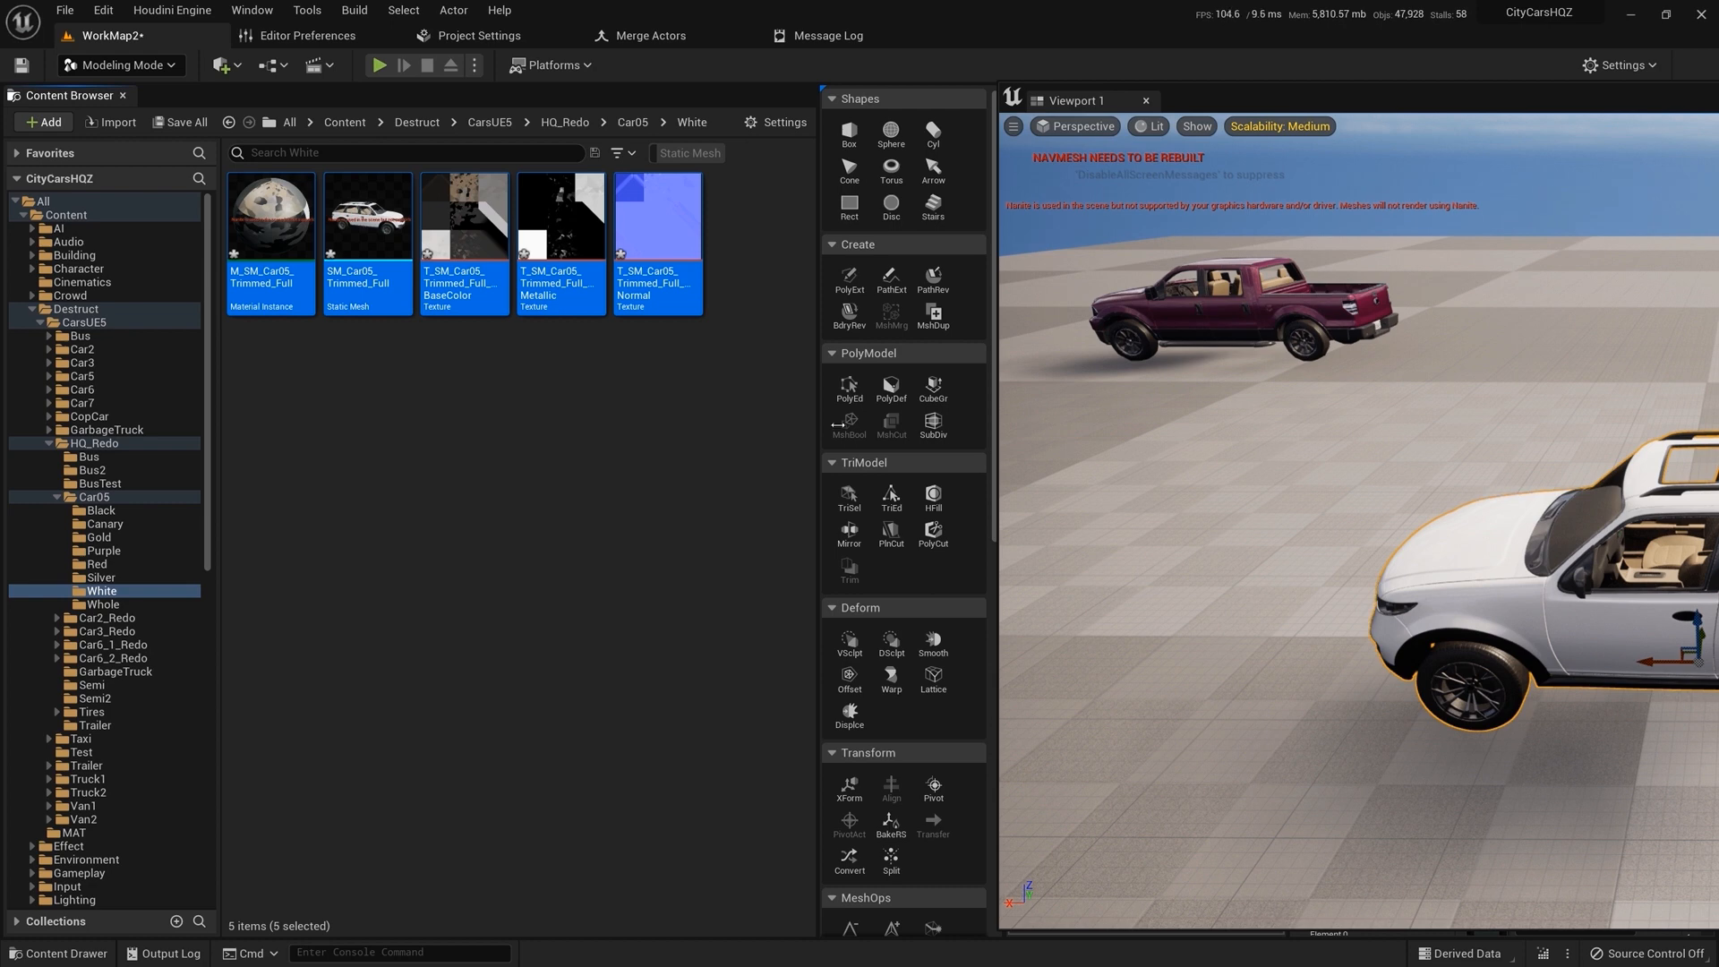
right_drag(1275, 427, 1226, 400)
right_drag(1432, 255, 1360, 288)
drag(1514, 109, 1339, 114)
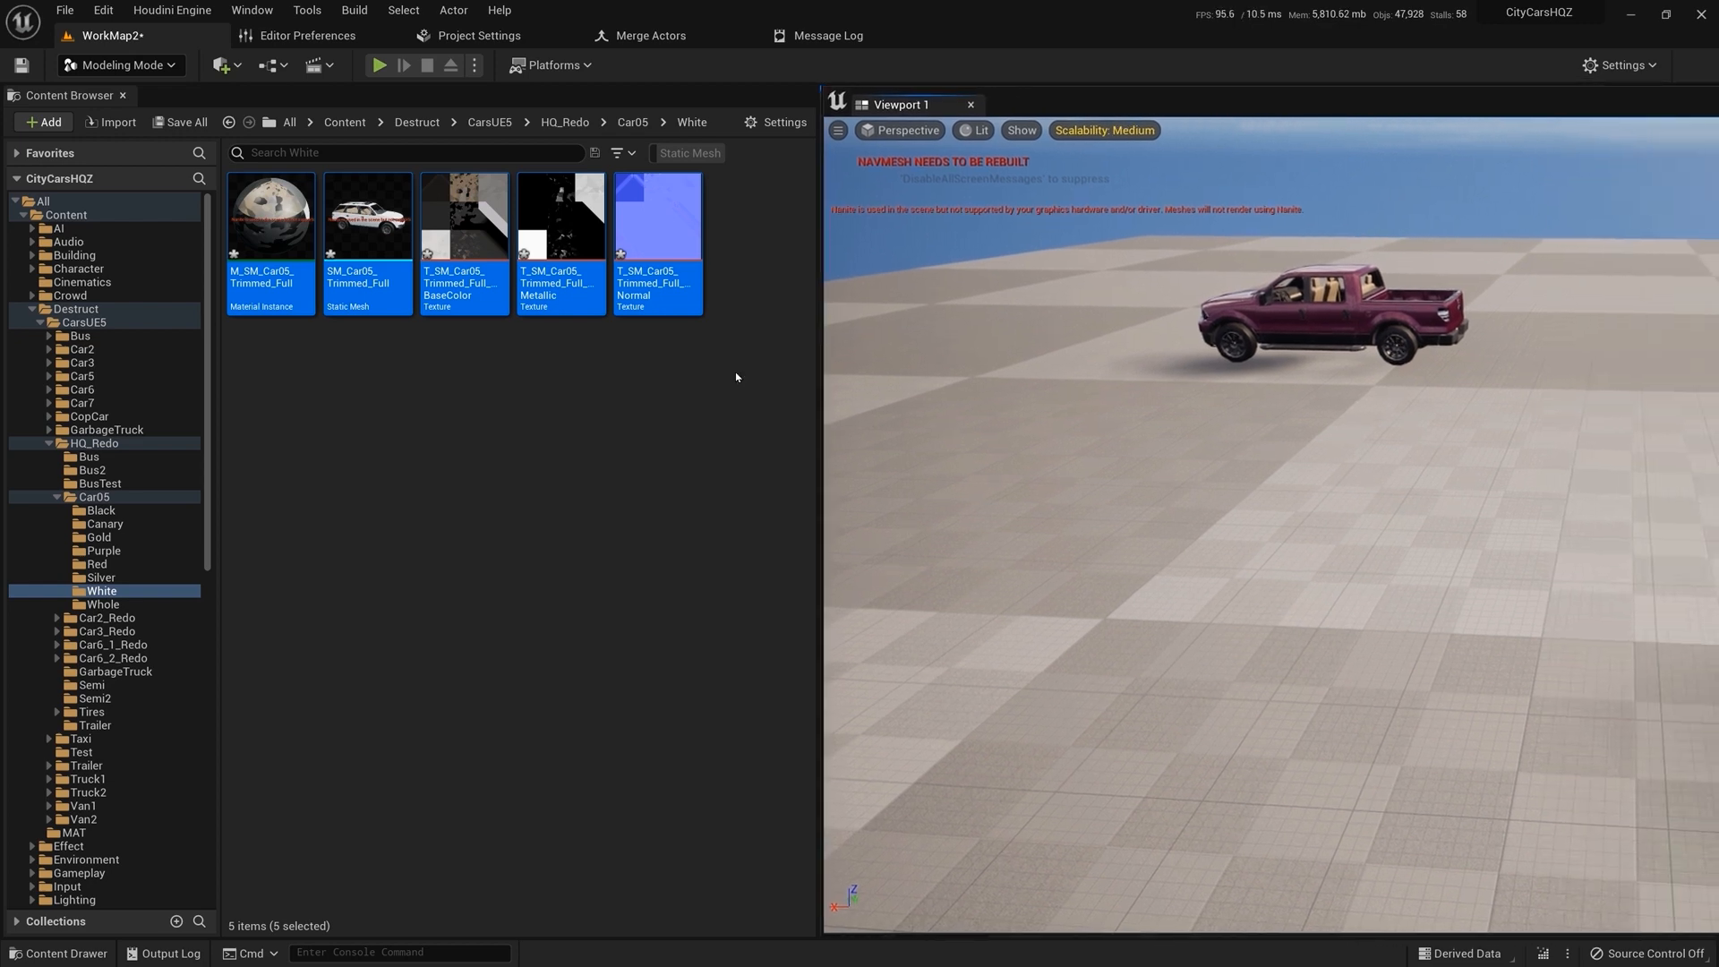
click(597, 452)
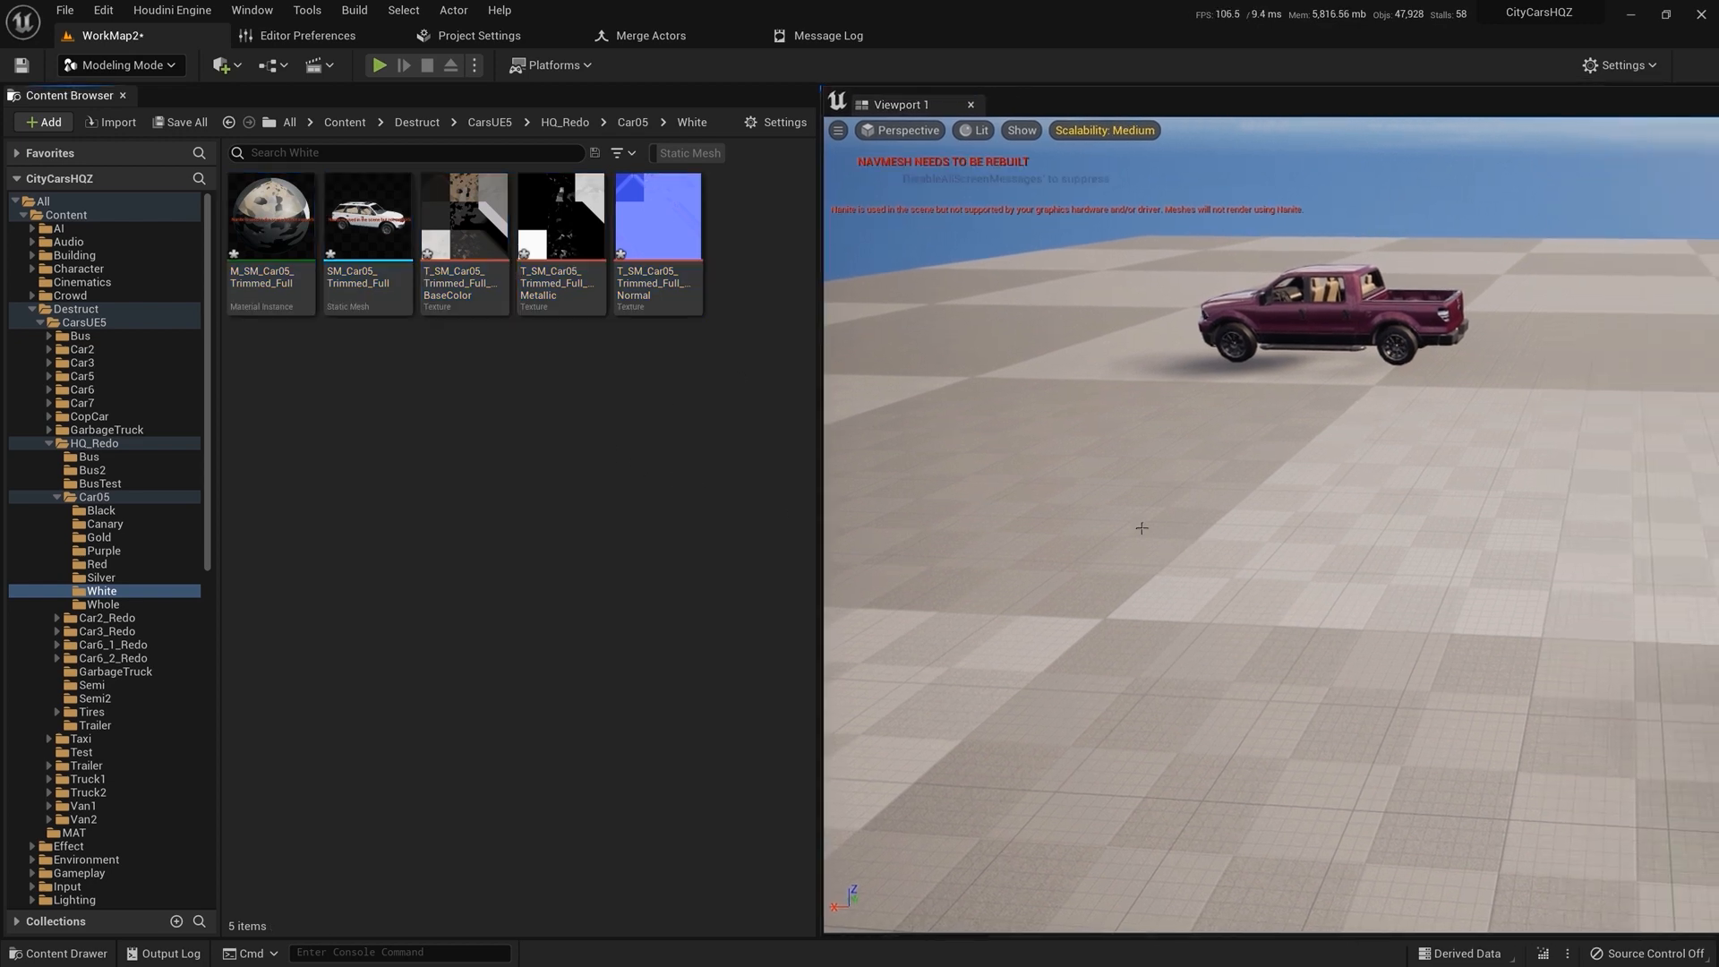
- Place the merged SM_Car05_Trimmed_Full mesh in the level near the original SUV and inspect it all around, including the underside
drag(367, 224, 1255, 661)
right_drag(1254, 661, 877, 649)
right_drag(1255, 660, 1164, 707)
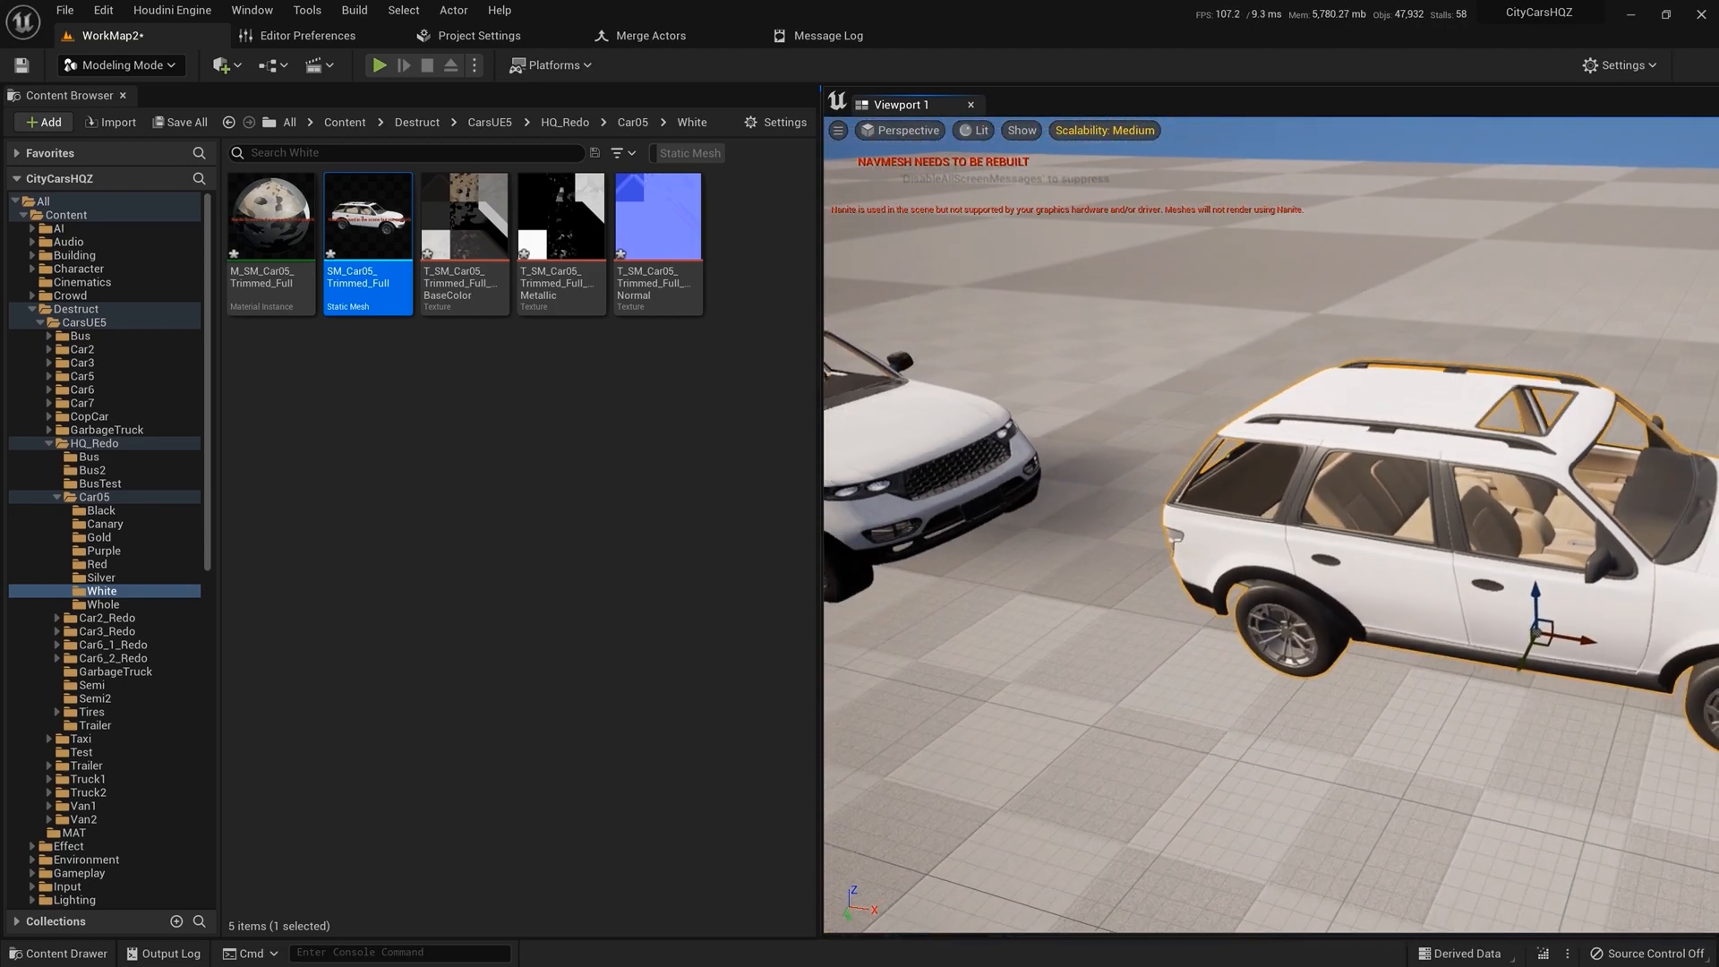
right_drag(1271, 537, 1128, 502)
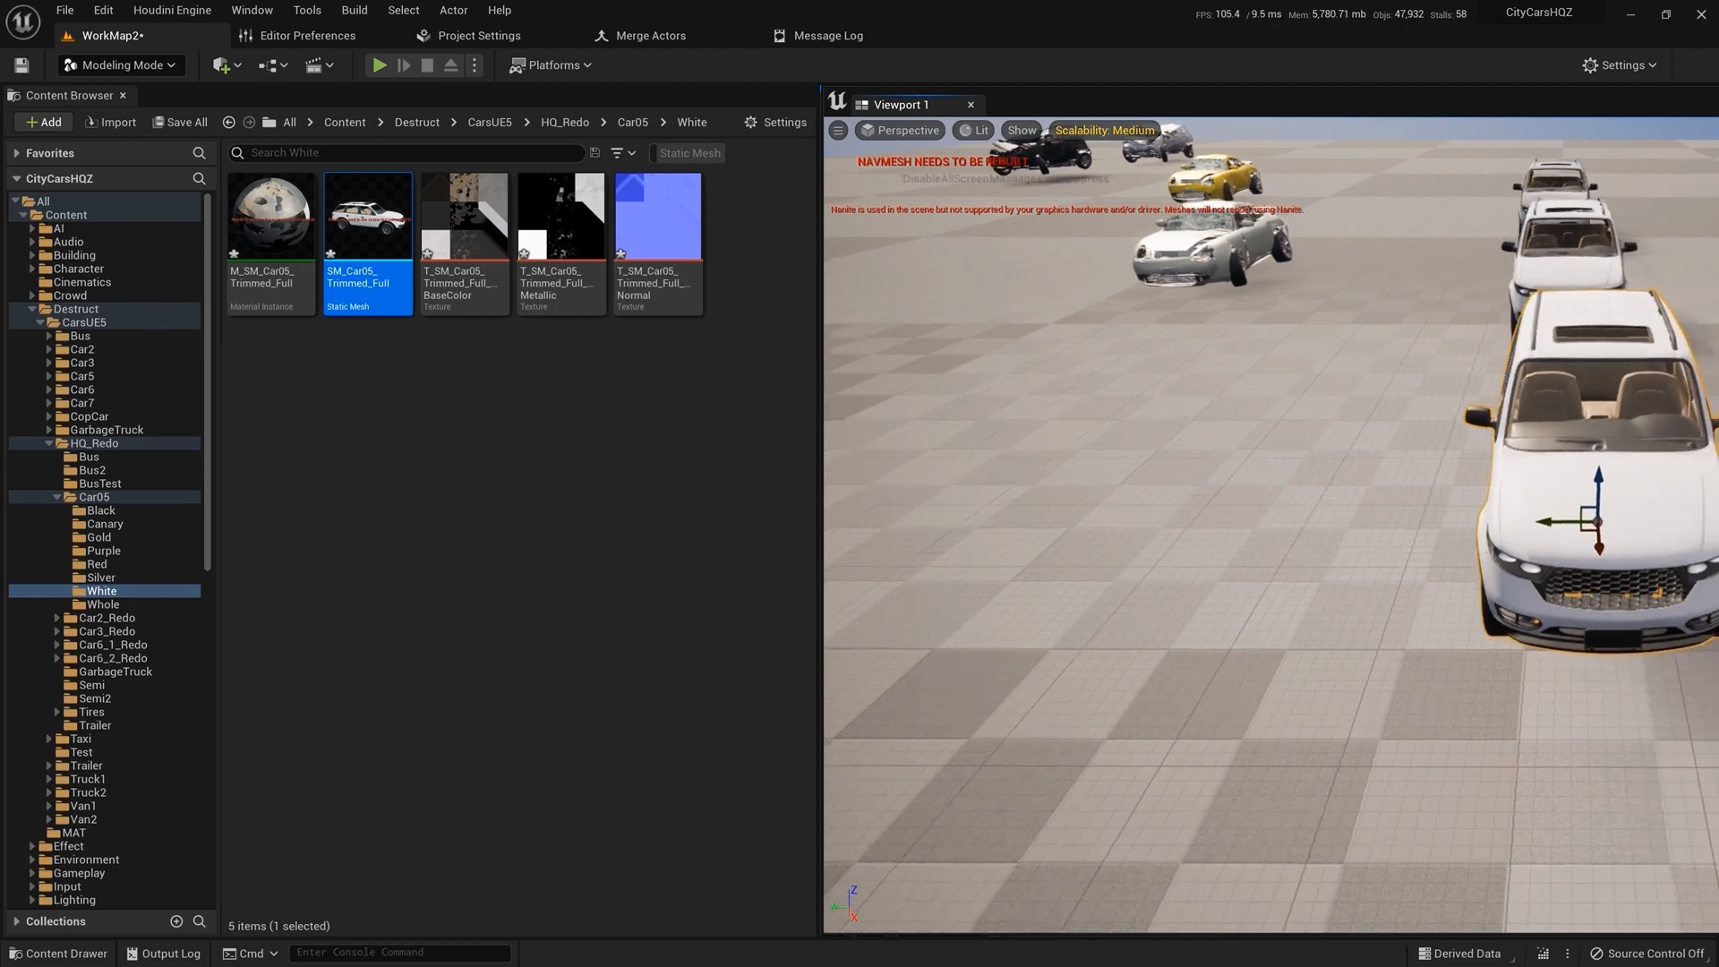
right_drag(1272, 537, 1128, 488)
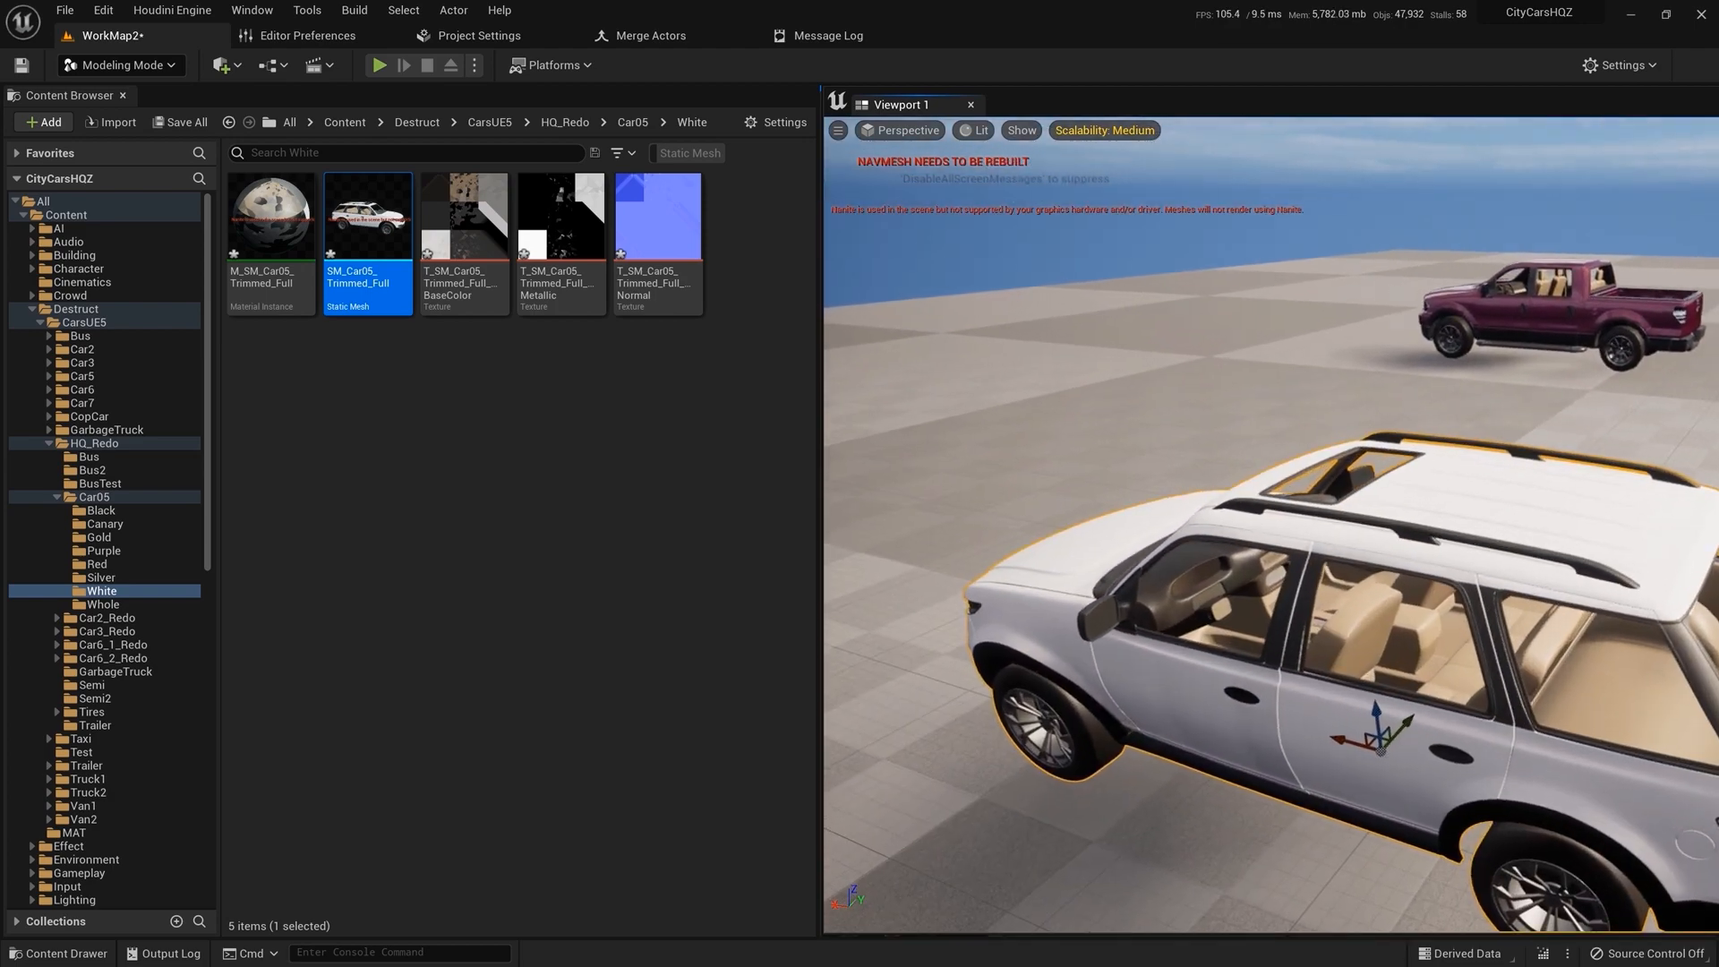
right_drag(1272, 537, 1379, 560)
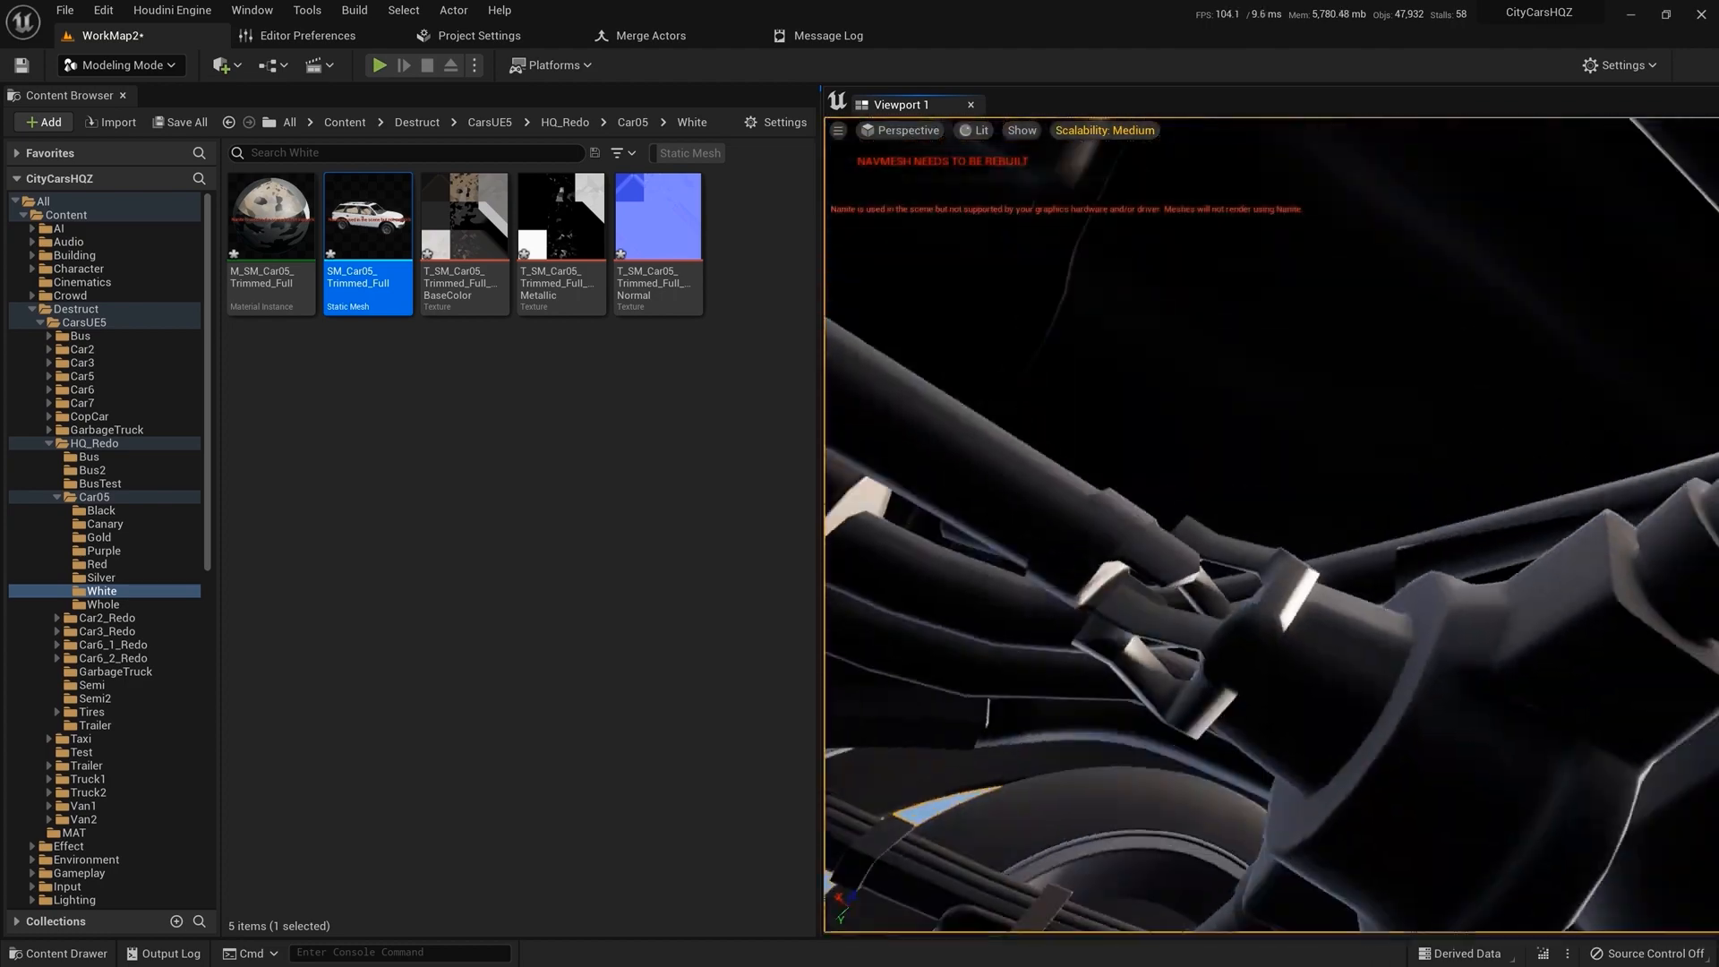
right_drag(1271, 537, 1111, 629)
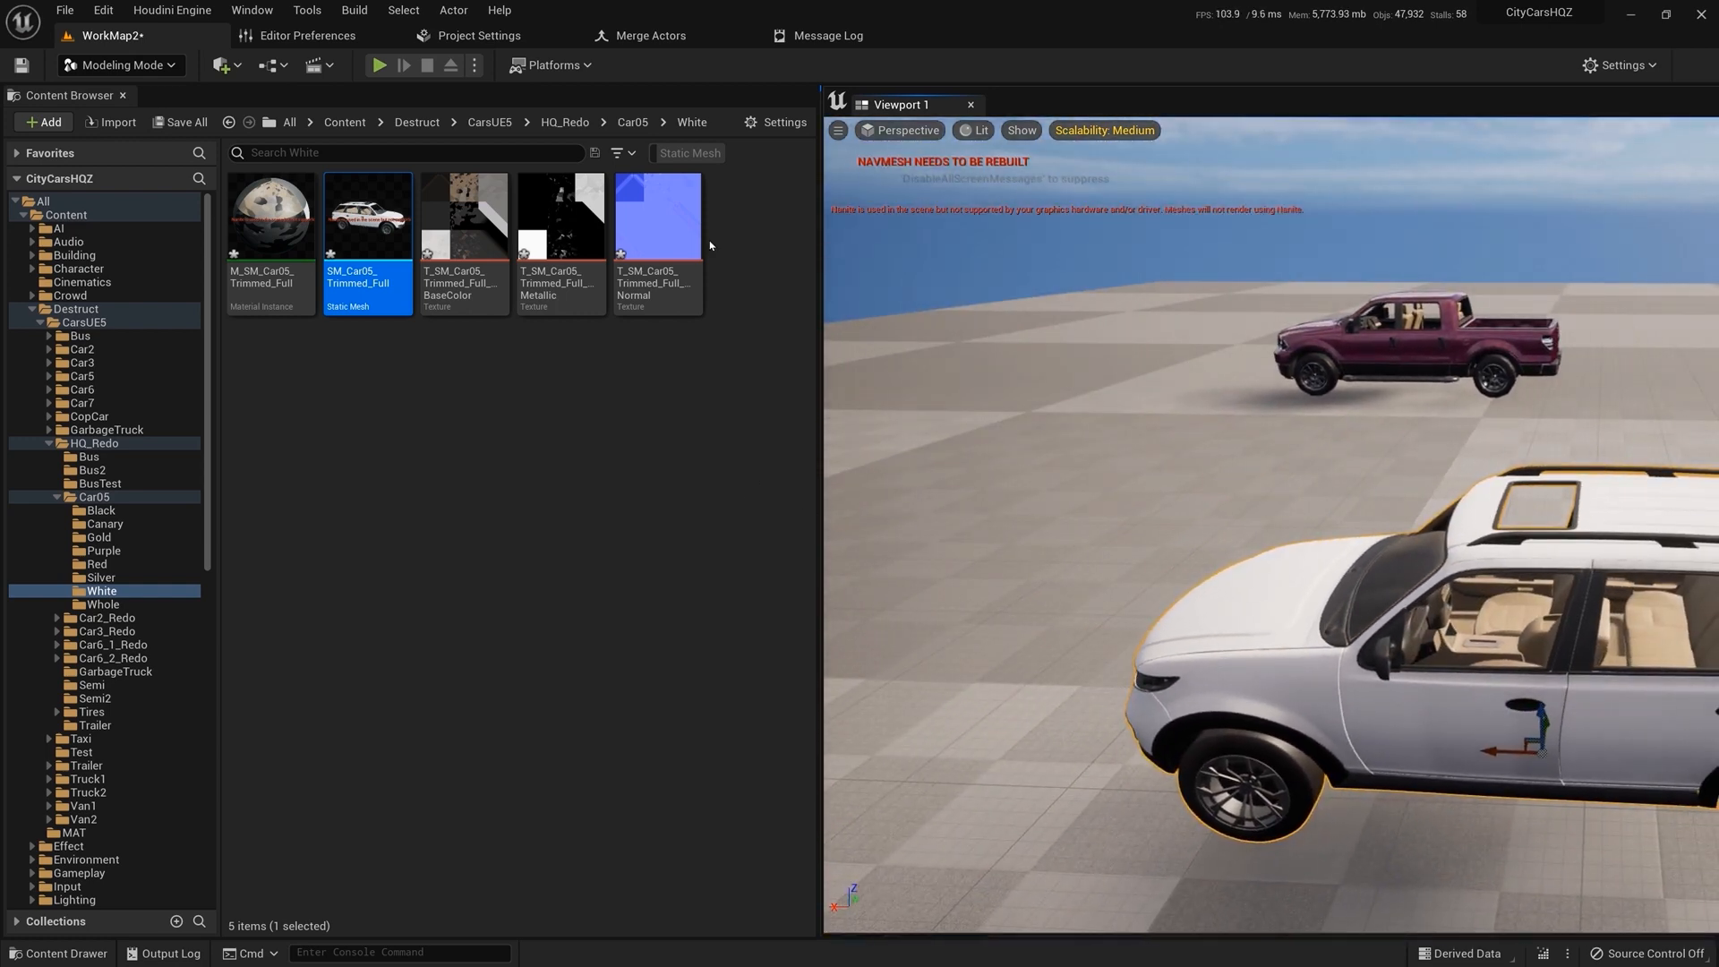
- Review the merge's texture sizing options and check the details of the baked base color texture
click(665, 40)
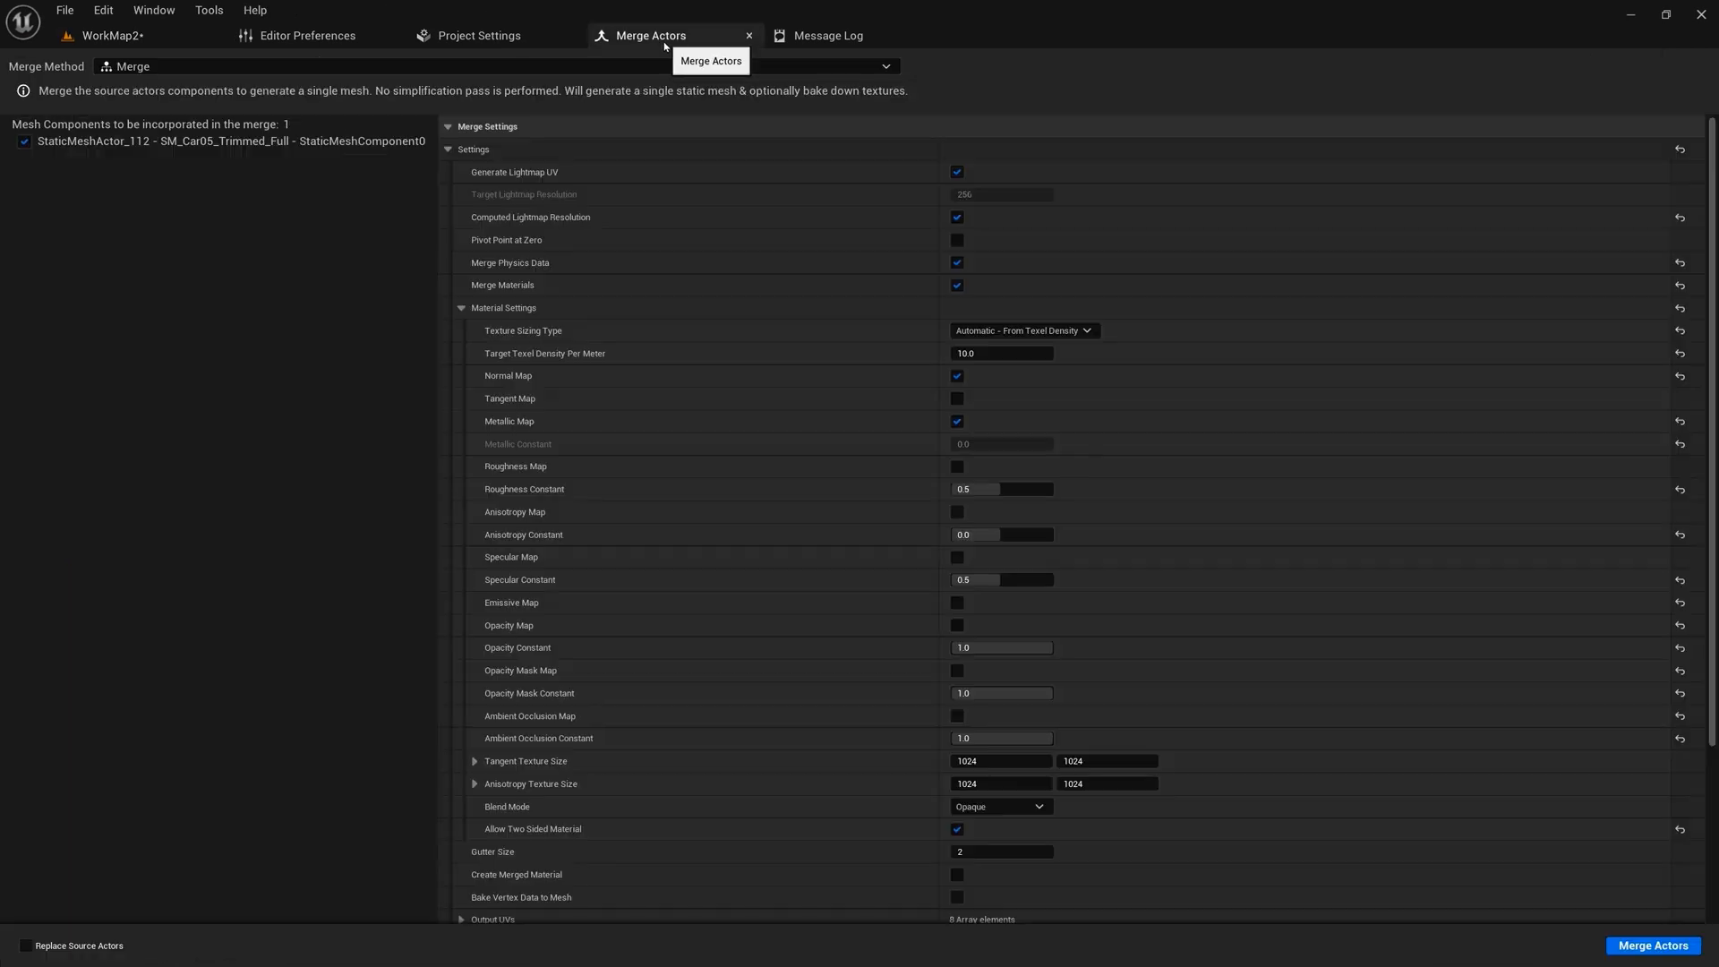
click(991, 331)
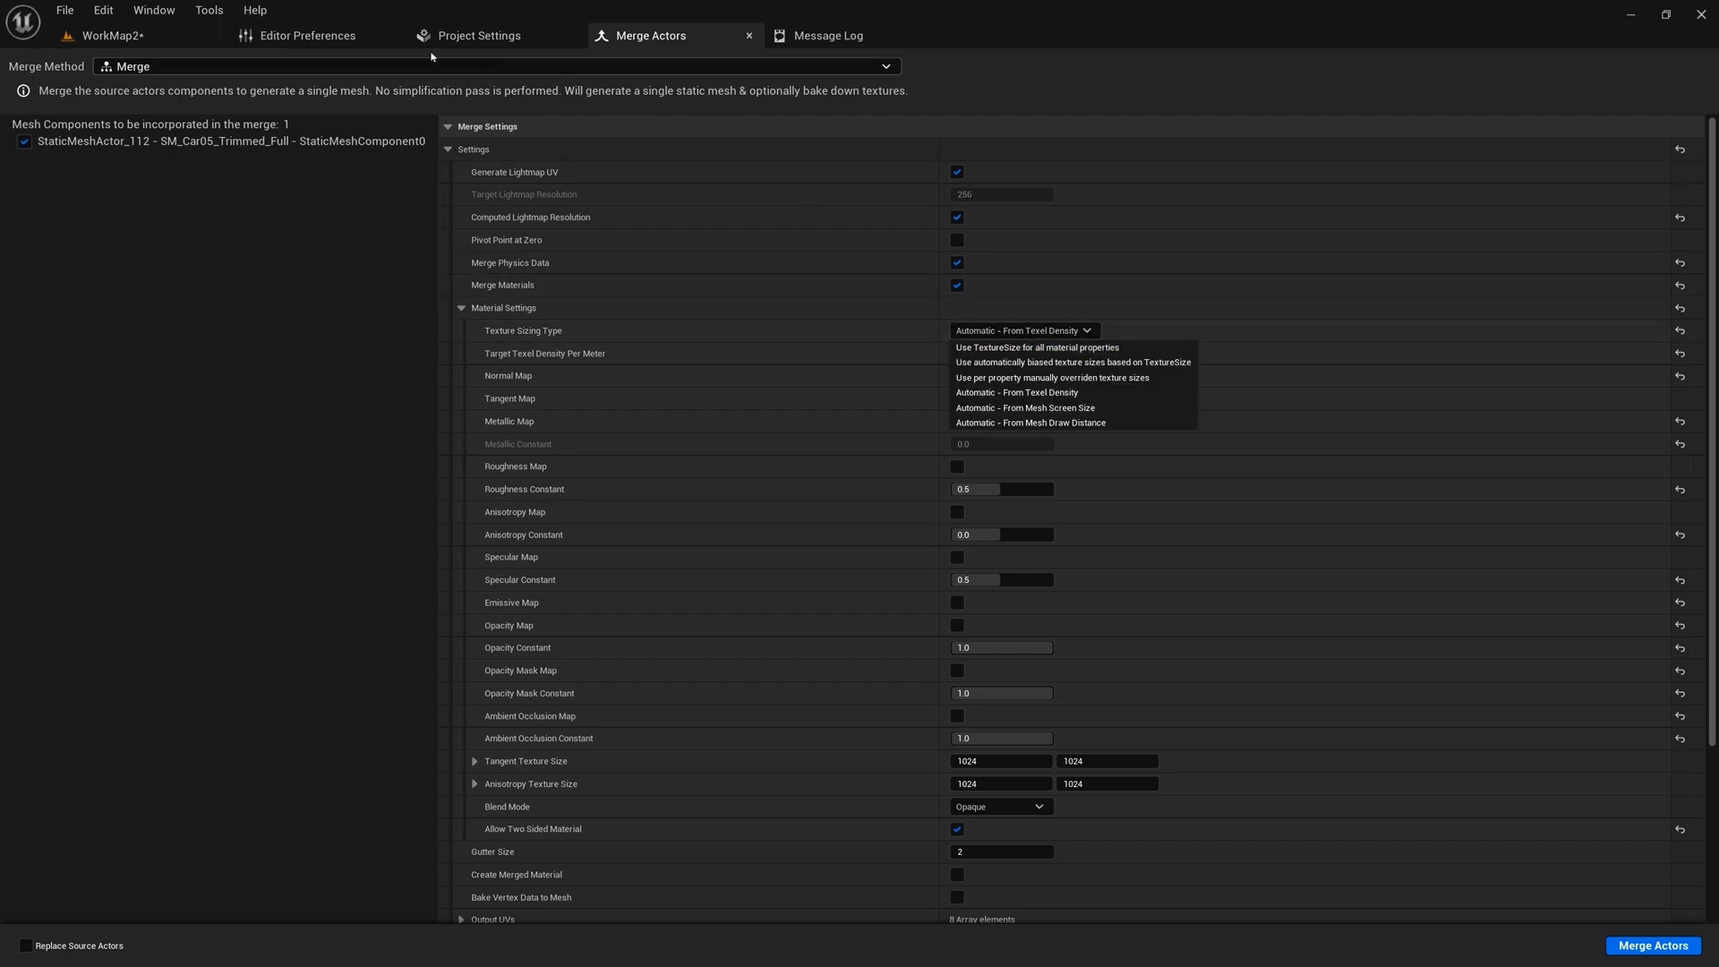
click(133, 36)
mouse_move(449, 204)
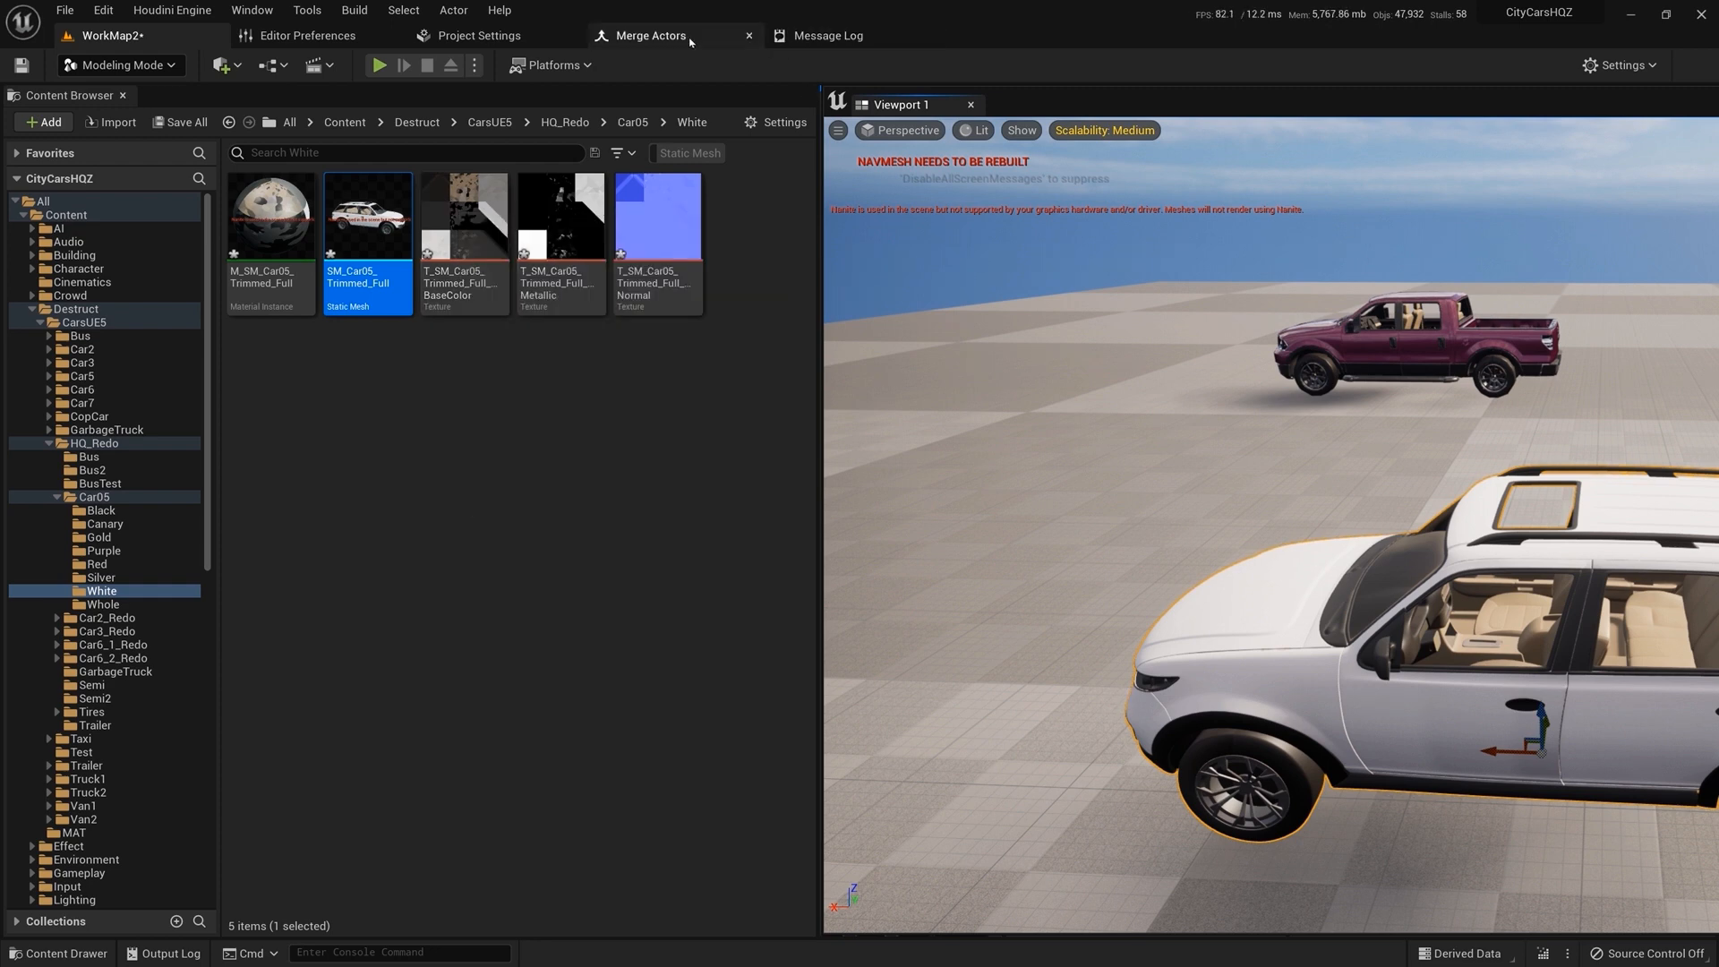
- Set the merge's Texture Sizing Type to Use TextureSize for all material properties
click(651, 36)
click(1020, 331)
click(1005, 348)
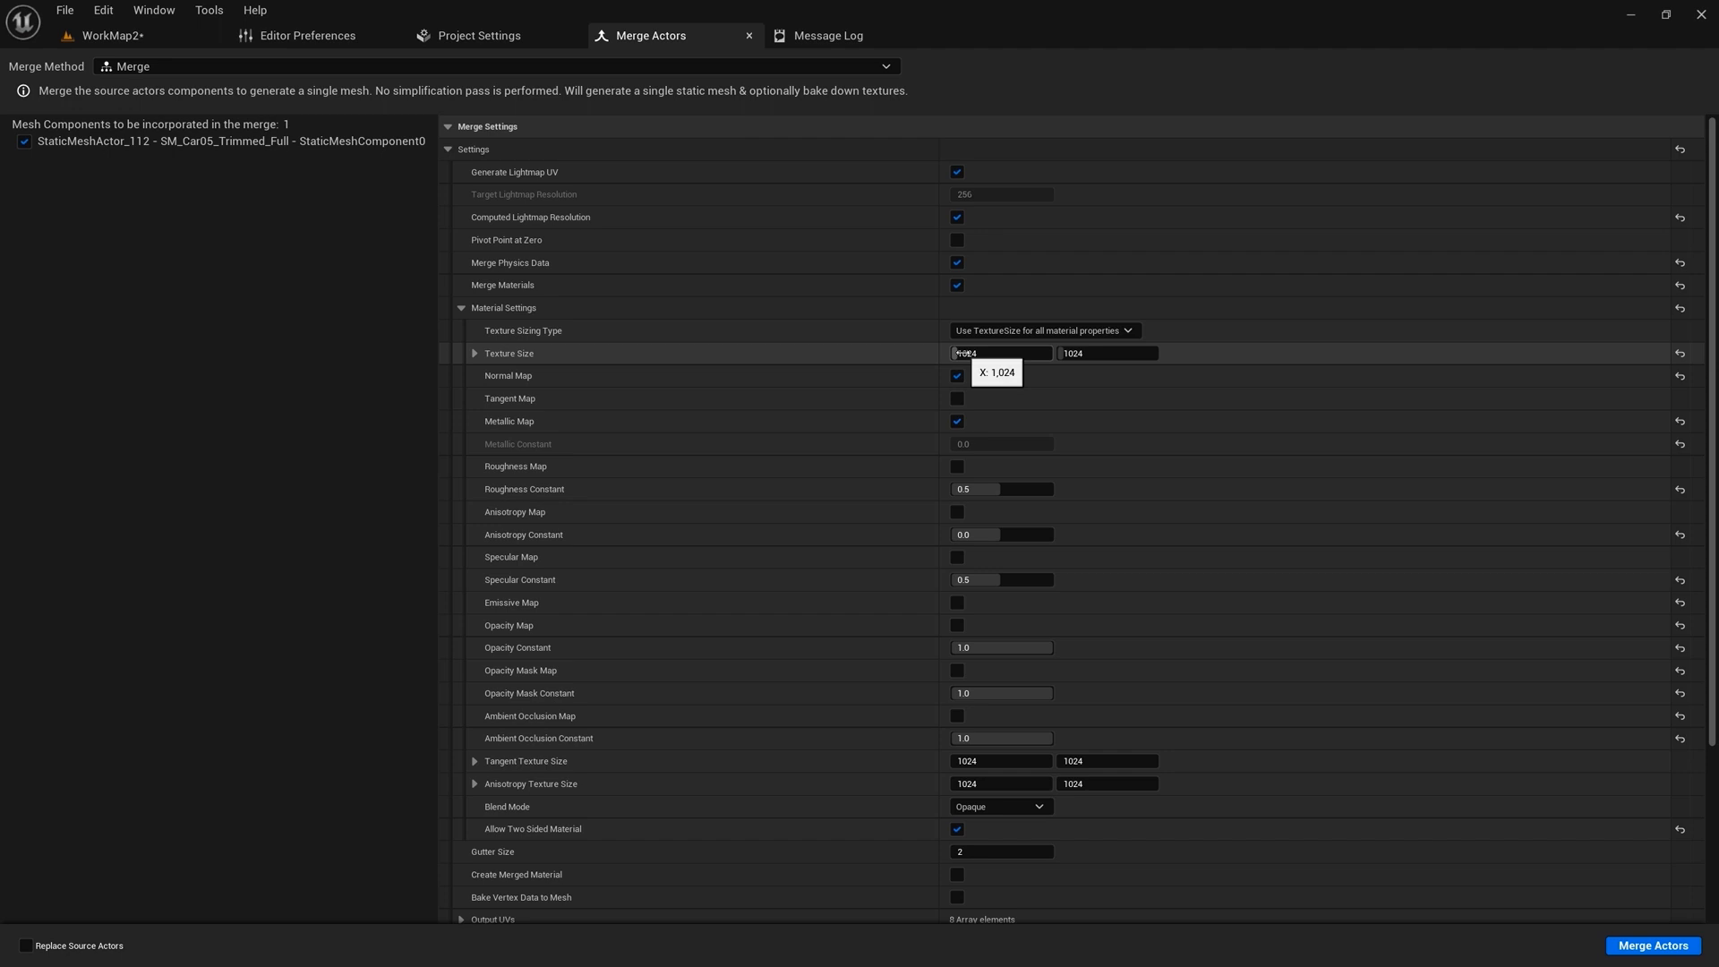
click(1029, 330)
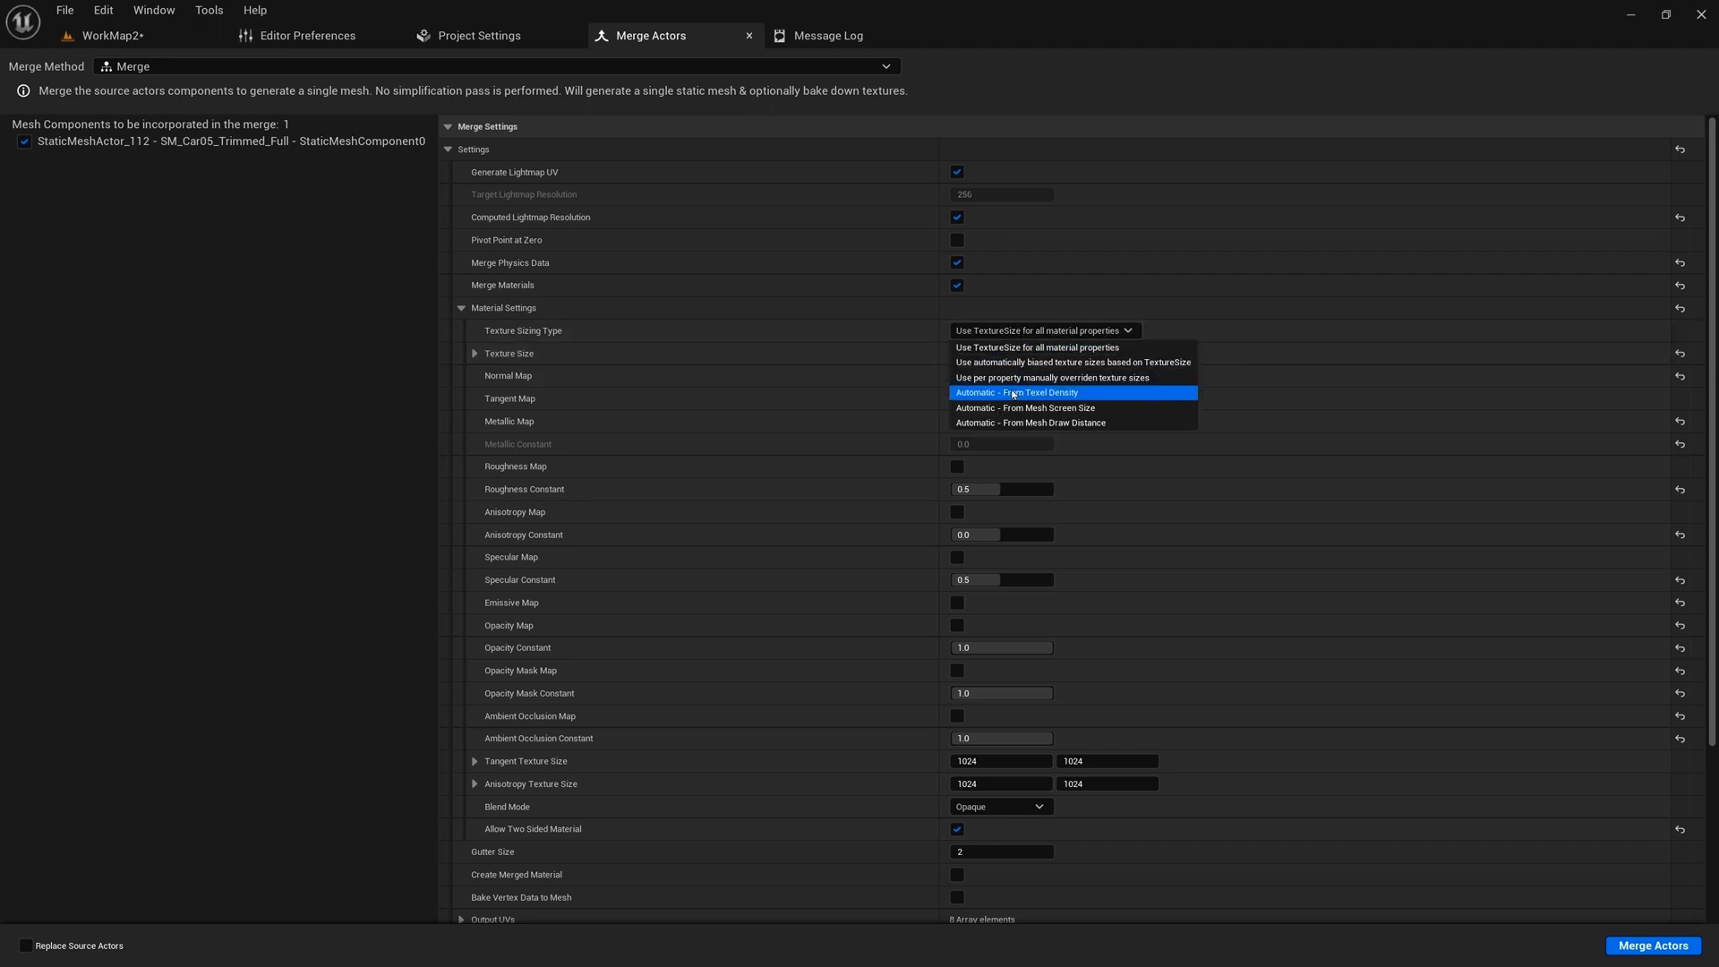
click(1021, 391)
click(1017, 331)
click(1014, 349)
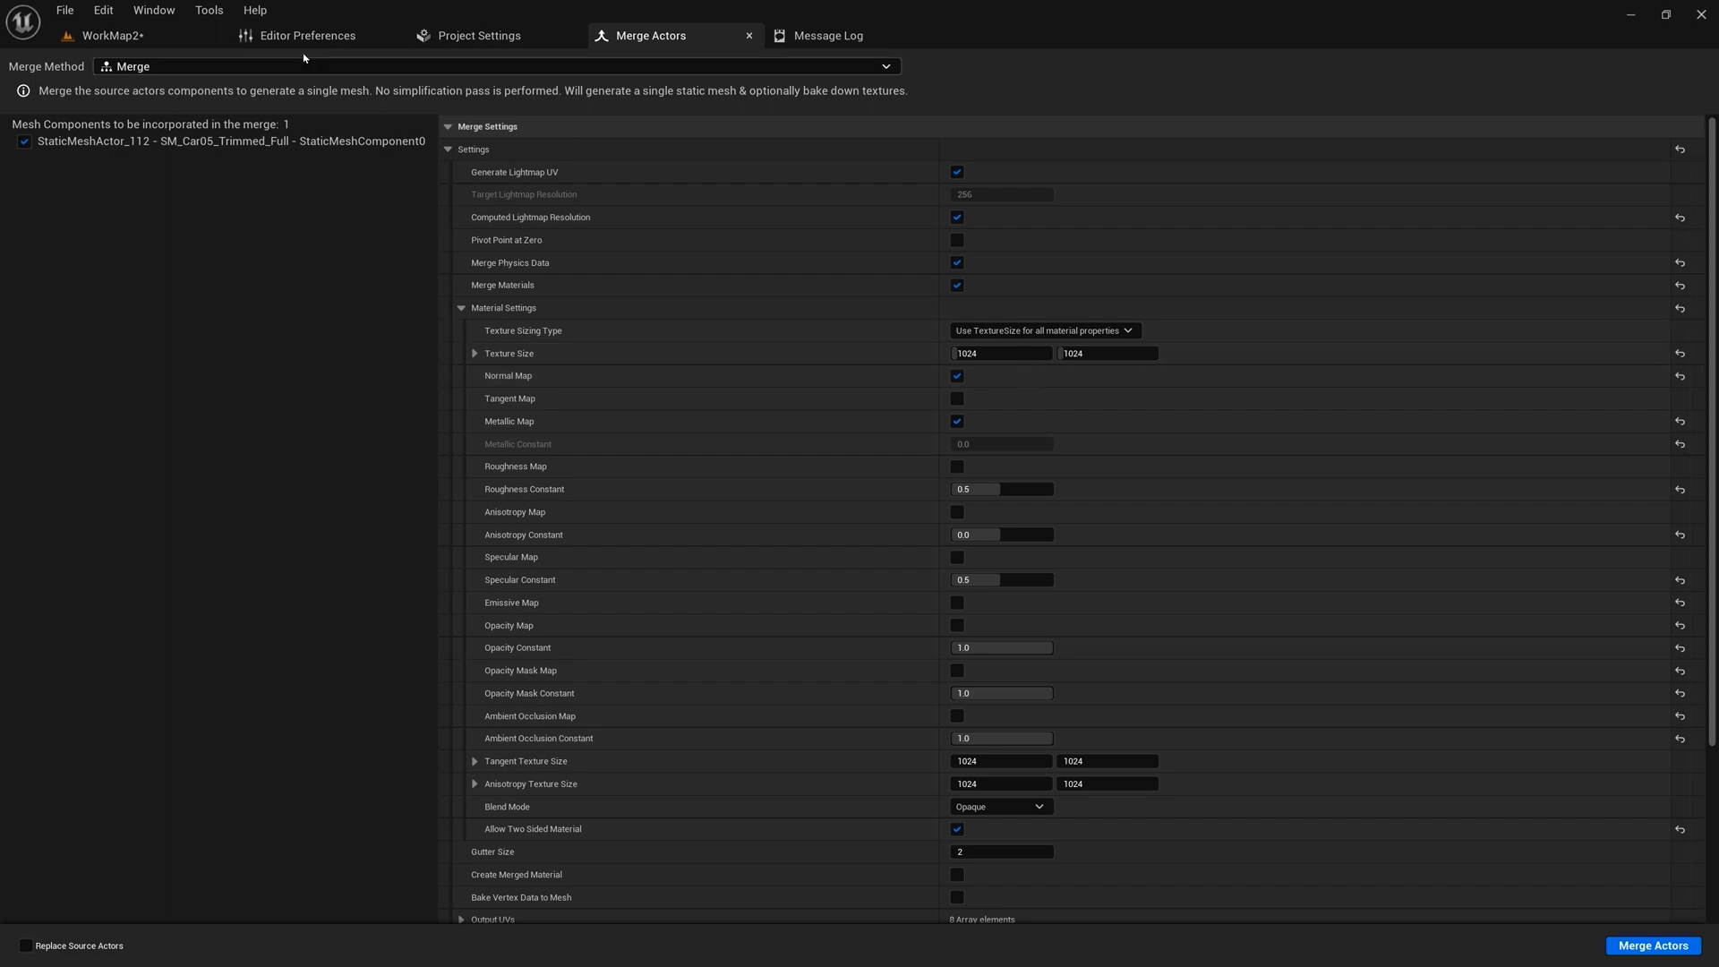
- Examine the merged SUV up close for bake quality around the wheels, wheel arches, door seams, front end and interior
click(106, 35)
right_drag(1198, 613, 1281, 514)
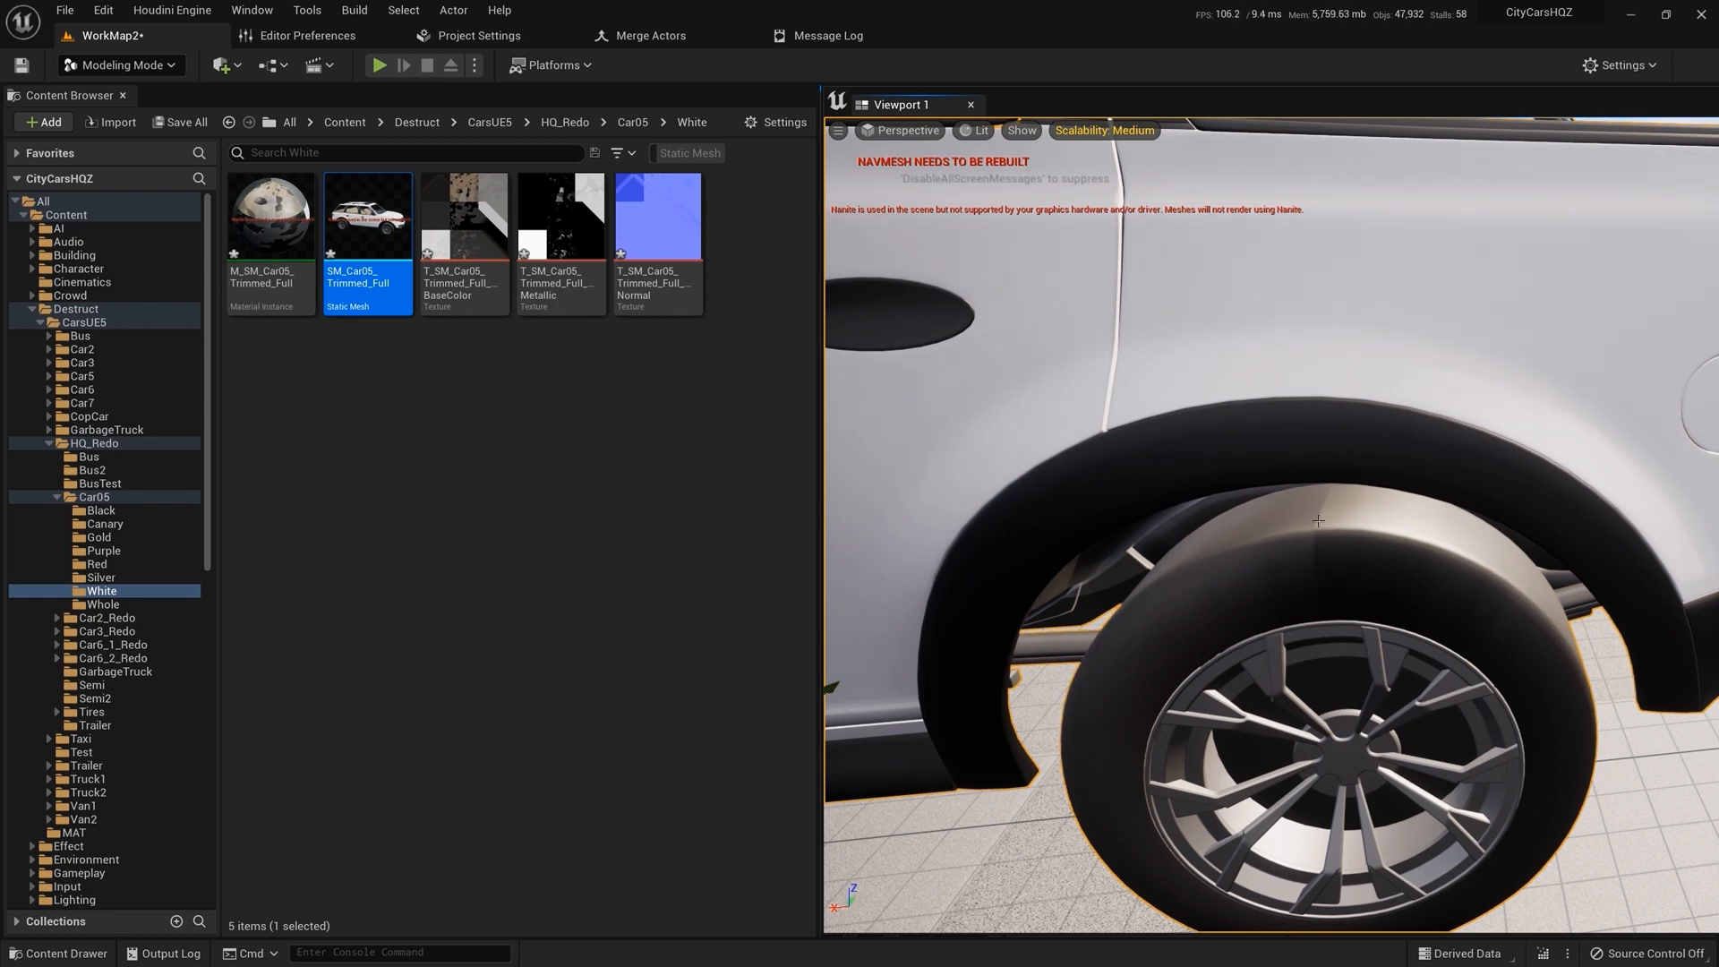
key(a)
key(d)
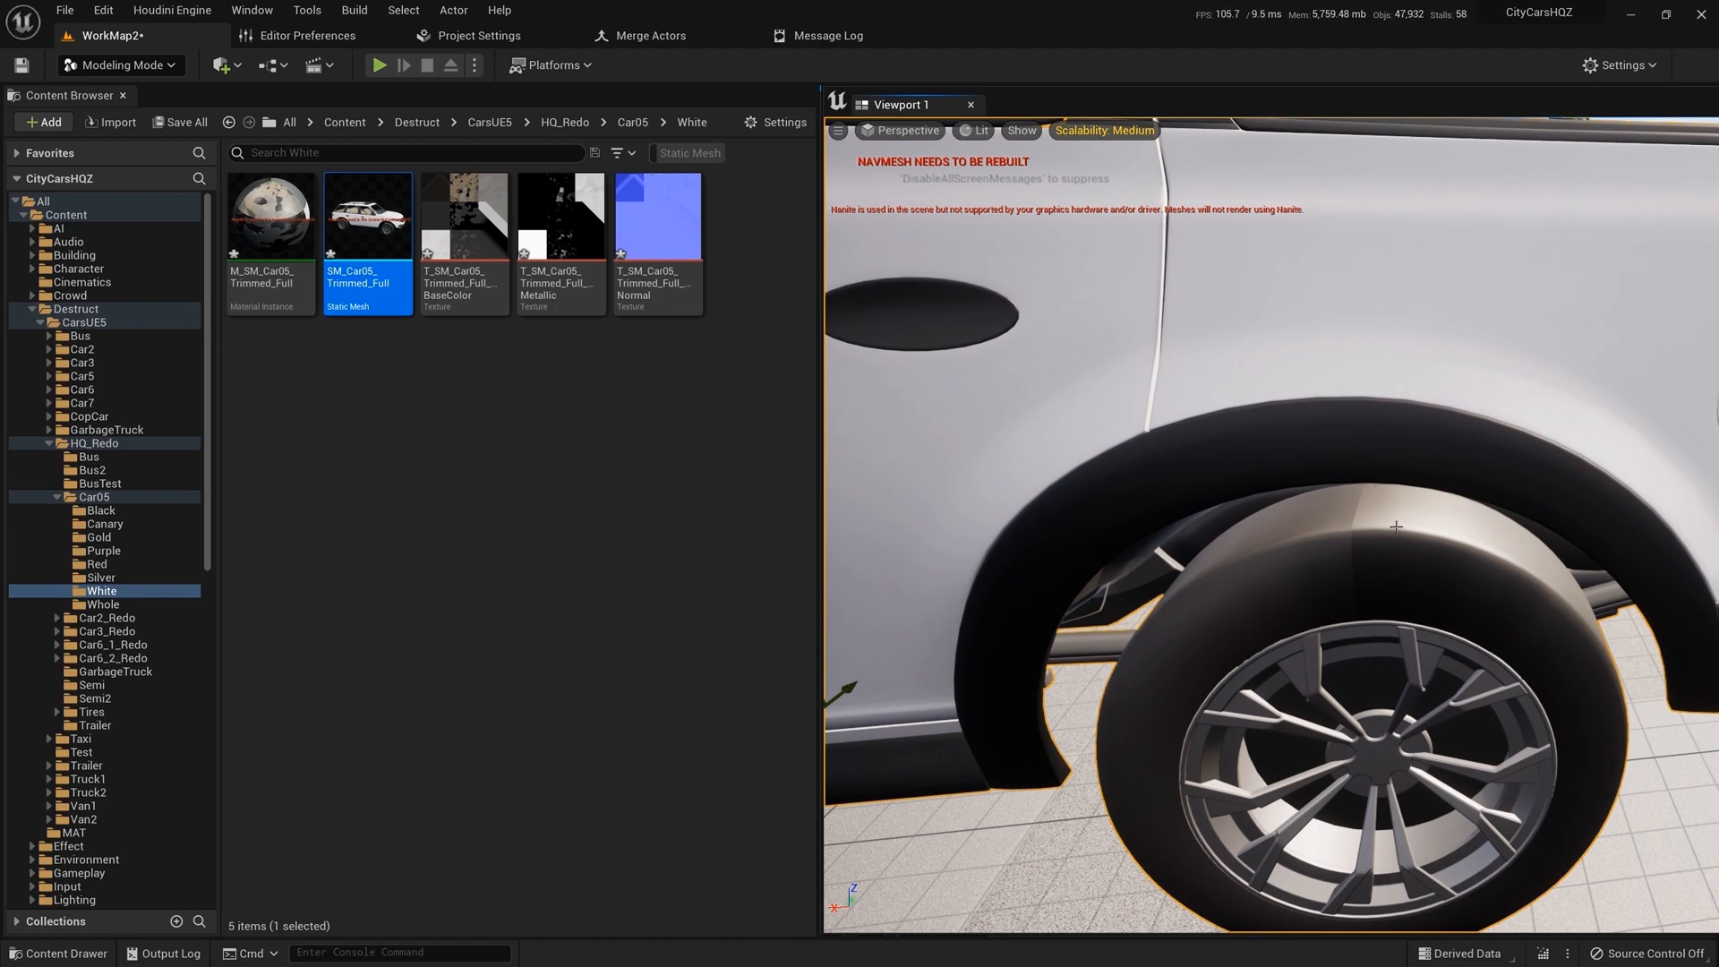
key(s)
right_drag(1372, 512, 1320, 496)
key(a)
key(a)
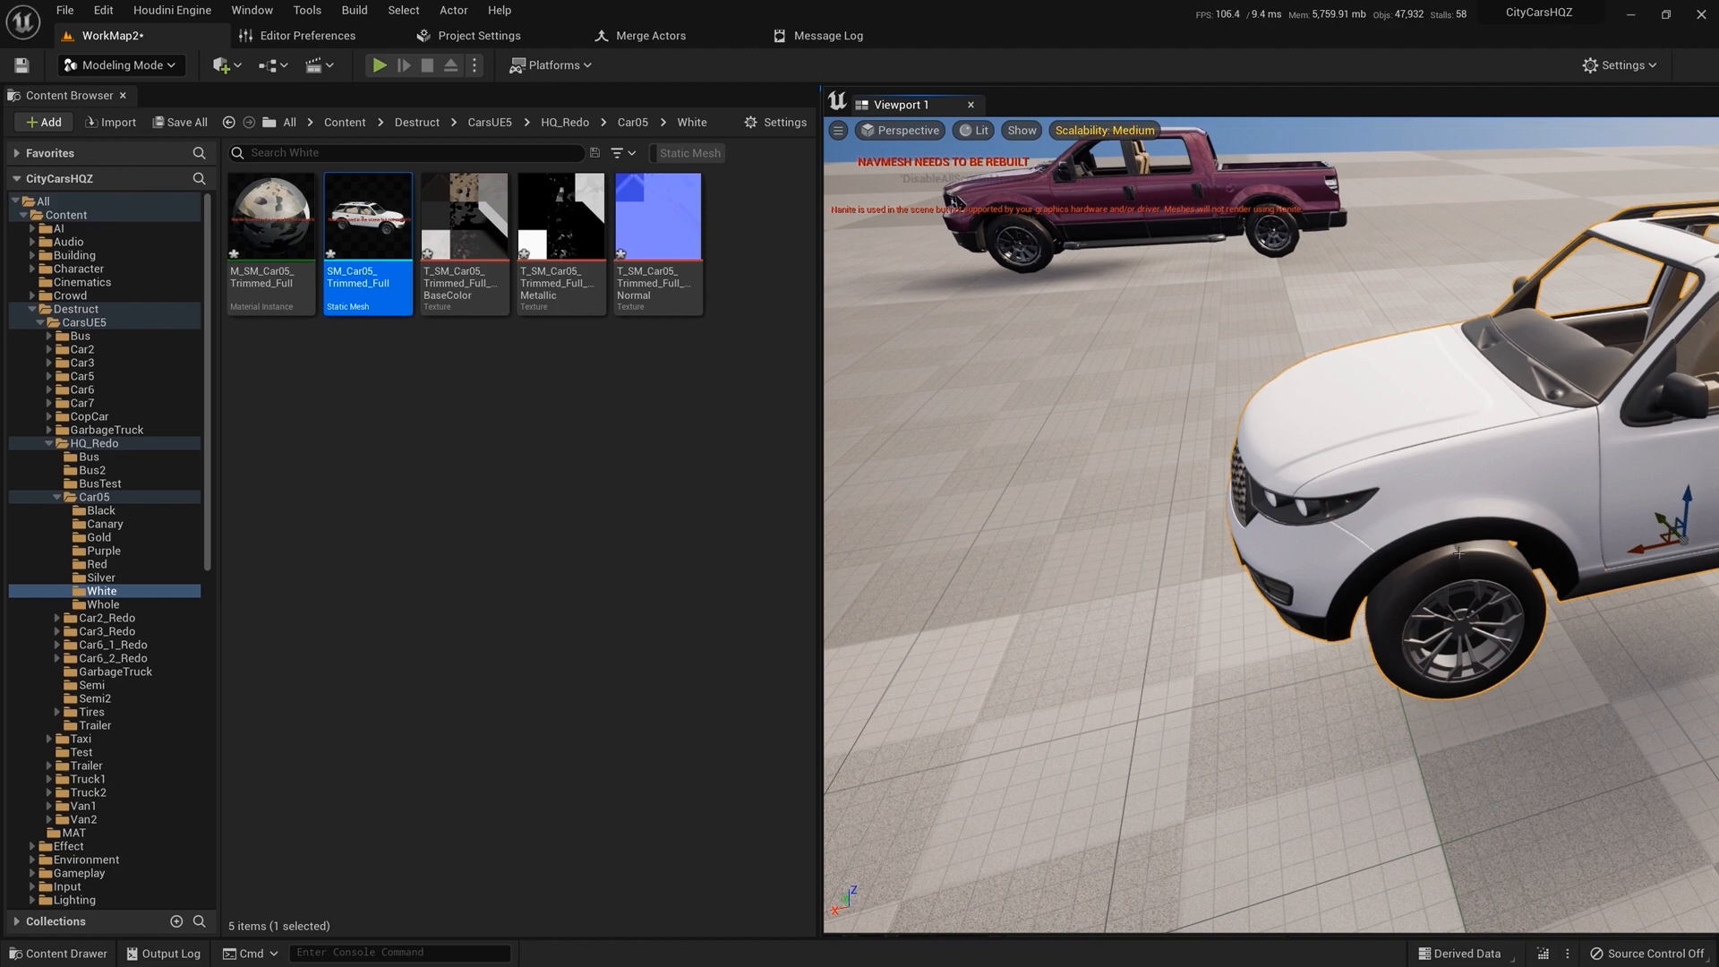
key(d)
right_drag(1456, 555, 1316, 533)
mouse_move(1531, 555)
right_down()
mouse_move(1512, 543)
mouse_move(1529, 537)
right_up()
key(a)
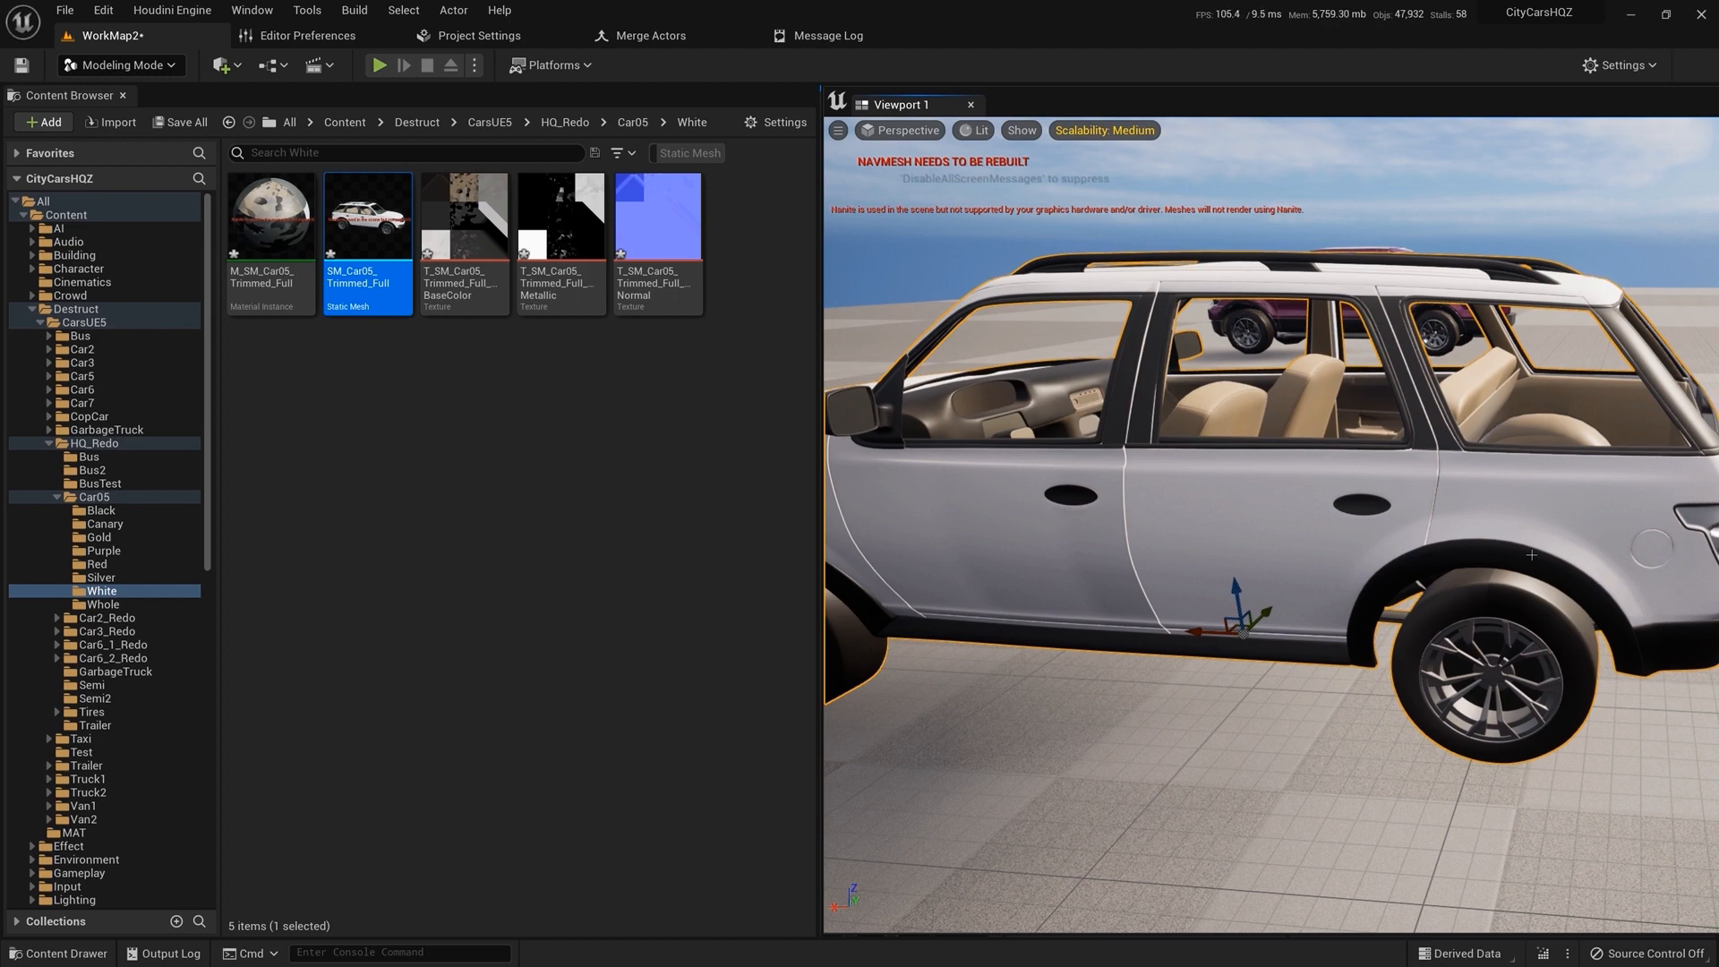
key(w)
right_drag(1517, 496, 1509, 536)
key(s)
key(w)
key(d)
right_drag(1271, 526, 1258, 578)
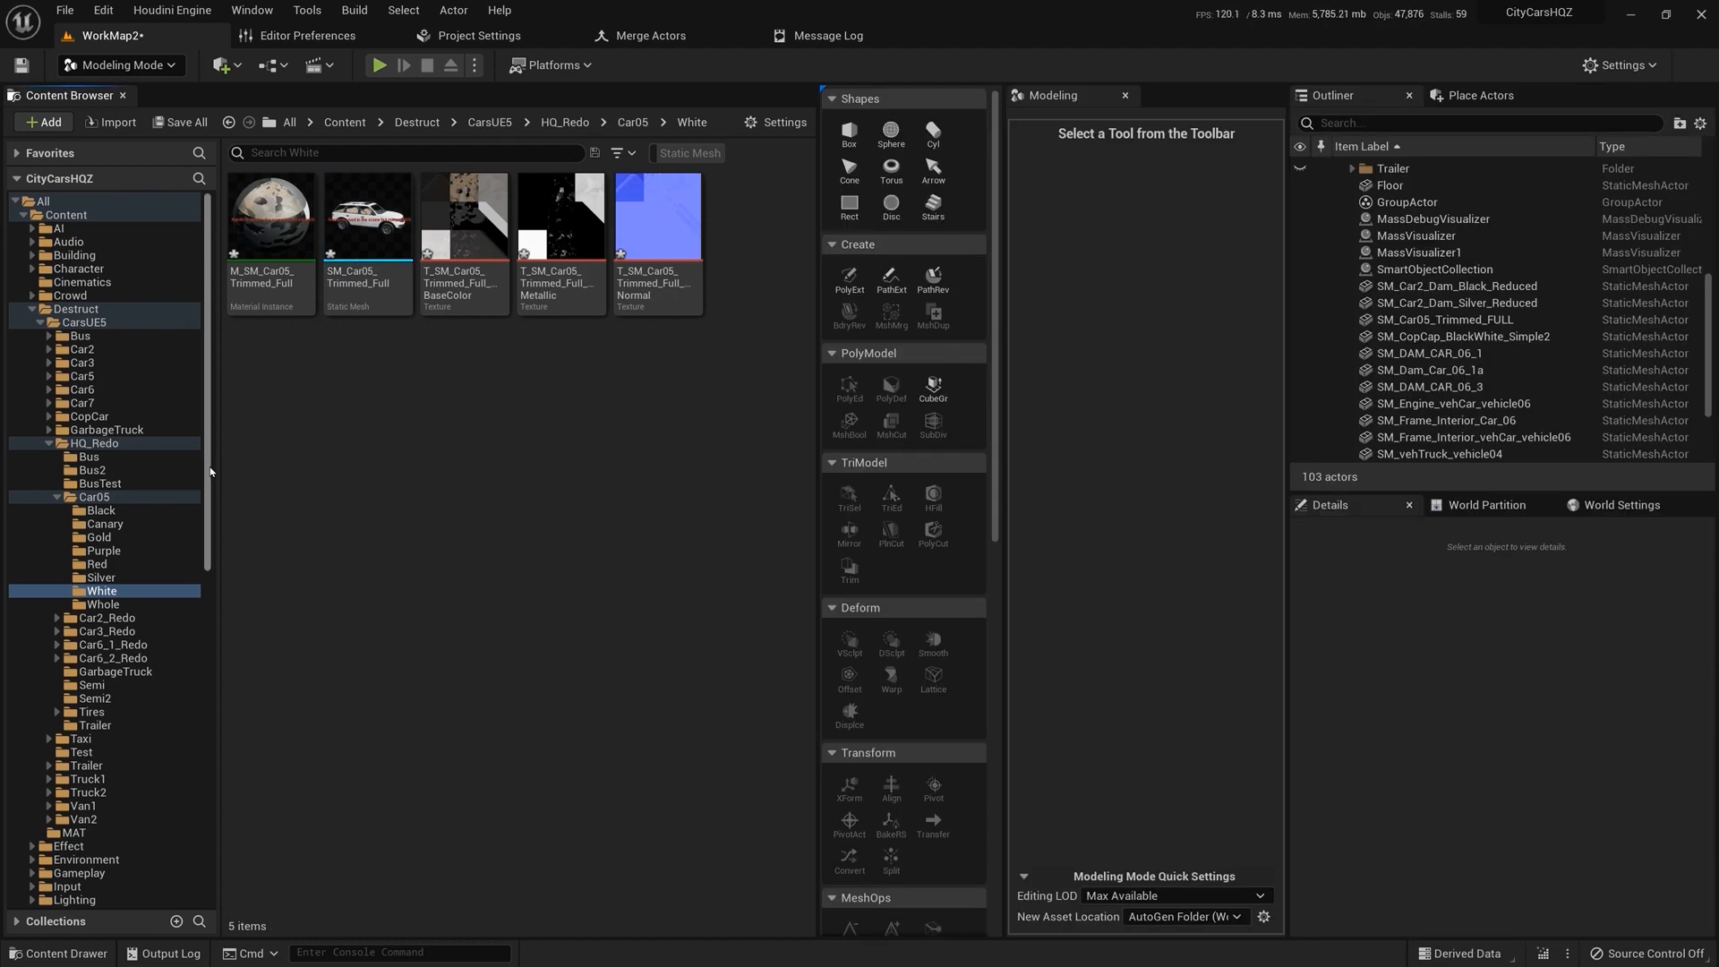
- Check the details of the merged mesh and its normal texture, and open the Mesh/Parts/Door folder of vehCar_vehicle05
drag(210, 474, 236, 744)
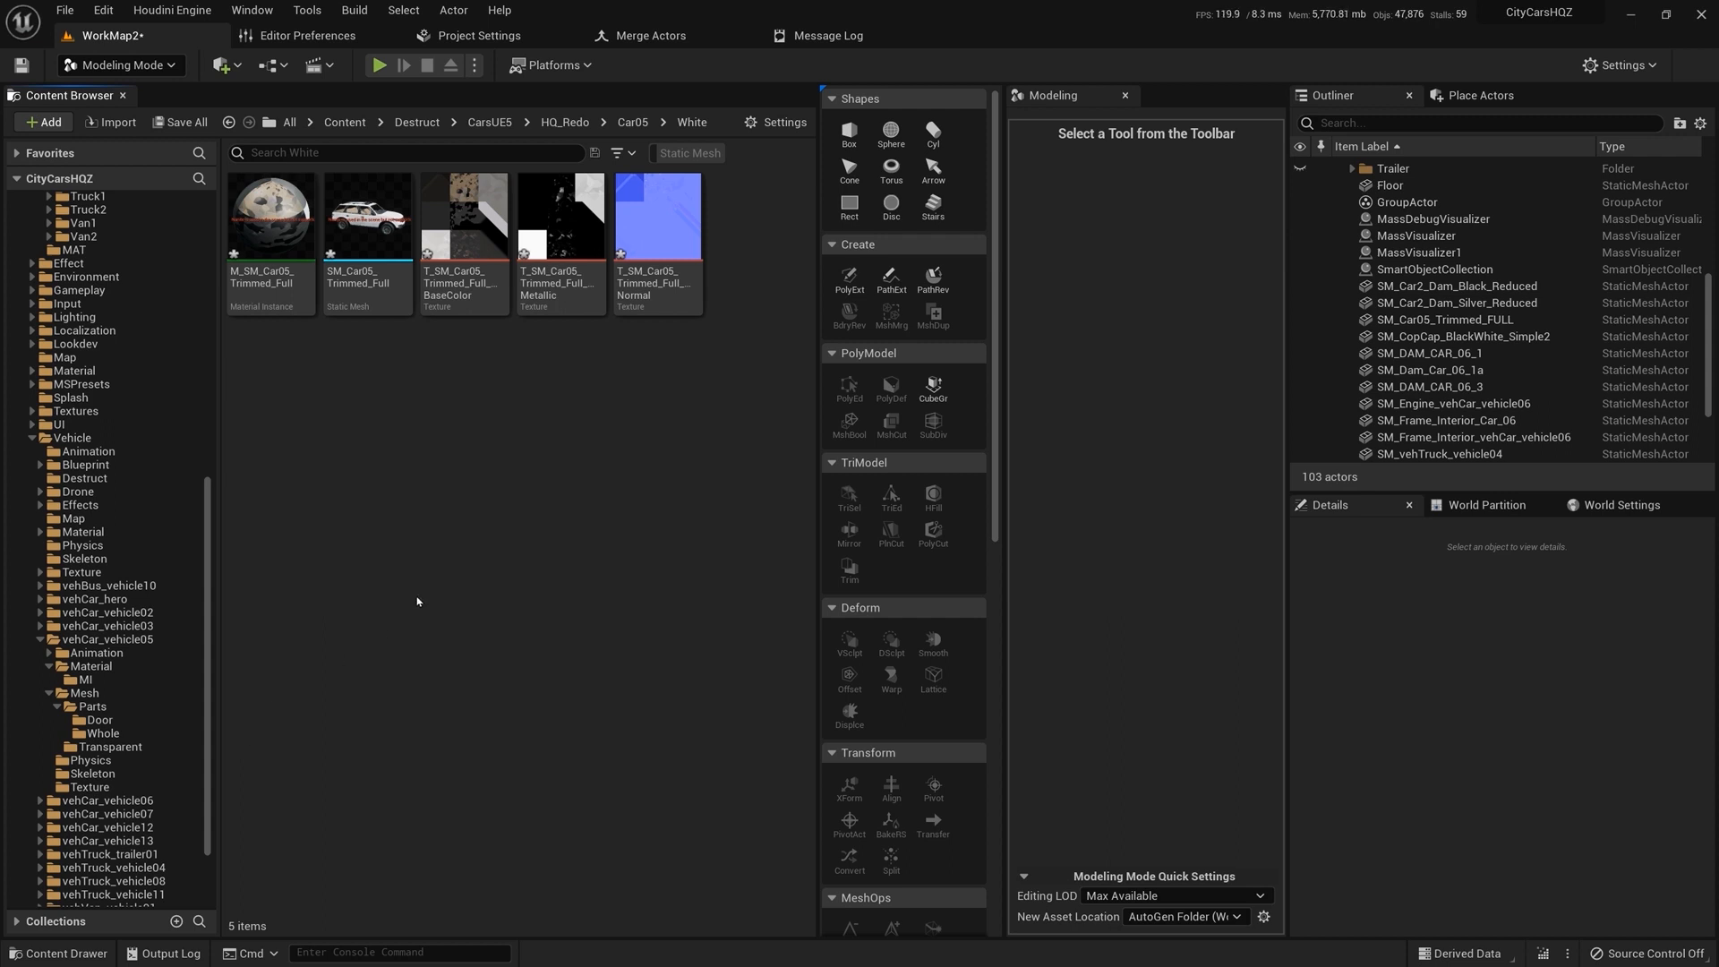
mouse_move(282, 237)
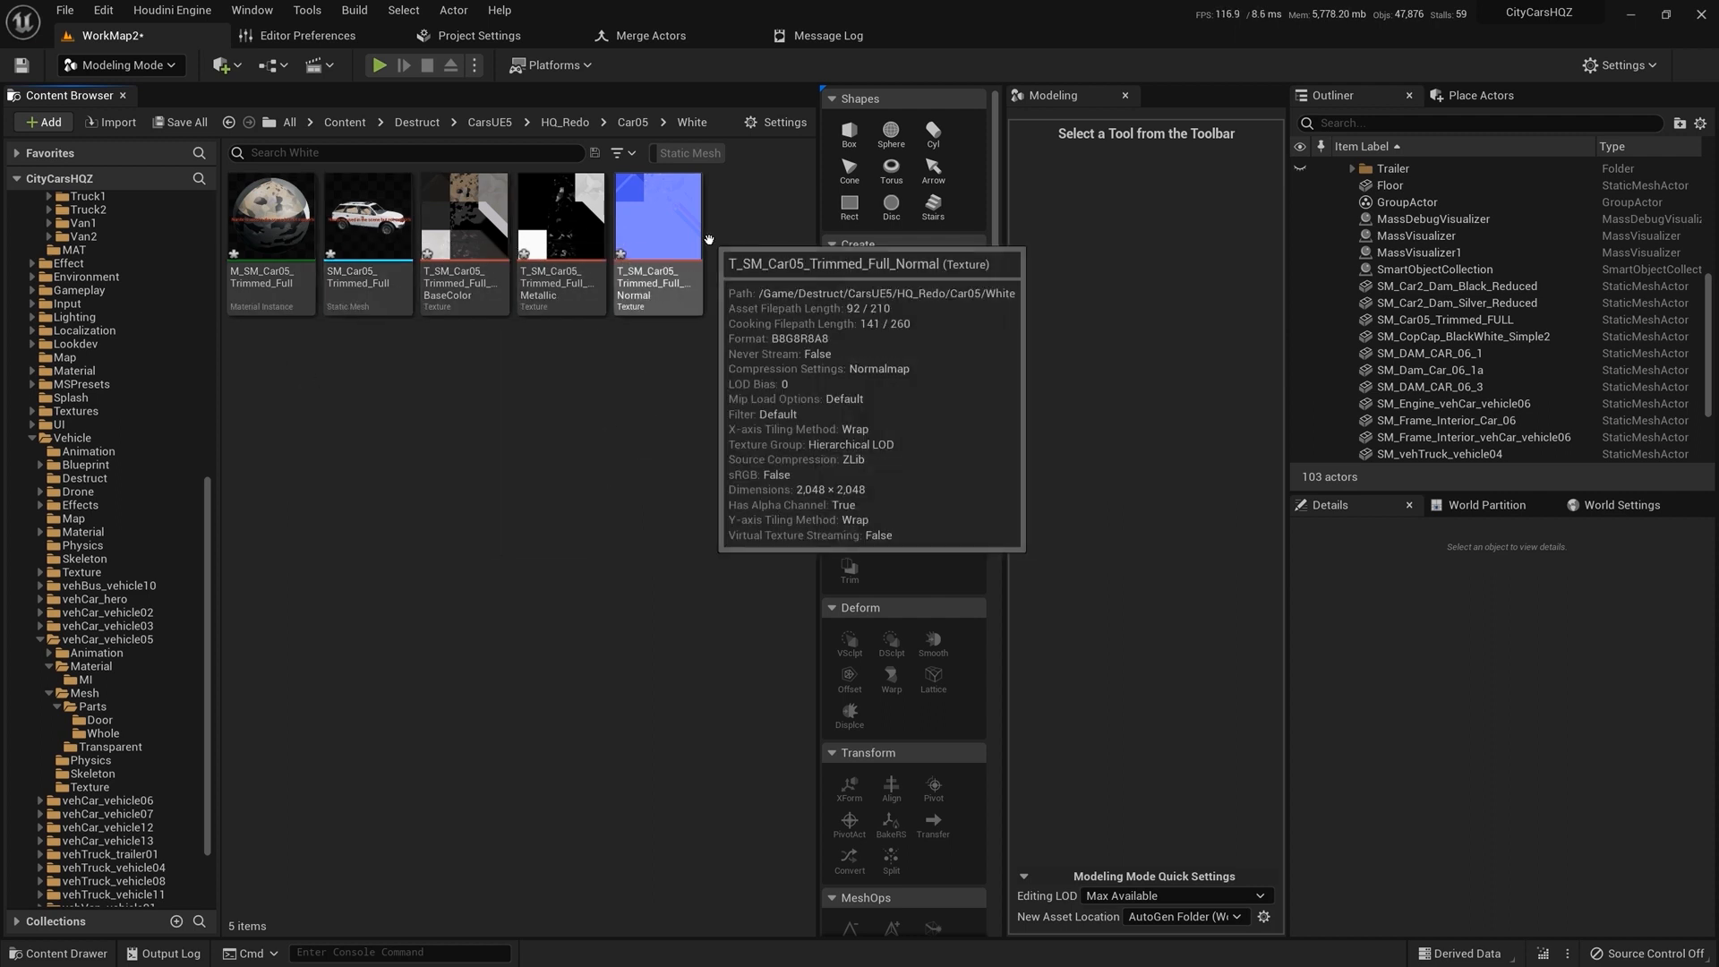
mouse_move(529, 253)
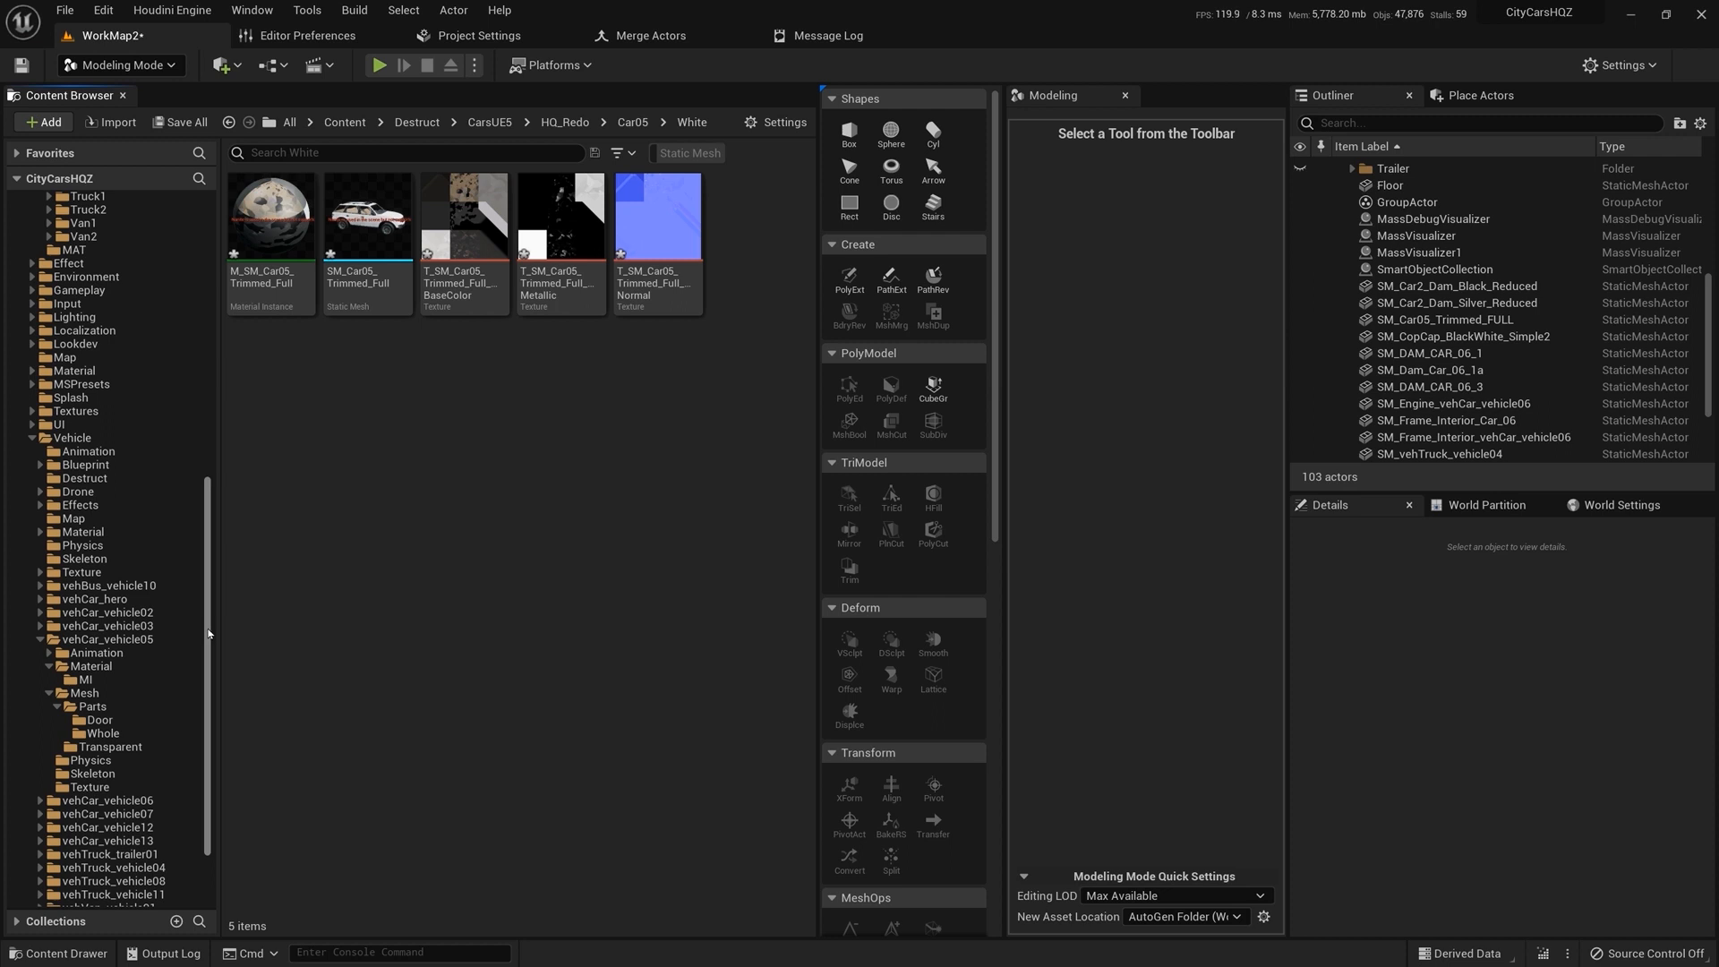
mouse_move(388, 240)
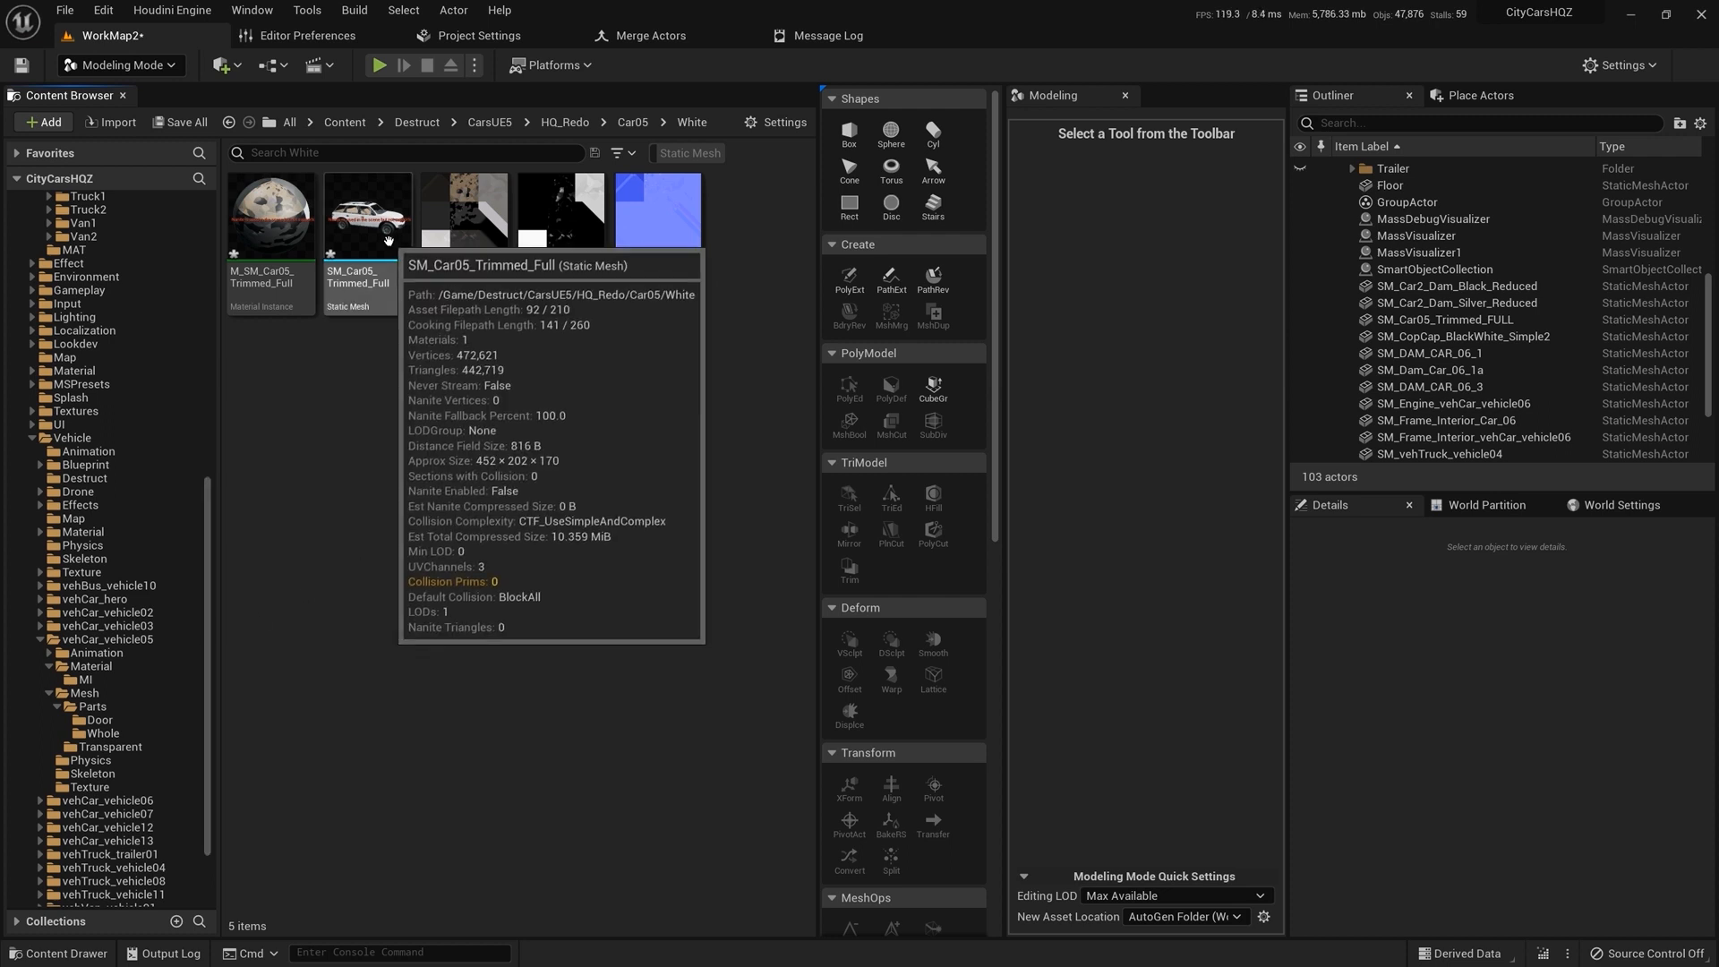
click(103, 709)
click(105, 725)
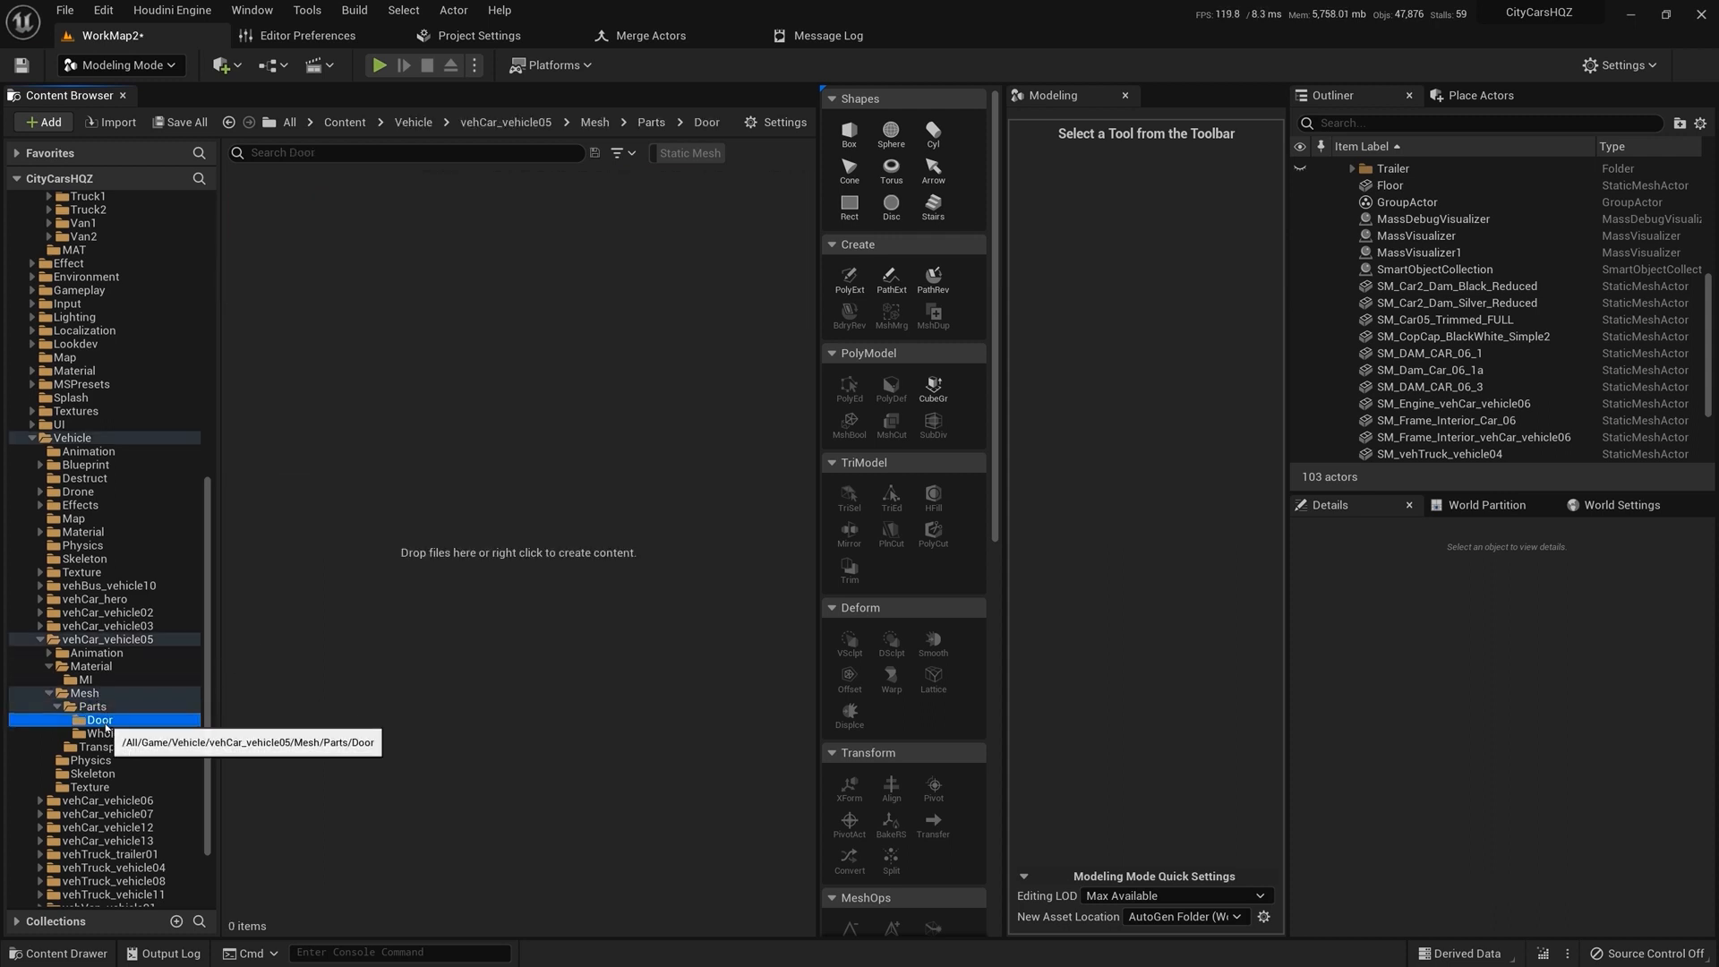
- Place SM_Car05_Trimmed_FULL from the Parts/Whole folder of vehCar_vehicle05 into the level
click(103, 733)
click(258, 231)
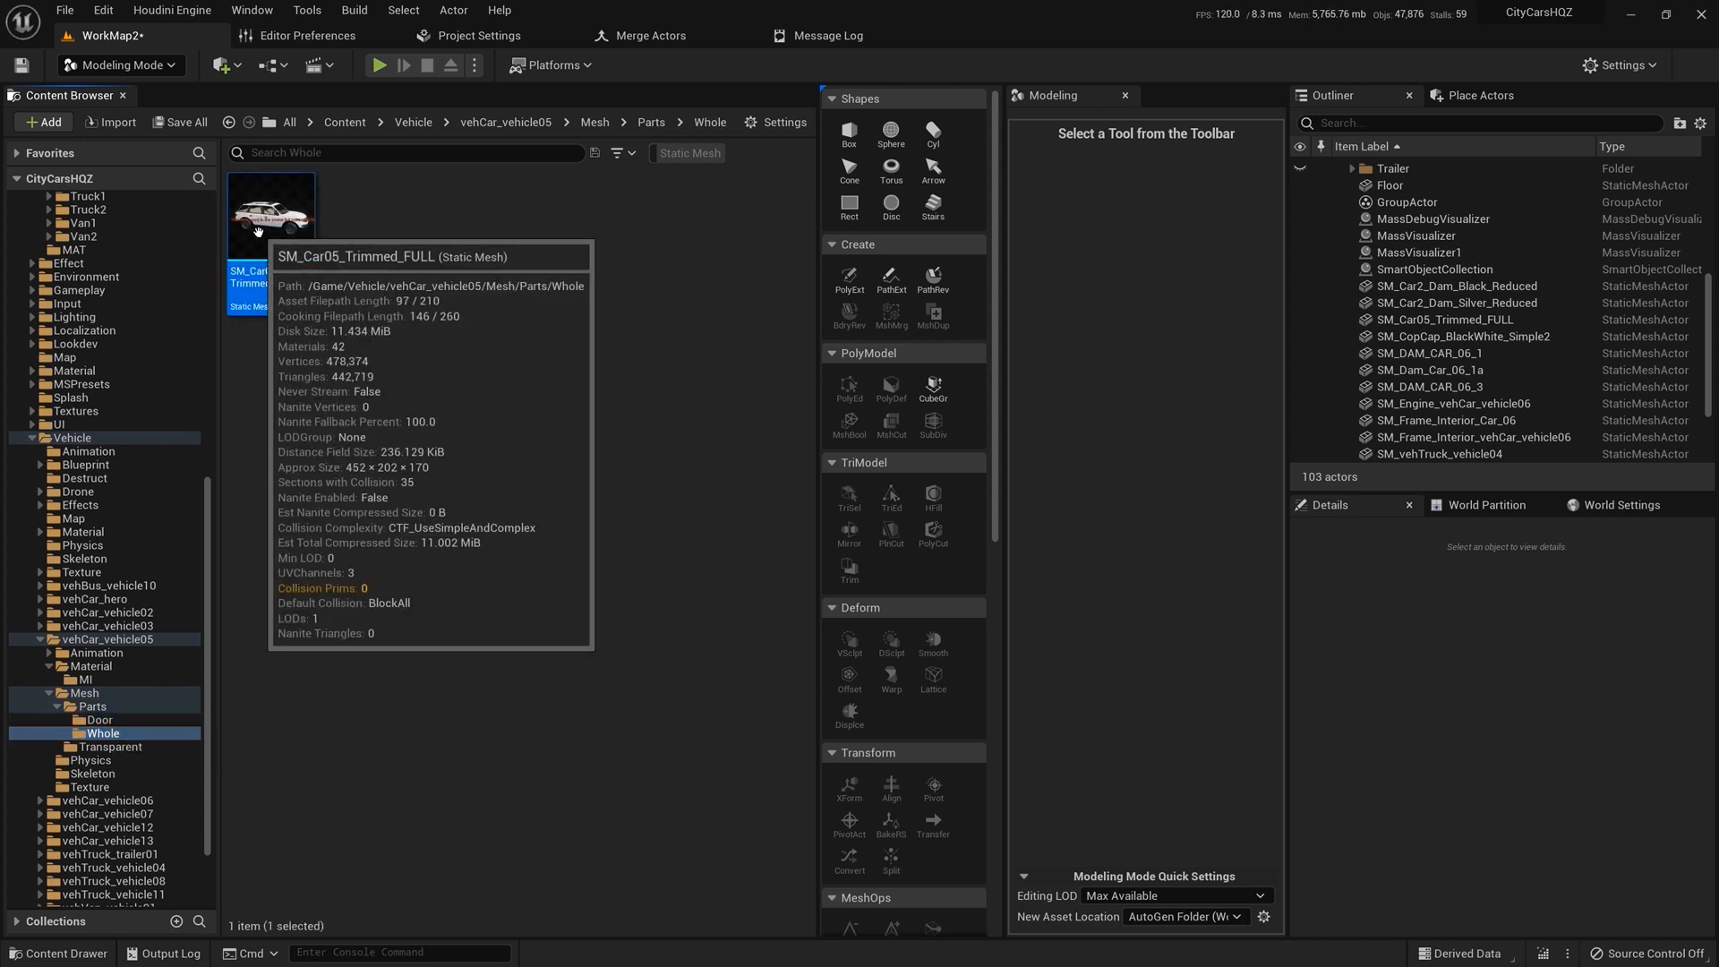
drag(258, 232, 1718, 358)
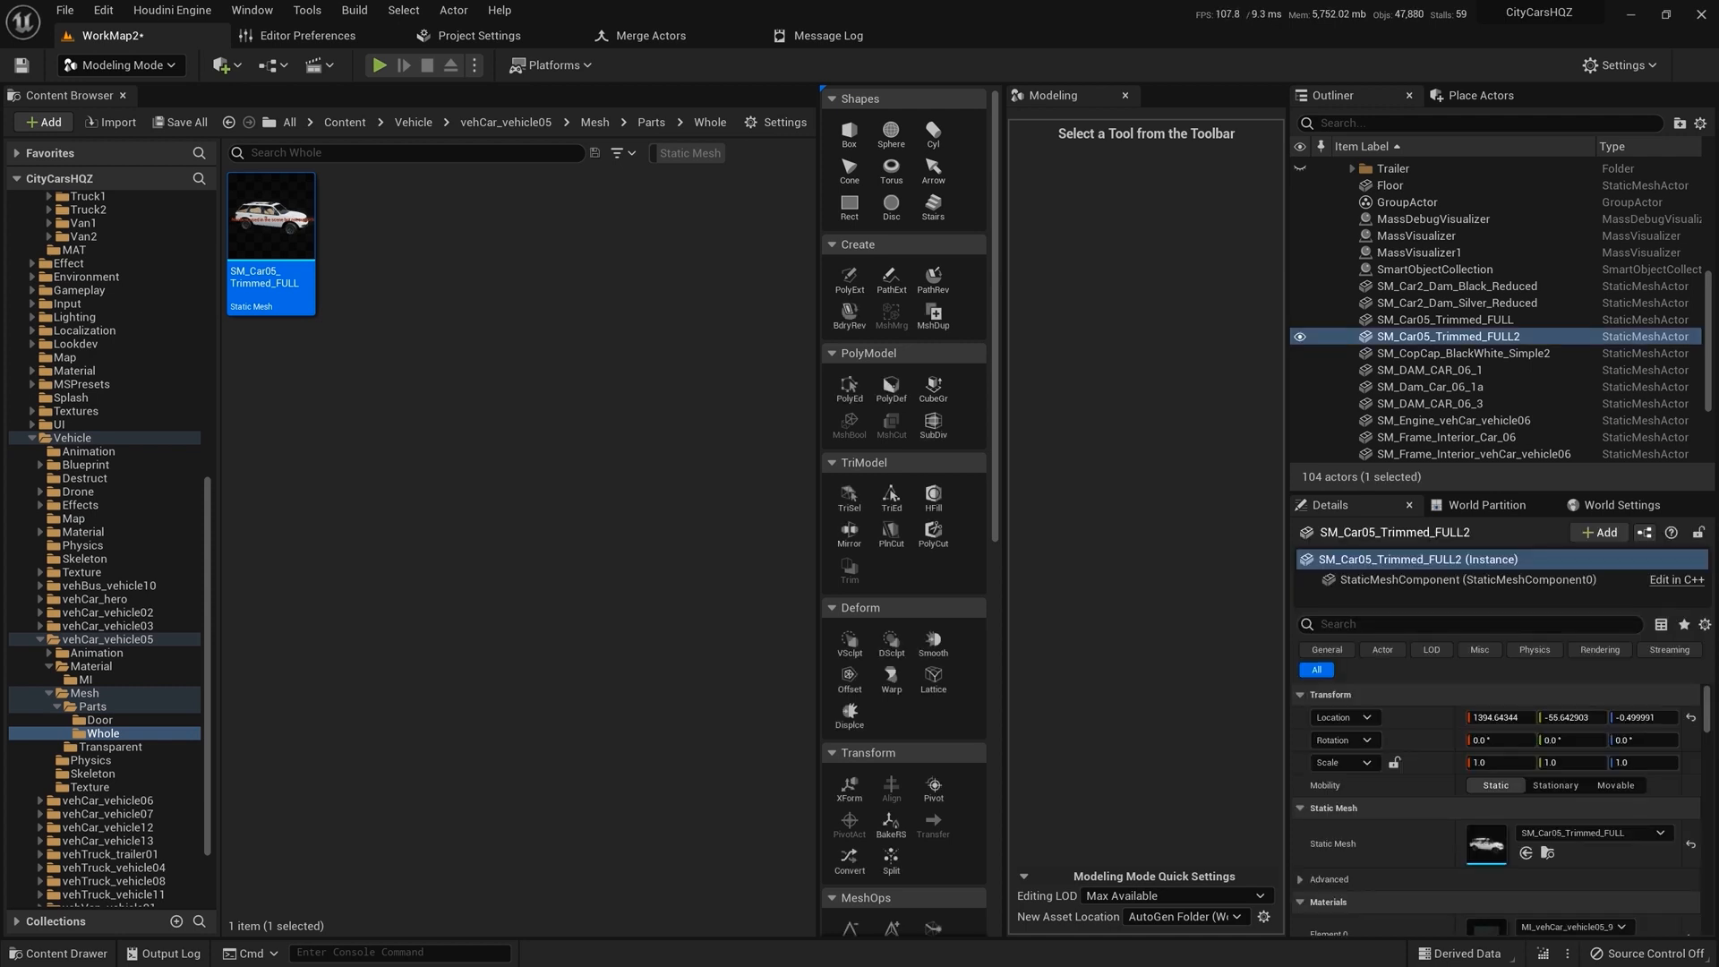
- Replace the white car paint on the placed SUV's material elements, including 7 and 26, with M_Veh_CarPaint_Gold2 from the Destruct/MAT folder
scroll(1625, 734, down, 5)
scroll(1625, 734, down, 4)
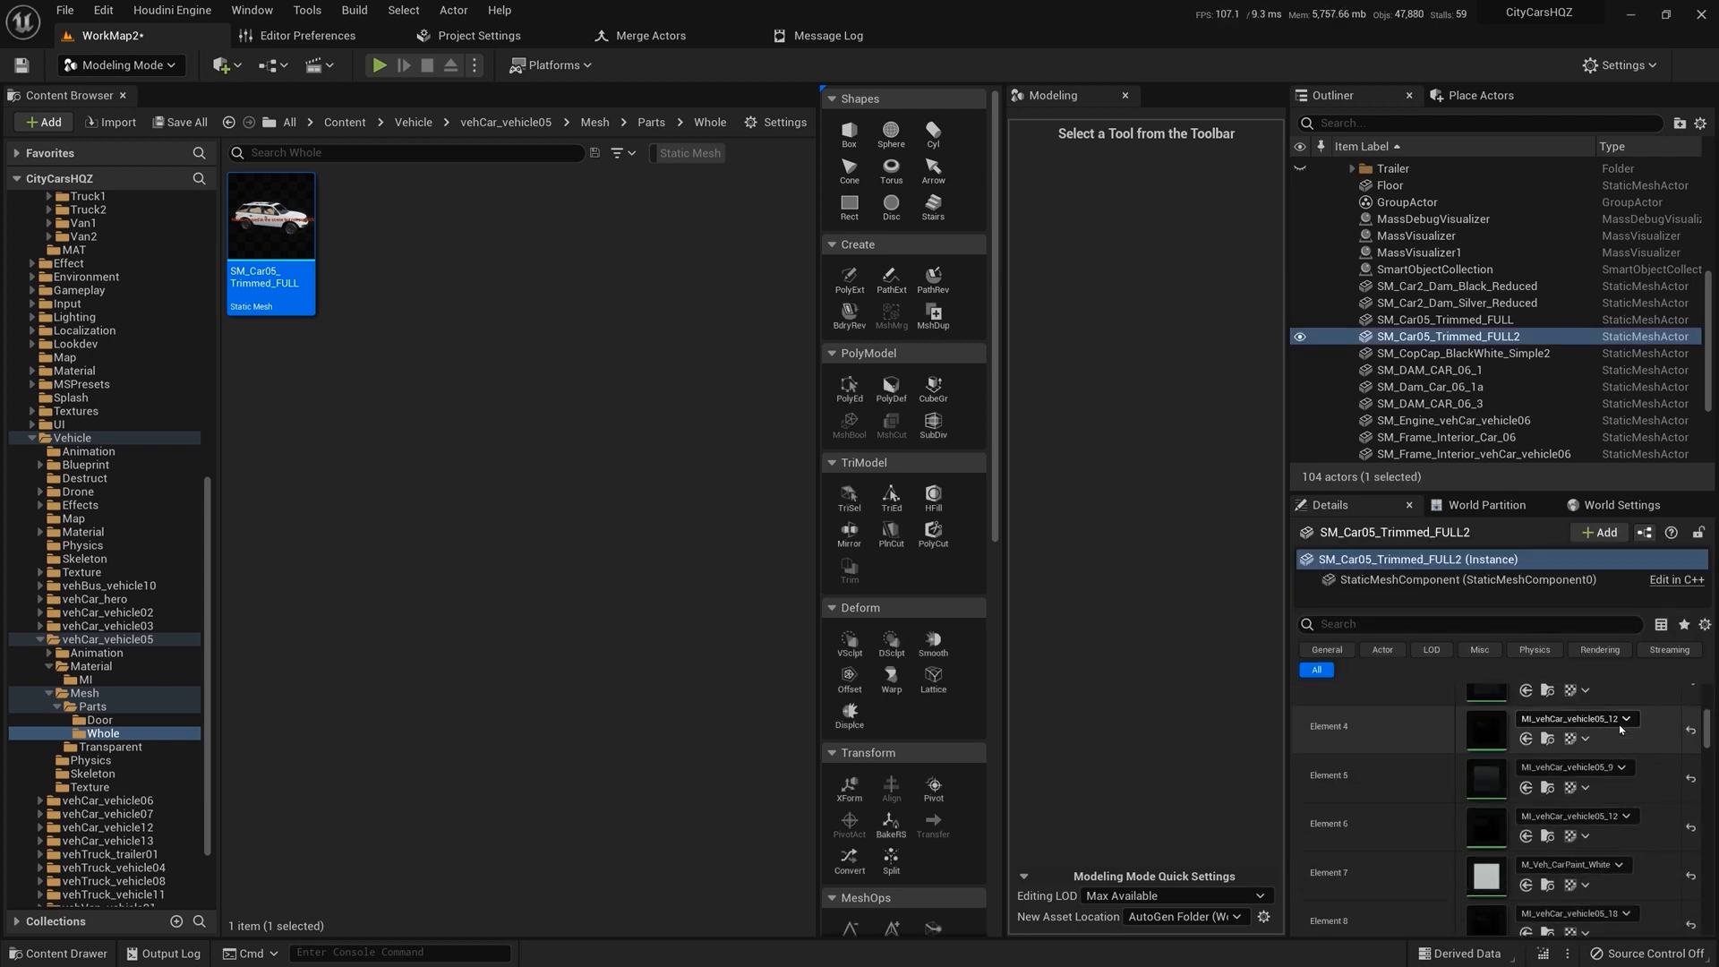
scroll(179, 337, up, 5)
scroll(179, 338, up, 6)
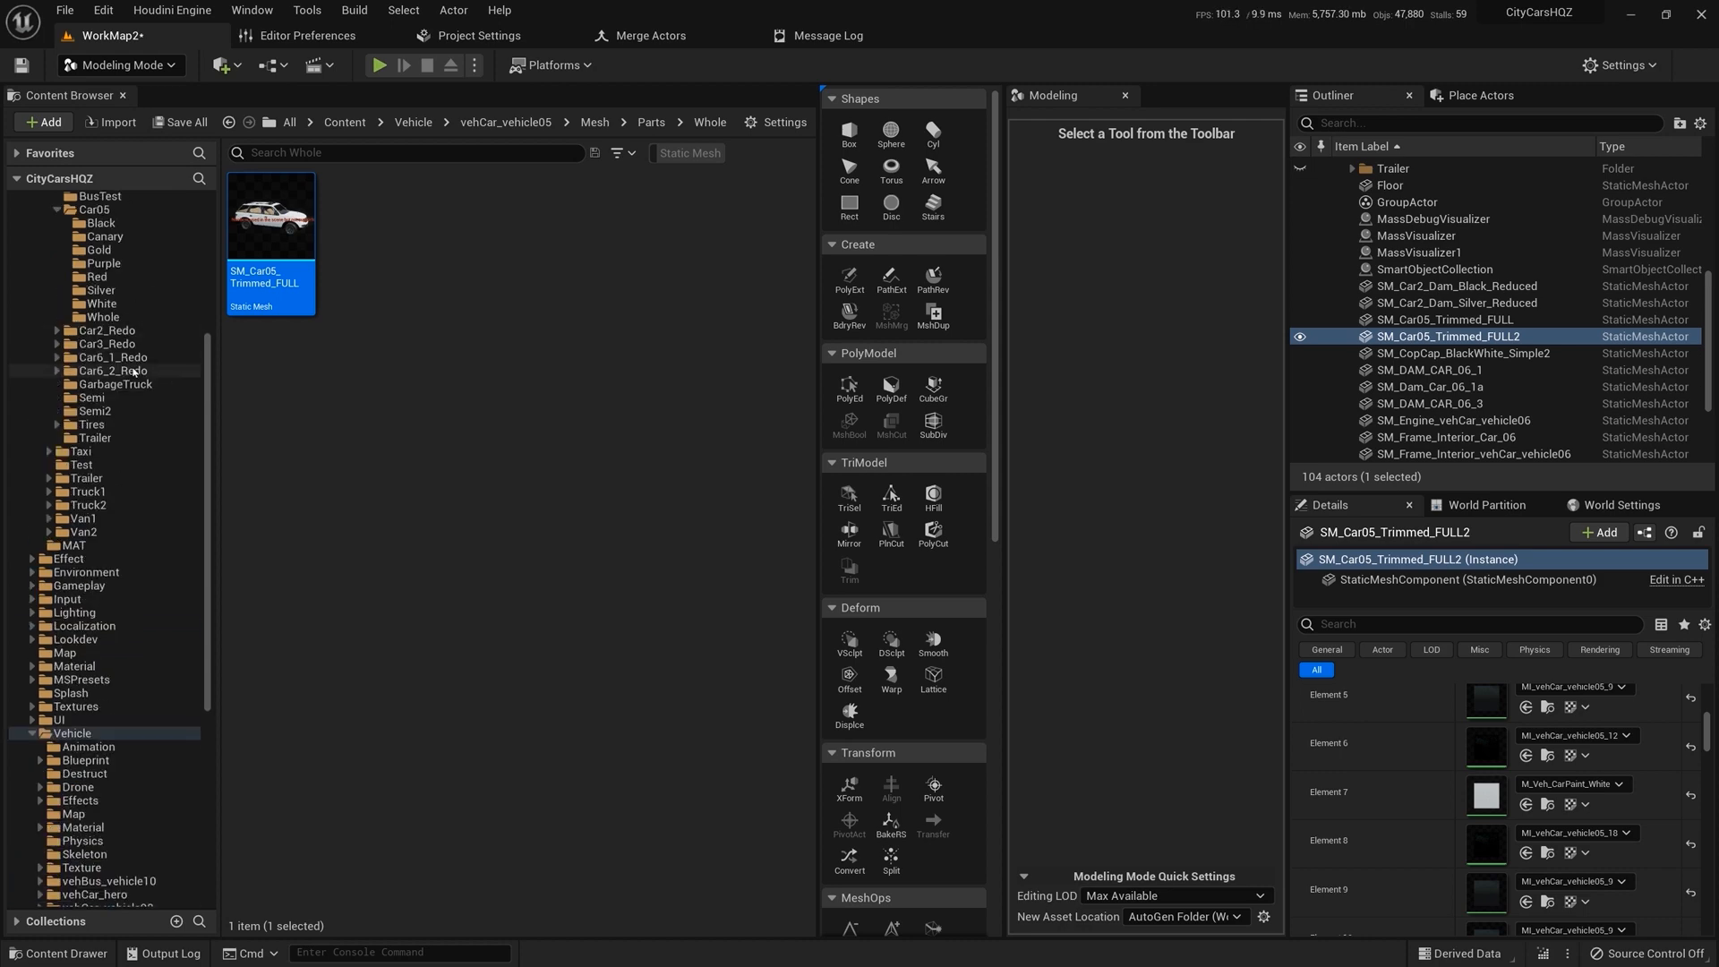
click(77, 680)
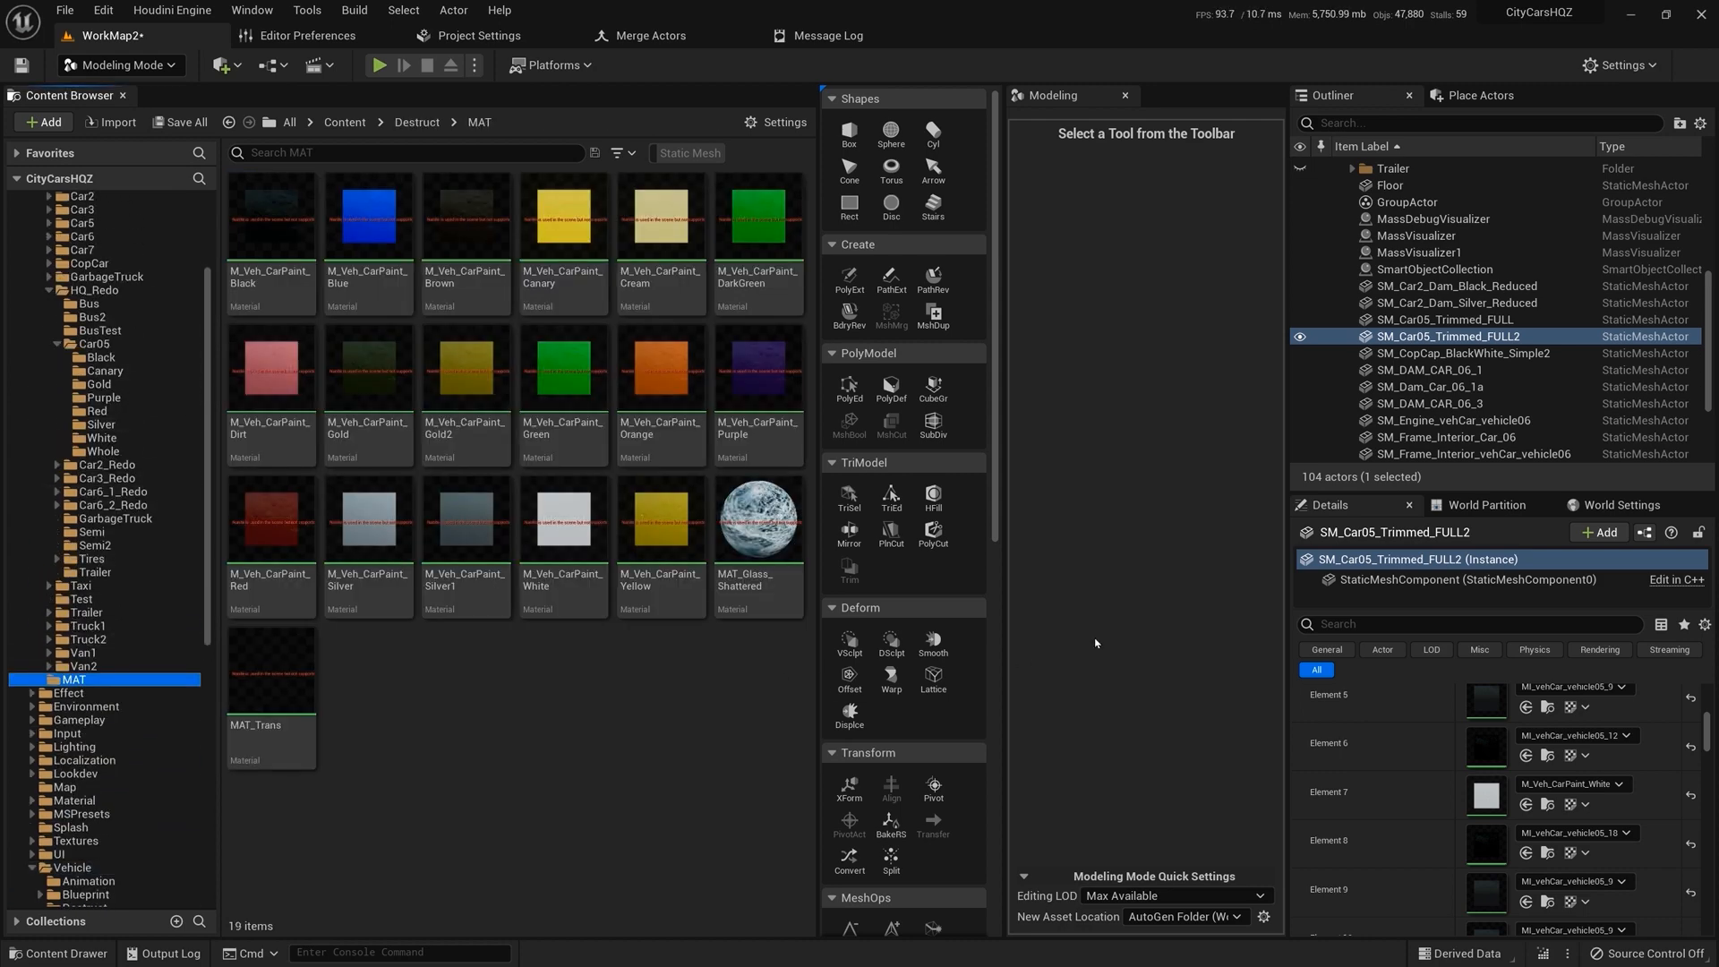
click(441, 388)
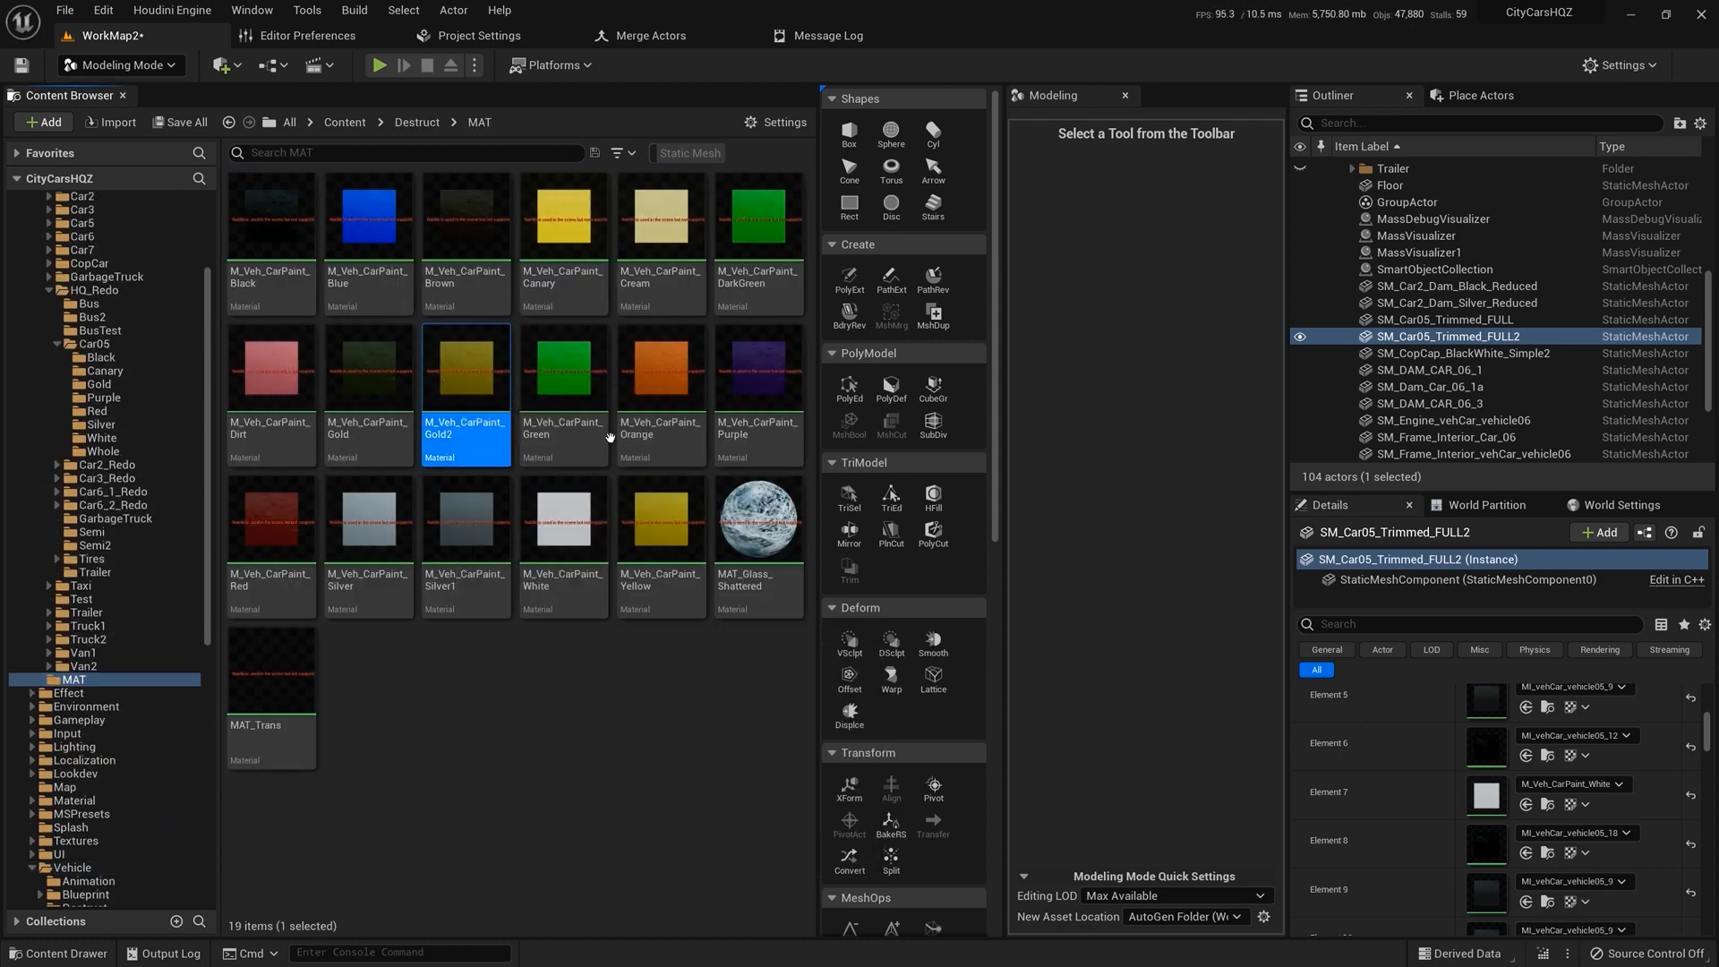
click(1525, 804)
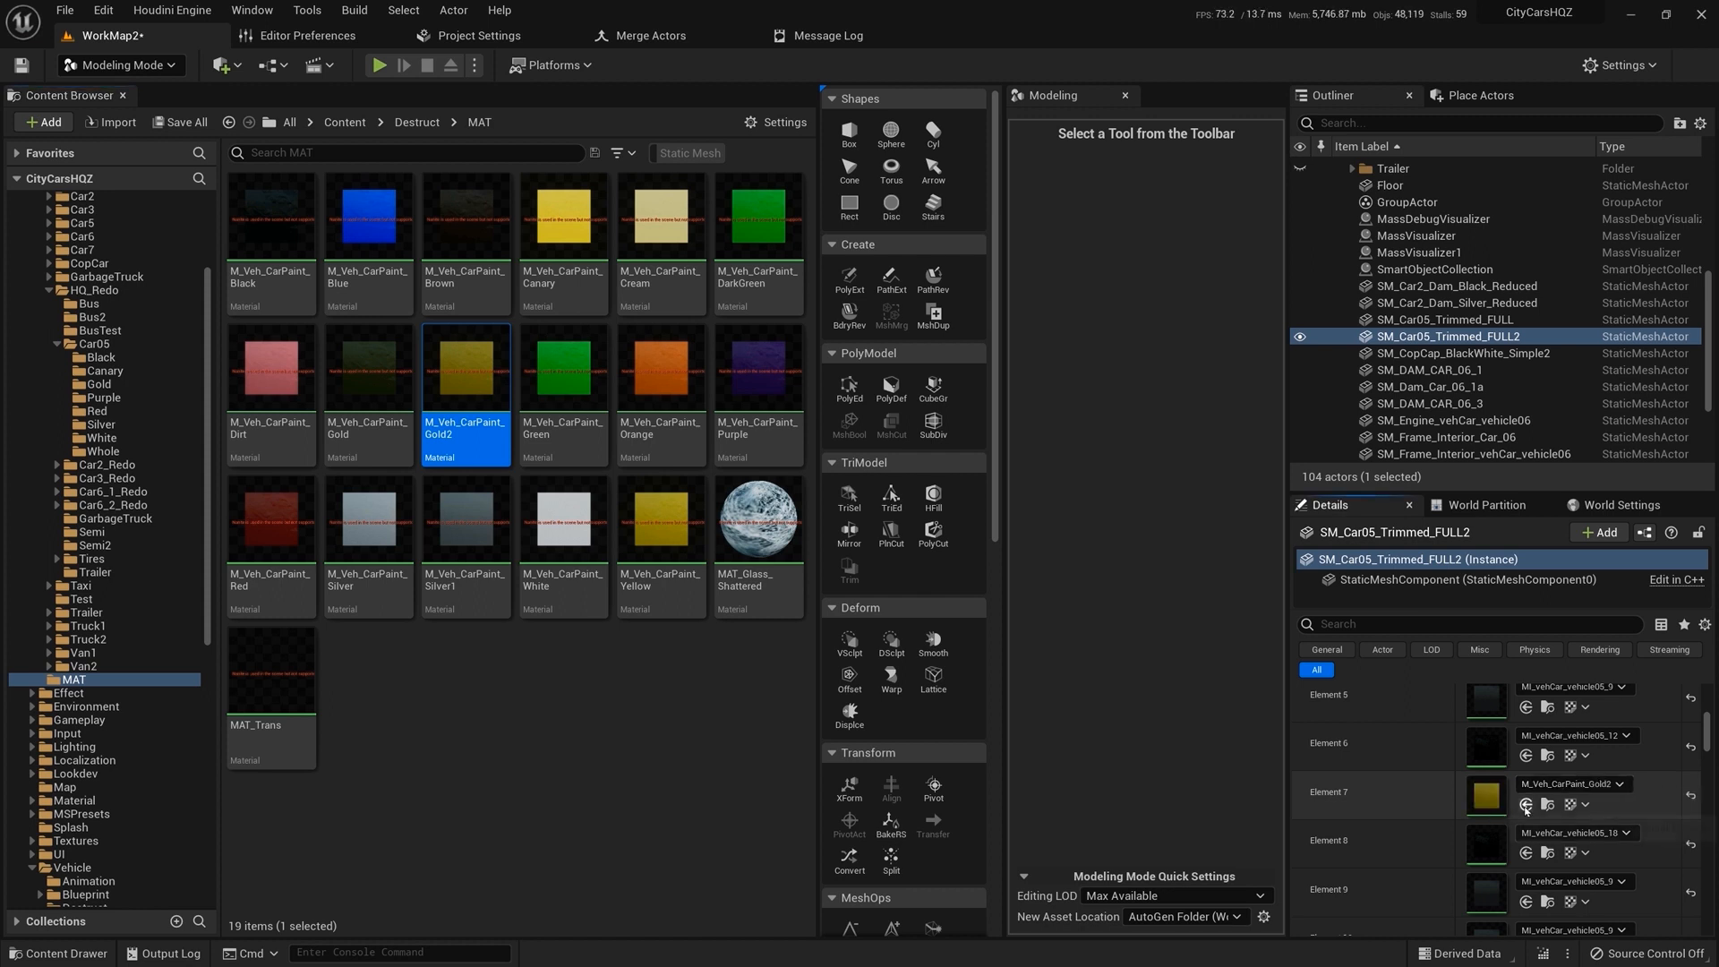
scroll(1526, 809, down, 5)
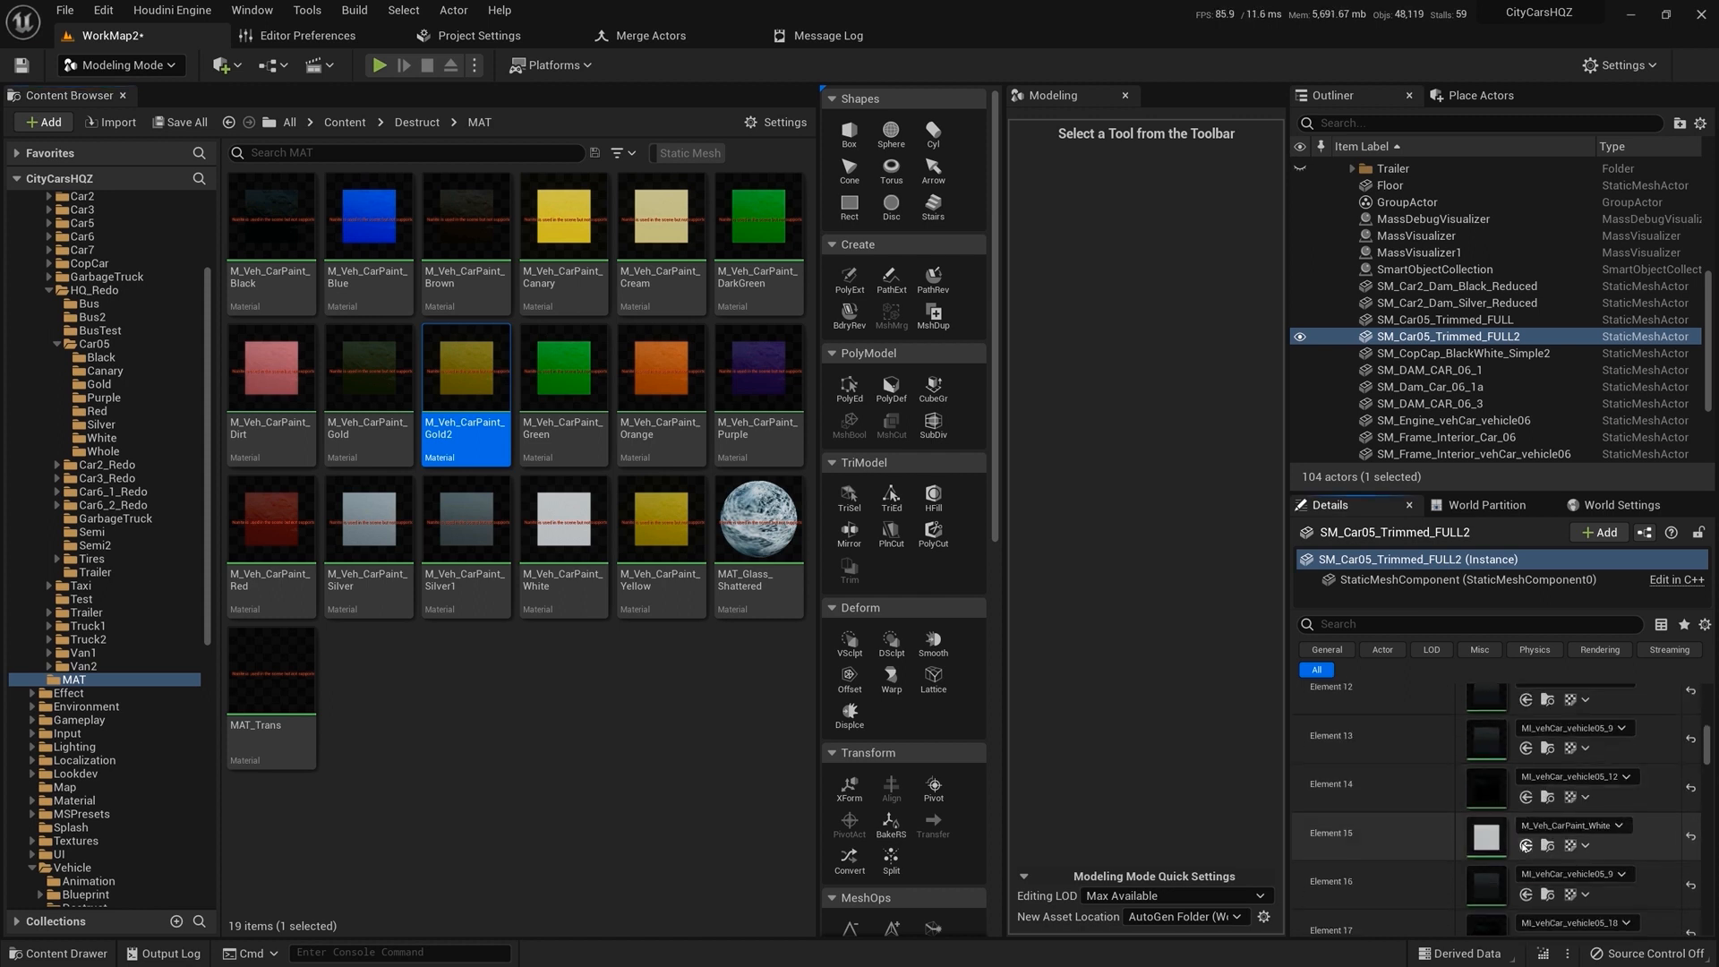
scroll(1533, 824, down, 10)
scroll(1538, 836, down, 2)
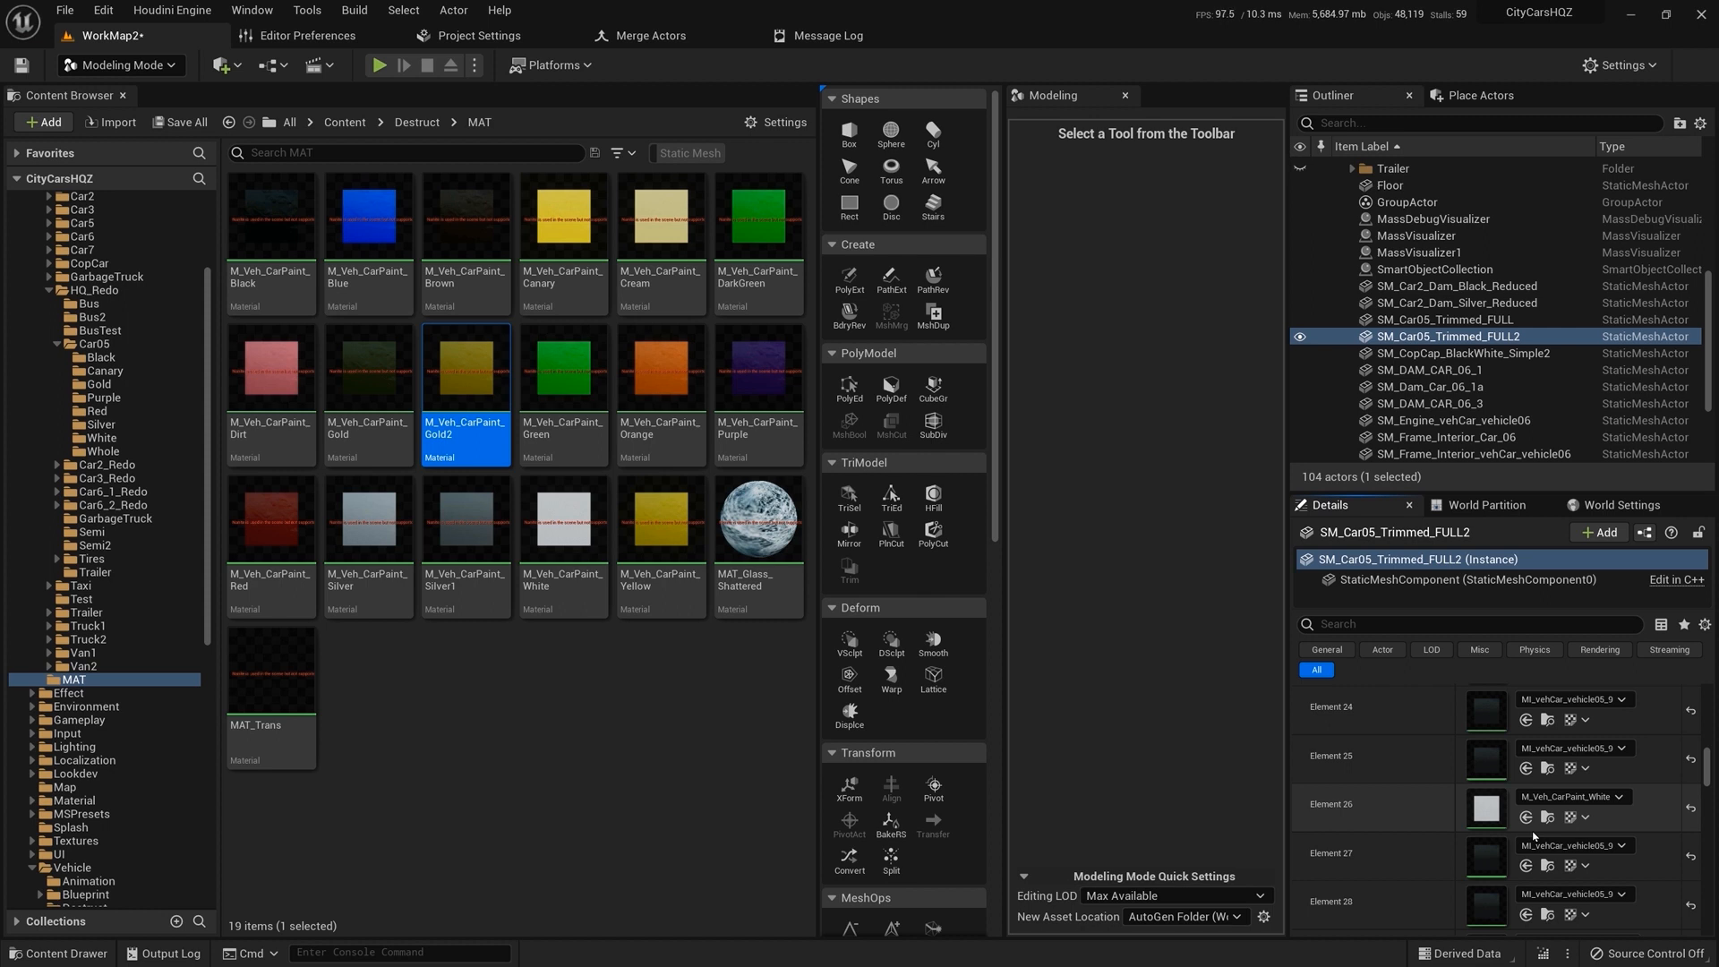
click(1525, 817)
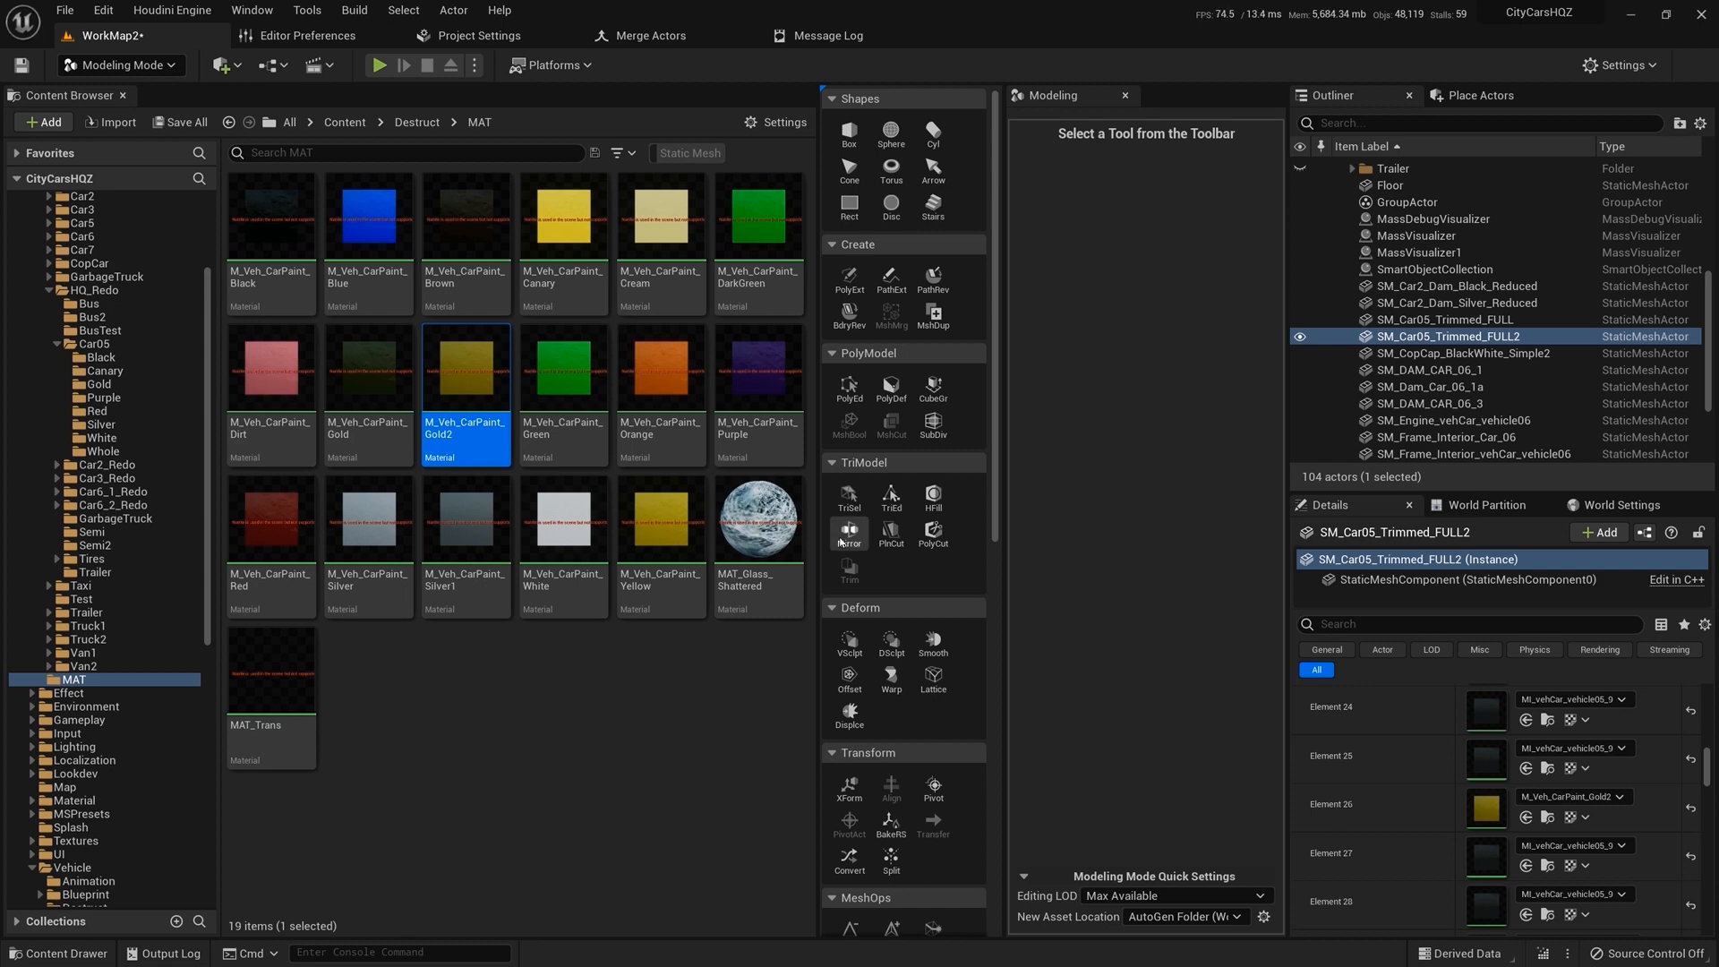
- Merge the gold SUV into a static mesh named SM_Car05_Trimmed_Full_Gold, saved in Destruct/CarsUE5/HQ_Redo/Car05/Gold
click(651, 36)
click(1654, 946)
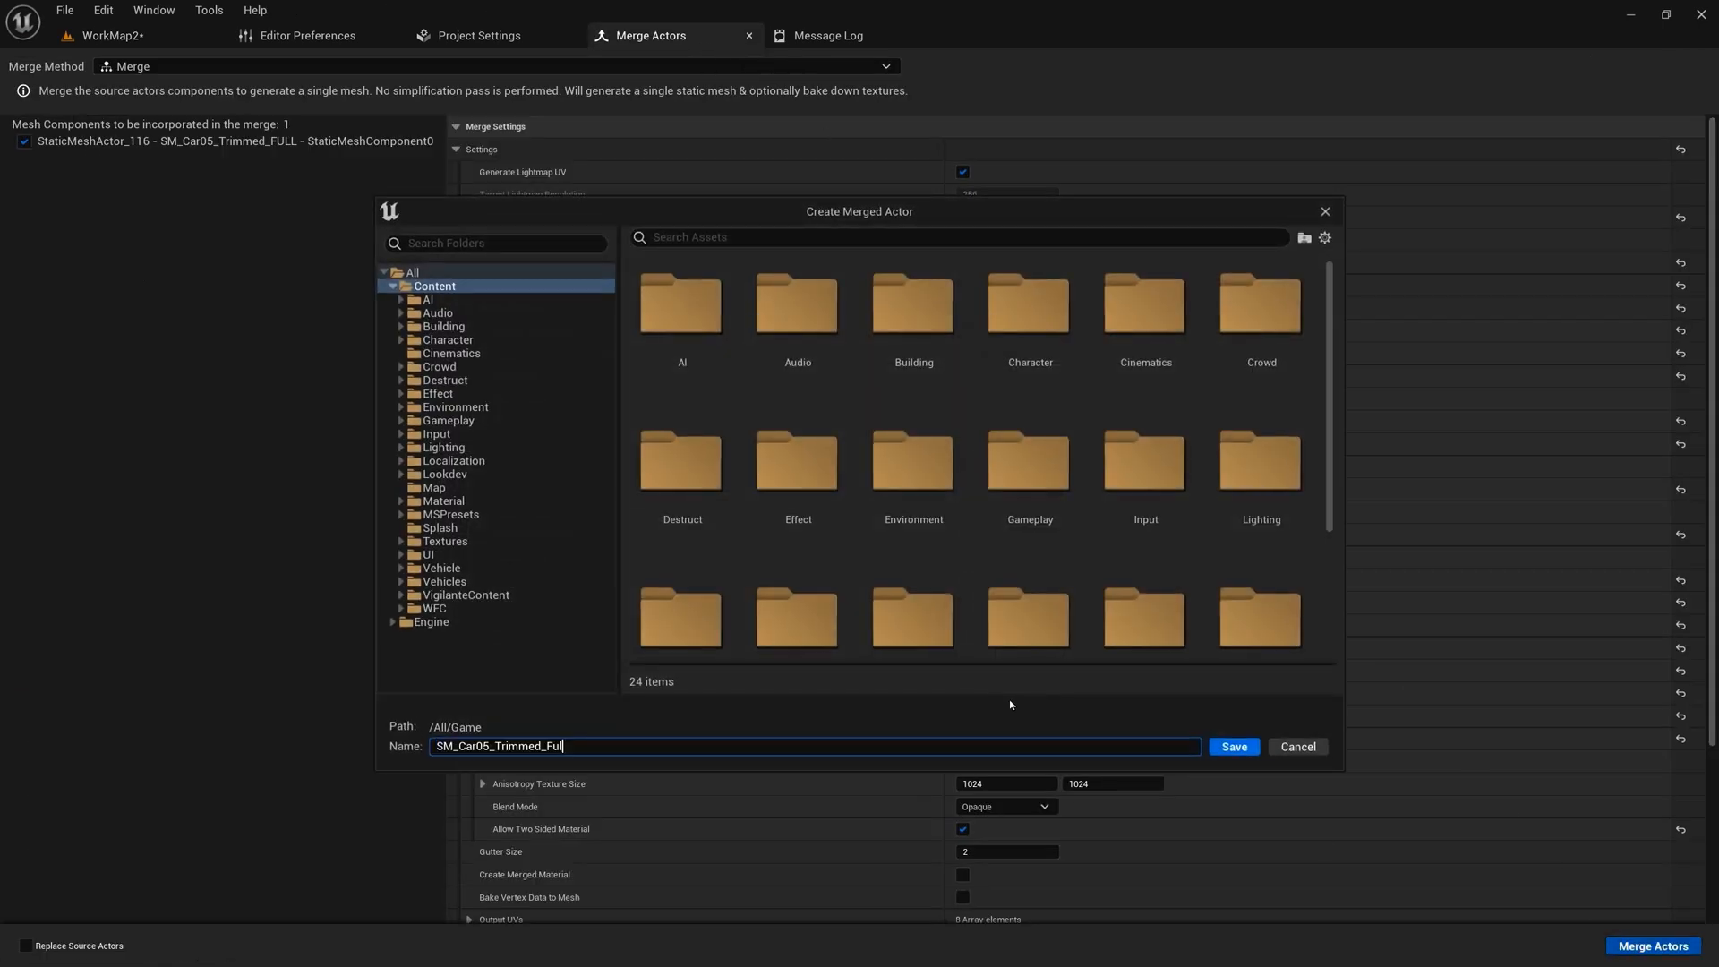
text(_Gold)
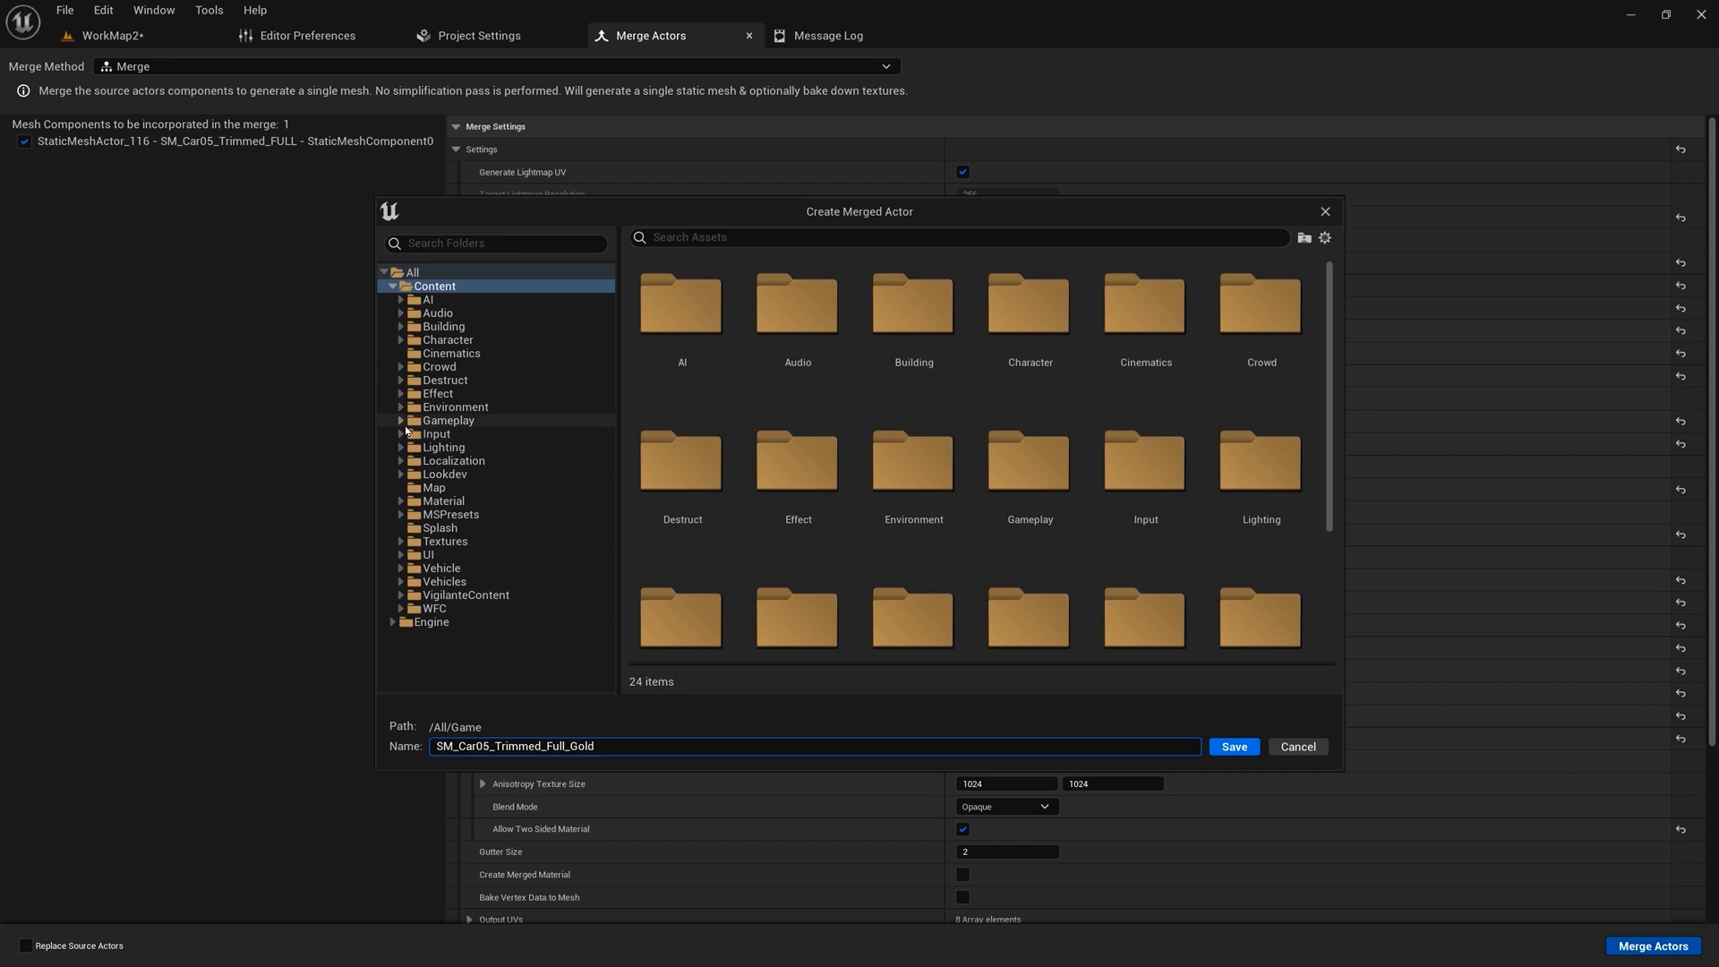
click(401, 381)
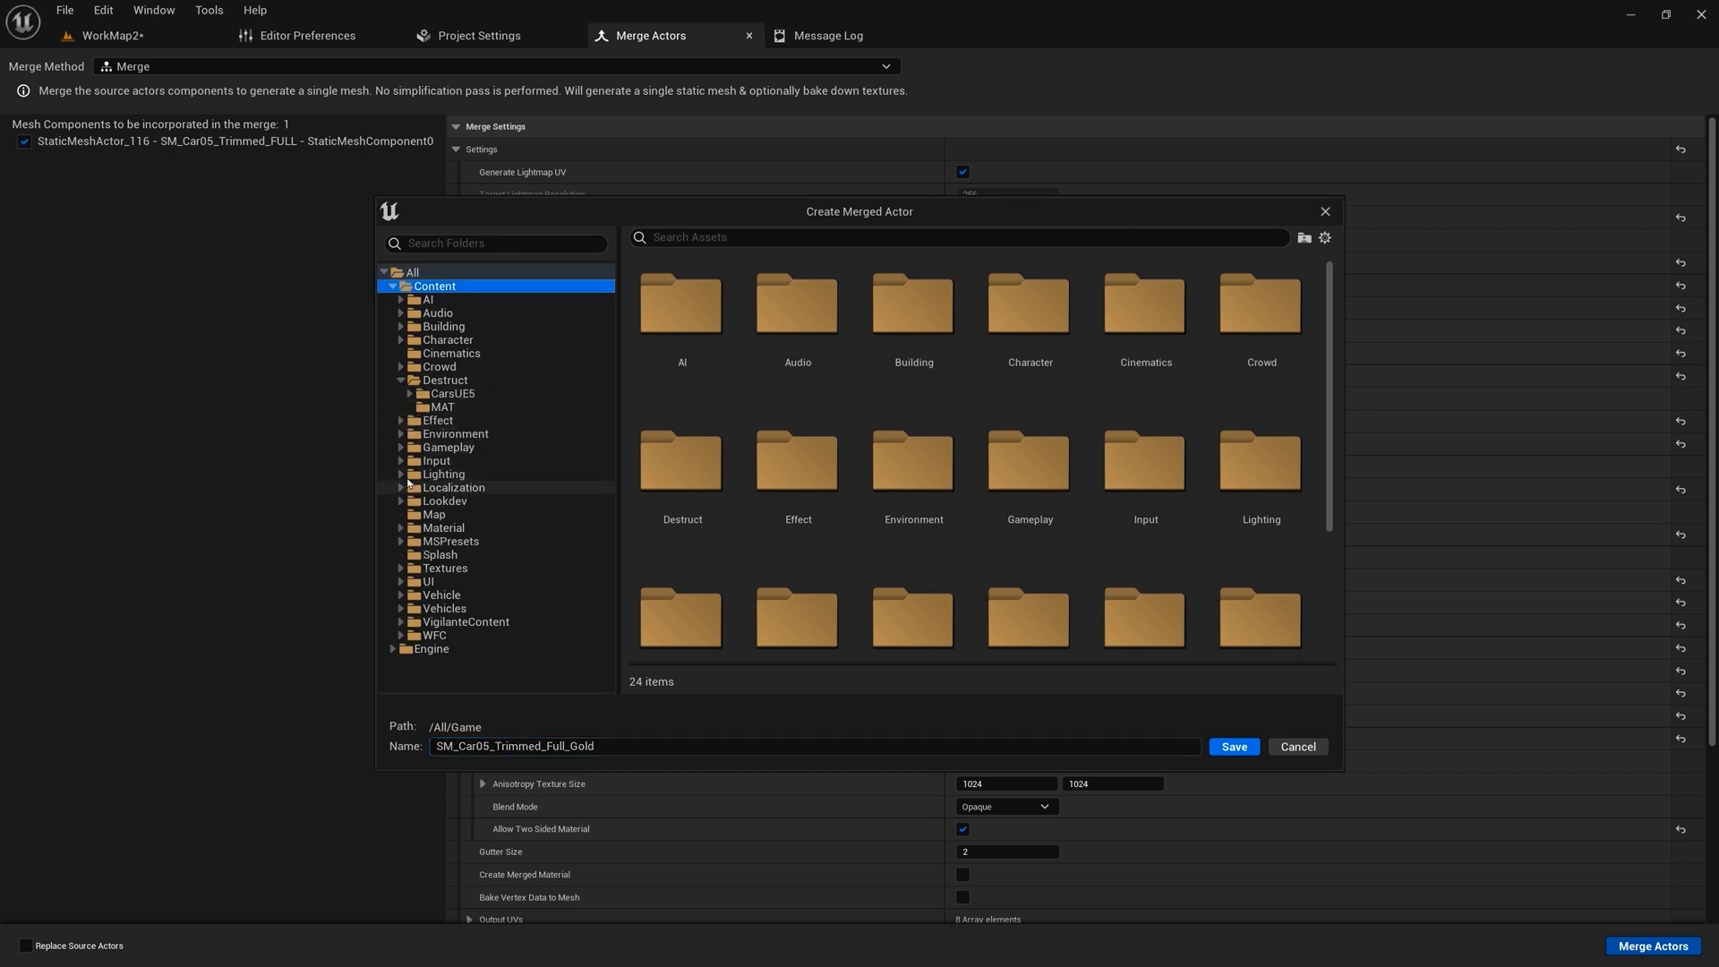
click(410, 394)
click(417, 514)
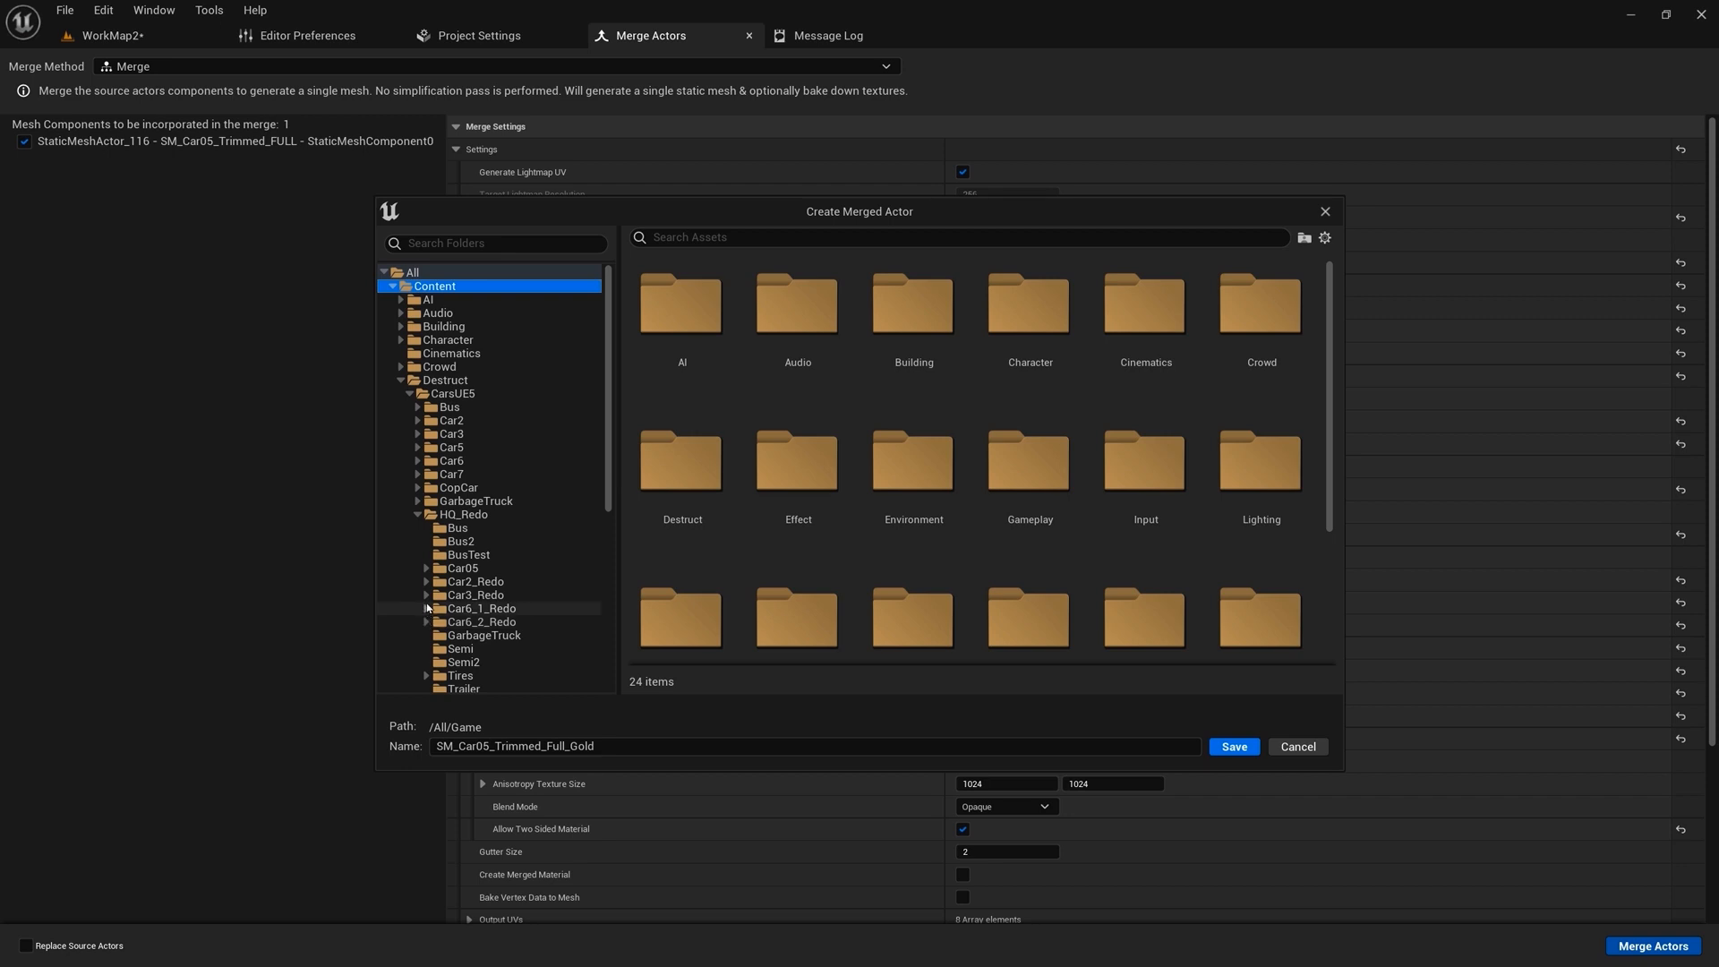
click(427, 568)
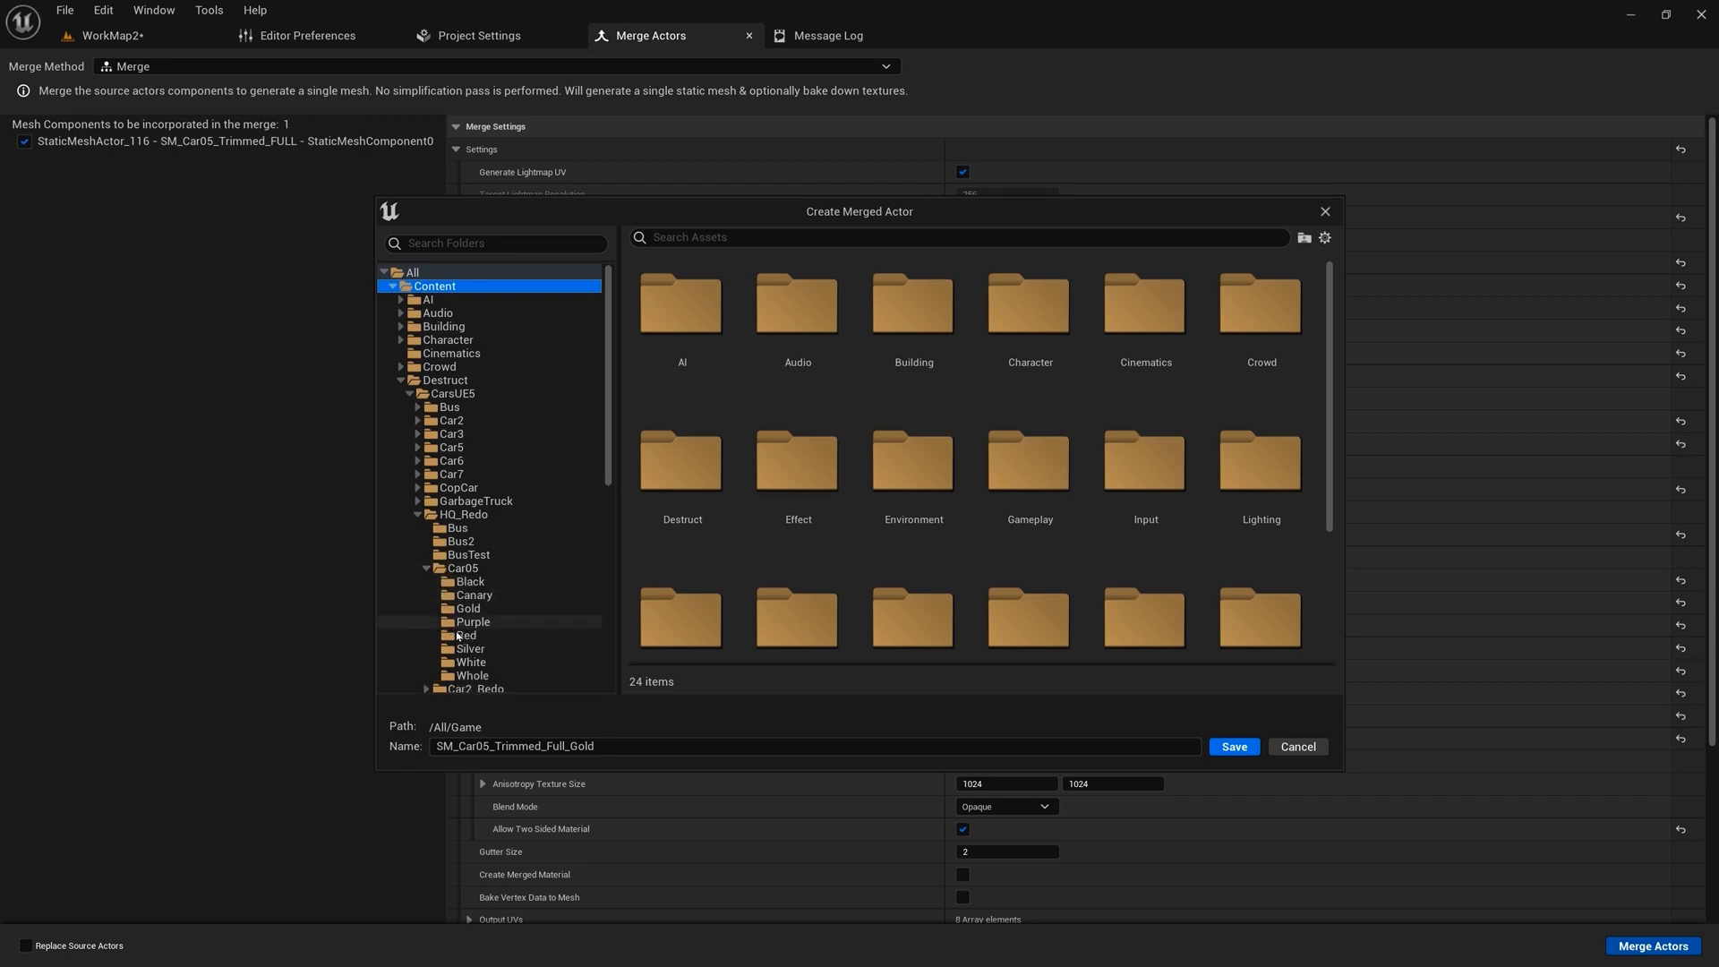
click(467, 609)
click(1231, 746)
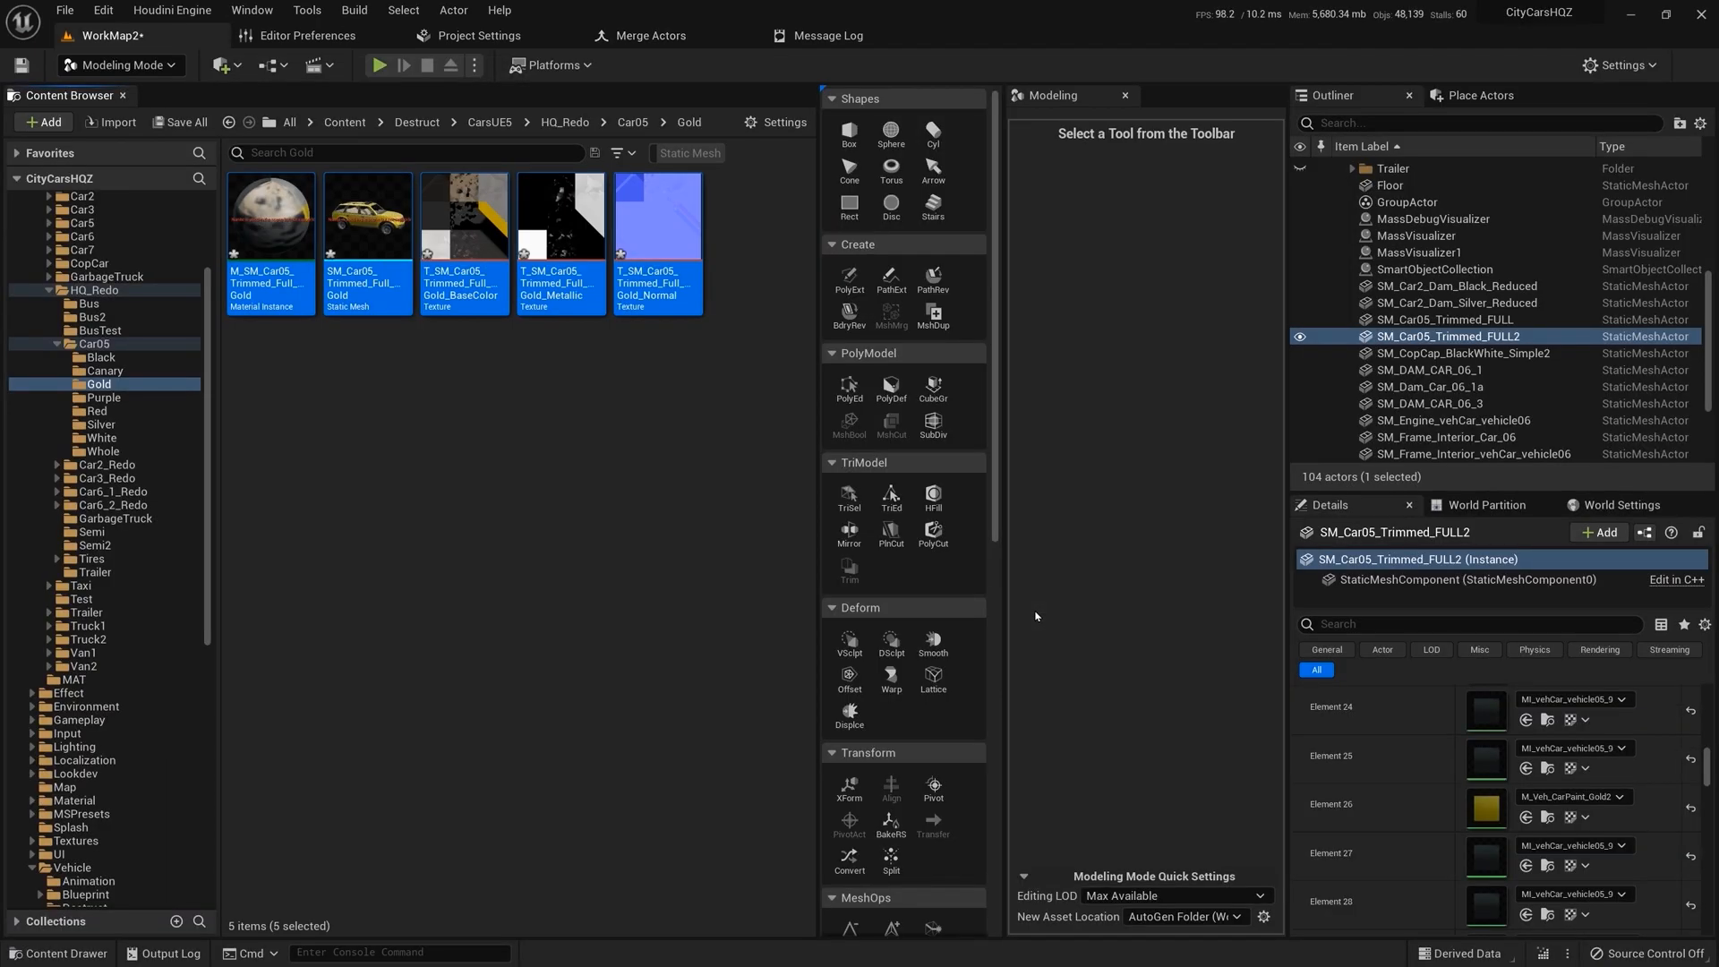
- Open the merged SM_Car05_Trimmed_Full mesh from Car05's White folder and view it in its editor
click(446, 480)
click(115, 438)
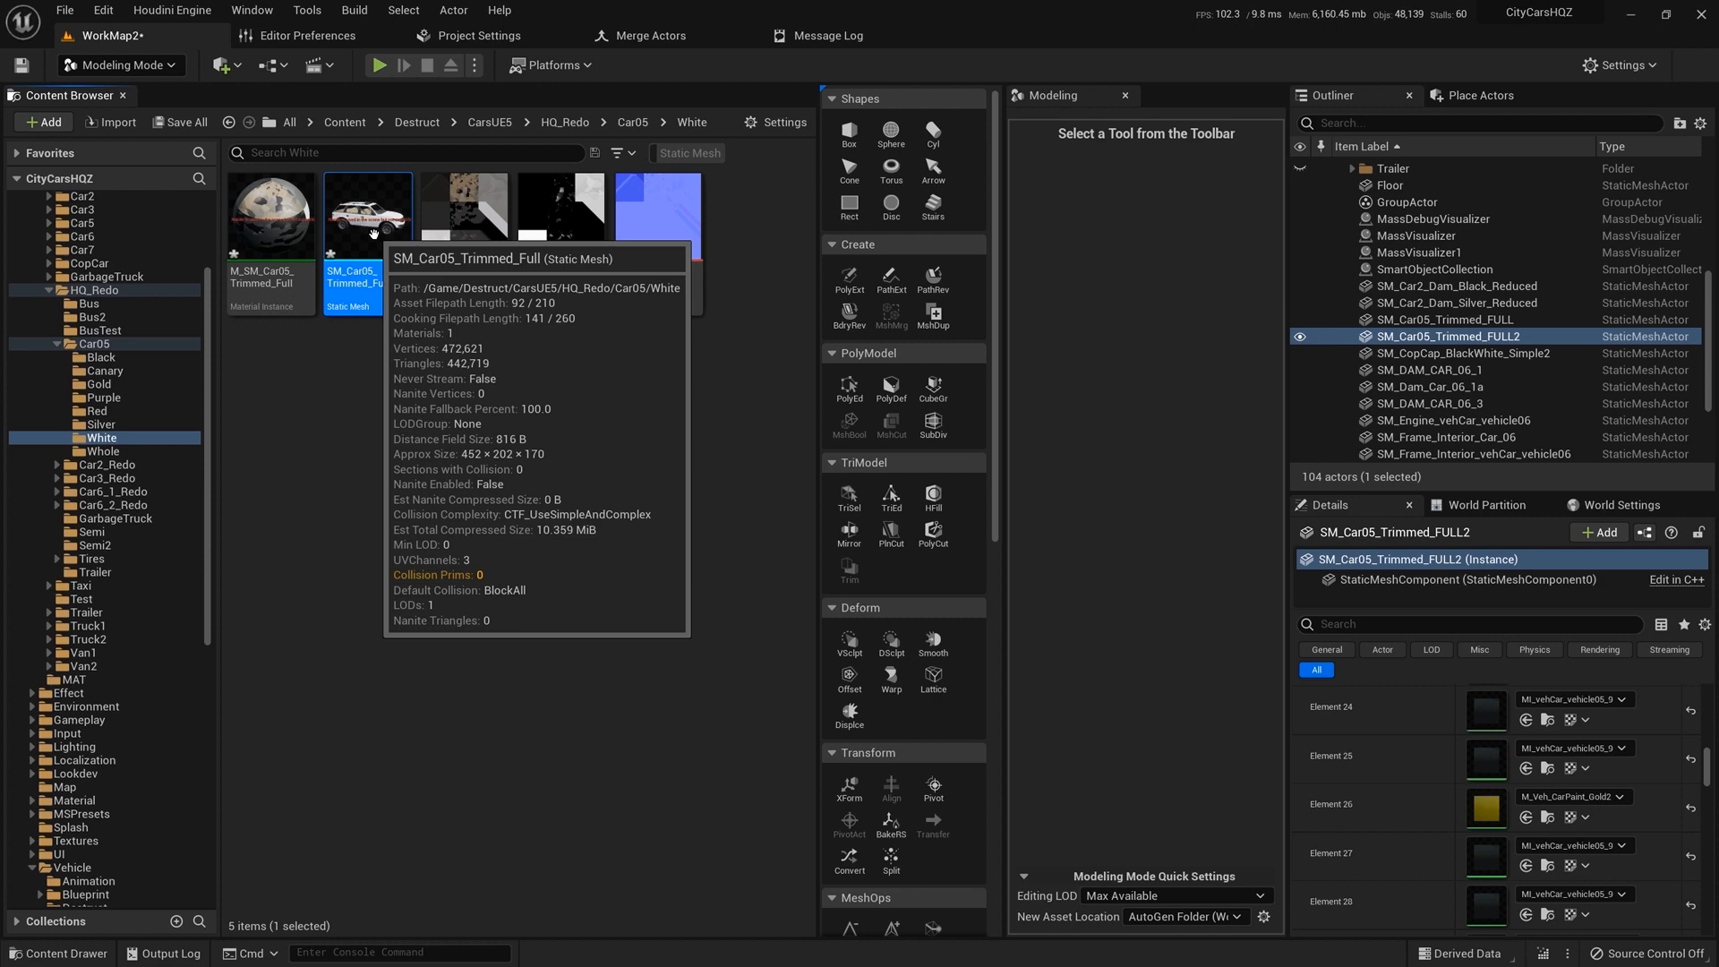
double_click(367, 269)
scroll(560, 510, up, 5)
right_drag(560, 510, 561, 573)
click(134, 39)
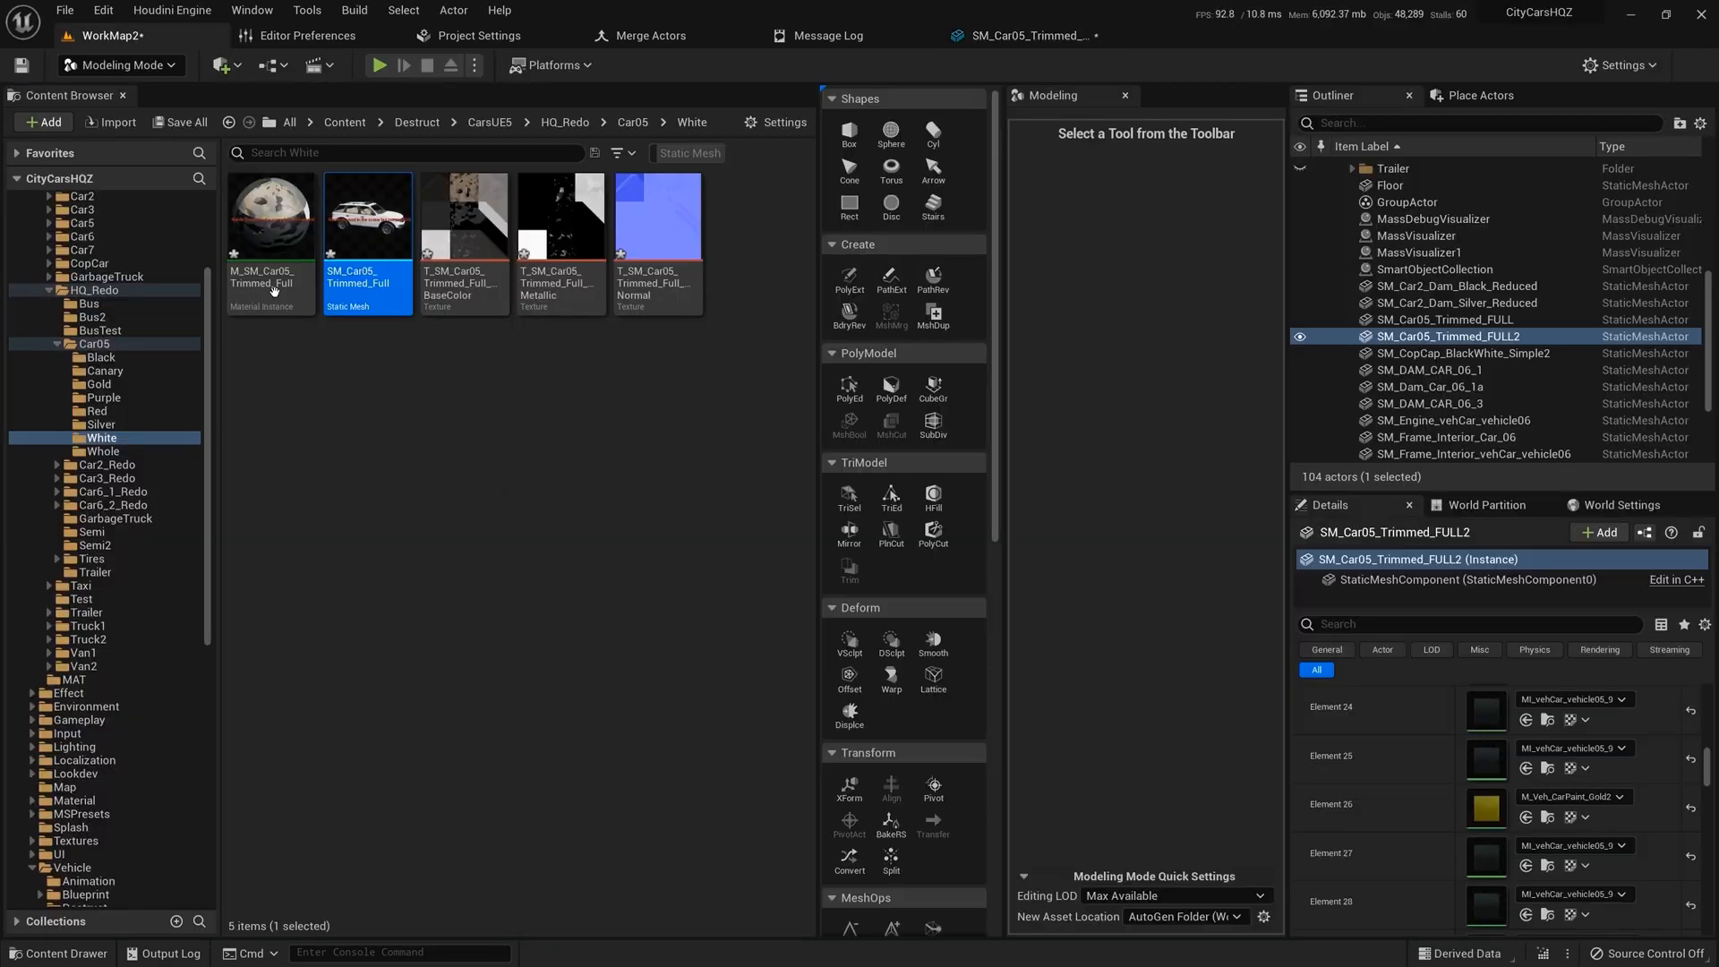
- Try the baked M_SM_Car05_Trimmed_Full_Gold material on the white merged mesh and view the whole car with it
click(98, 384)
click(270, 224)
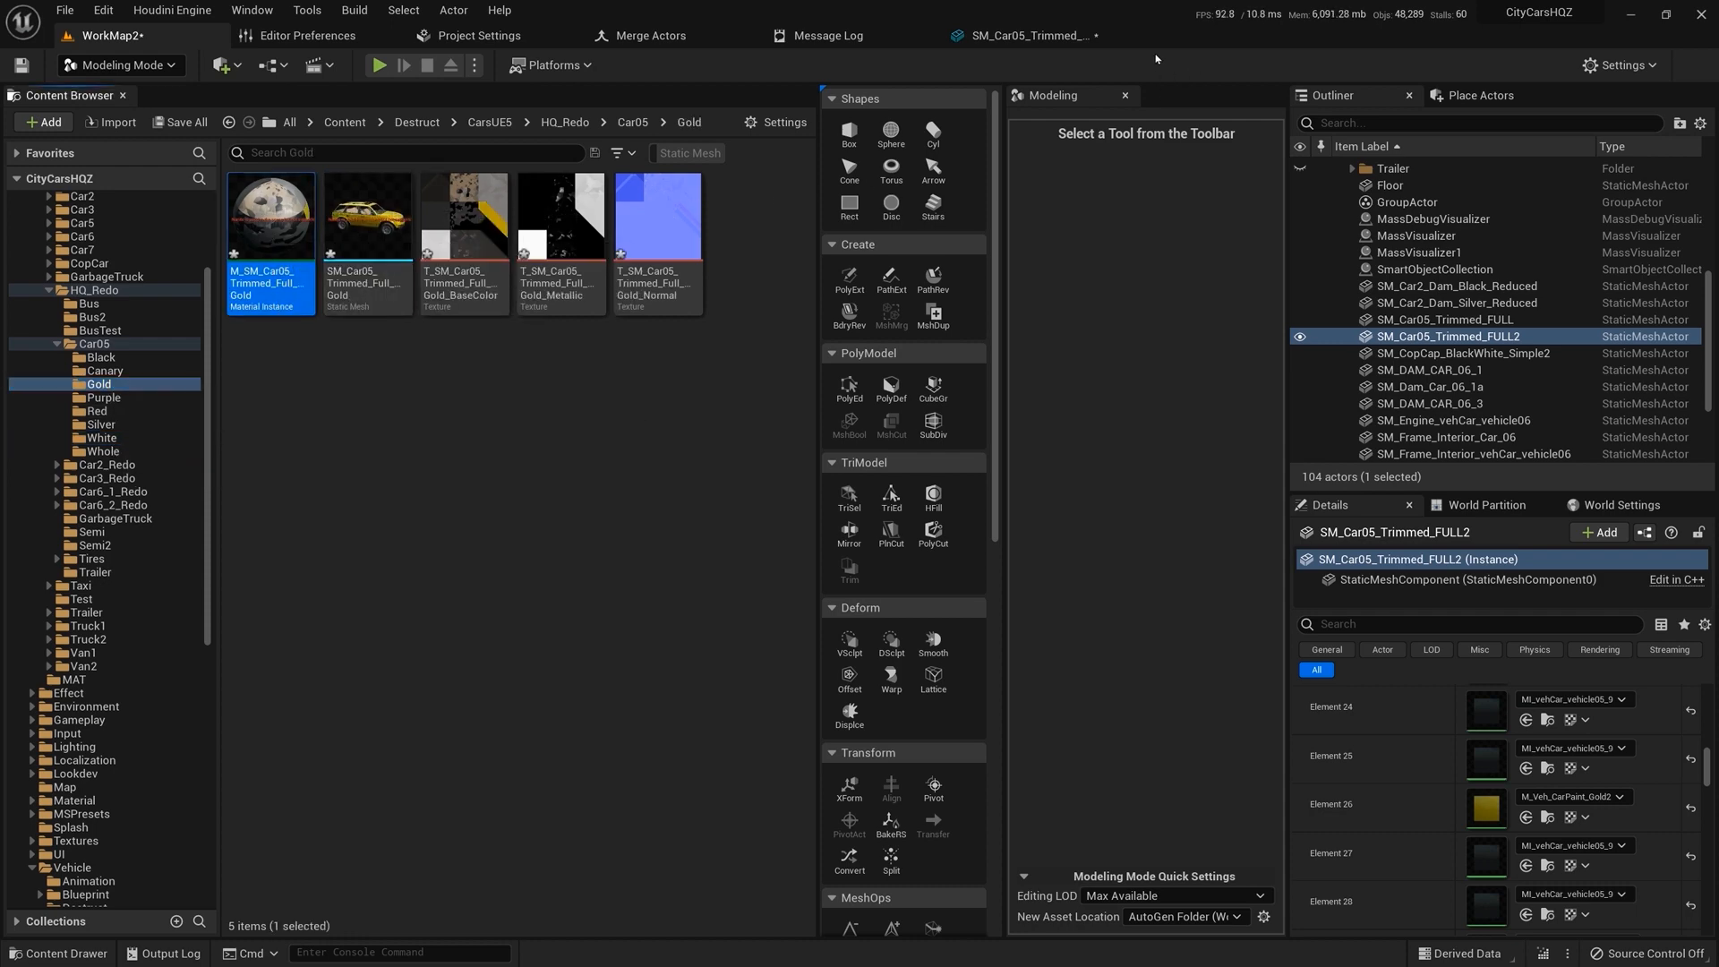
click(1025, 34)
click(1425, 221)
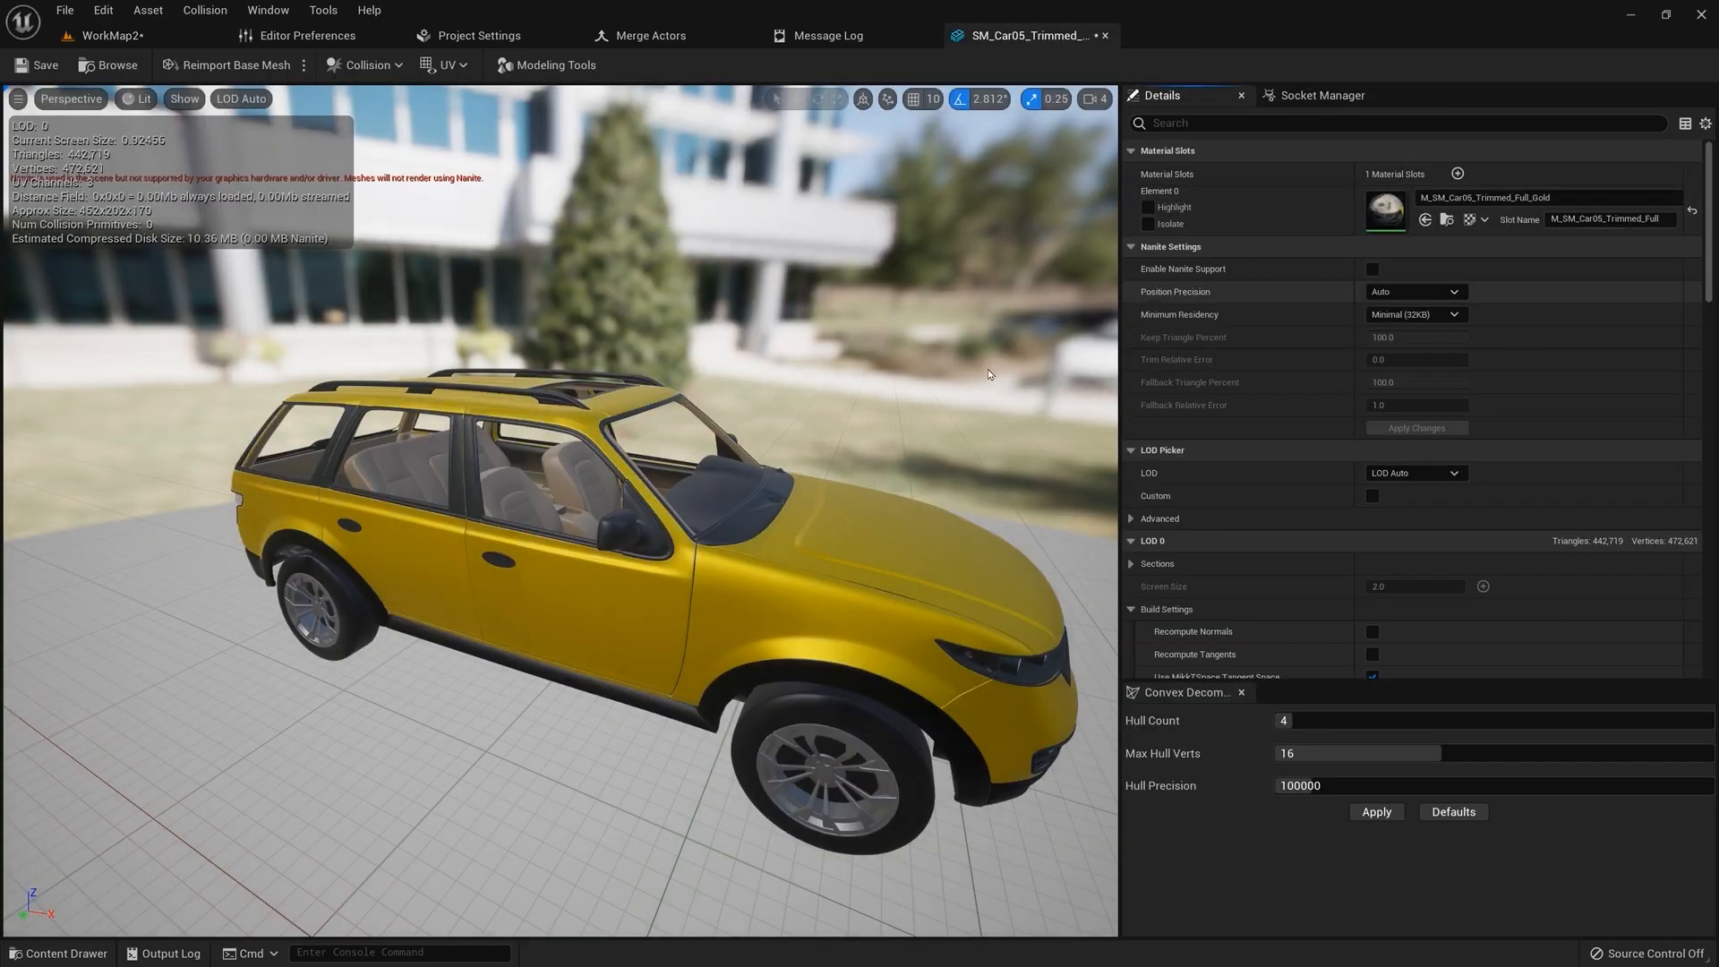
drag(573, 502, 502, 430)
scroll(716, 455, down, 3)
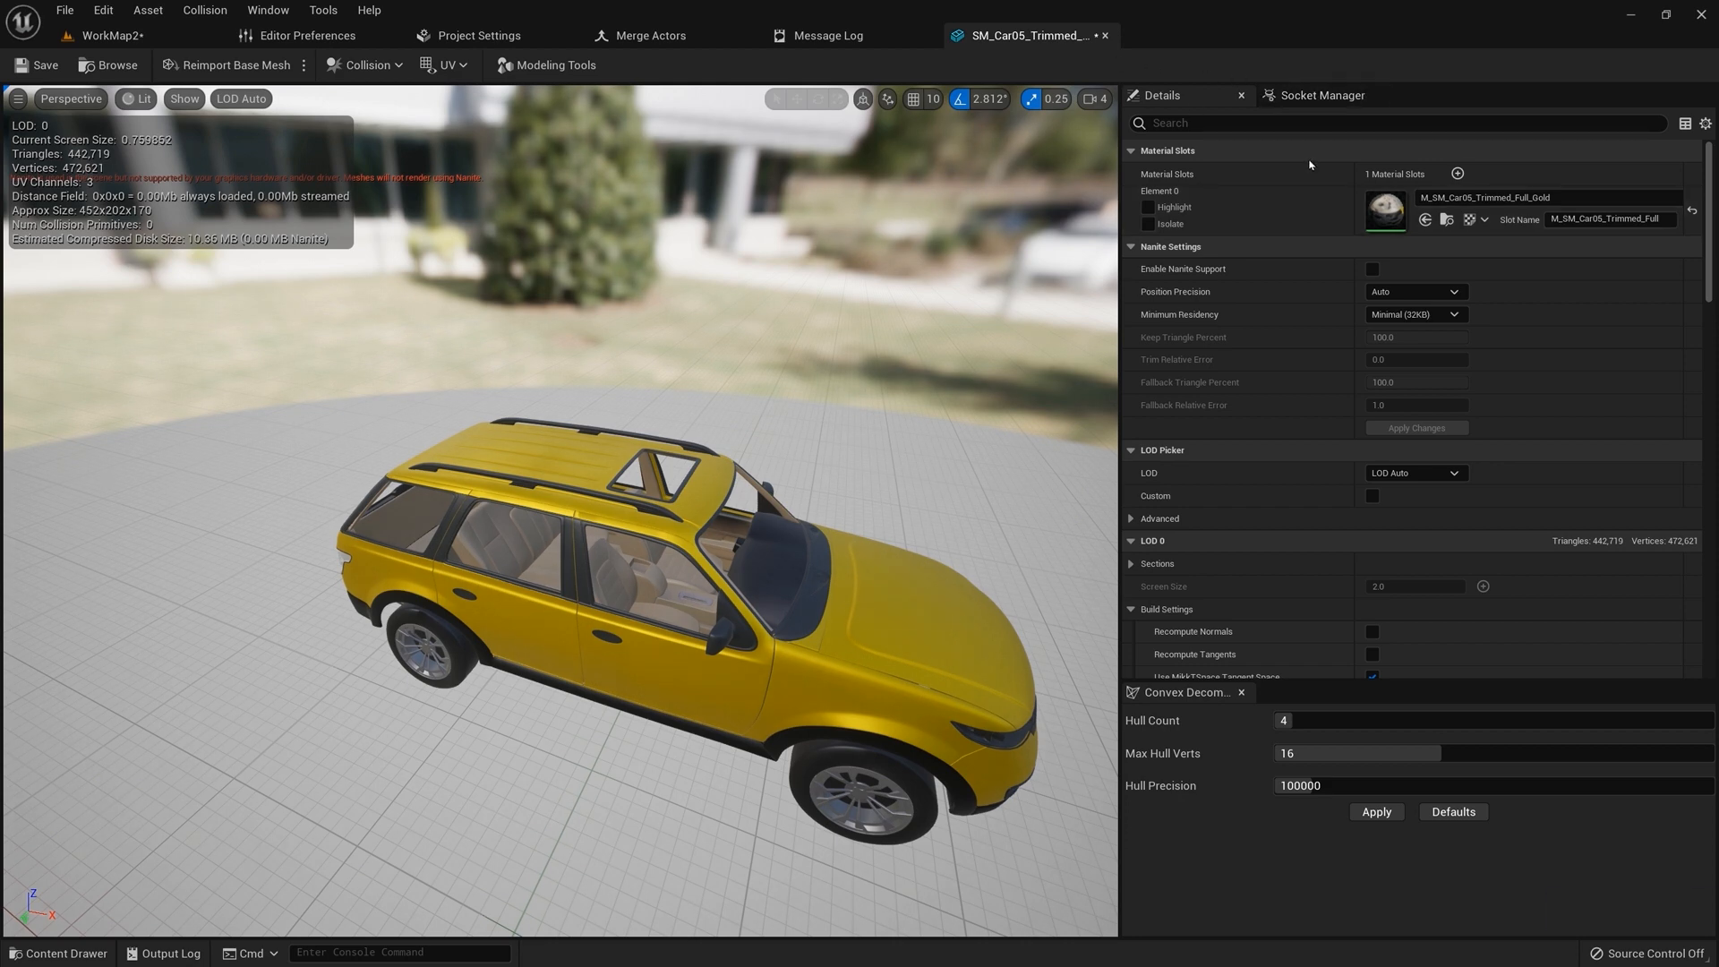
- Undo the material change on the merged mesh, close its editor and return to the level
key(ctrl+z)
click(1105, 35)
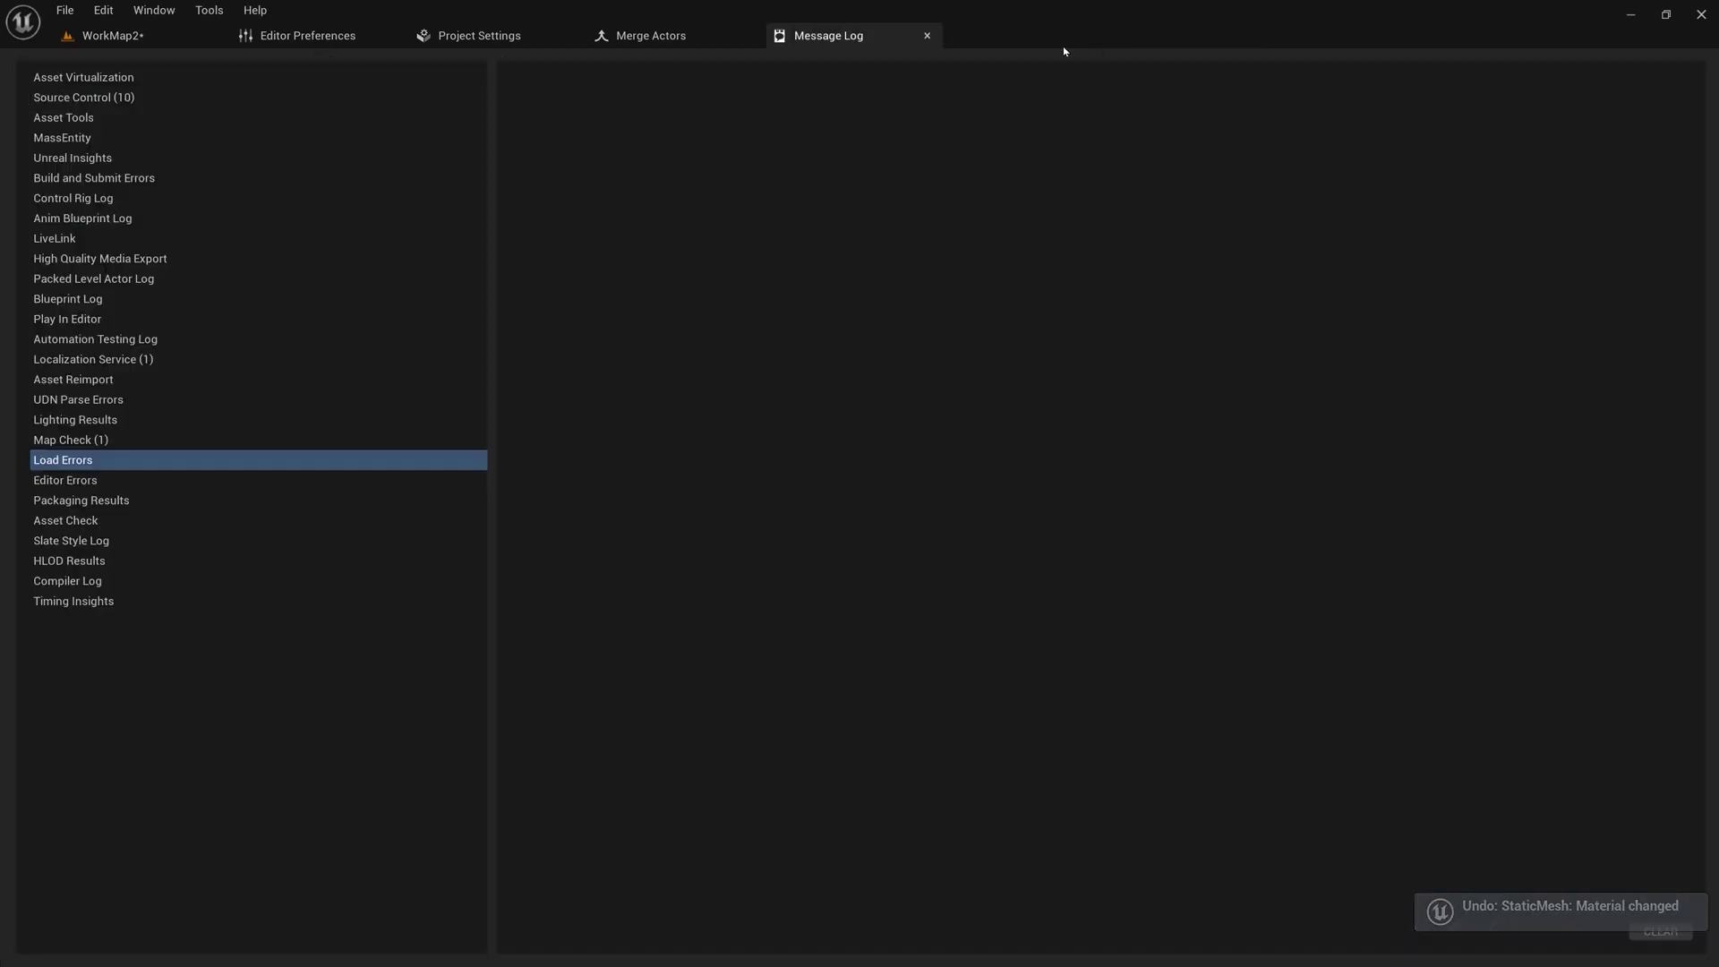
click(185, 38)
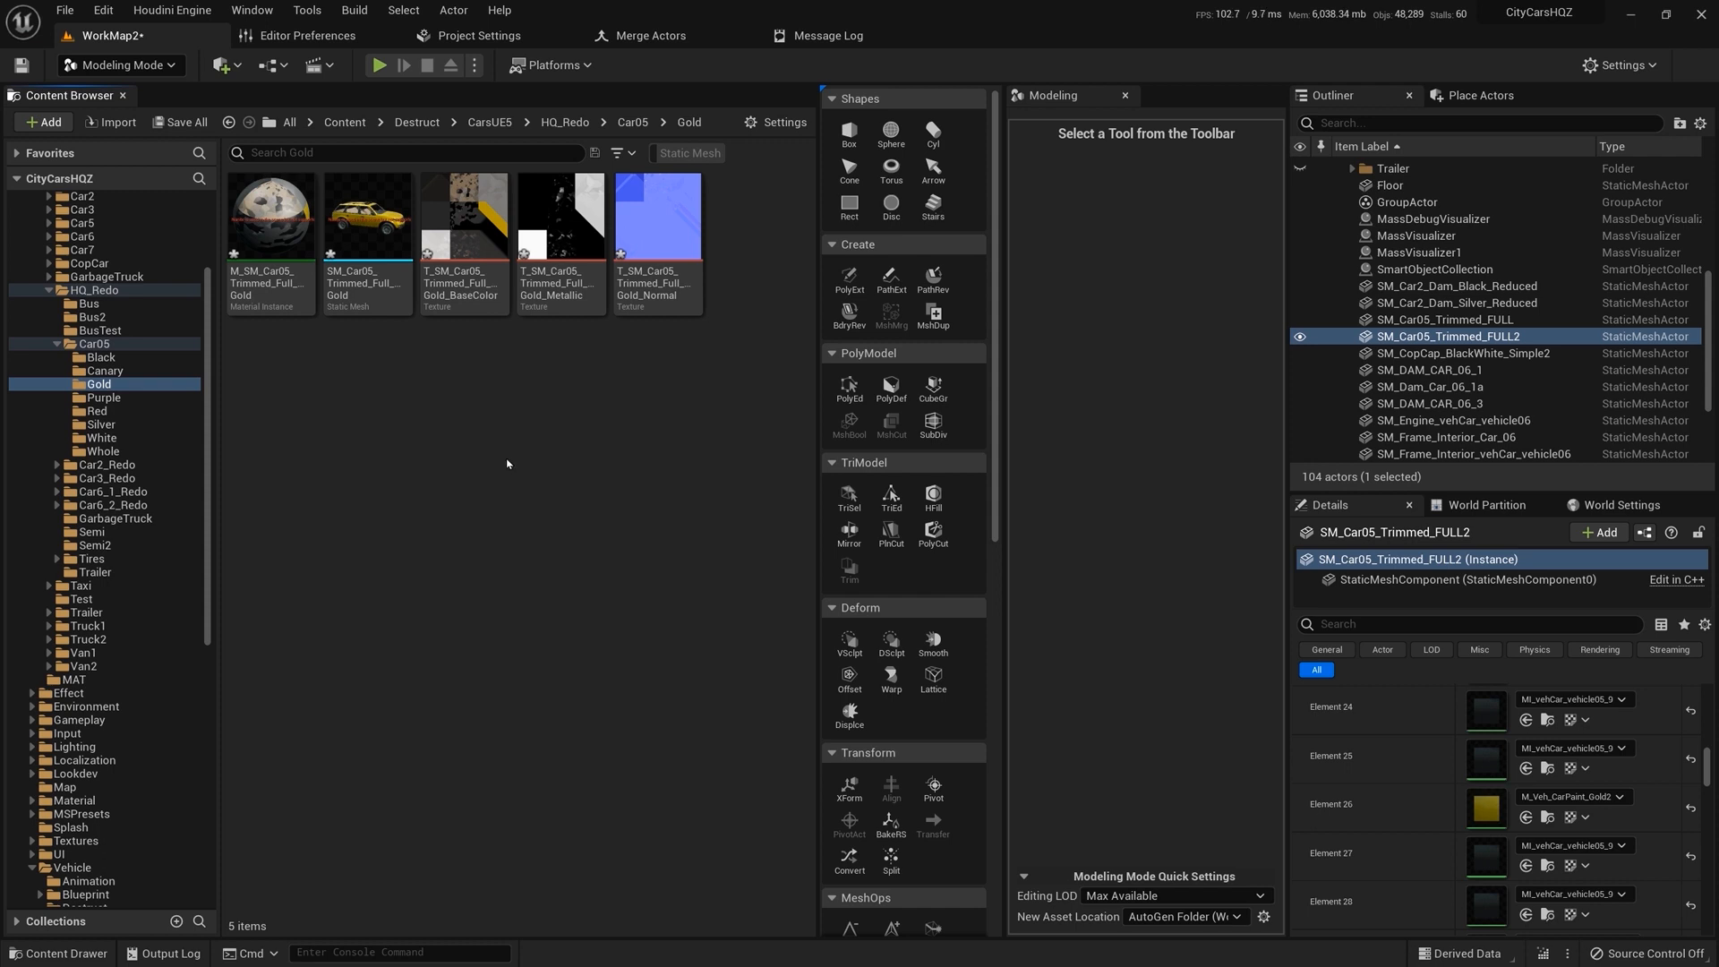
- Check the details of the Gold folder's baked material and normal texture and of the White folder's merged mesh
click(270, 245)
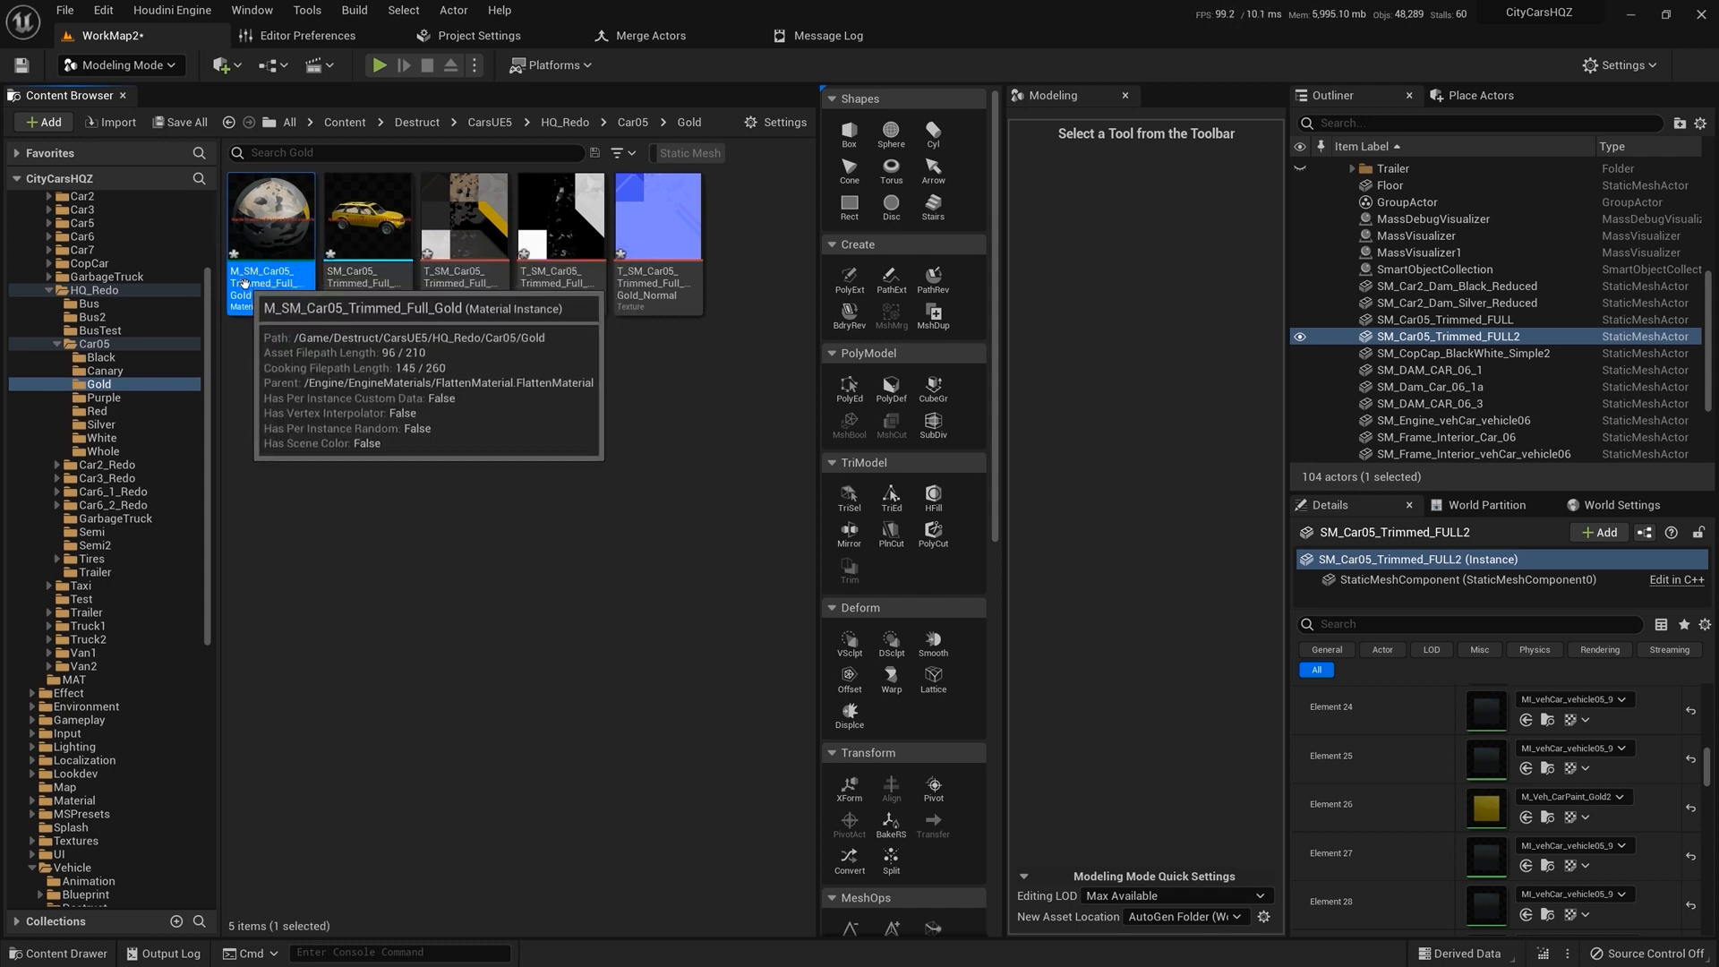
click(576, 426)
click(658, 234)
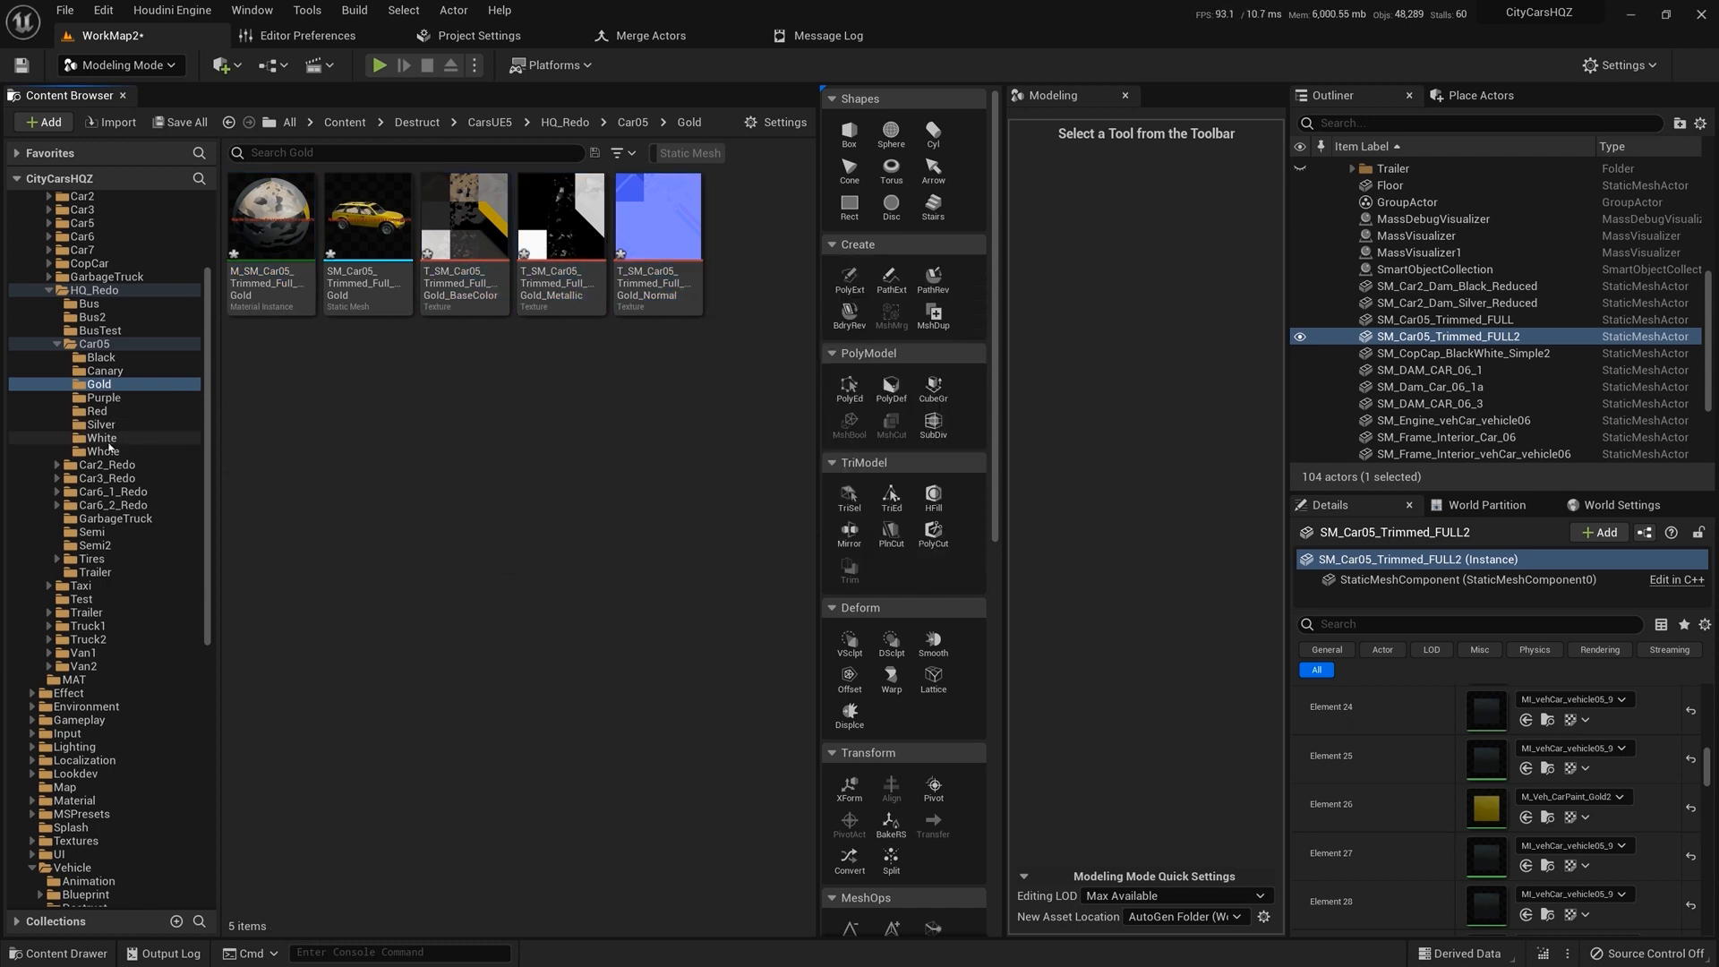
click(101, 438)
click(367, 228)
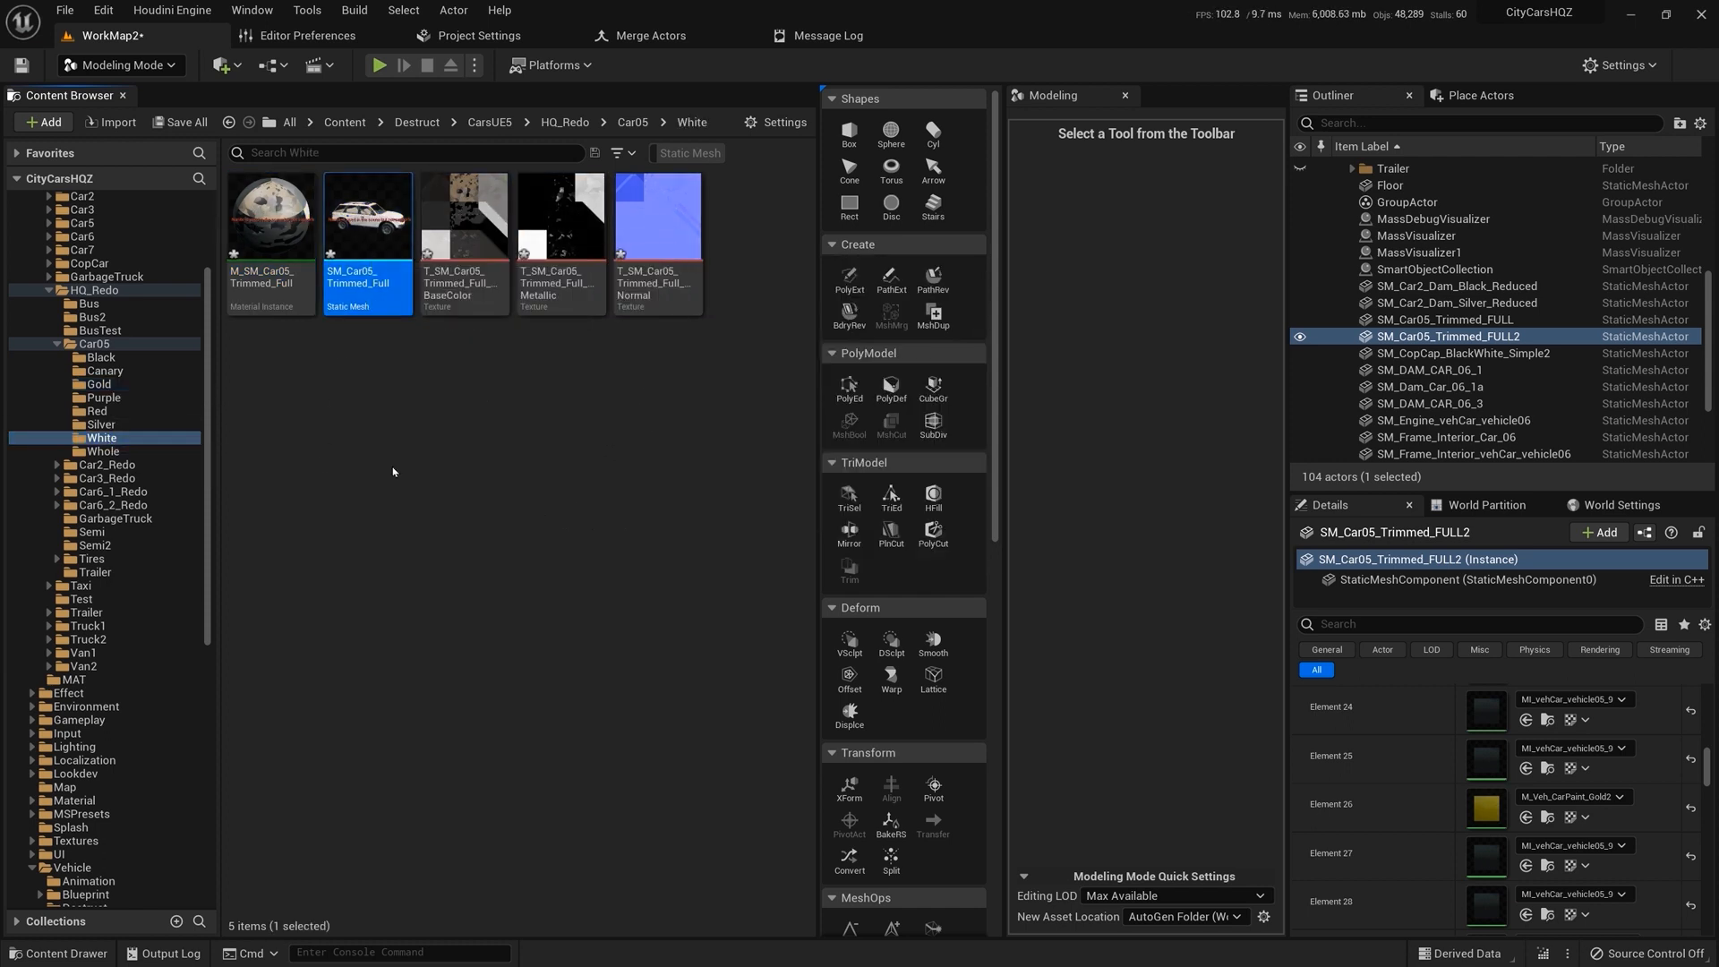
mouse_move(367, 212)
click(429, 423)
click(365, 251)
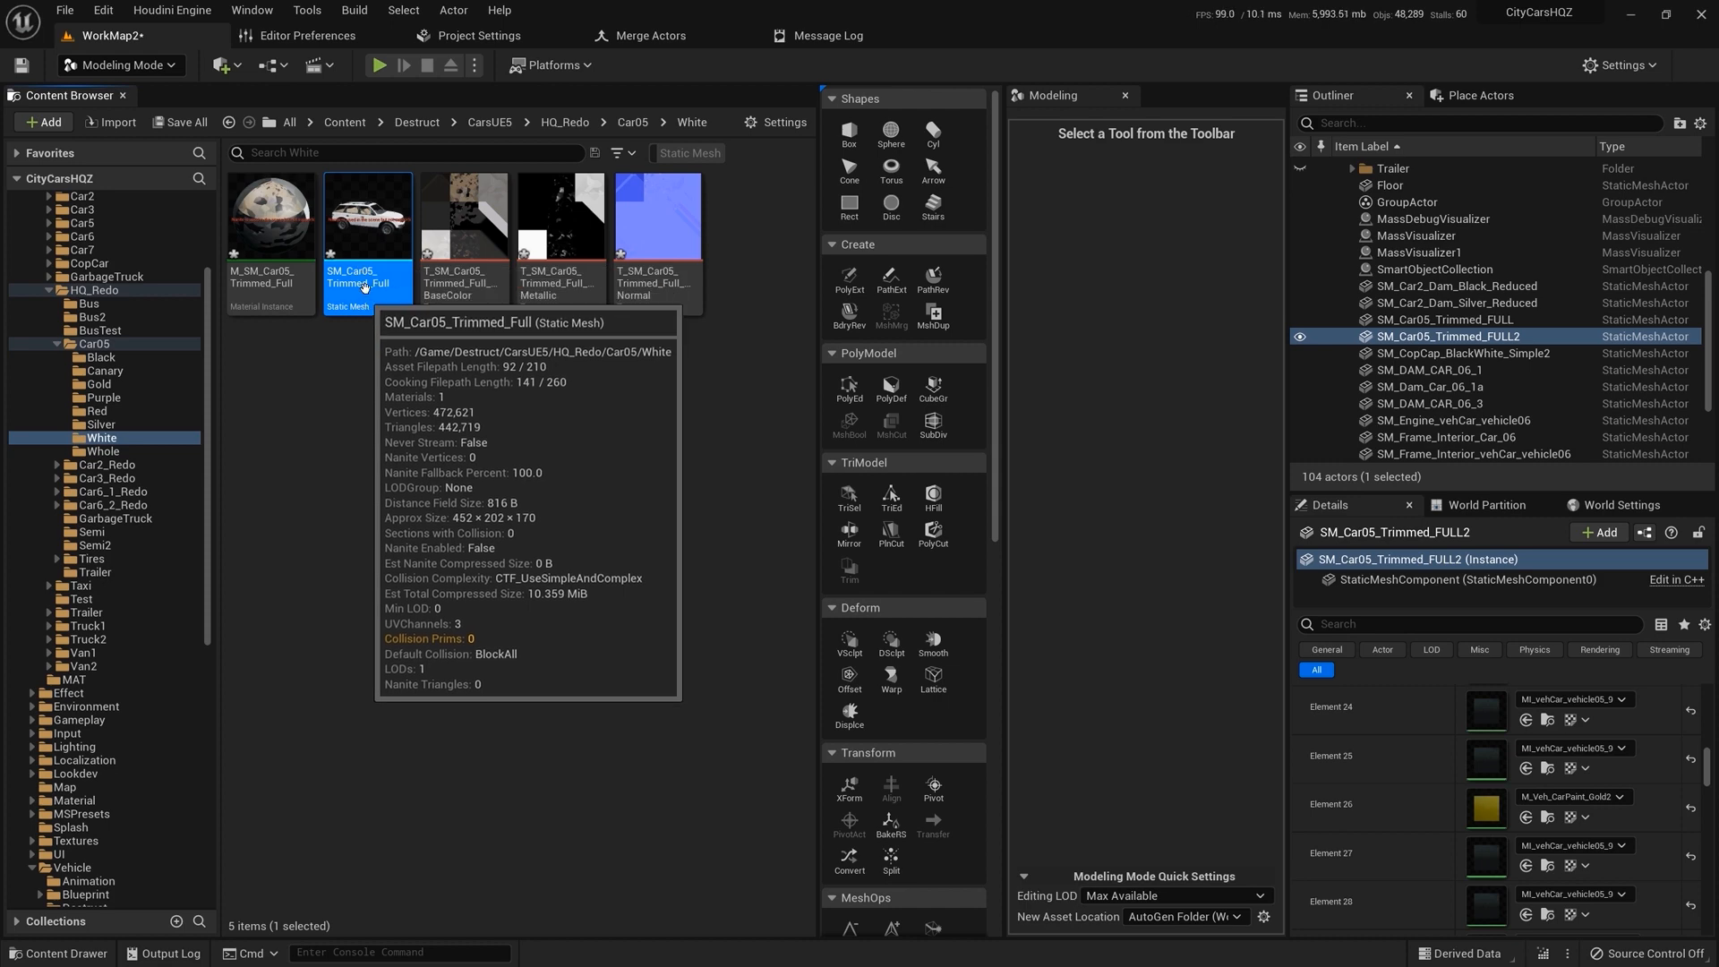
- Add a simplified convex collision hull around the white merged SM_Car05_Trimmed_Full mesh, save the mesh and close its editor
double_click(367, 247)
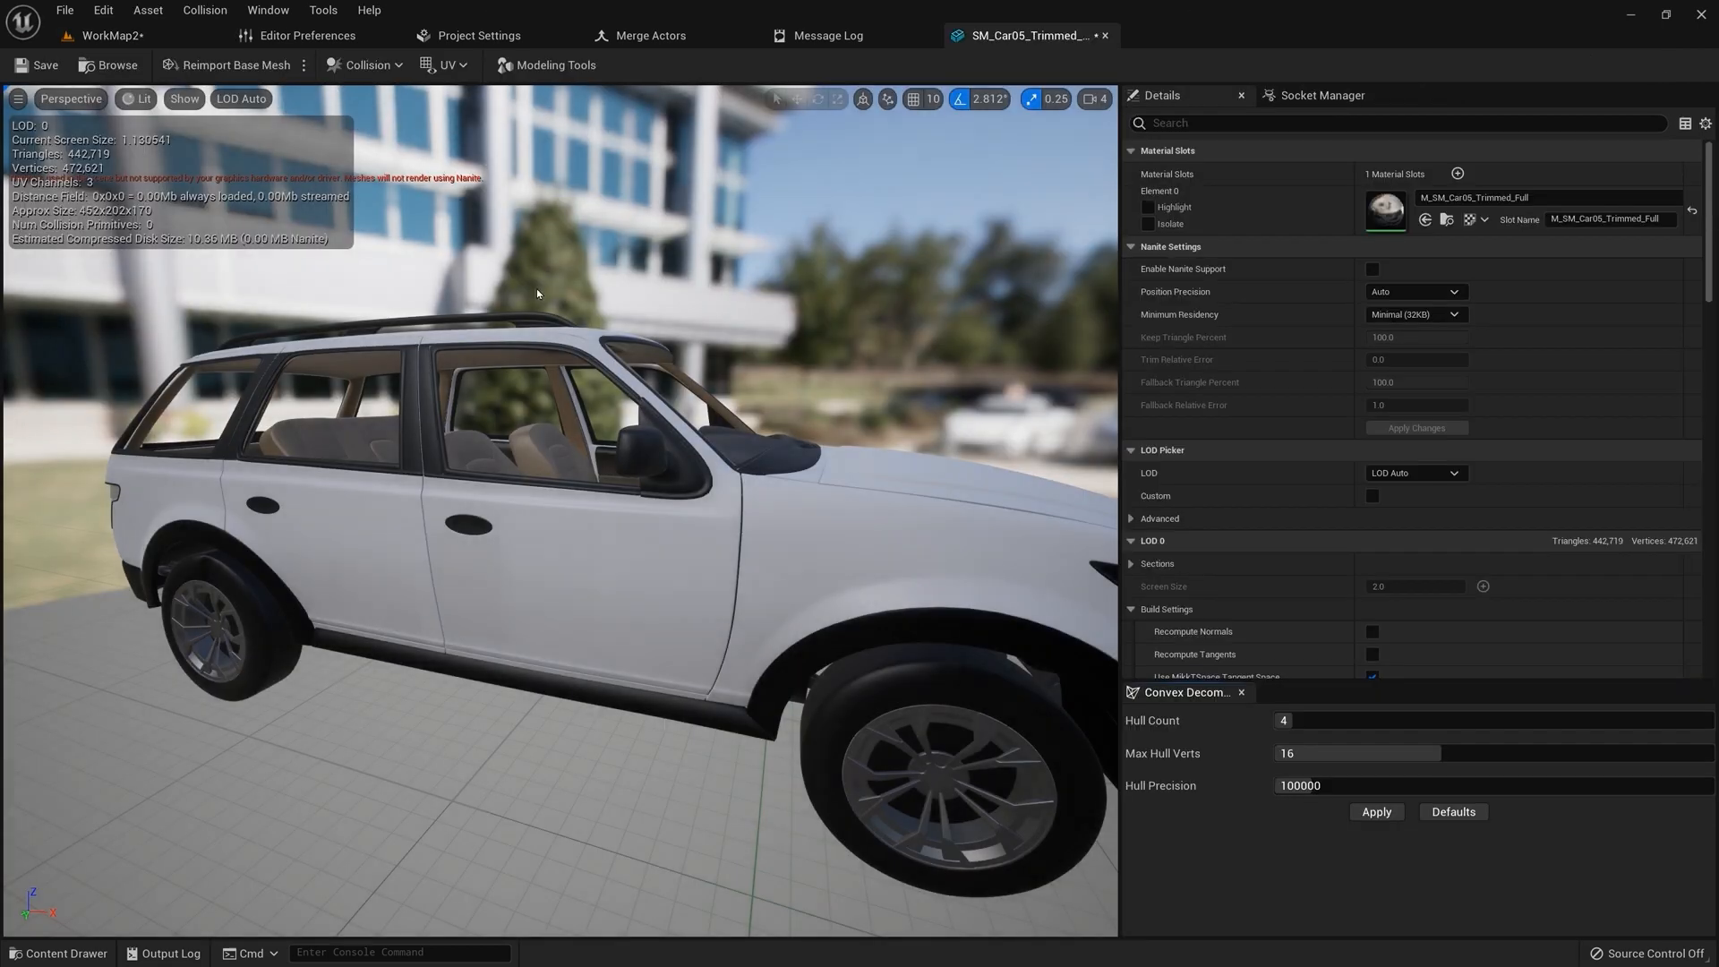
click(366, 64)
click(390, 222)
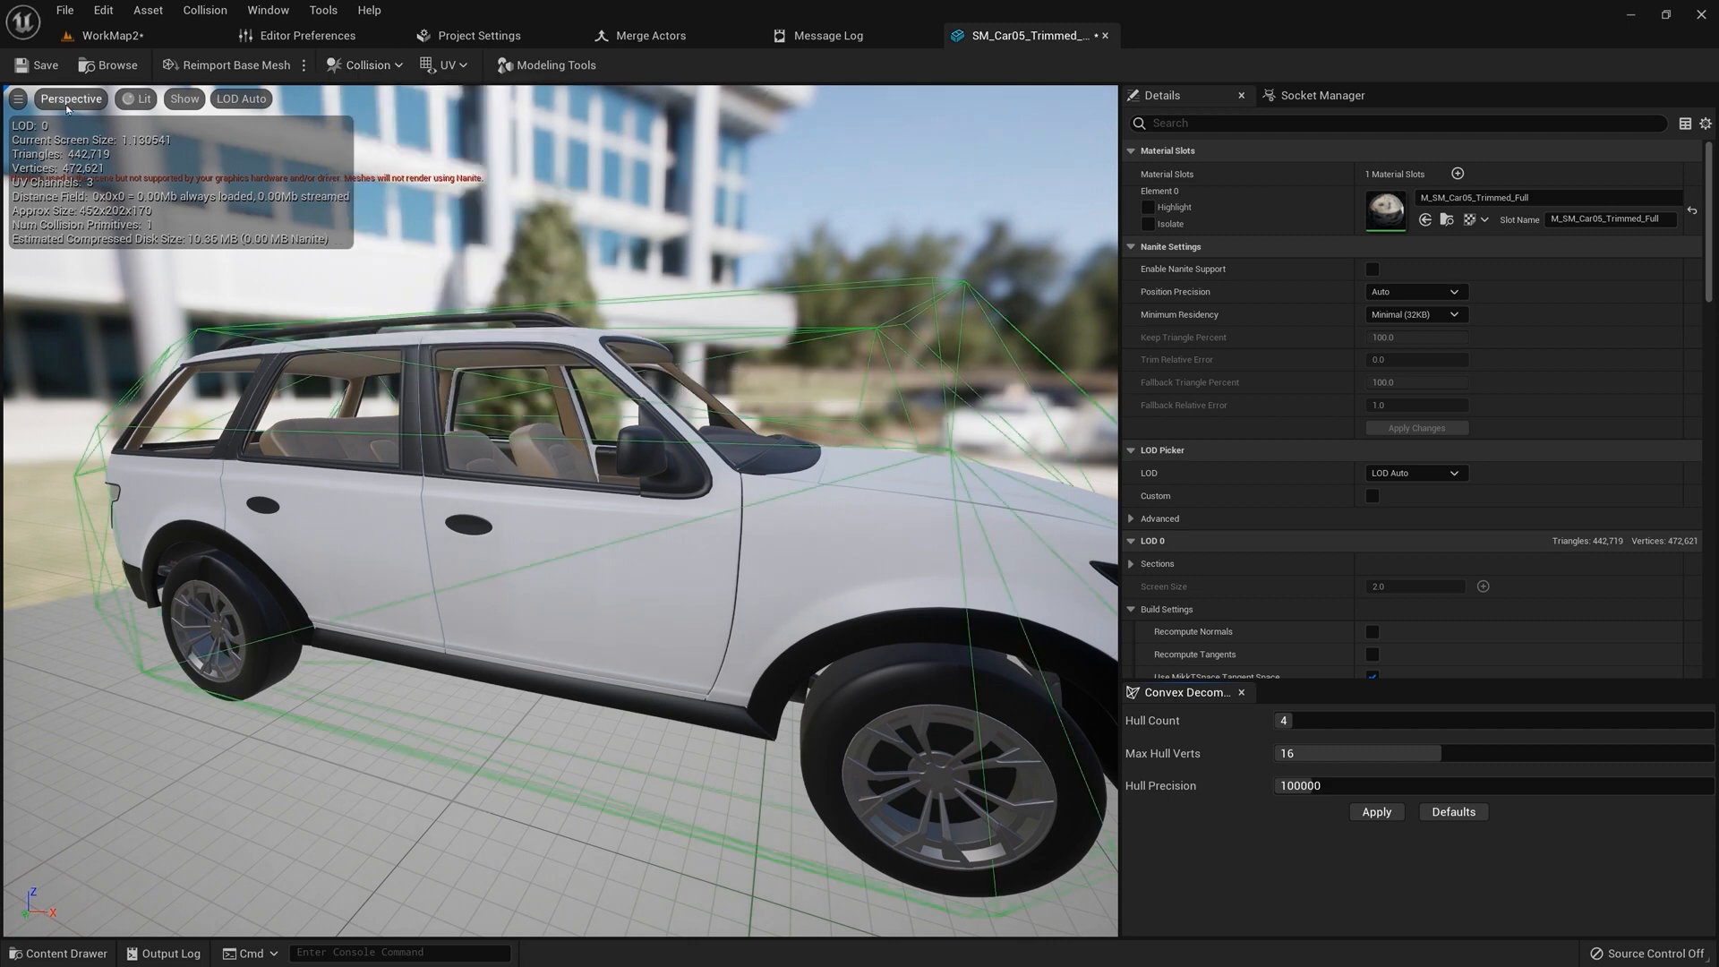
click(36, 64)
click(1105, 37)
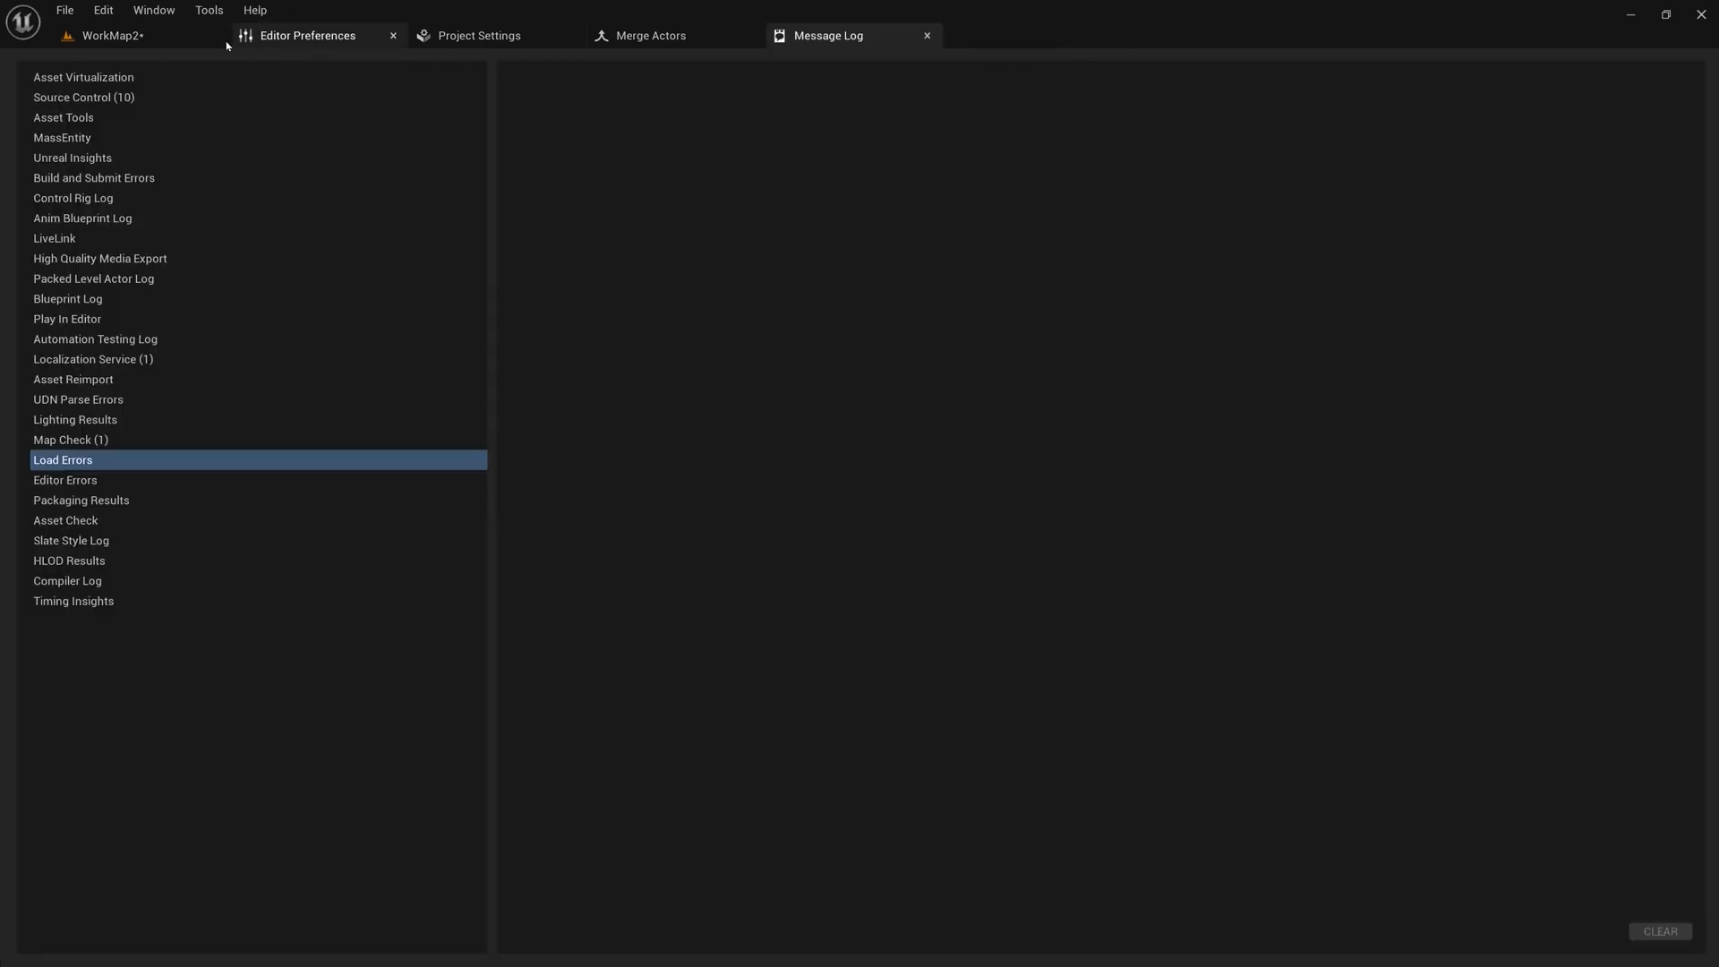
click(117, 36)
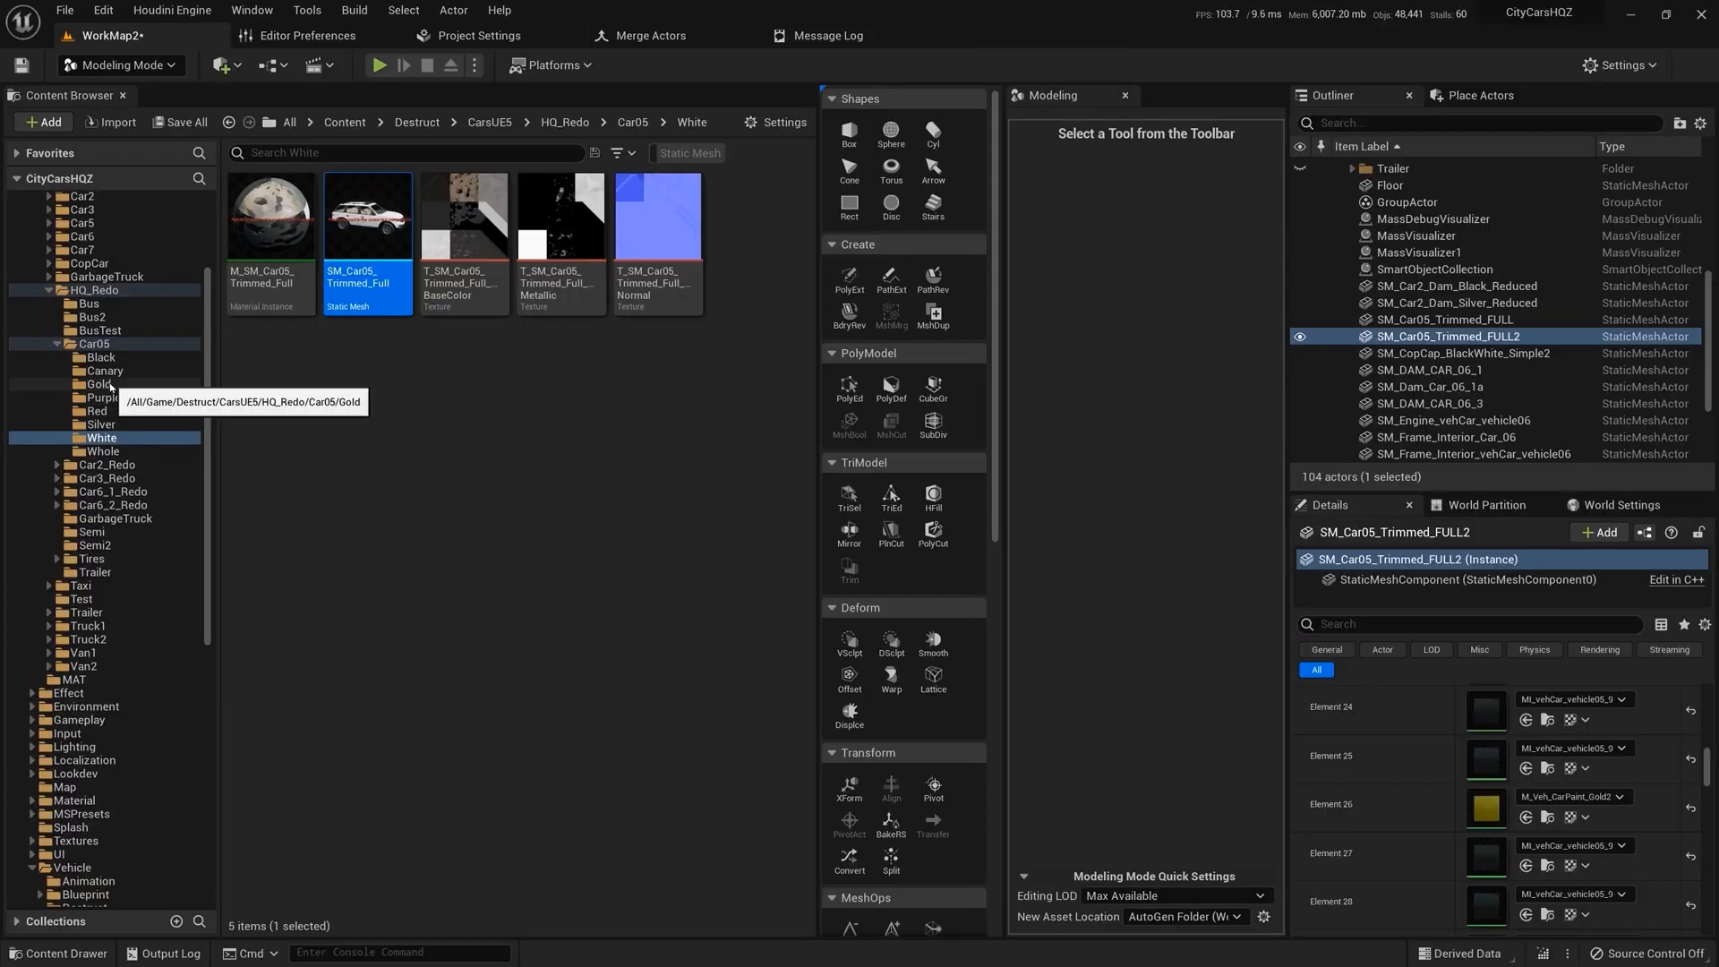
- Move the merged SM_Car05_Trimmed_Full mesh from the White folder into Car05's Whole folder and save all changes
drag(367, 224, 118, 453)
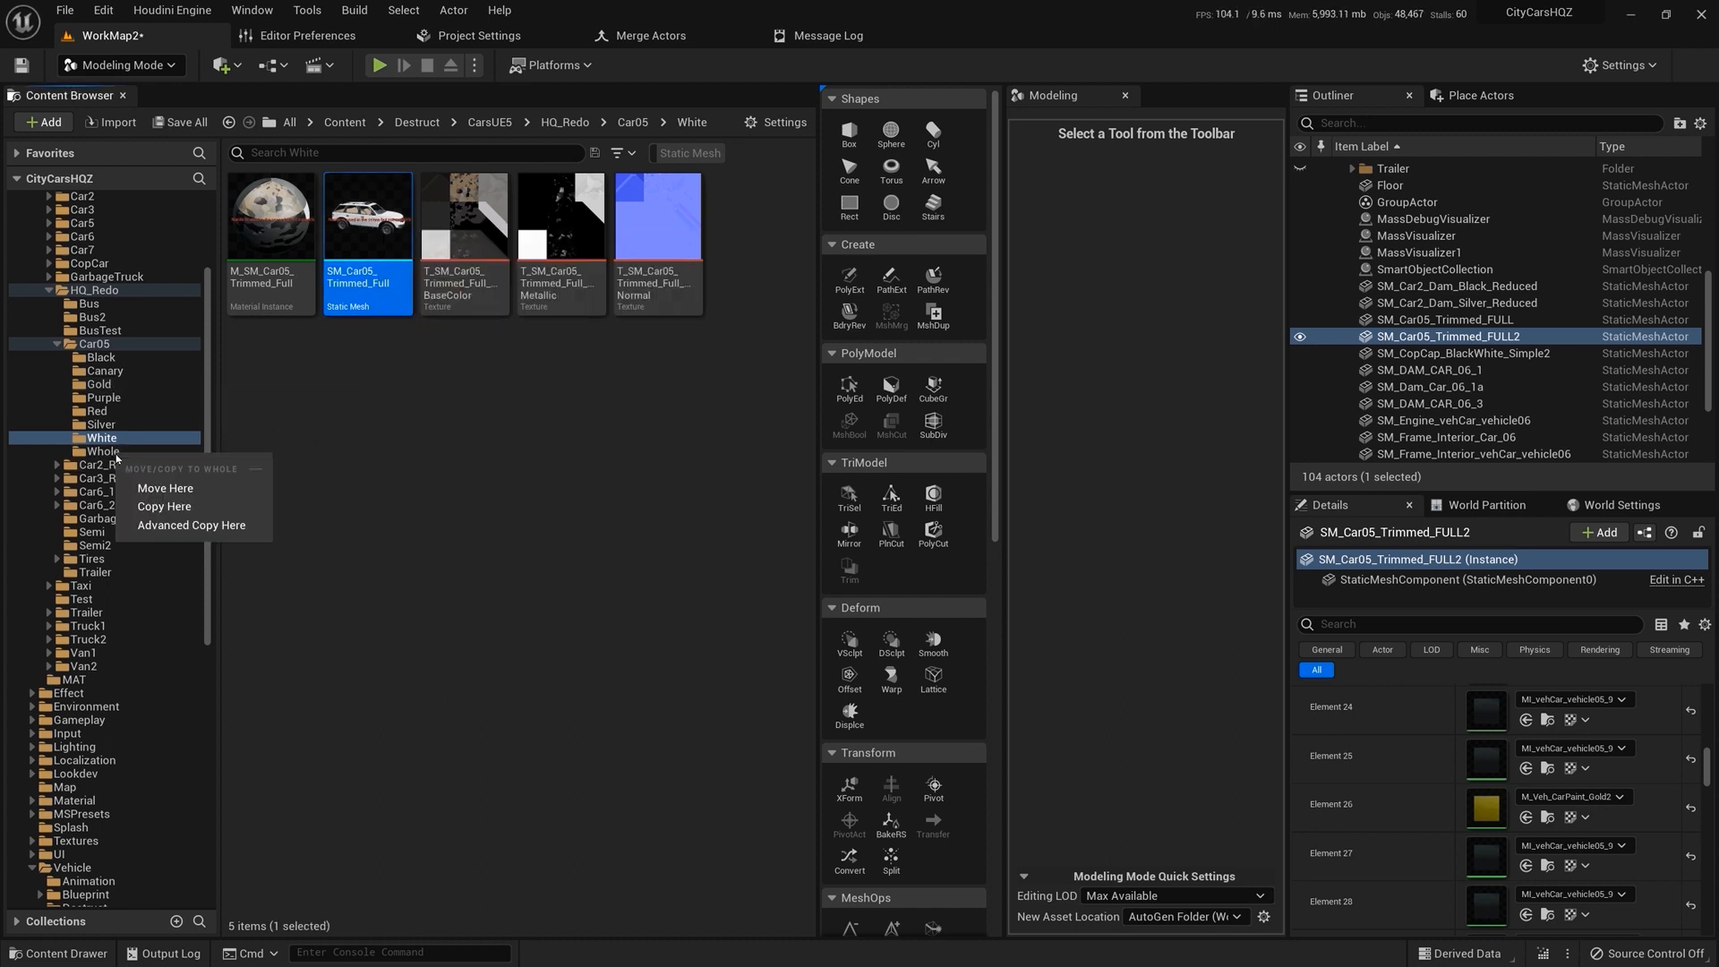
click(150, 489)
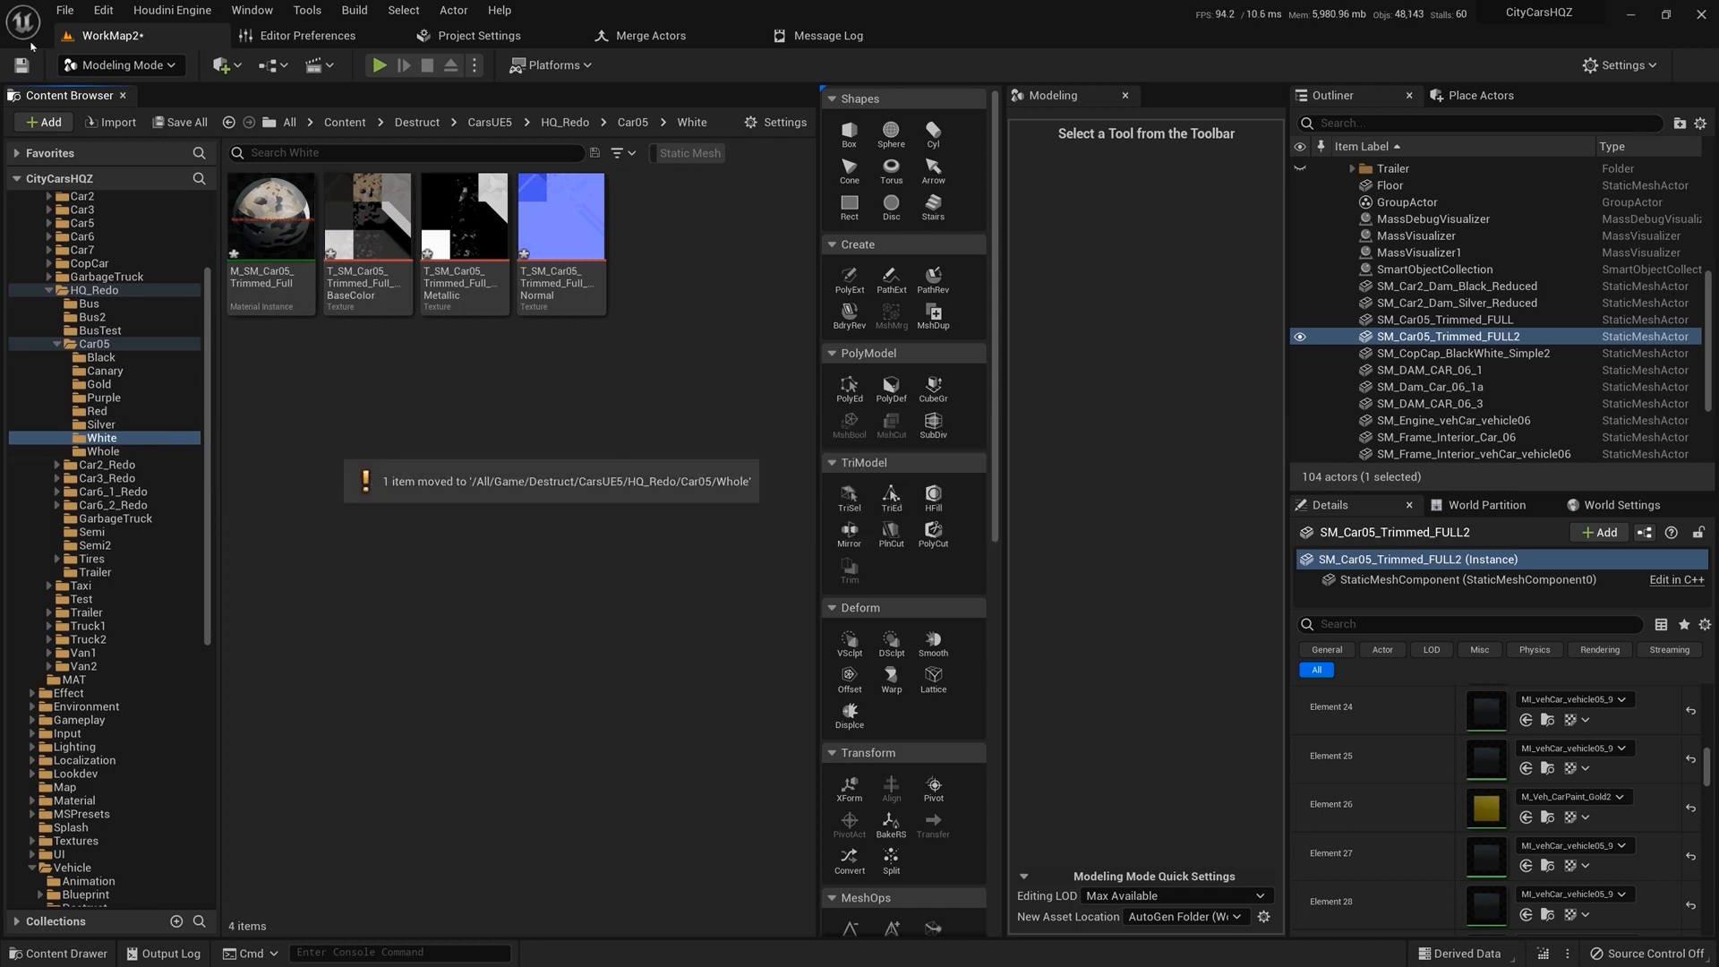
click(65, 11)
click(120, 205)
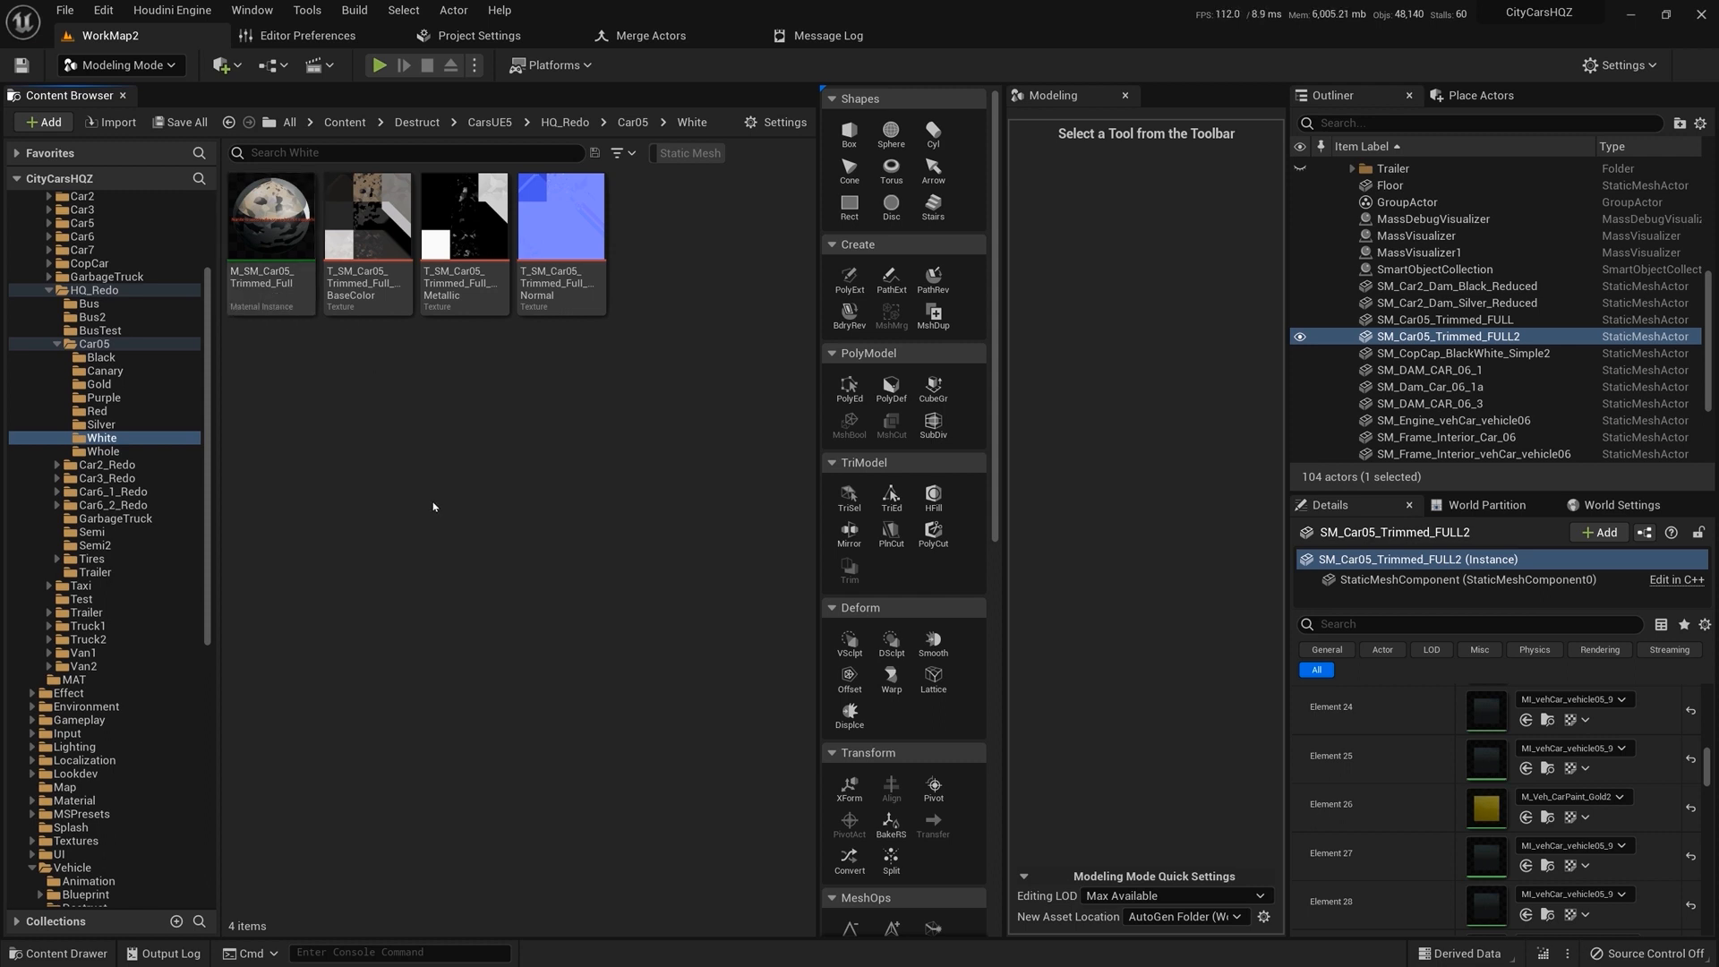
click(273, 269)
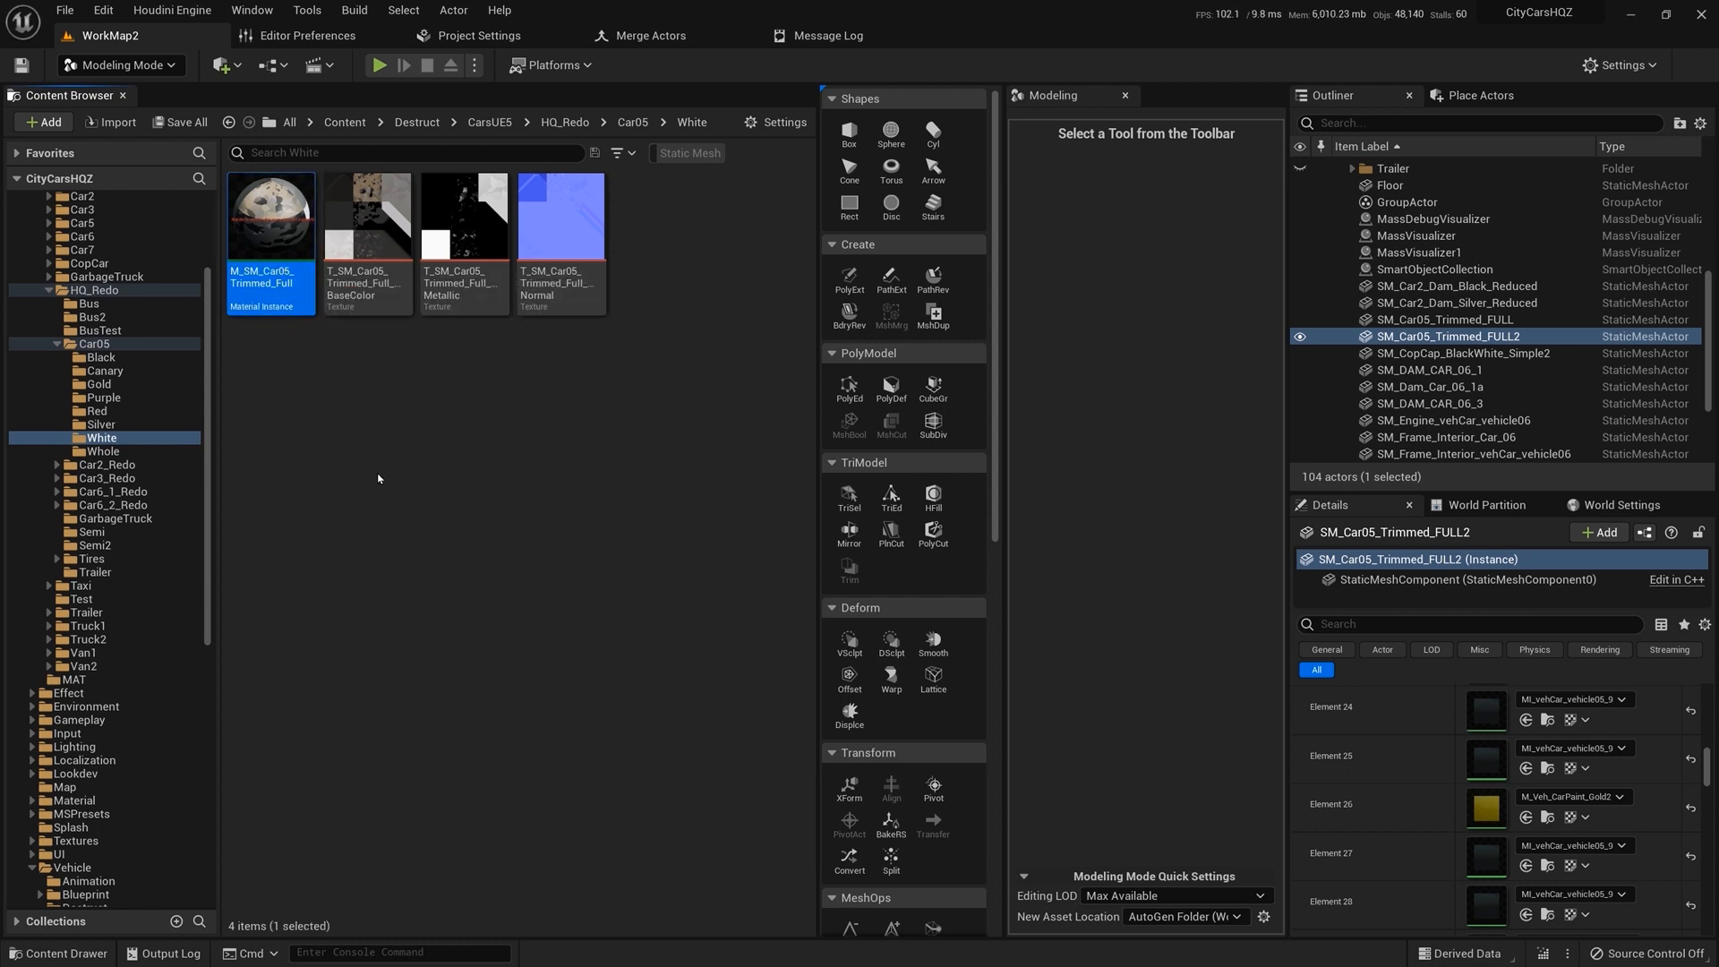
- Inspect the White folder's baked M_SM_Car05_Trimmed_Full material instance, close its editor and return to the level
double_click(272, 237)
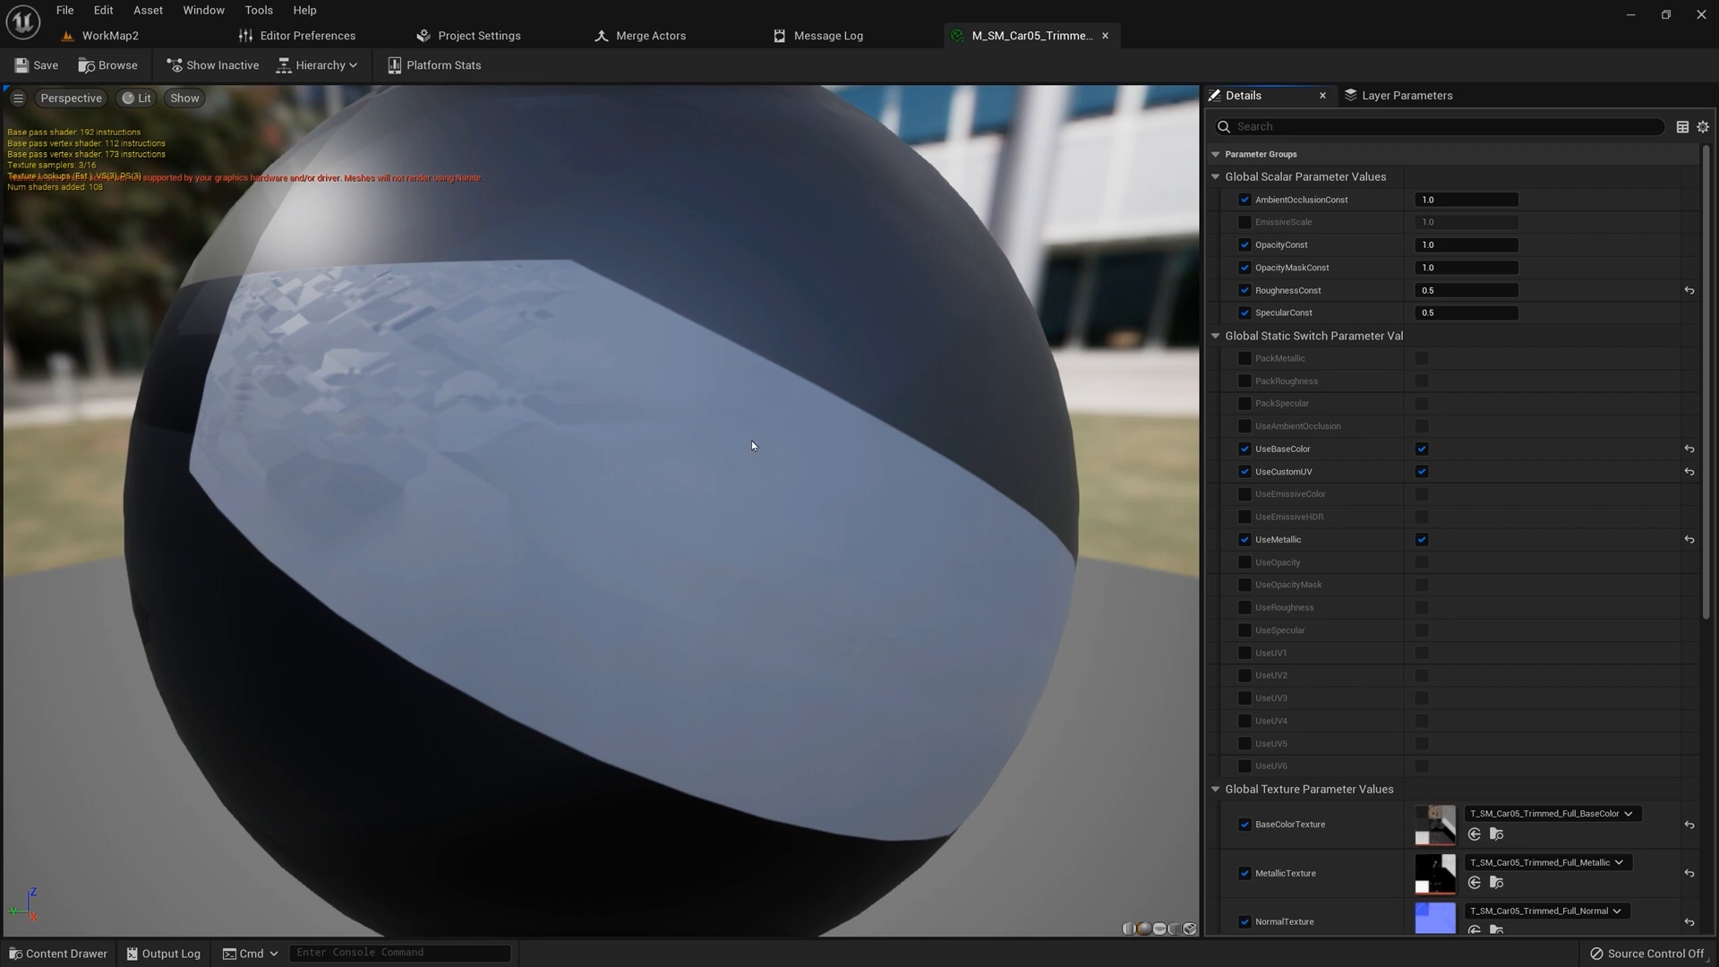
click(1105, 37)
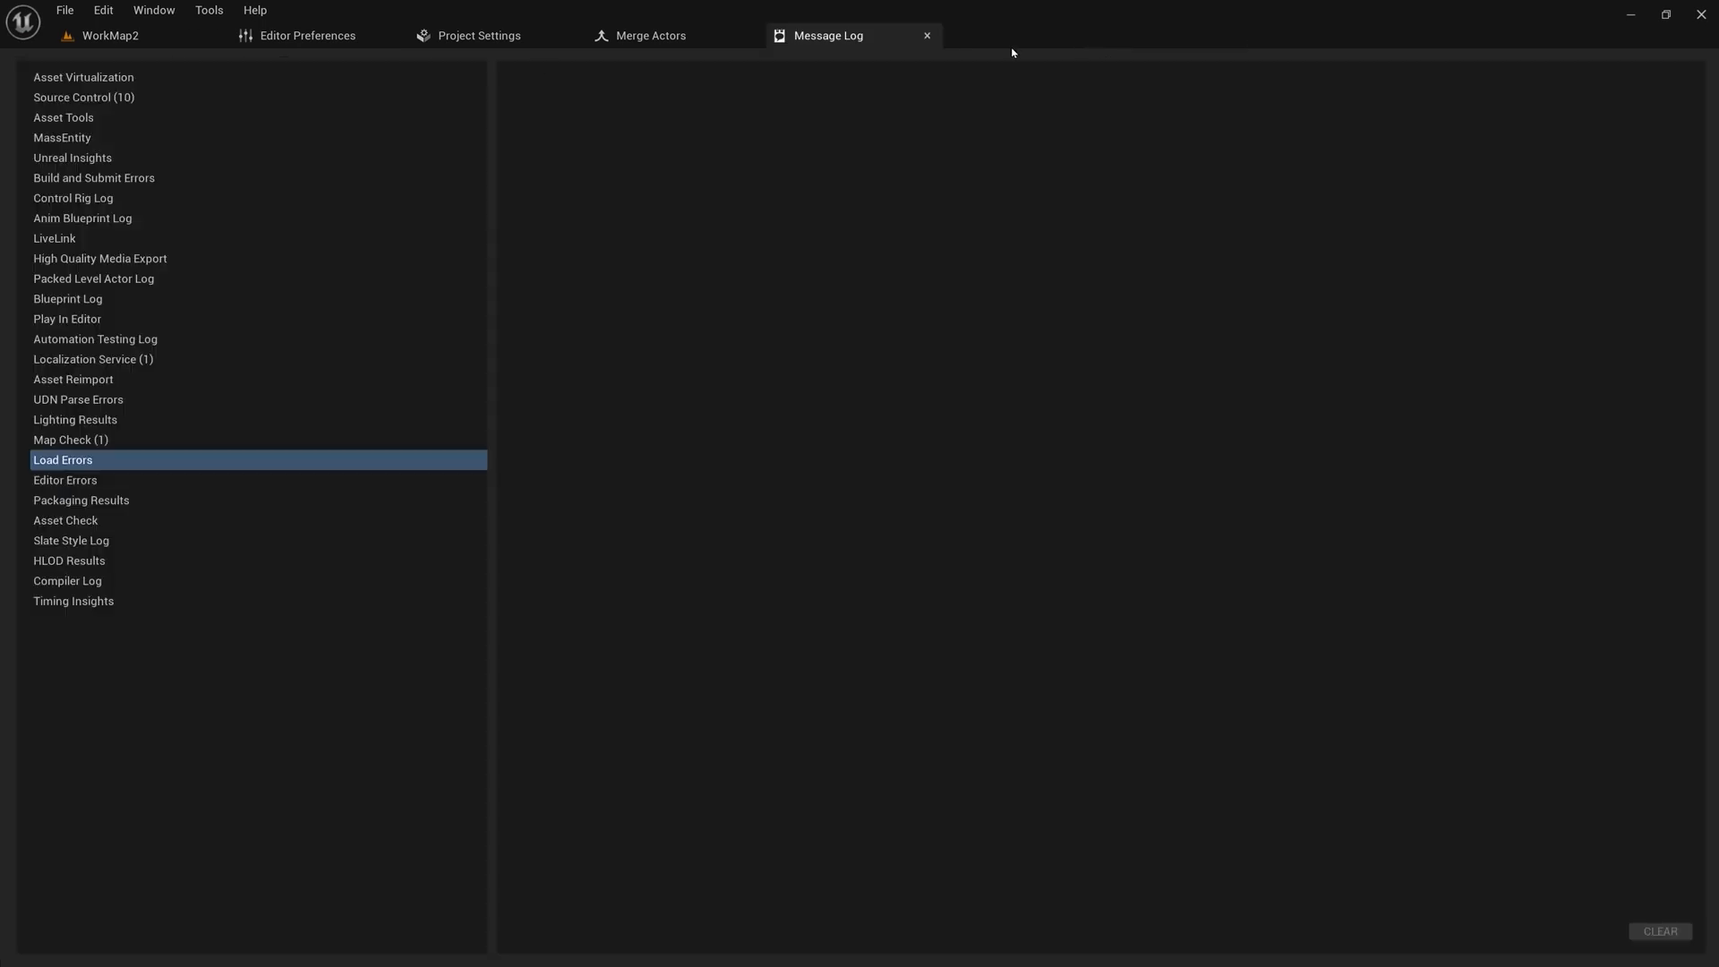
click(176, 39)
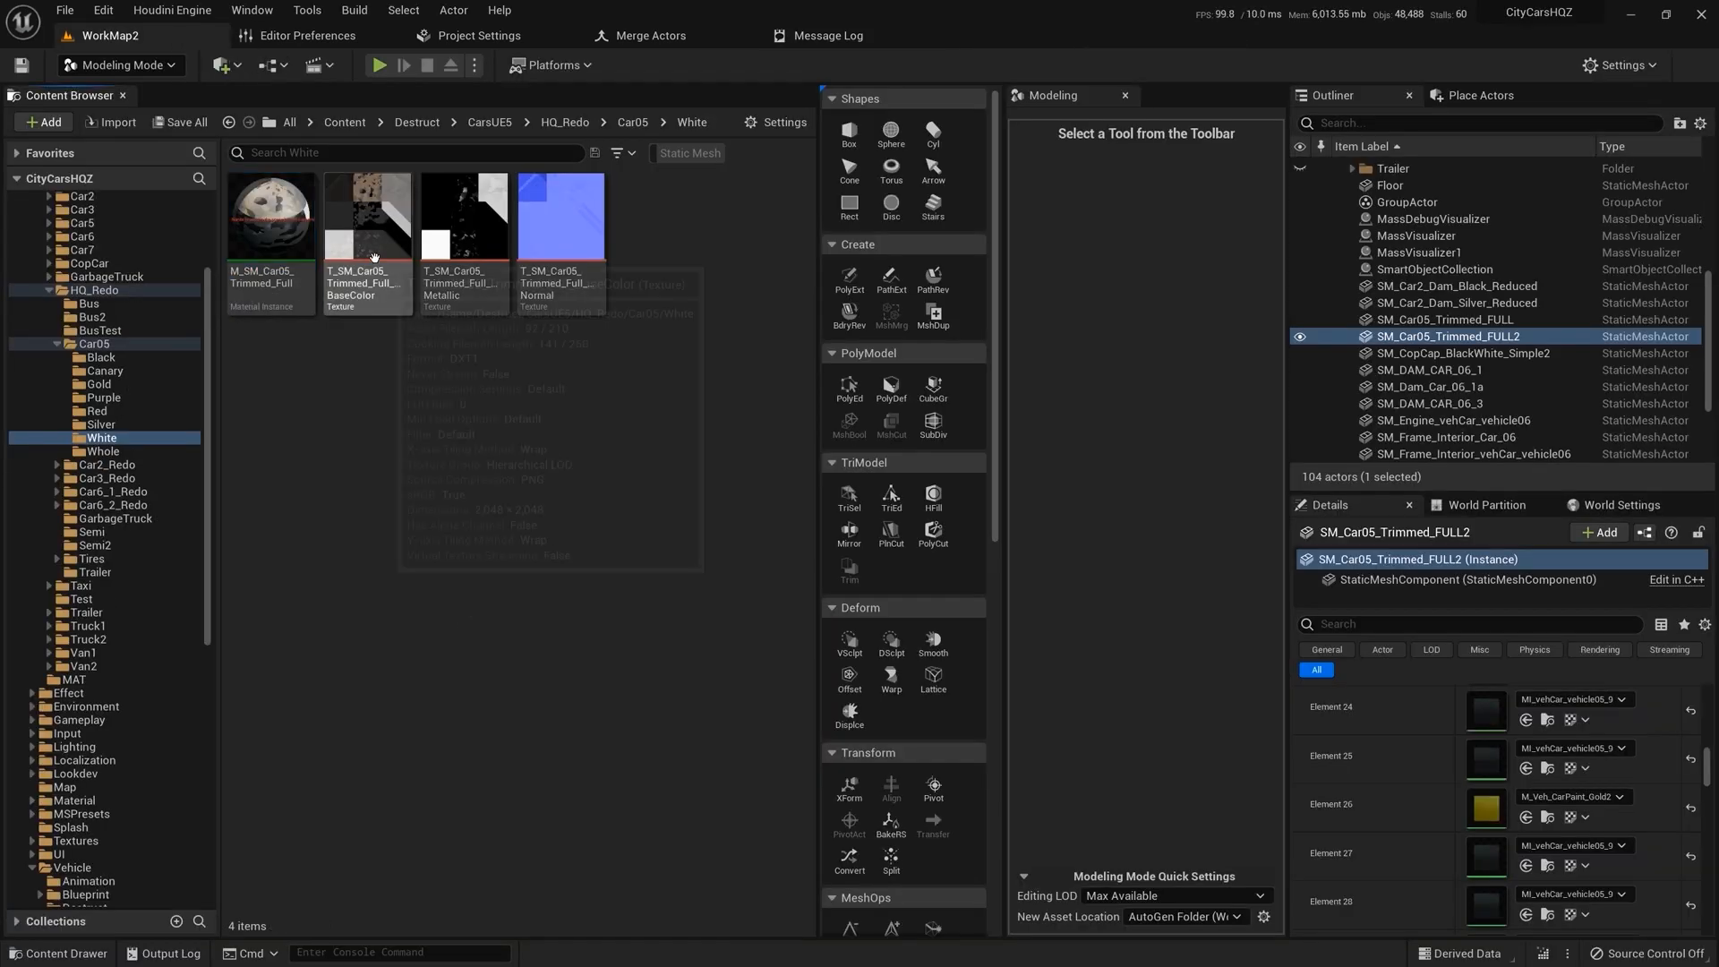
- Check the details of the White folder's baked base color and metallic textures, leaving the files where they are
drag(368, 228, 599, 244)
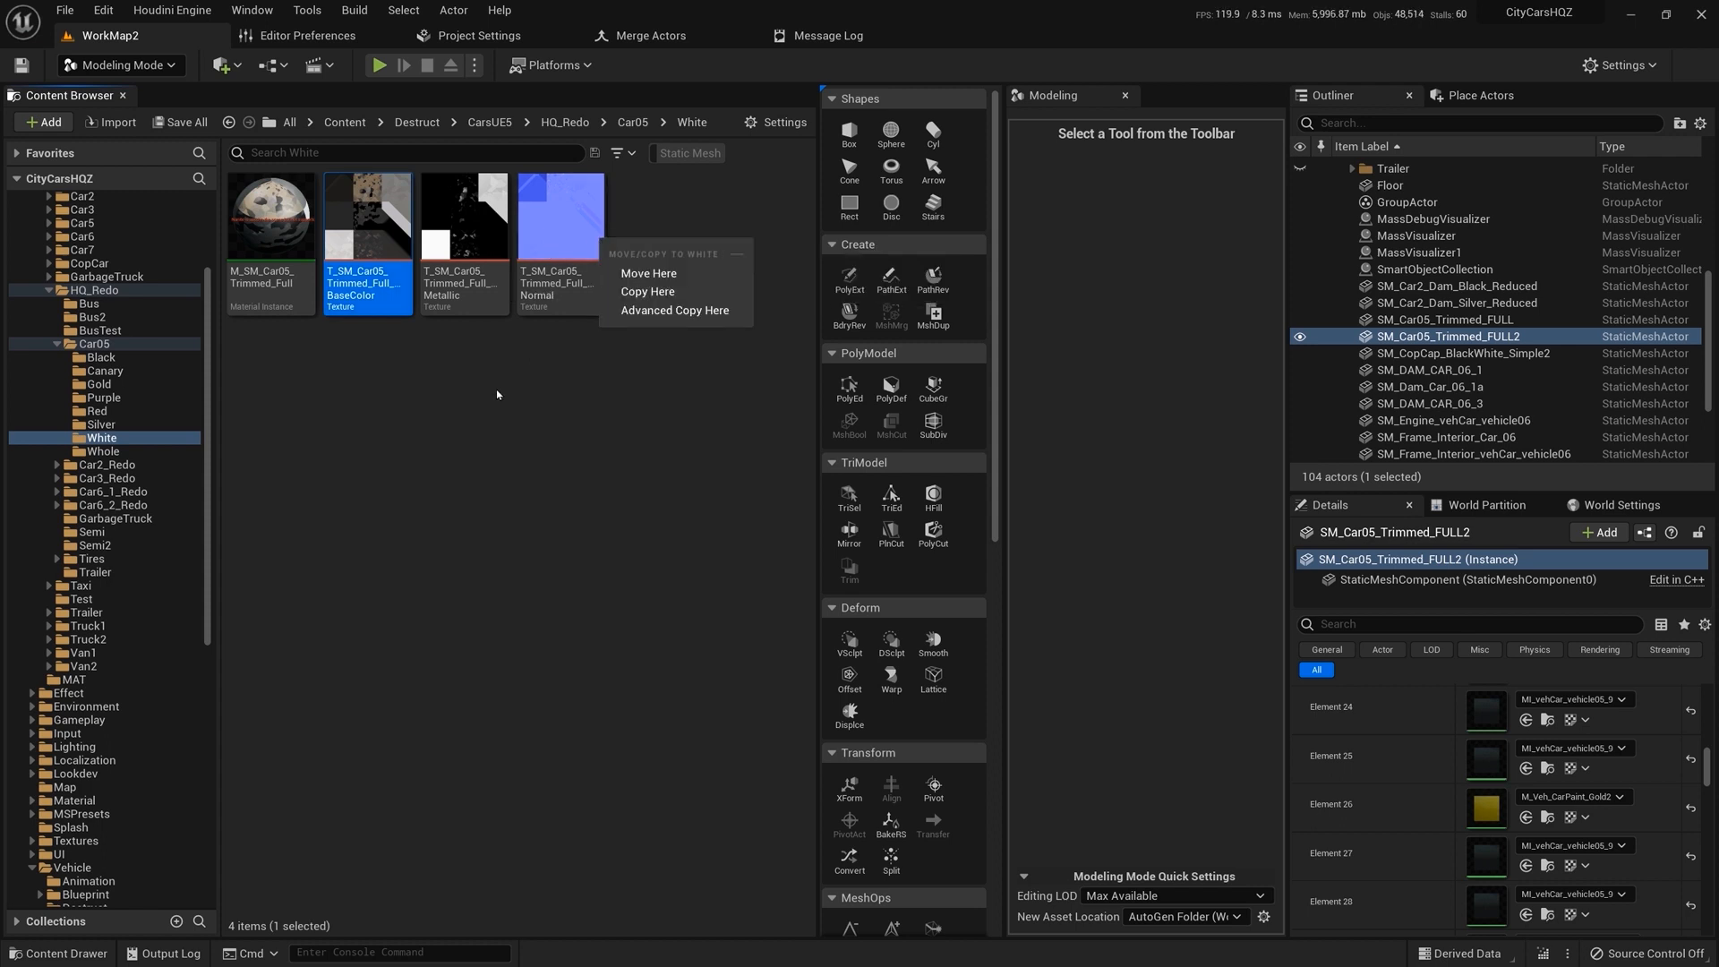
click(506, 386)
click(501, 247)
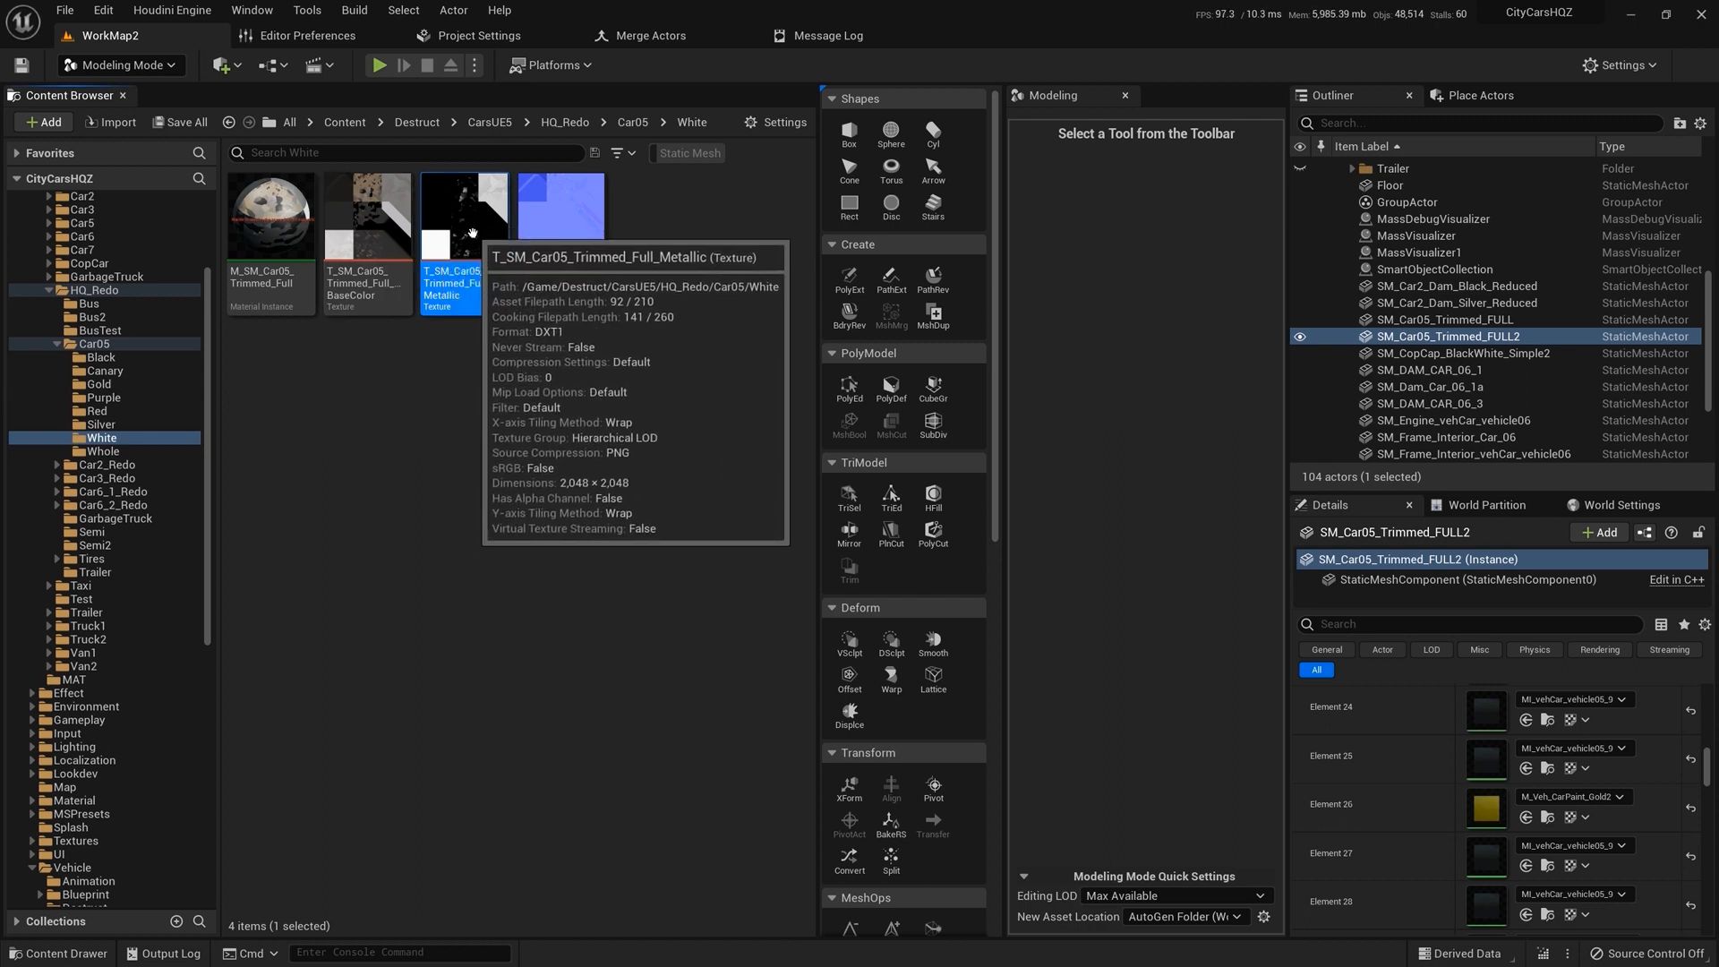
click(453, 430)
click(469, 192)
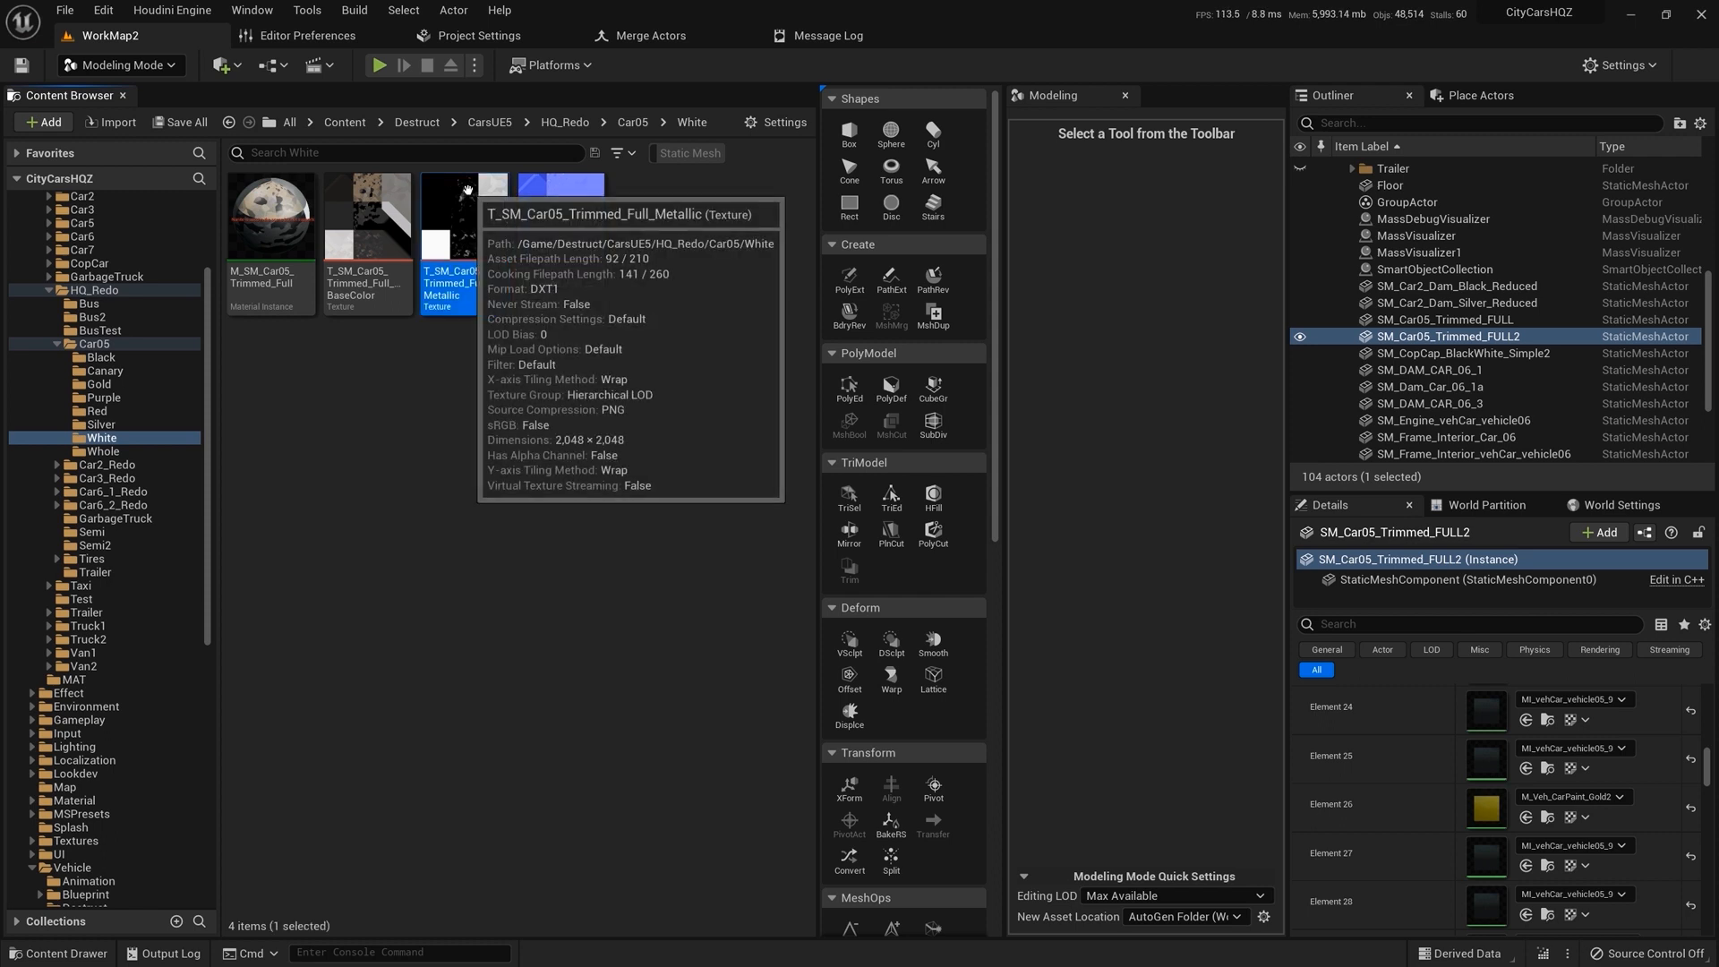
click(471, 427)
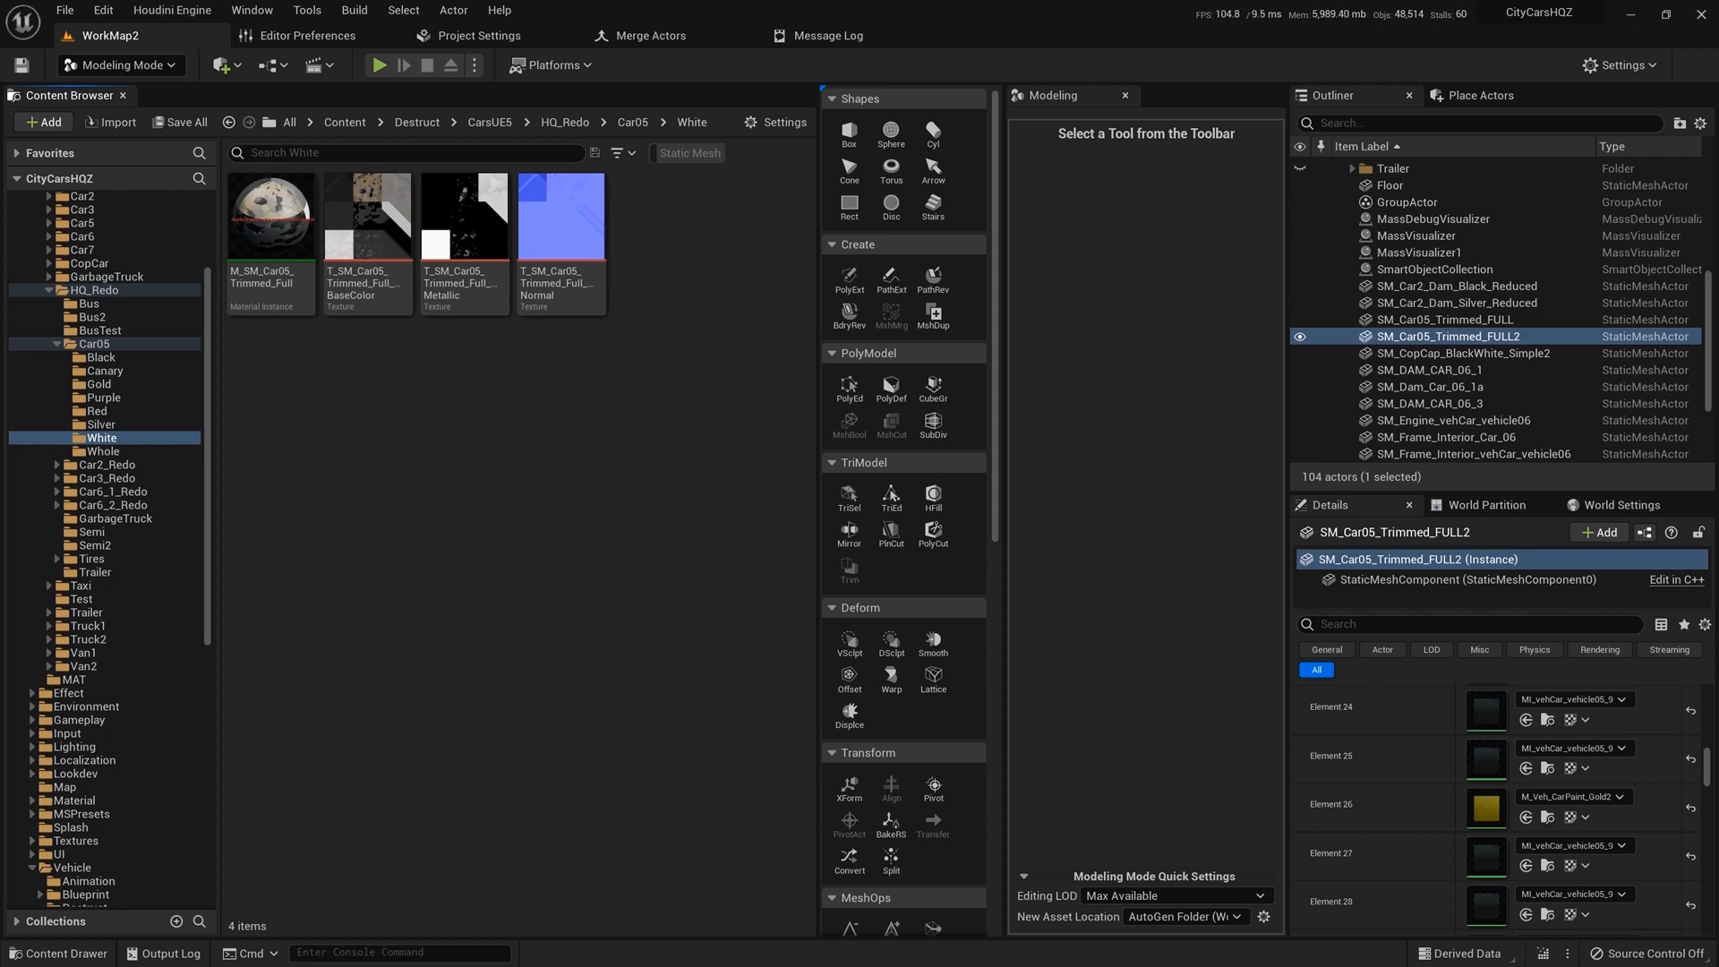
- Bring up the level viewport and compare the gold trimmed SUV with the white one from several angles
drag(1718, 135, 705, 80)
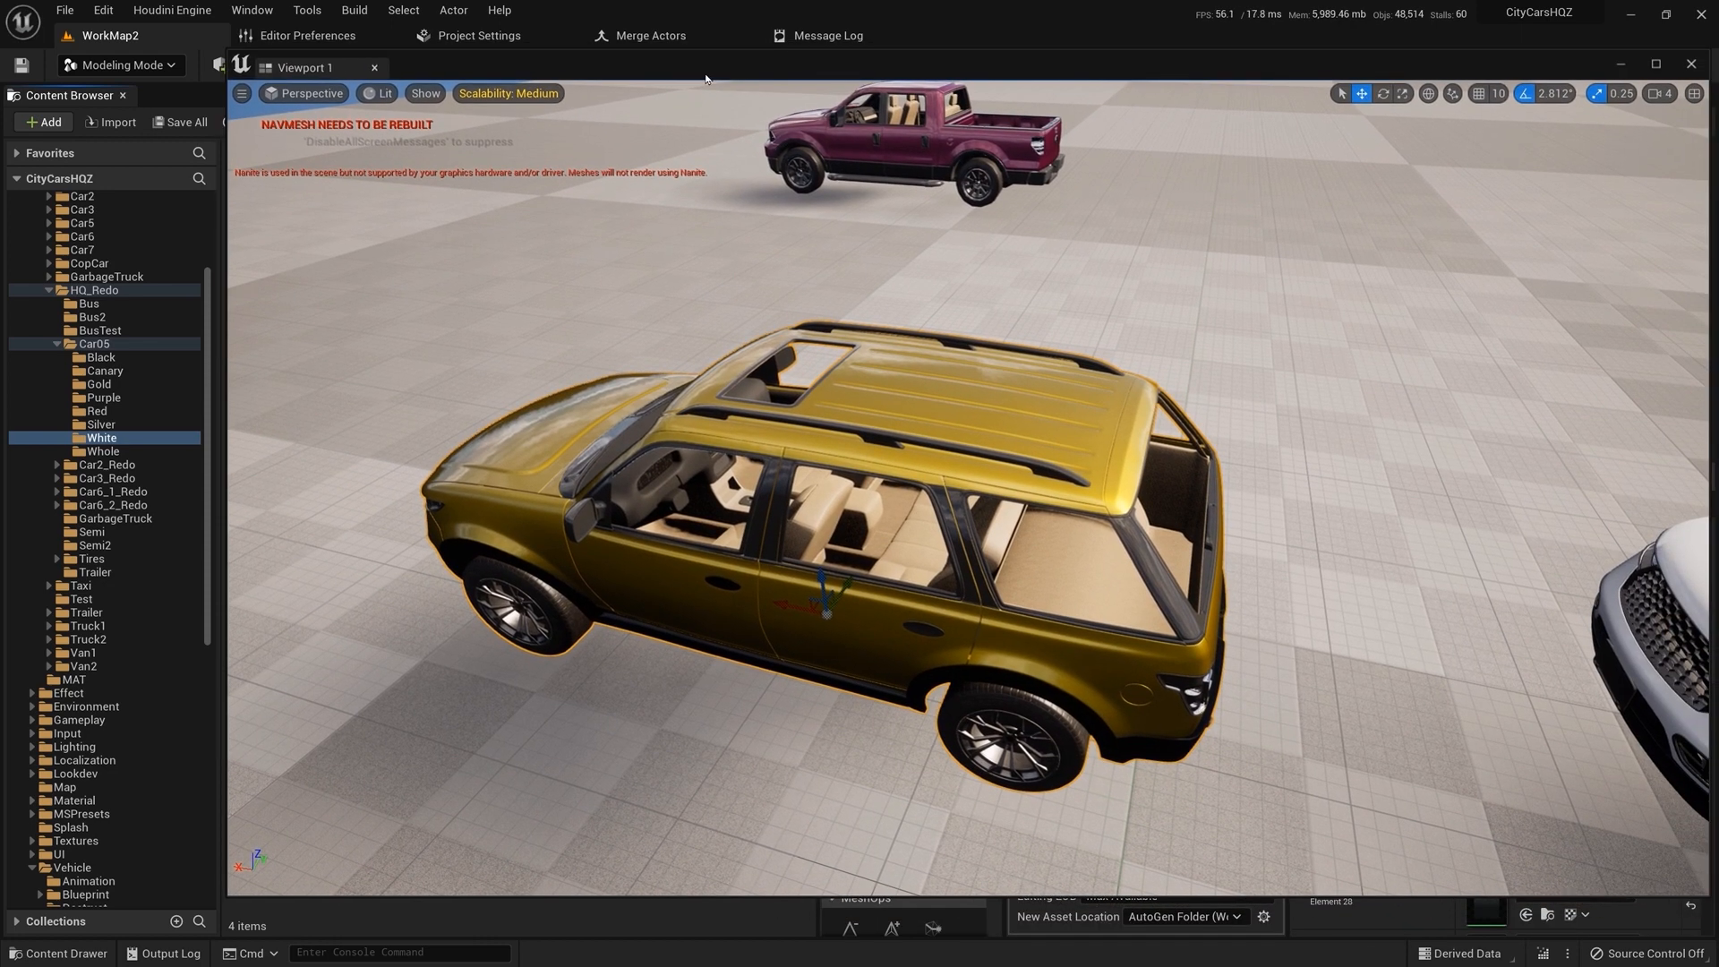
right_drag(787, 498, 823, 333)
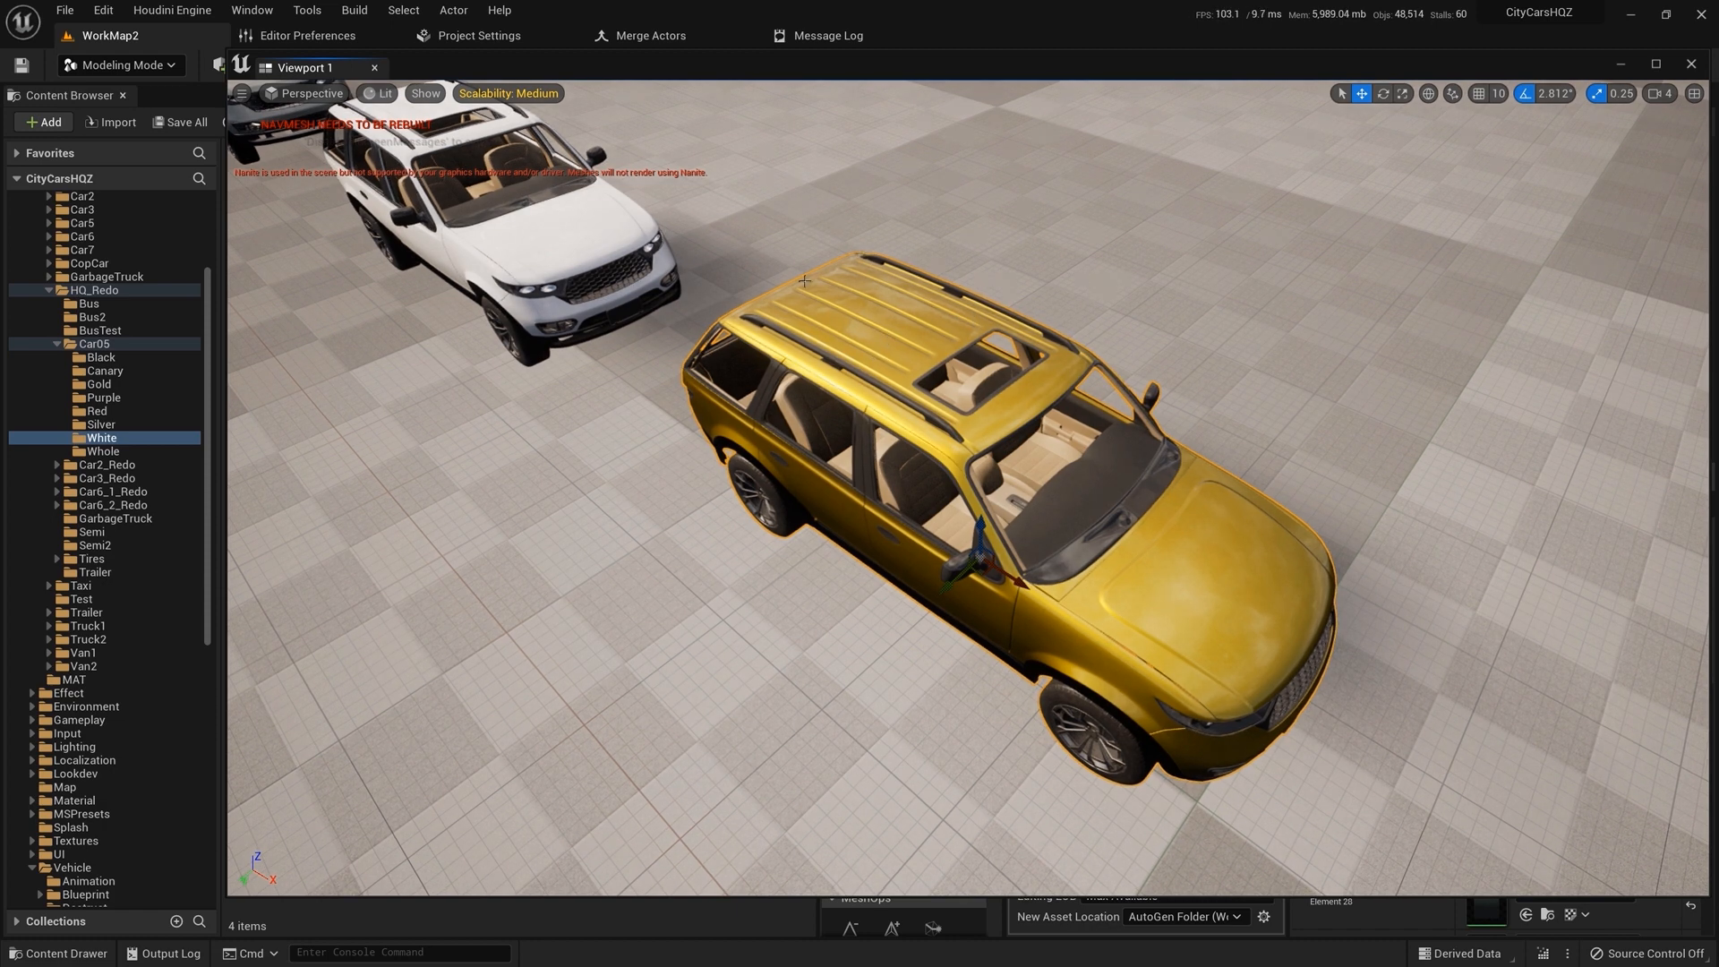
right_drag(928, 350, 823, 184)
right_drag(1019, 420, 1019, 585)
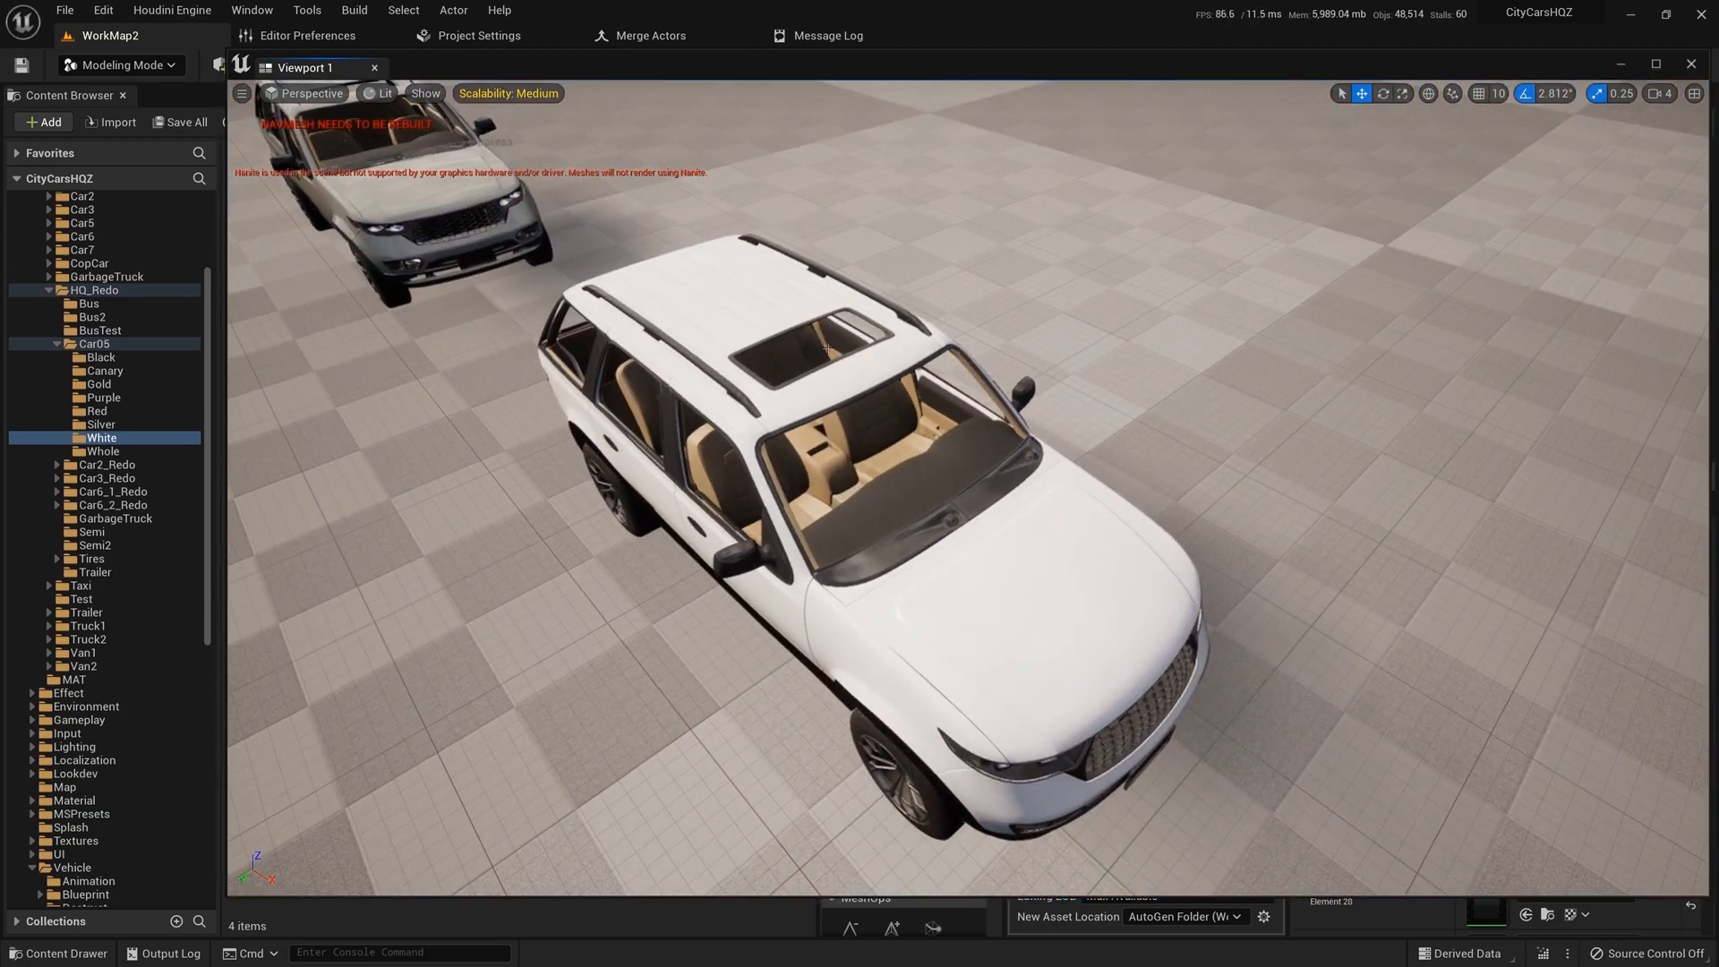
right_drag(1032, 645, 996, 472)
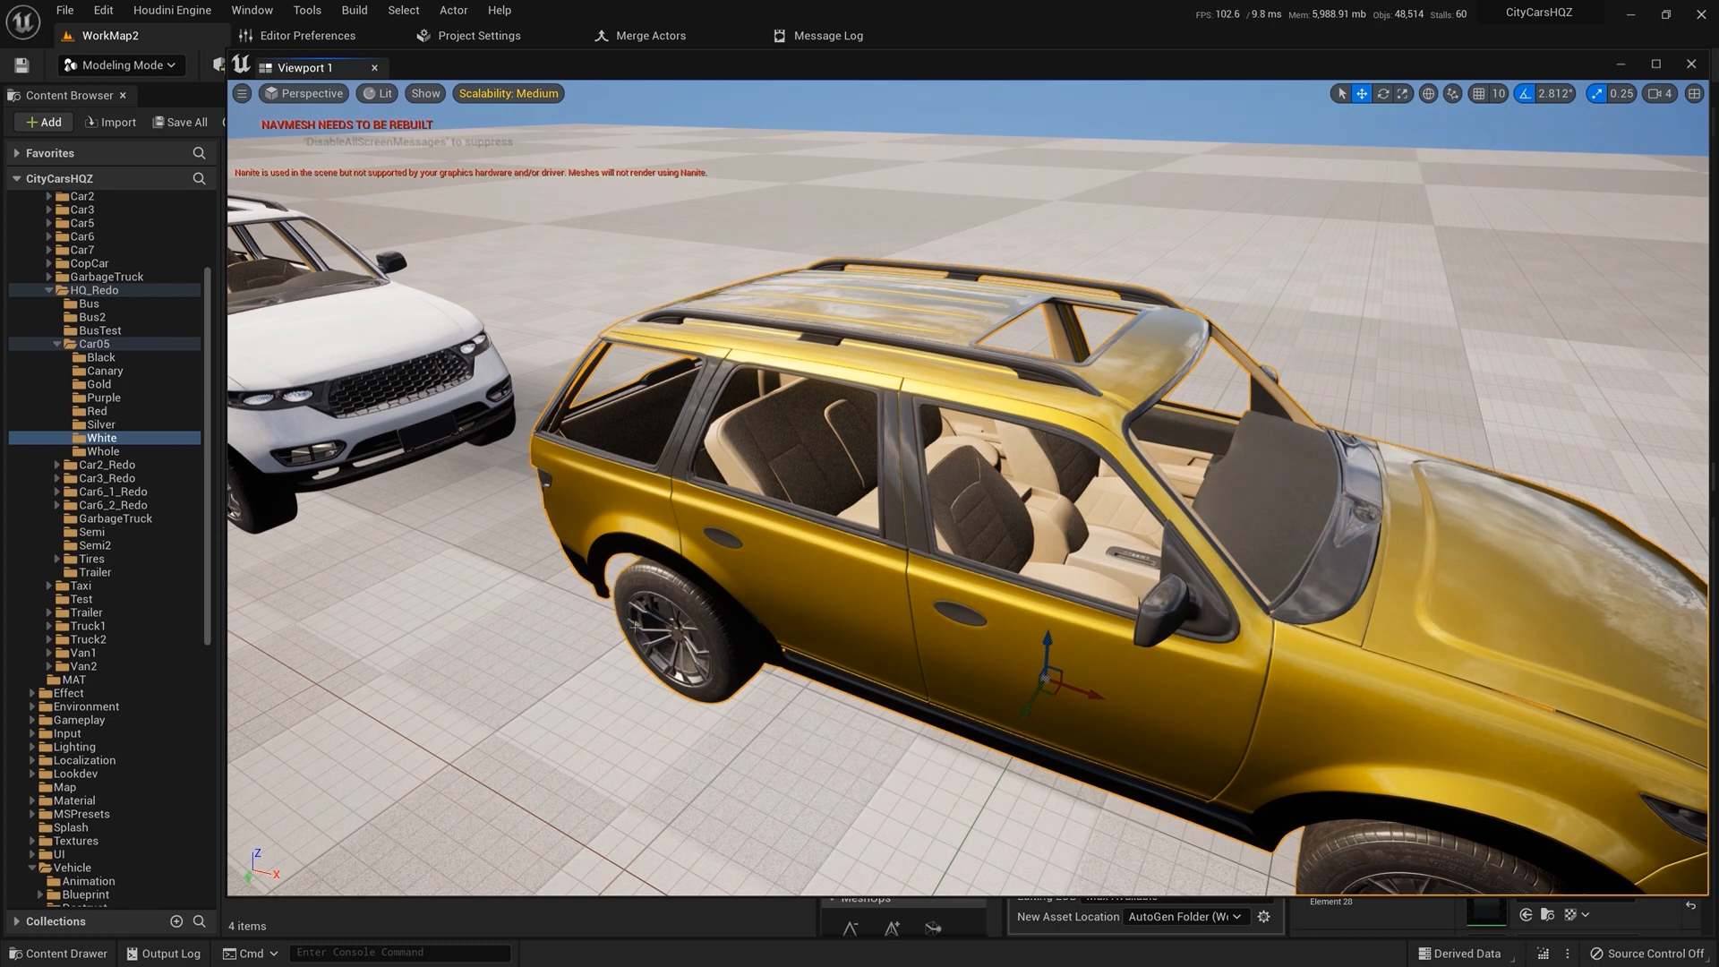
right_drag(1227, 490, 1236, 553)
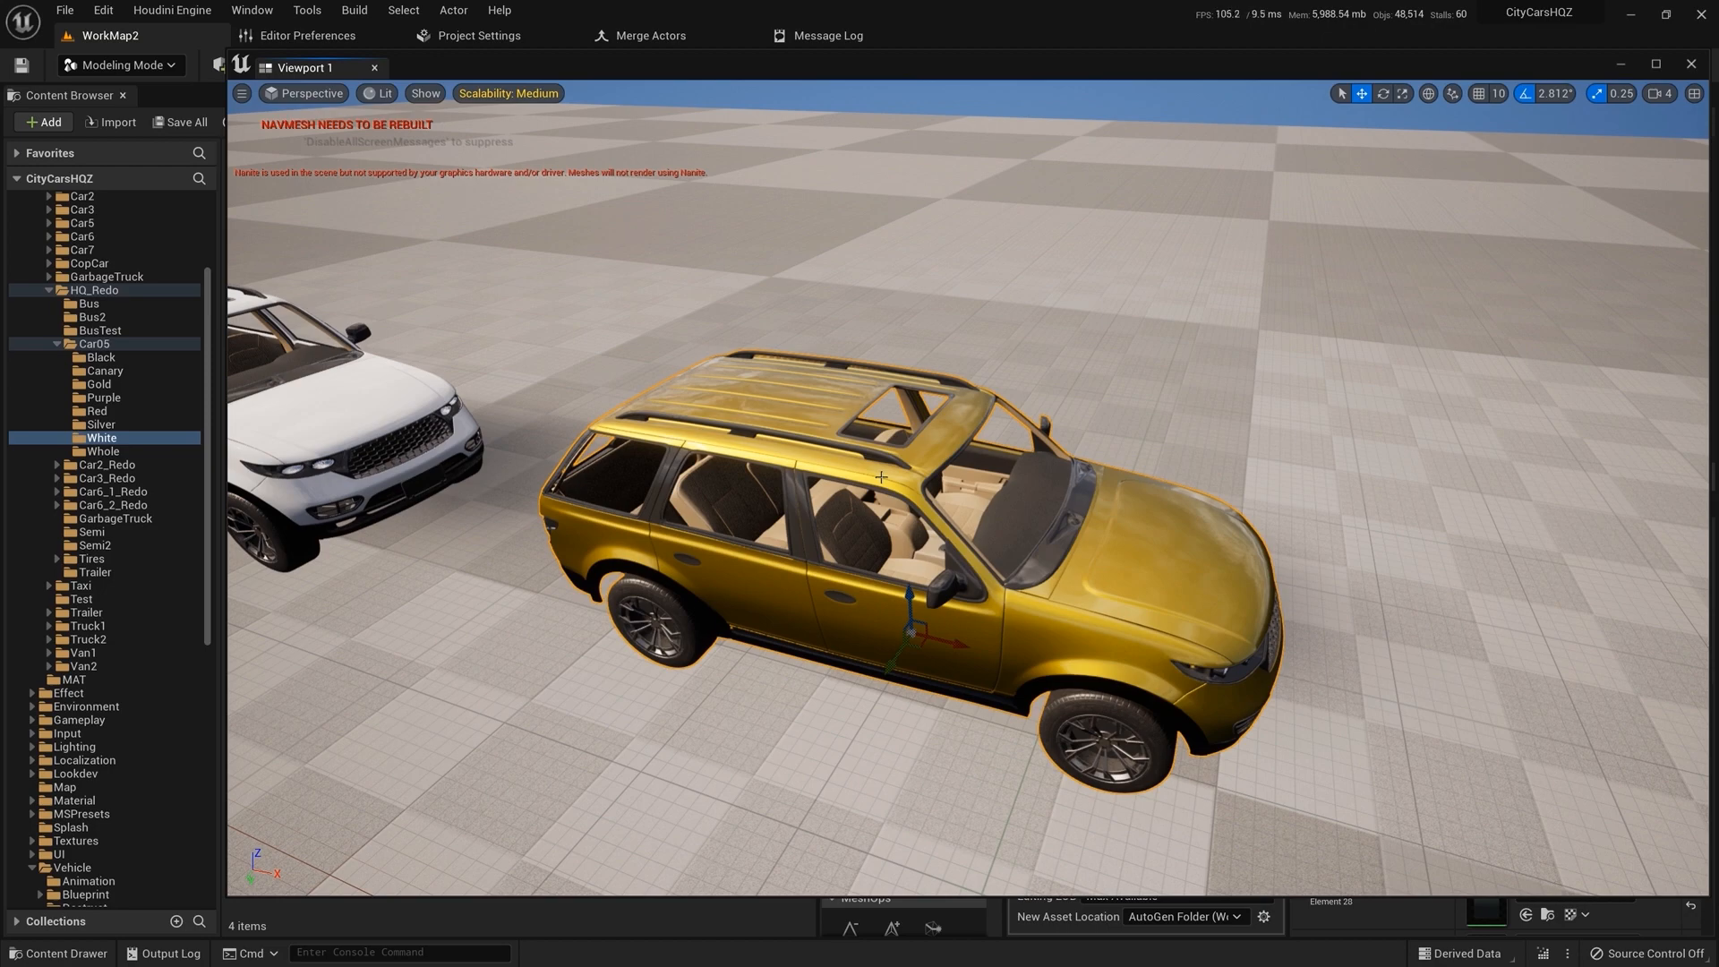
- Delete the white SM_Car05_Trimmed_FULL SUV from the level, keeping the gold copy, and move the viewport window out of the way
right_drag(971, 365, 752, 284)
right_drag(1089, 400, 919, 464)
click(1089, 399)
key(Delete)
right_drag(1065, 400, 1030, 413)
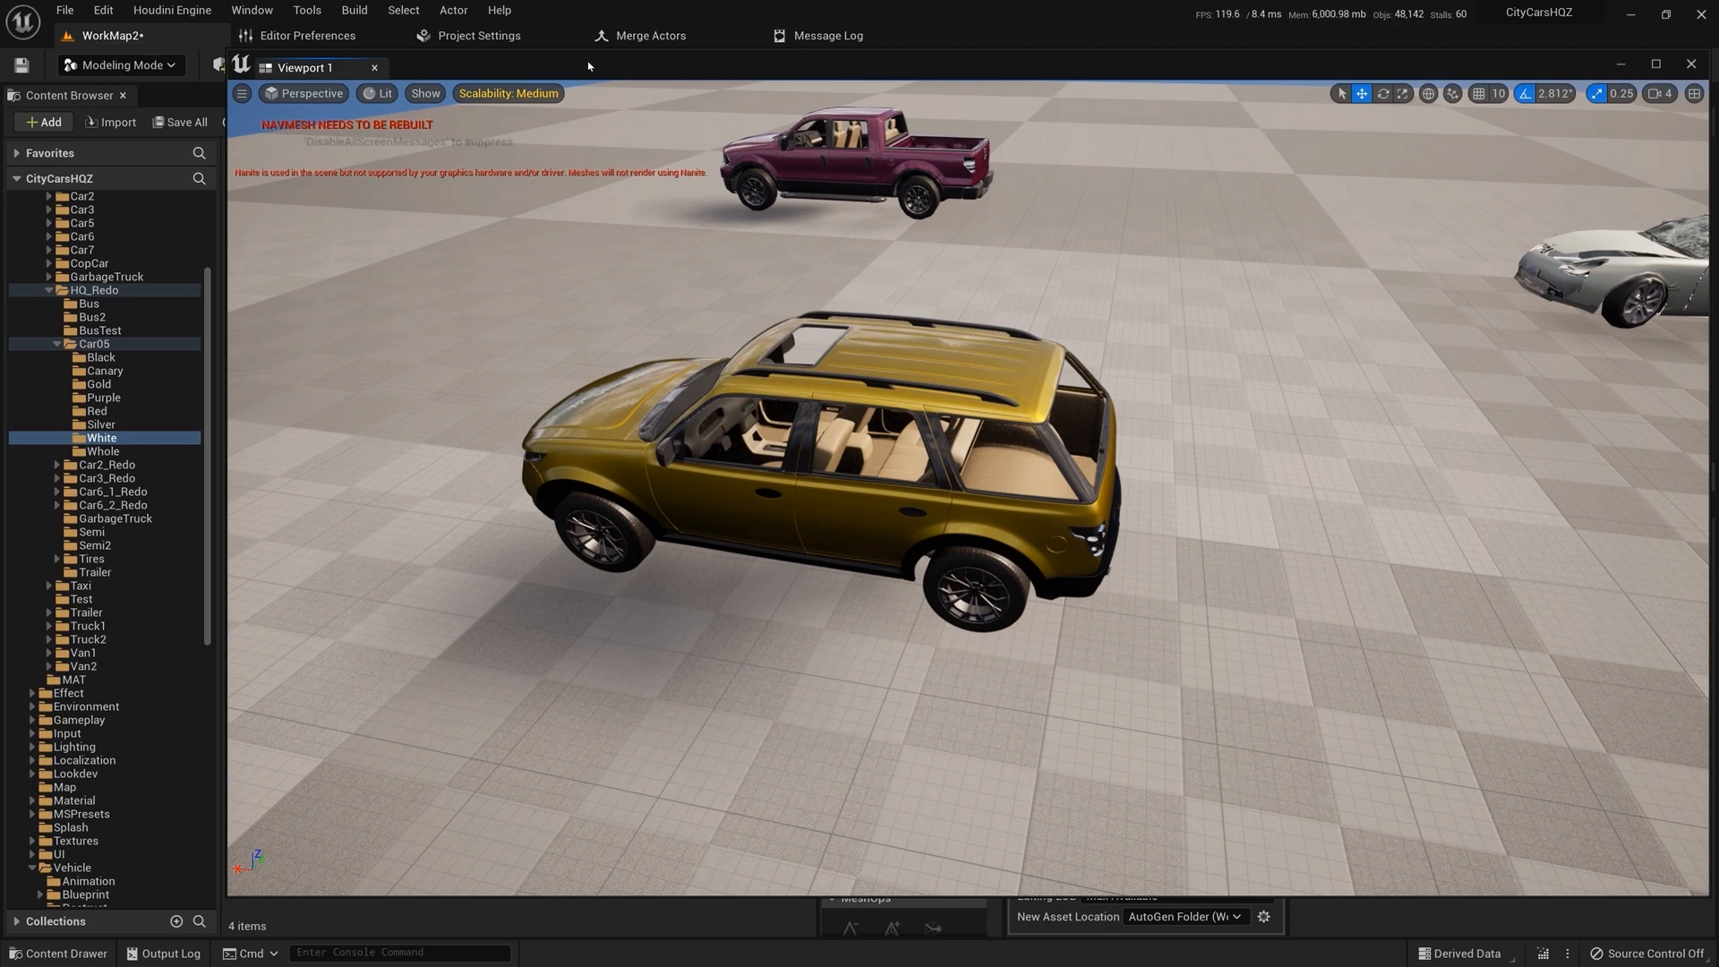
drag(588, 63, 1718, 115)
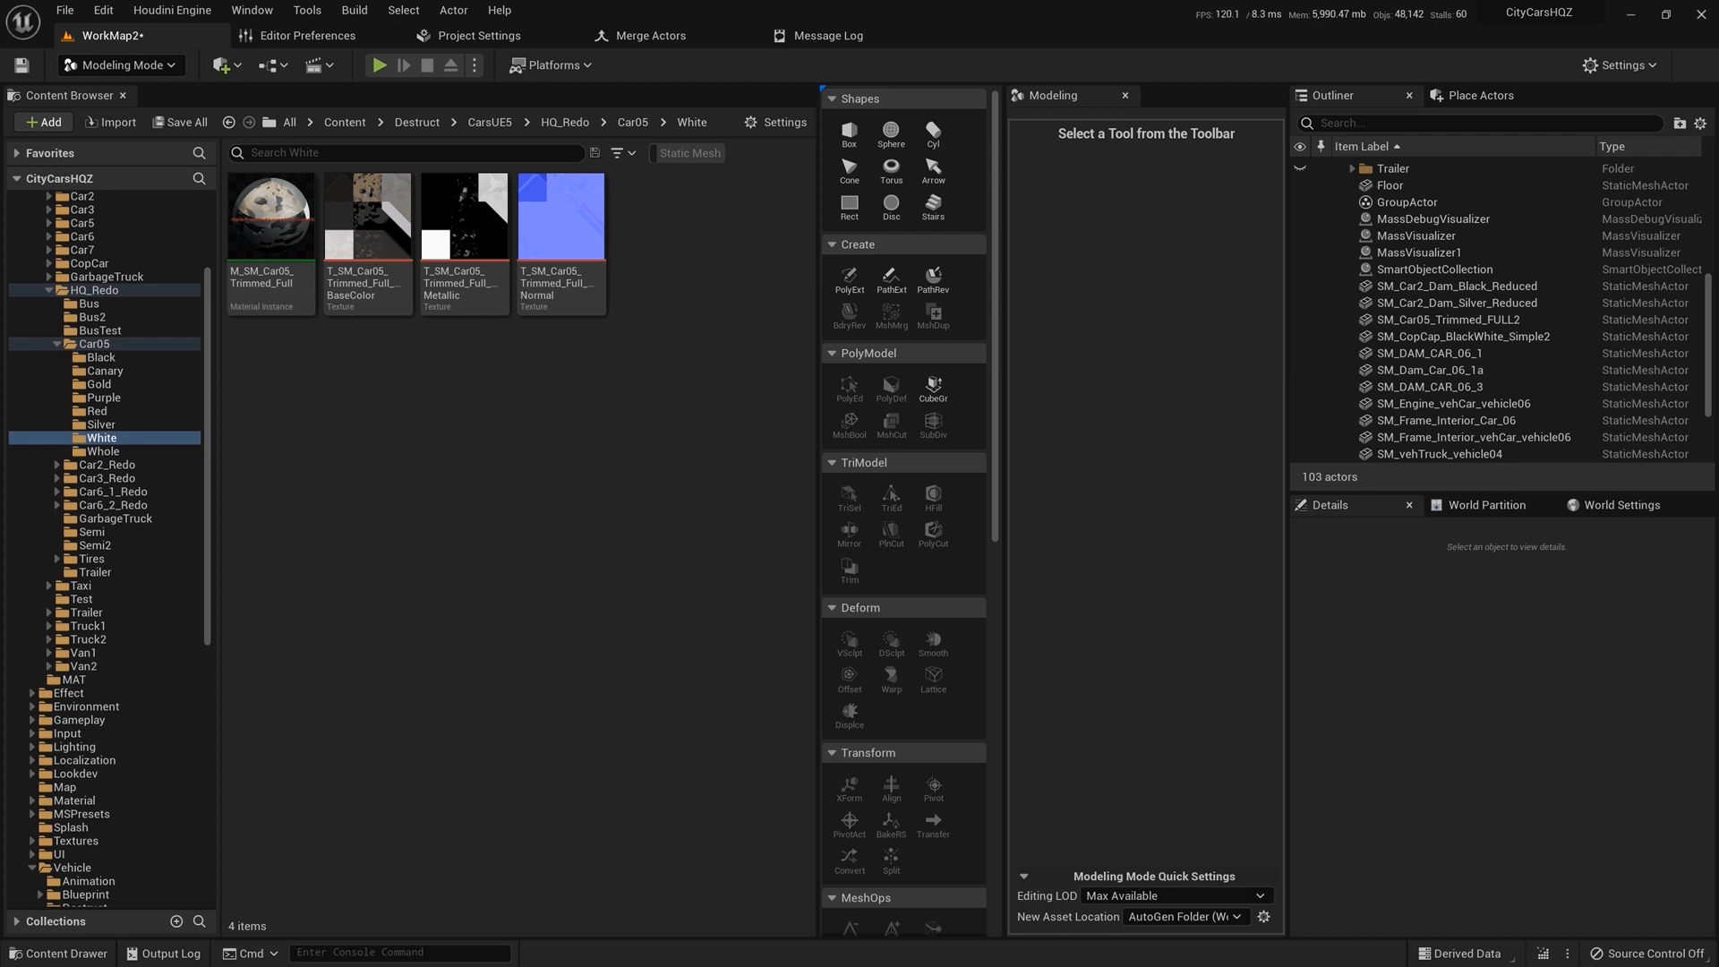
- Select all door, frame and wheel actors in the level's Car05 folder and review the actor conversion and merge commands
click(1481, 250)
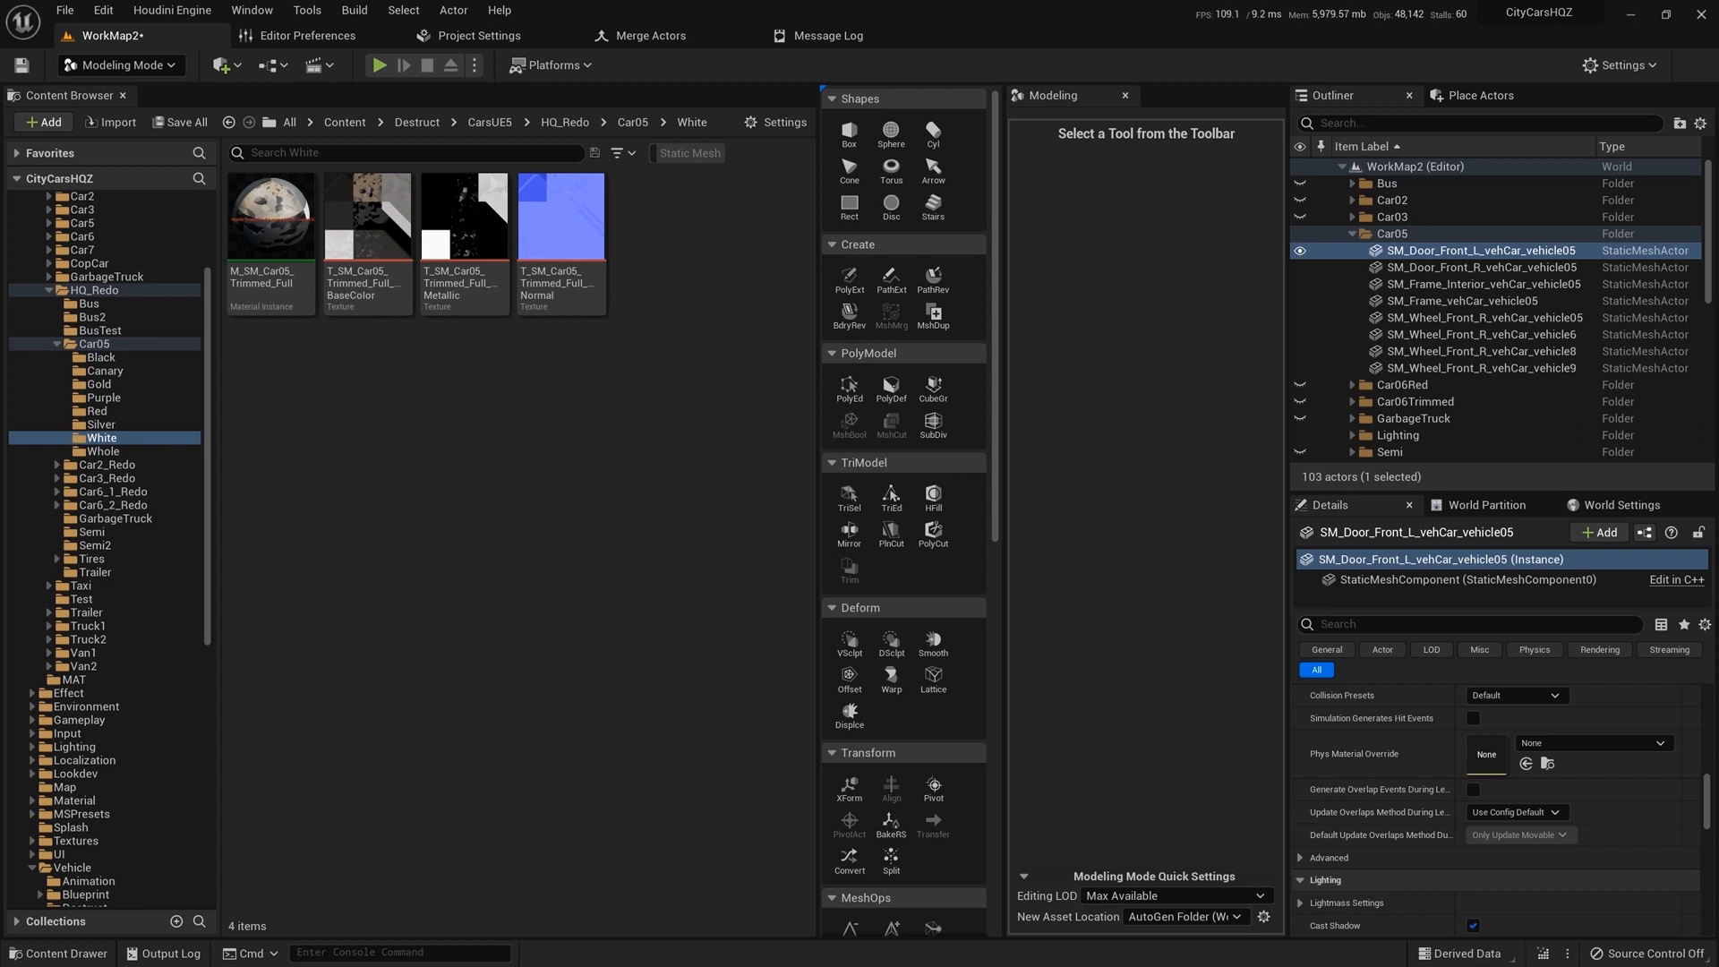
shift+click(1482, 368)
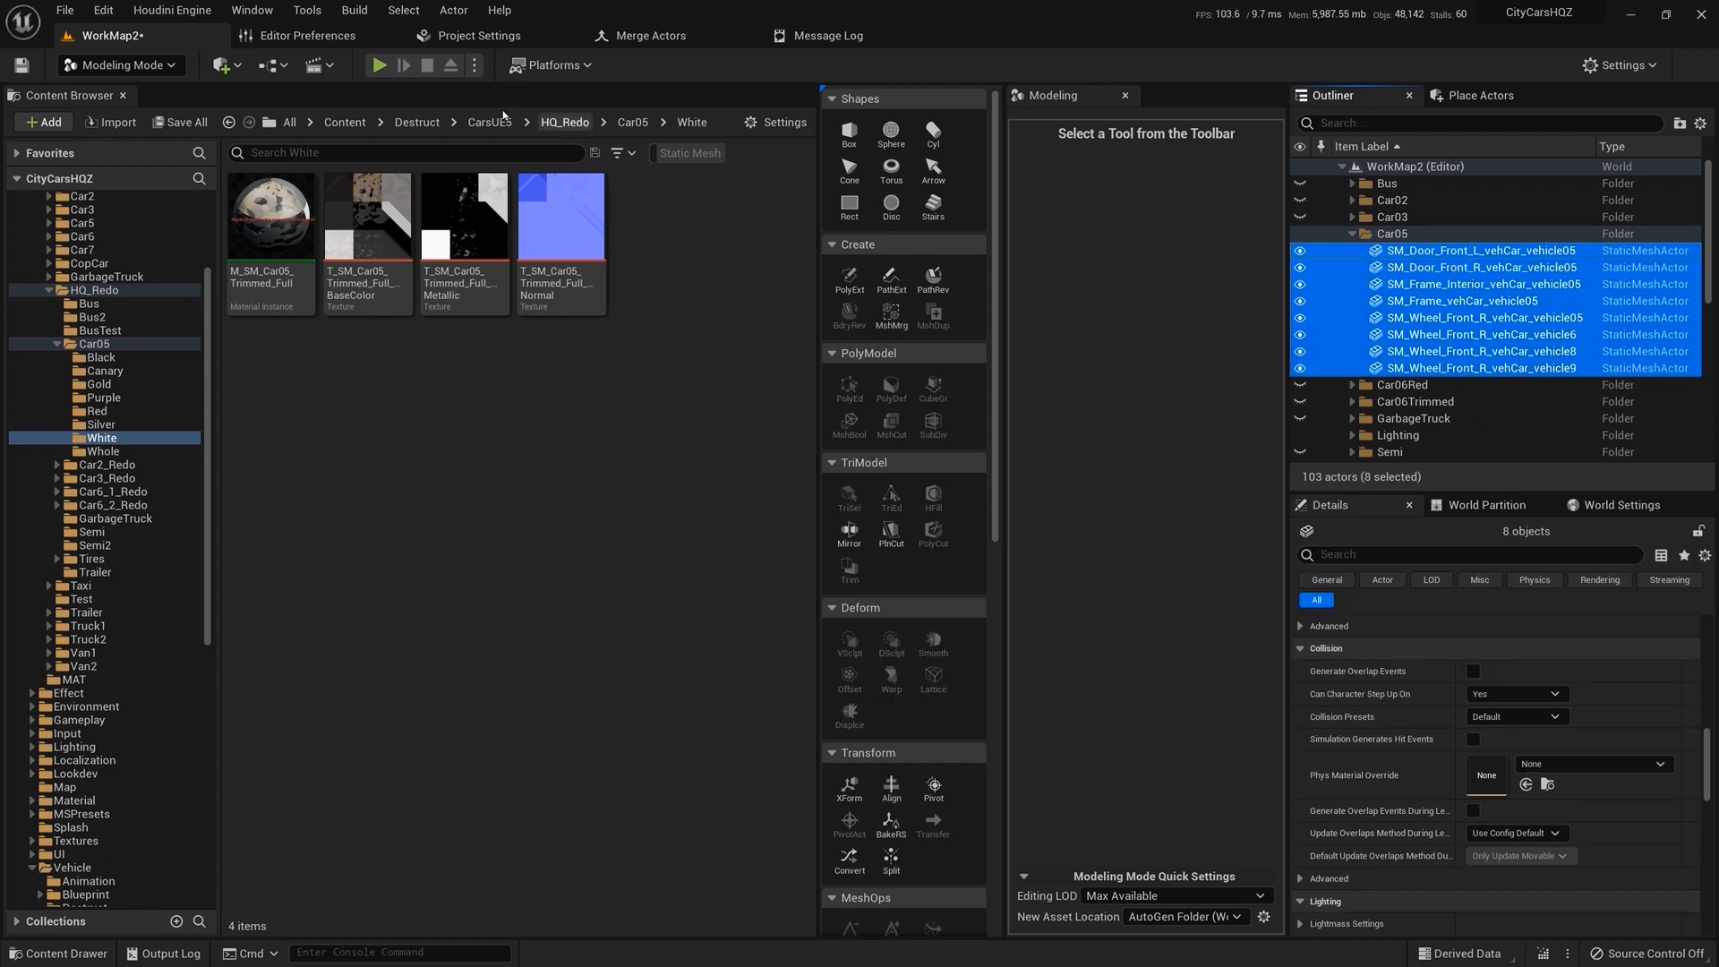
click(454, 10)
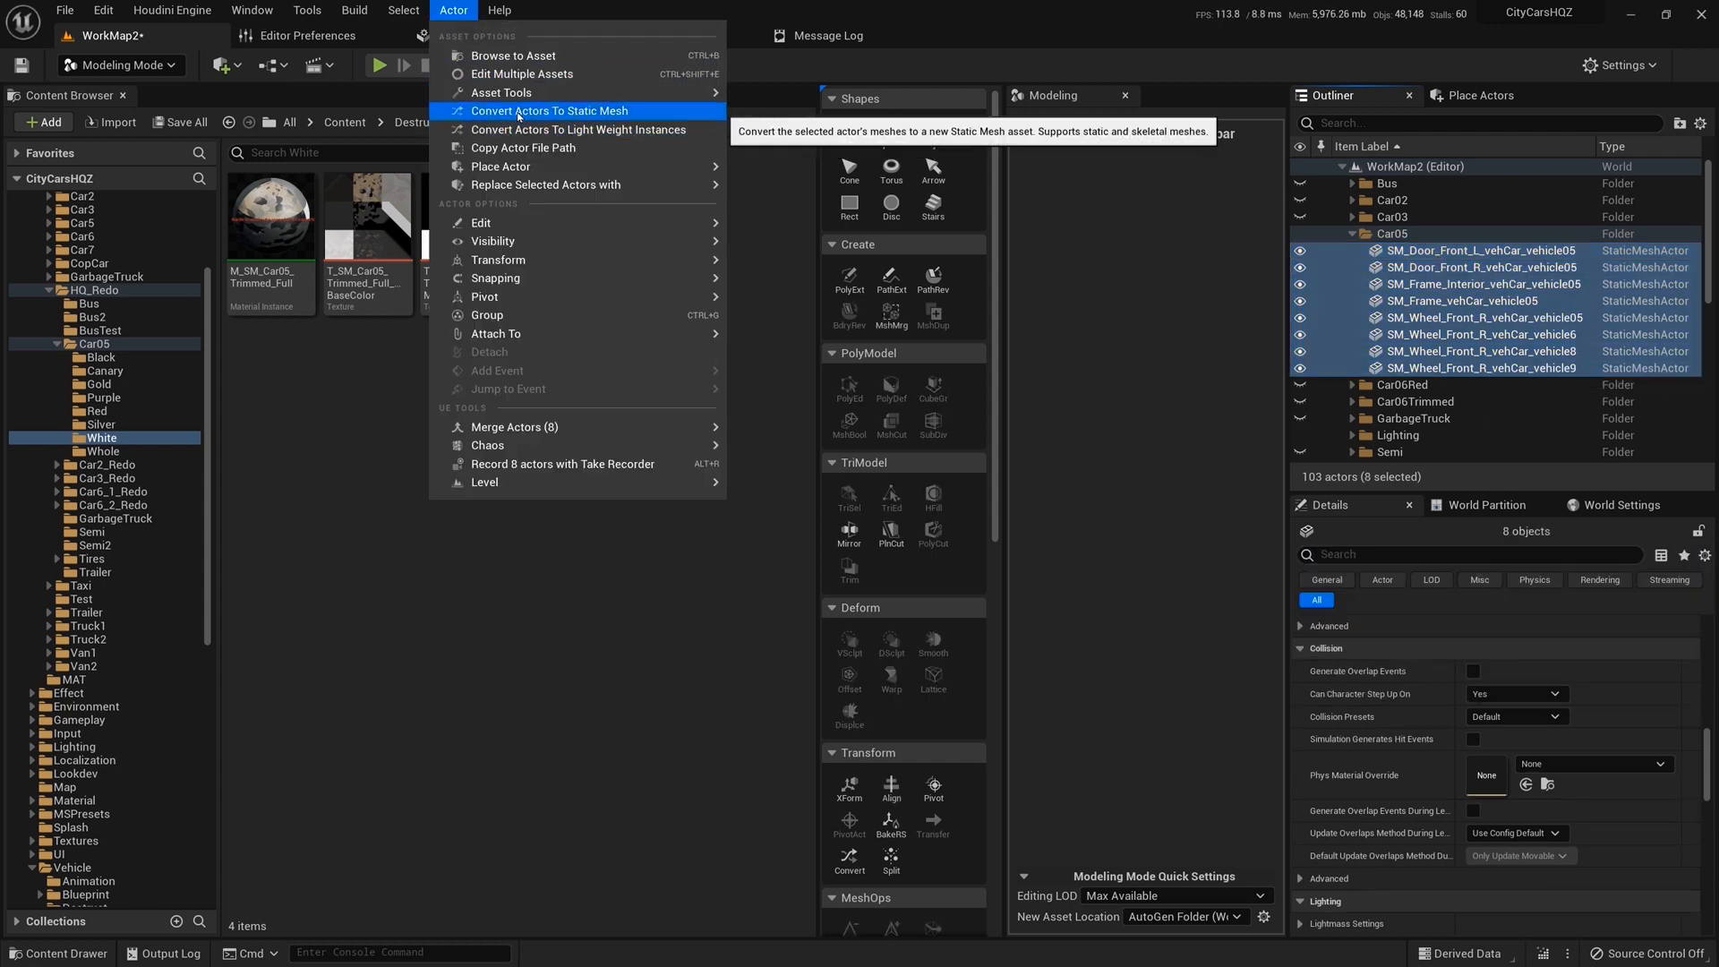
click(1080, 604)
click(569, 673)
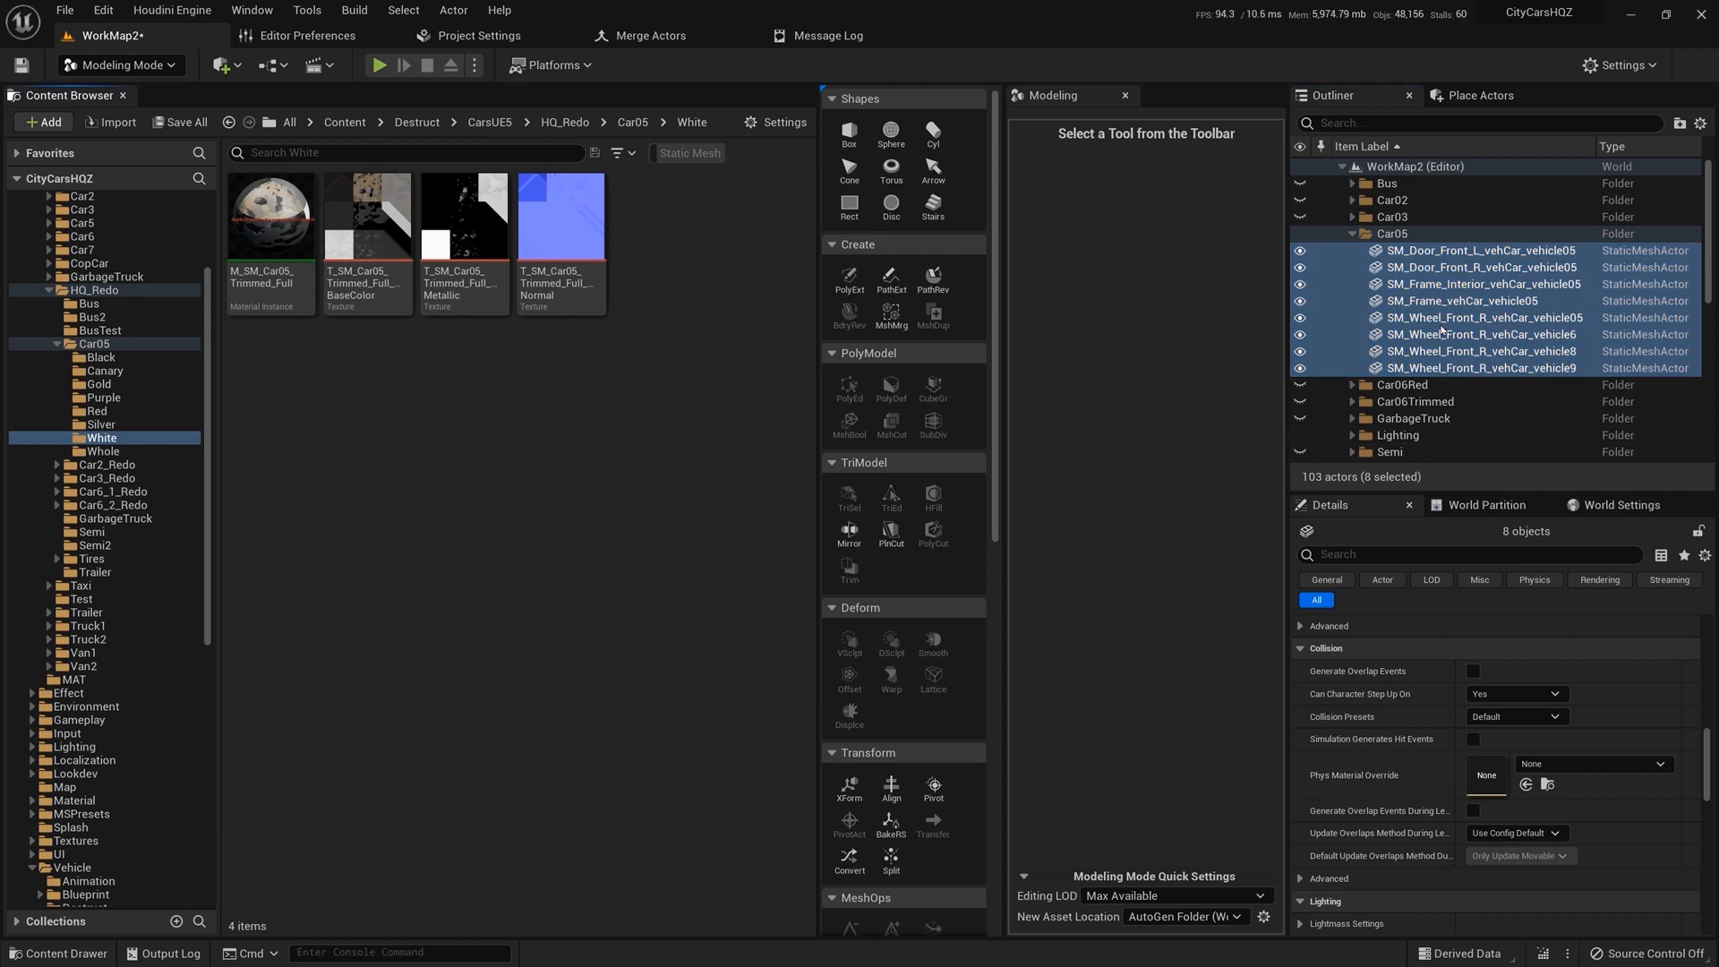
- Open the SM_Car05_Trimmed_FULL static mesh from vehCar_vehicle05's Mesh/Parts/Whole folder
click(1504, 317)
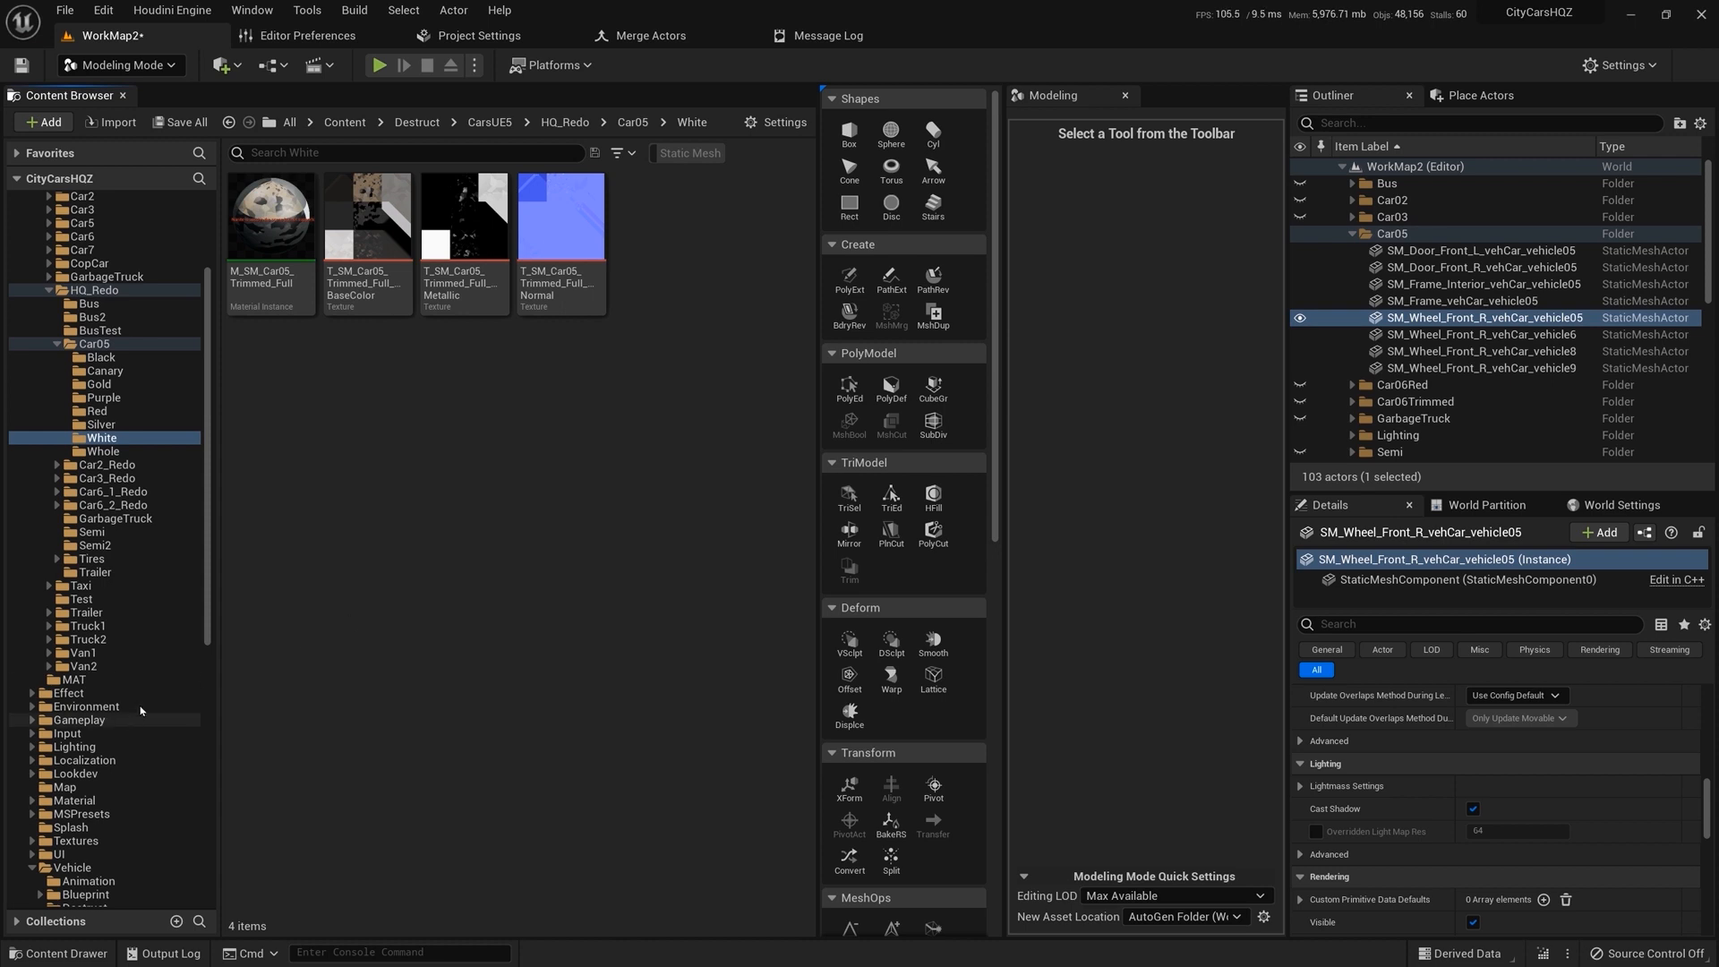
drag(208, 640, 220, 839)
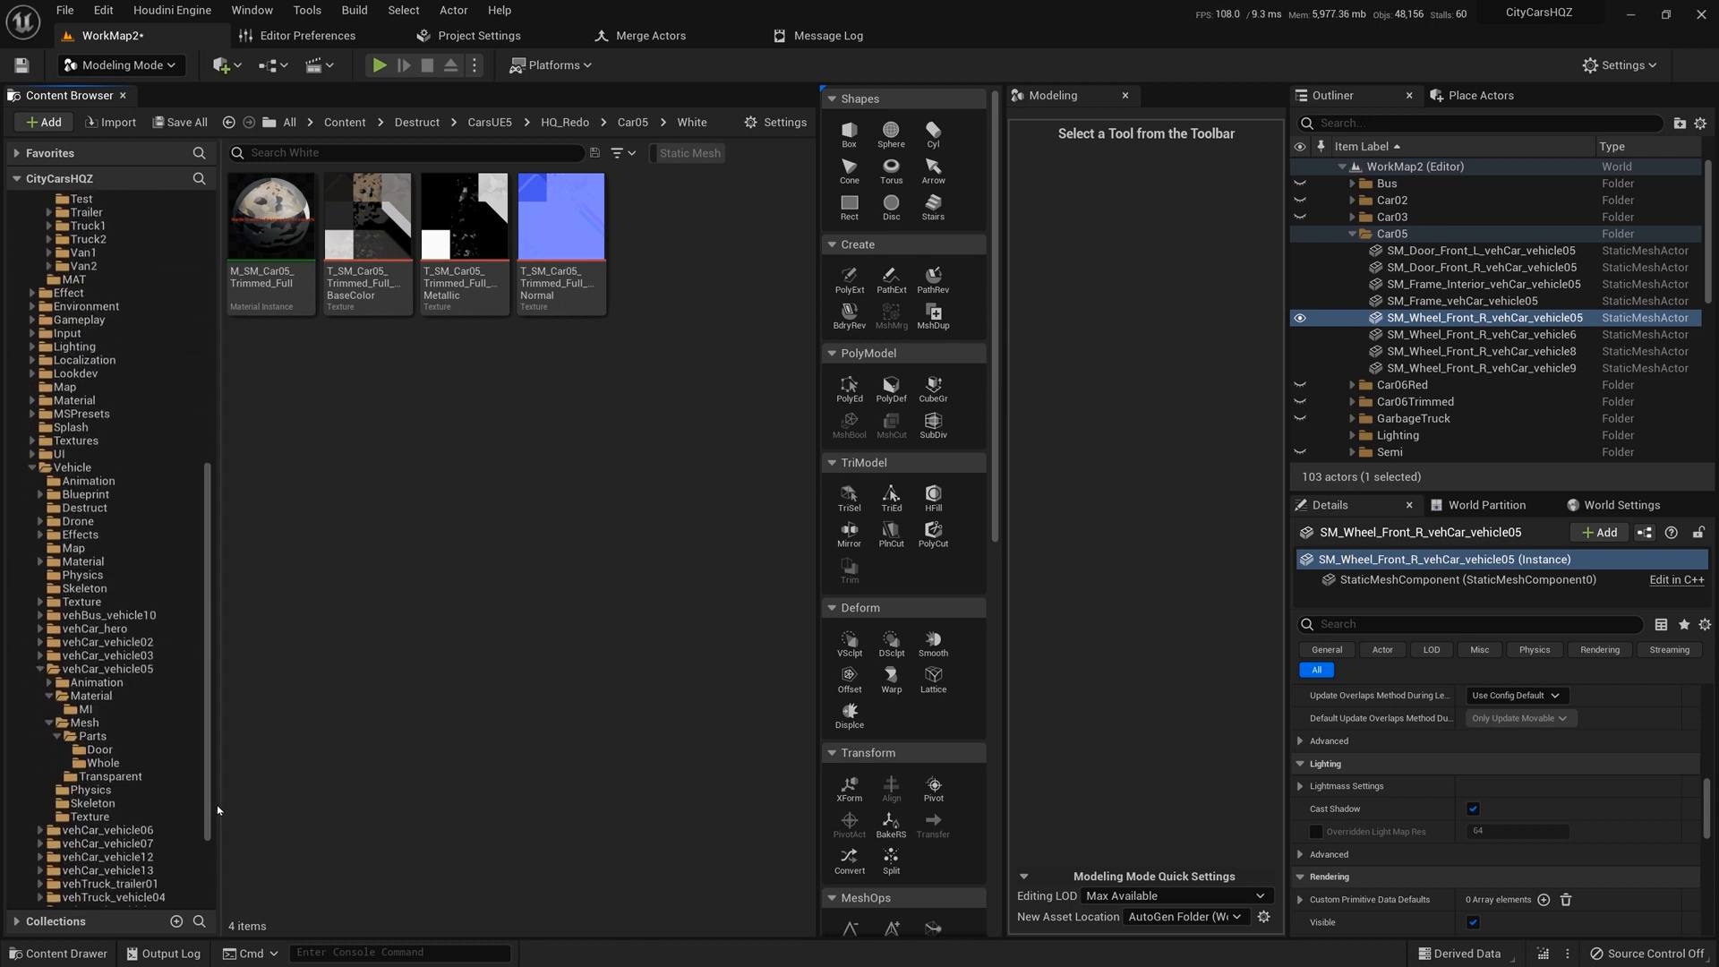
click(102, 762)
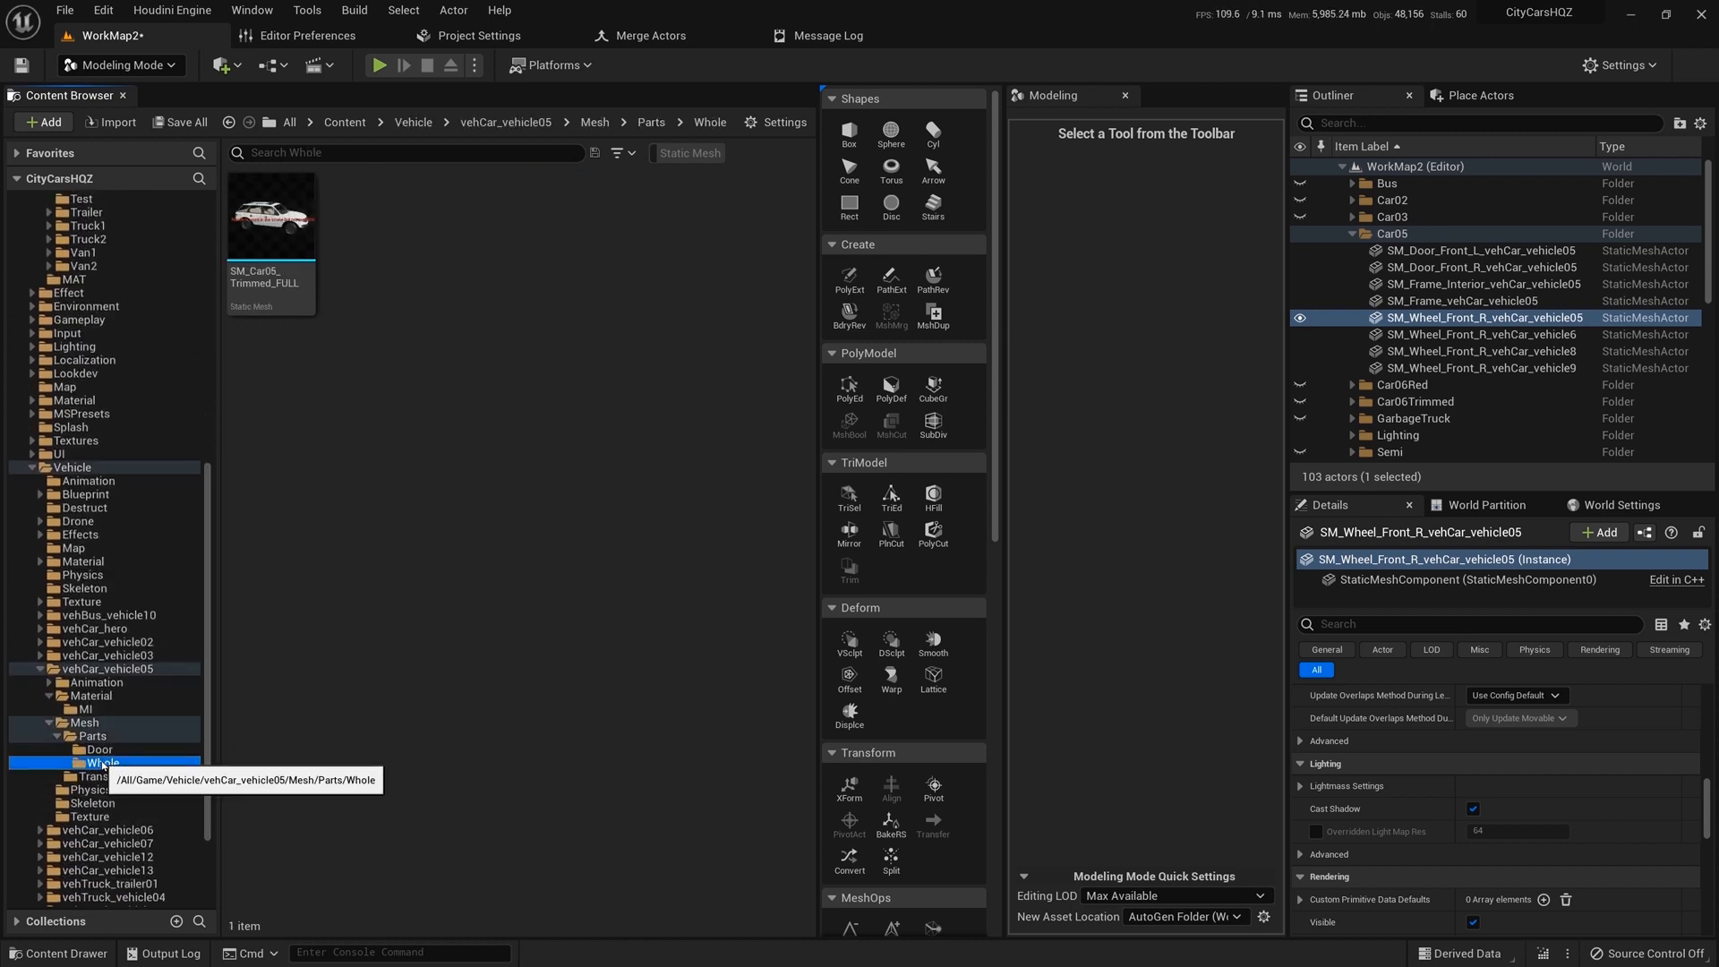
mouse_move(258, 234)
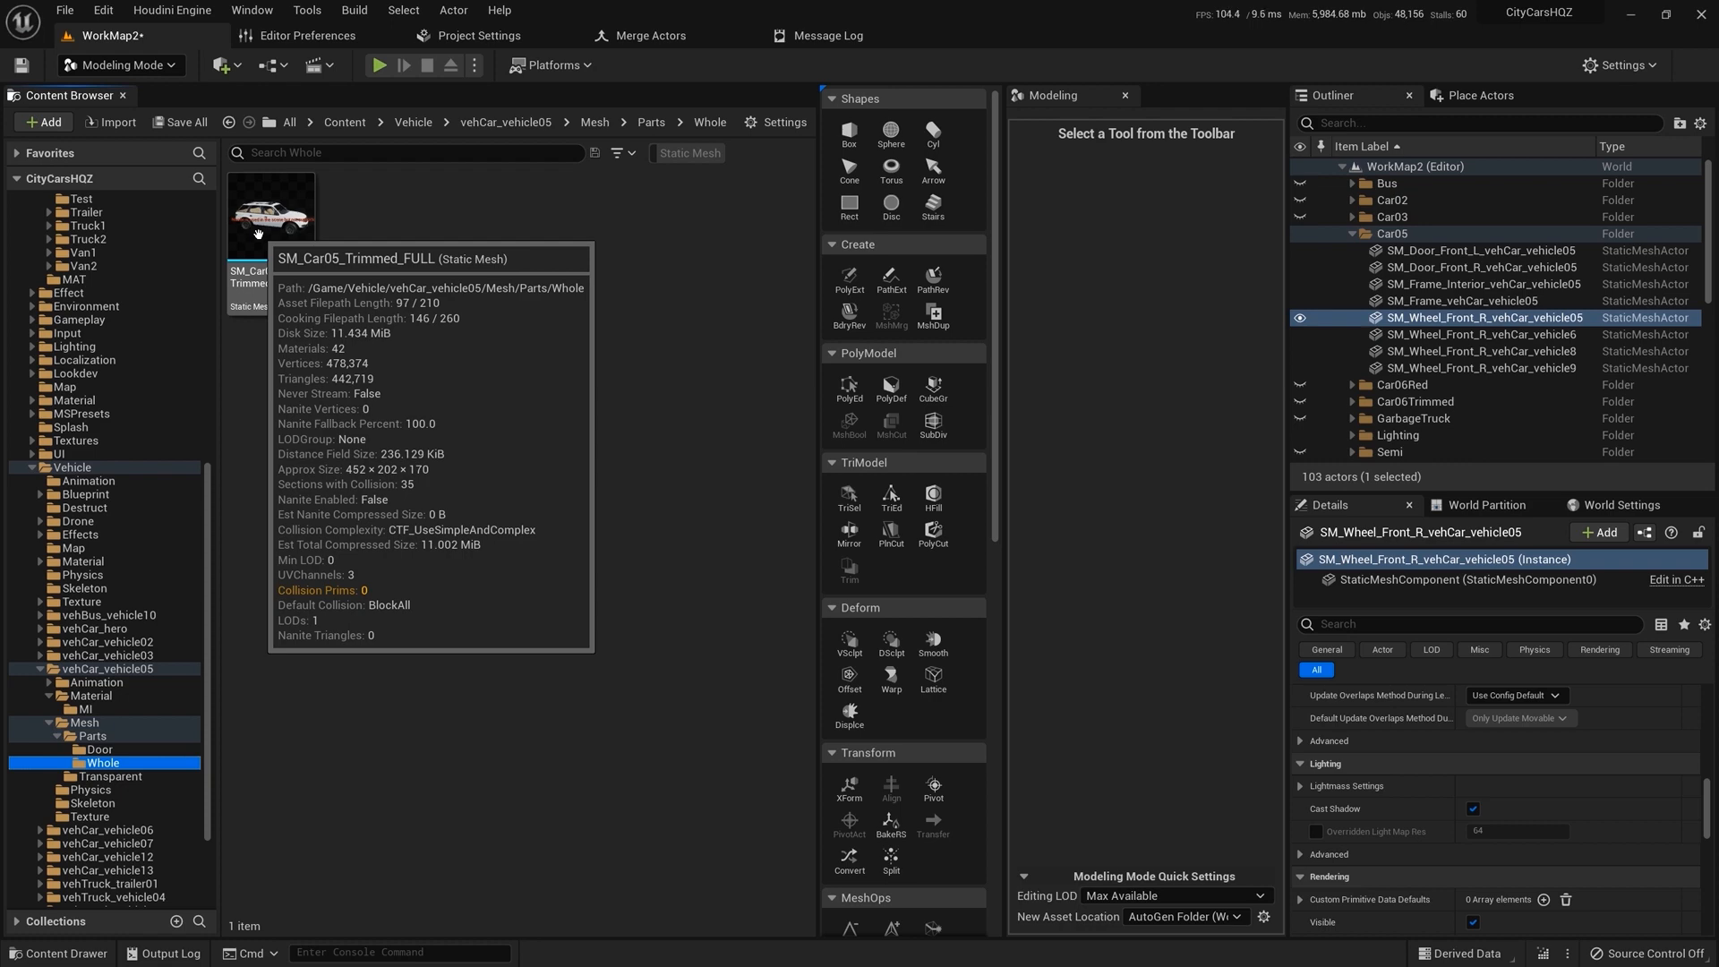
click(265, 245)
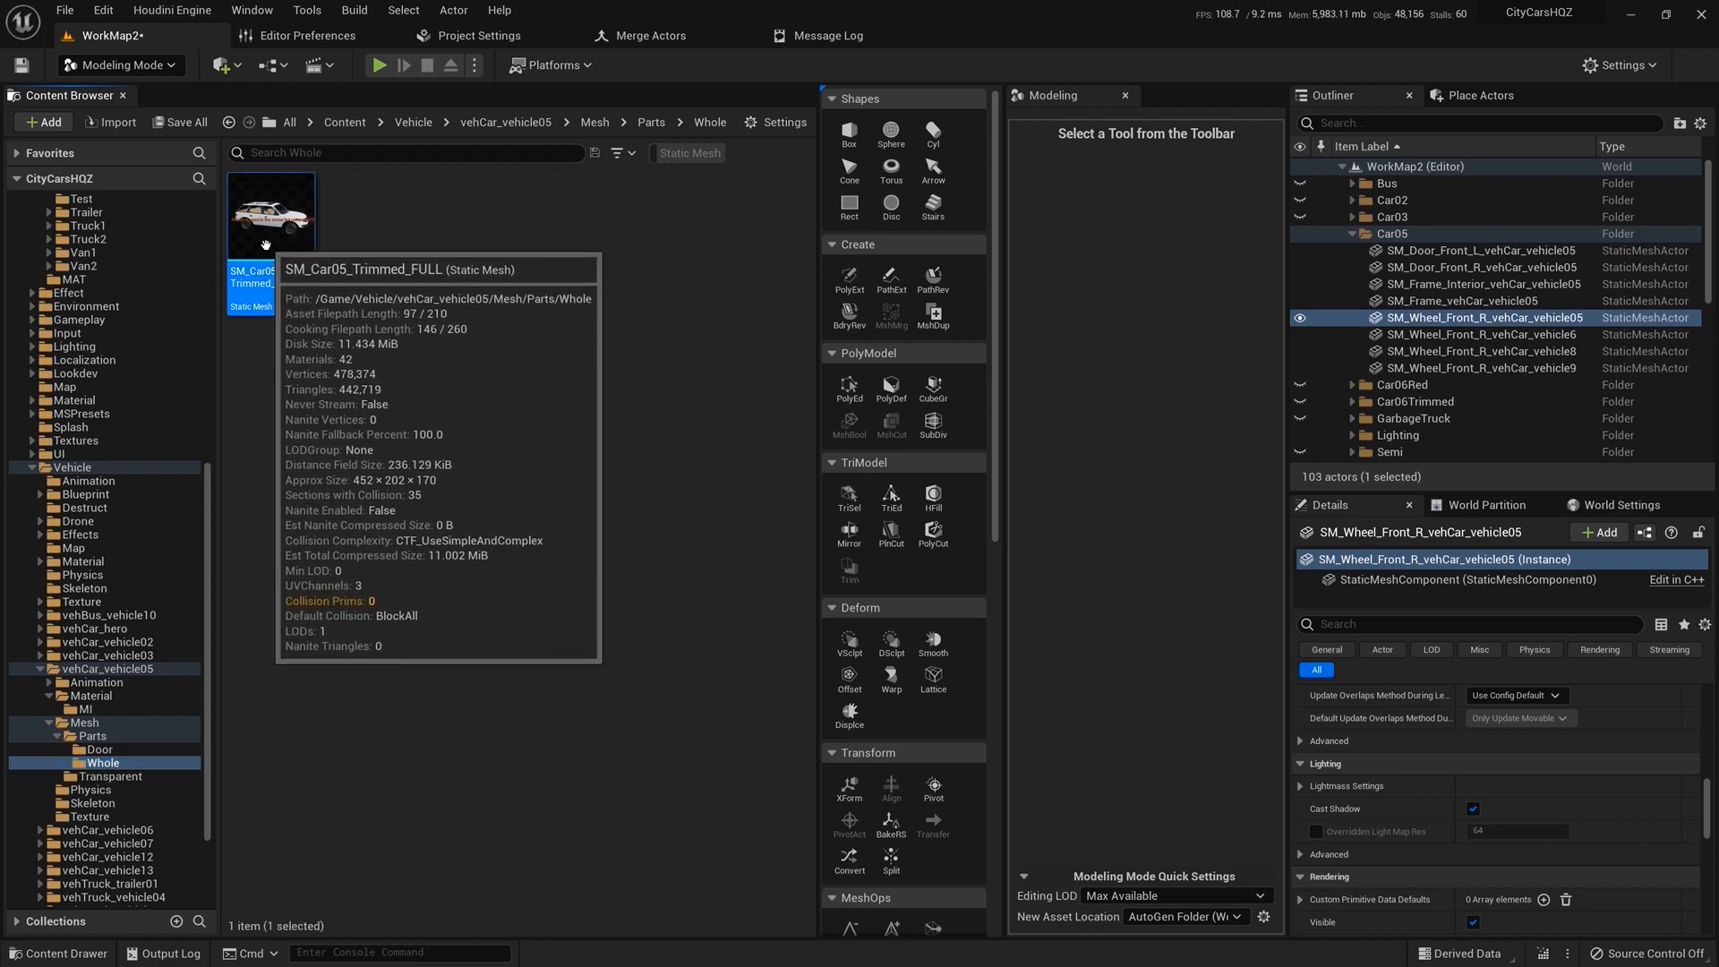
double_click(265, 244)
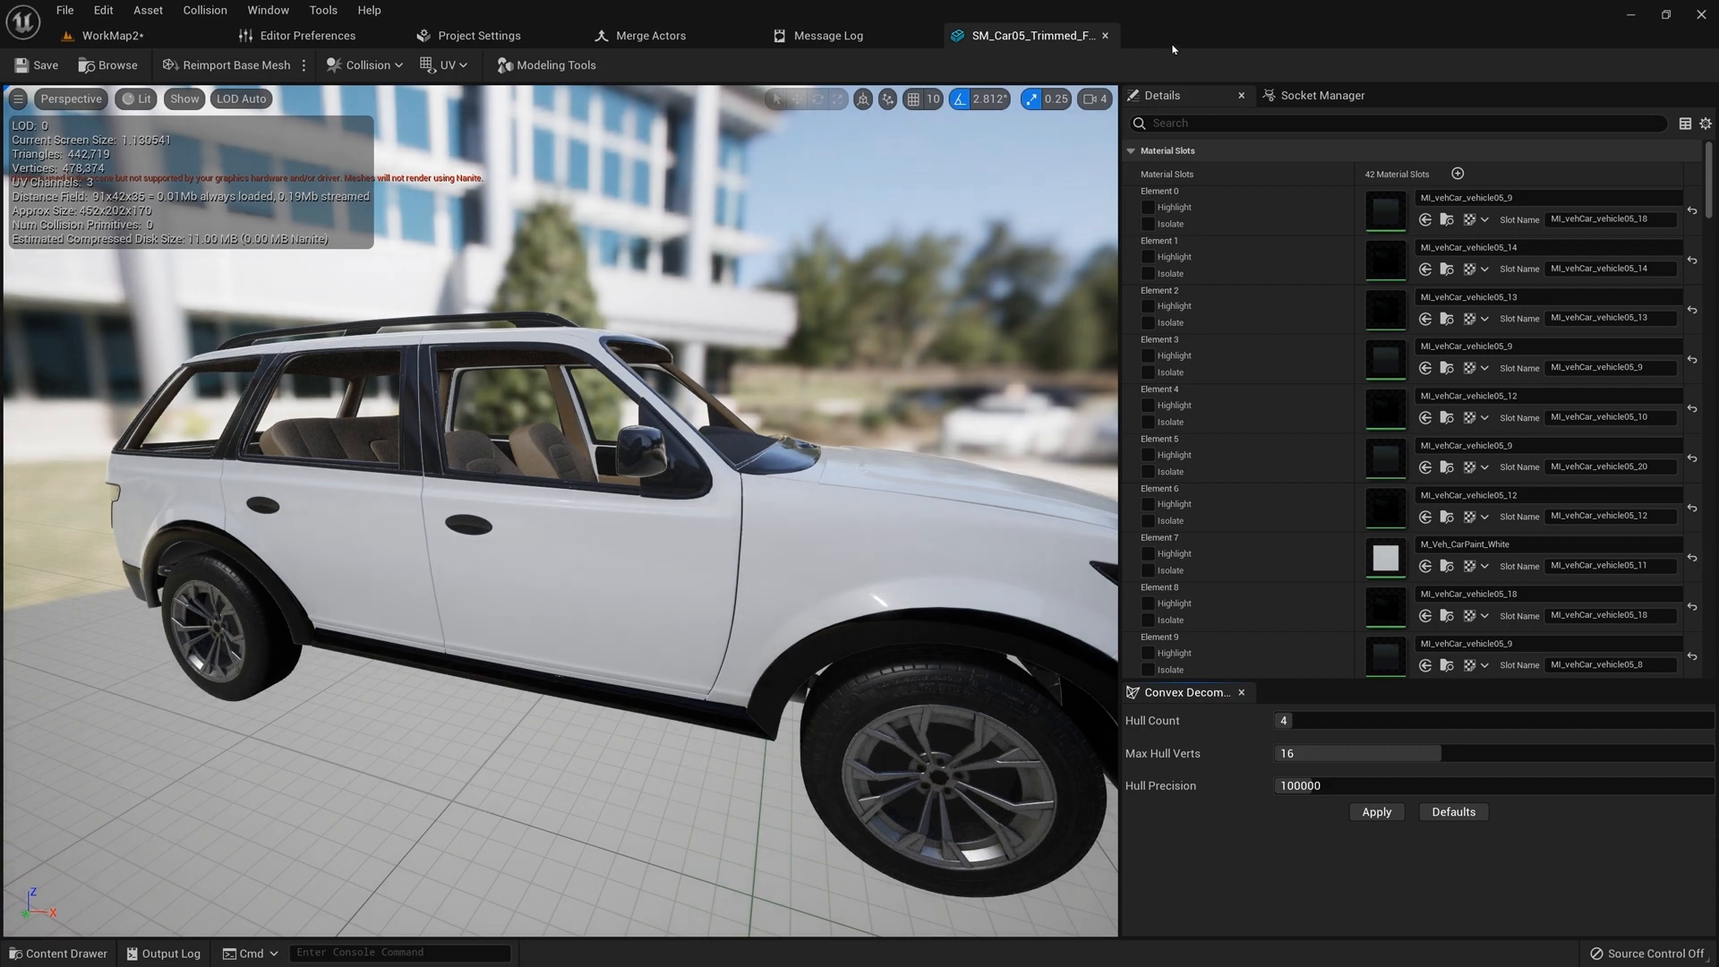
- Isolate the mesh's material slots Element 0, Element 3 and Element 4 one at a time, and show the full car again
click(1148, 225)
click(1148, 225)
drag(627, 537, 698, 582)
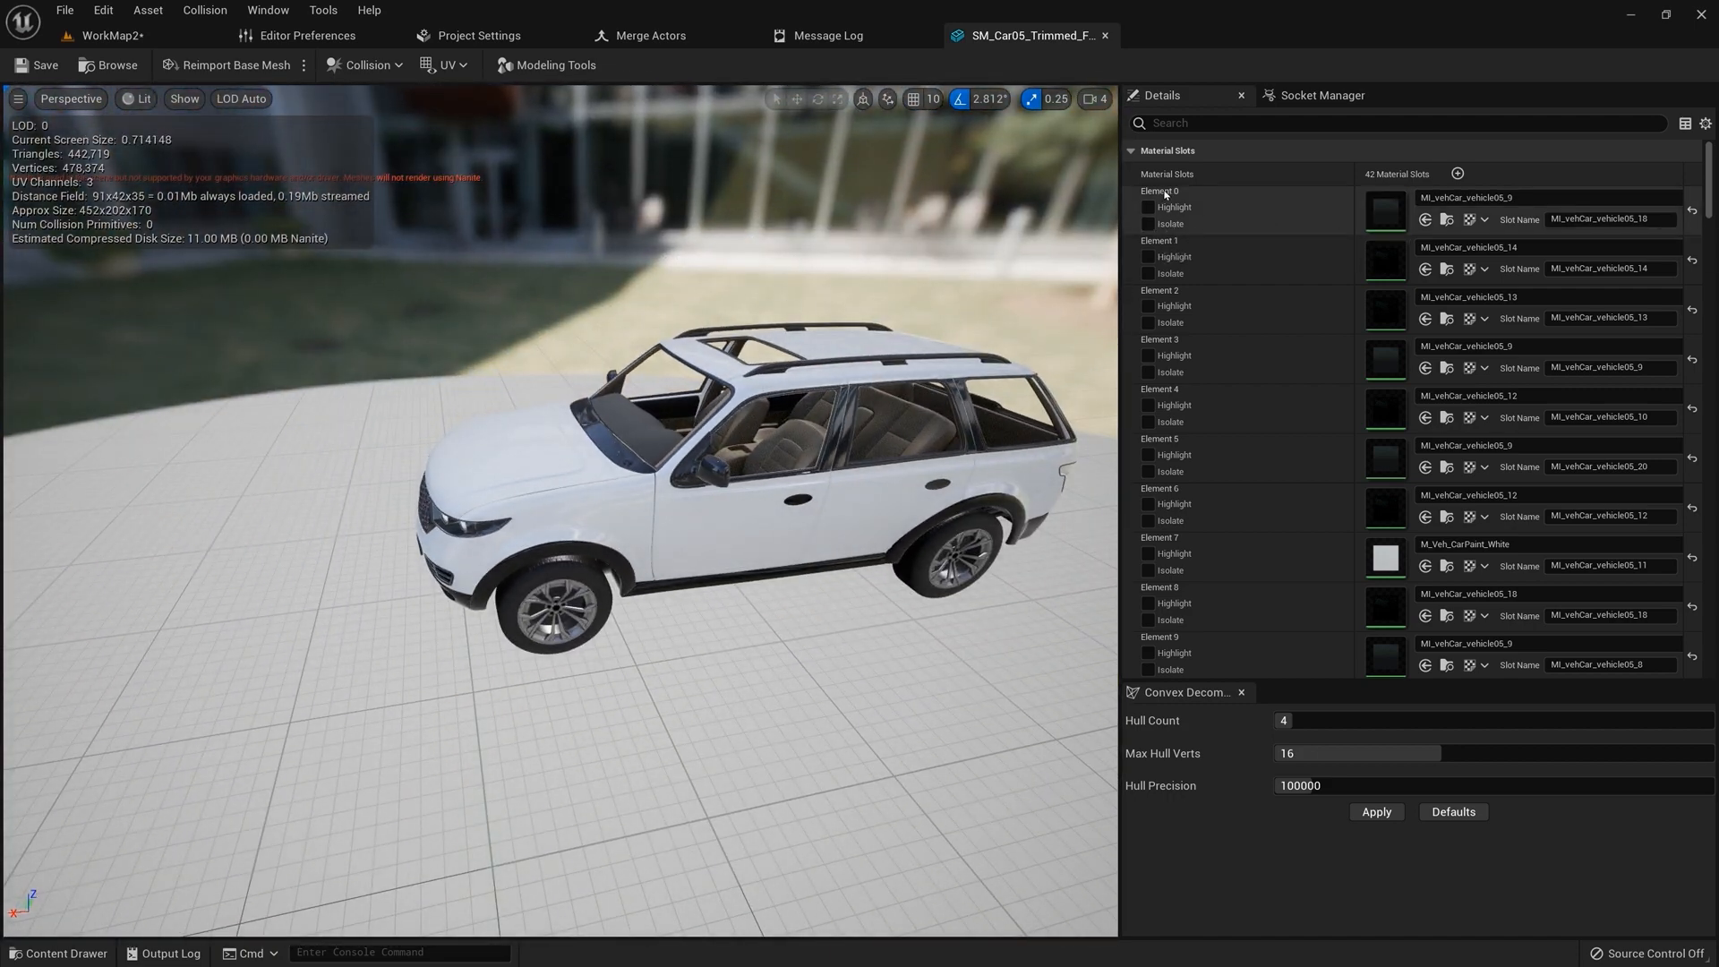
click(1149, 224)
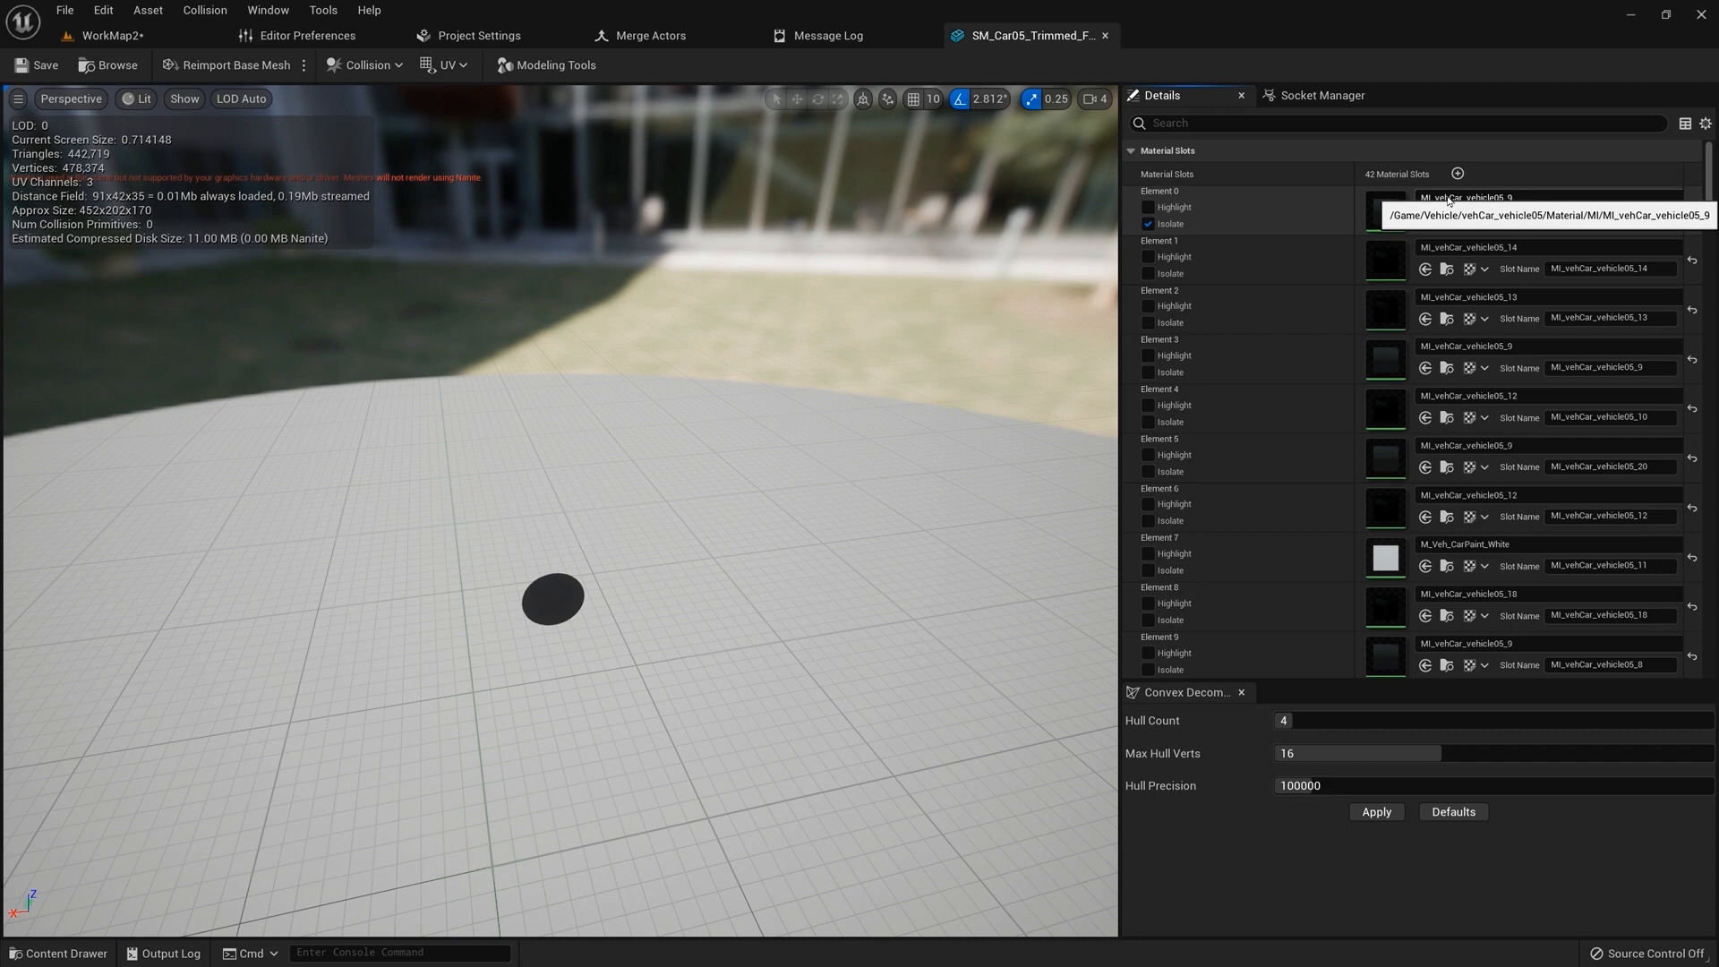
click(1149, 224)
click(1149, 372)
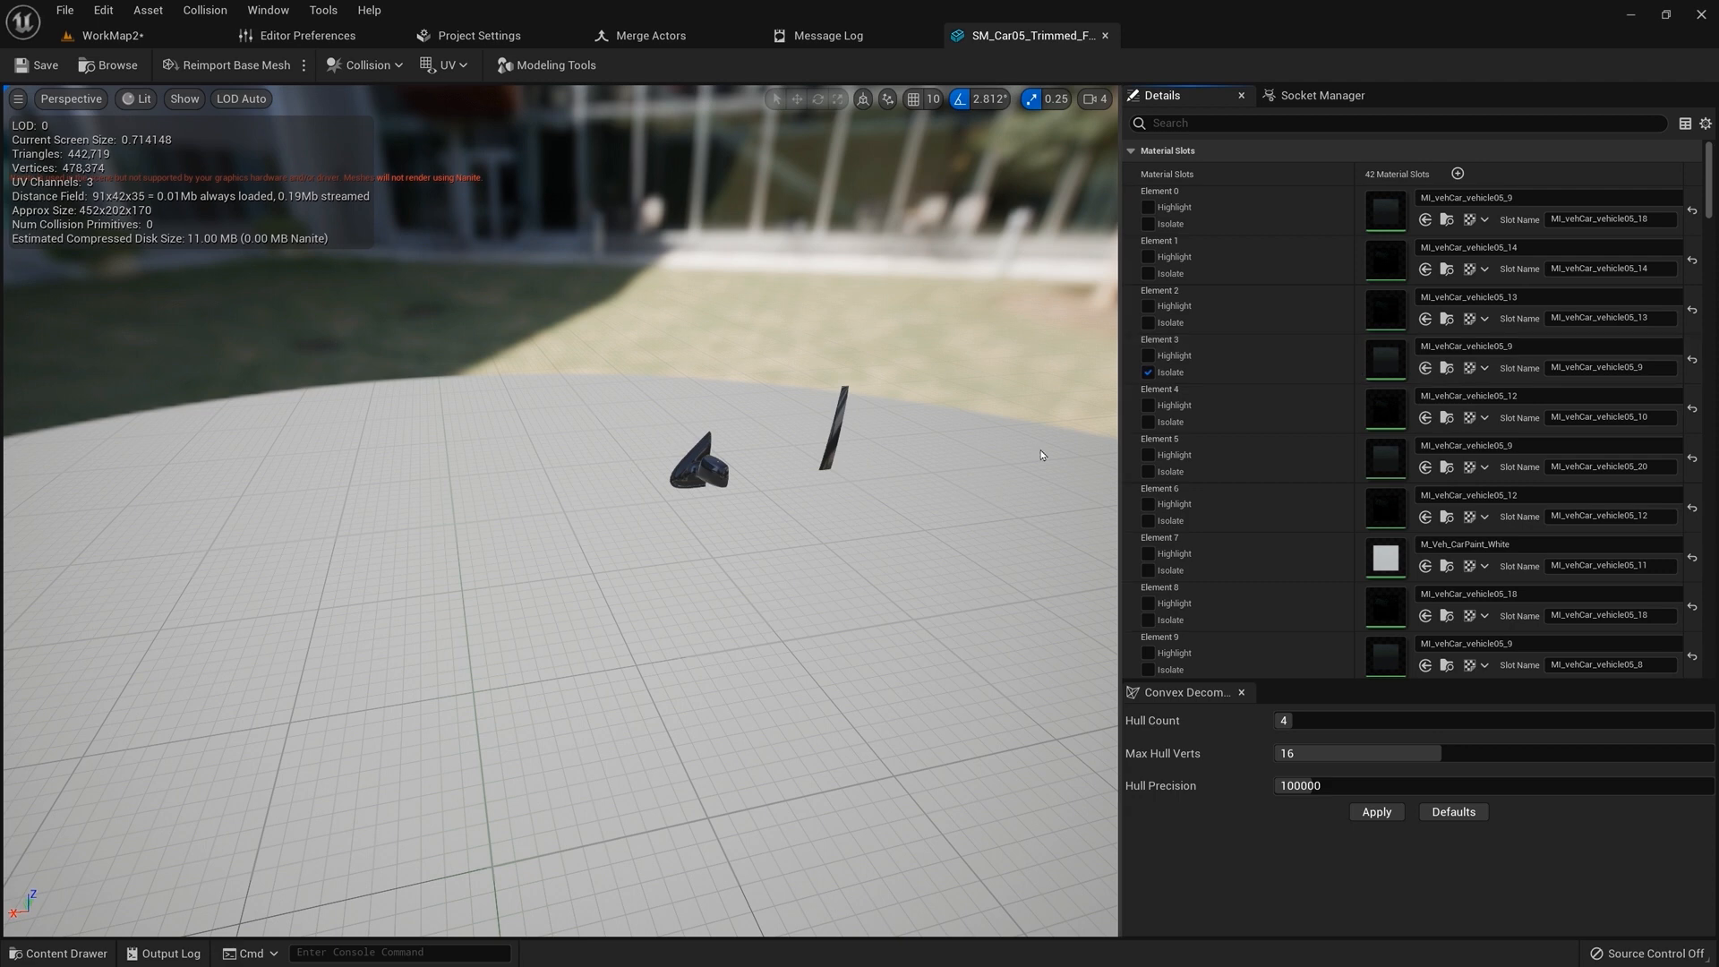
click(1149, 373)
click(1149, 422)
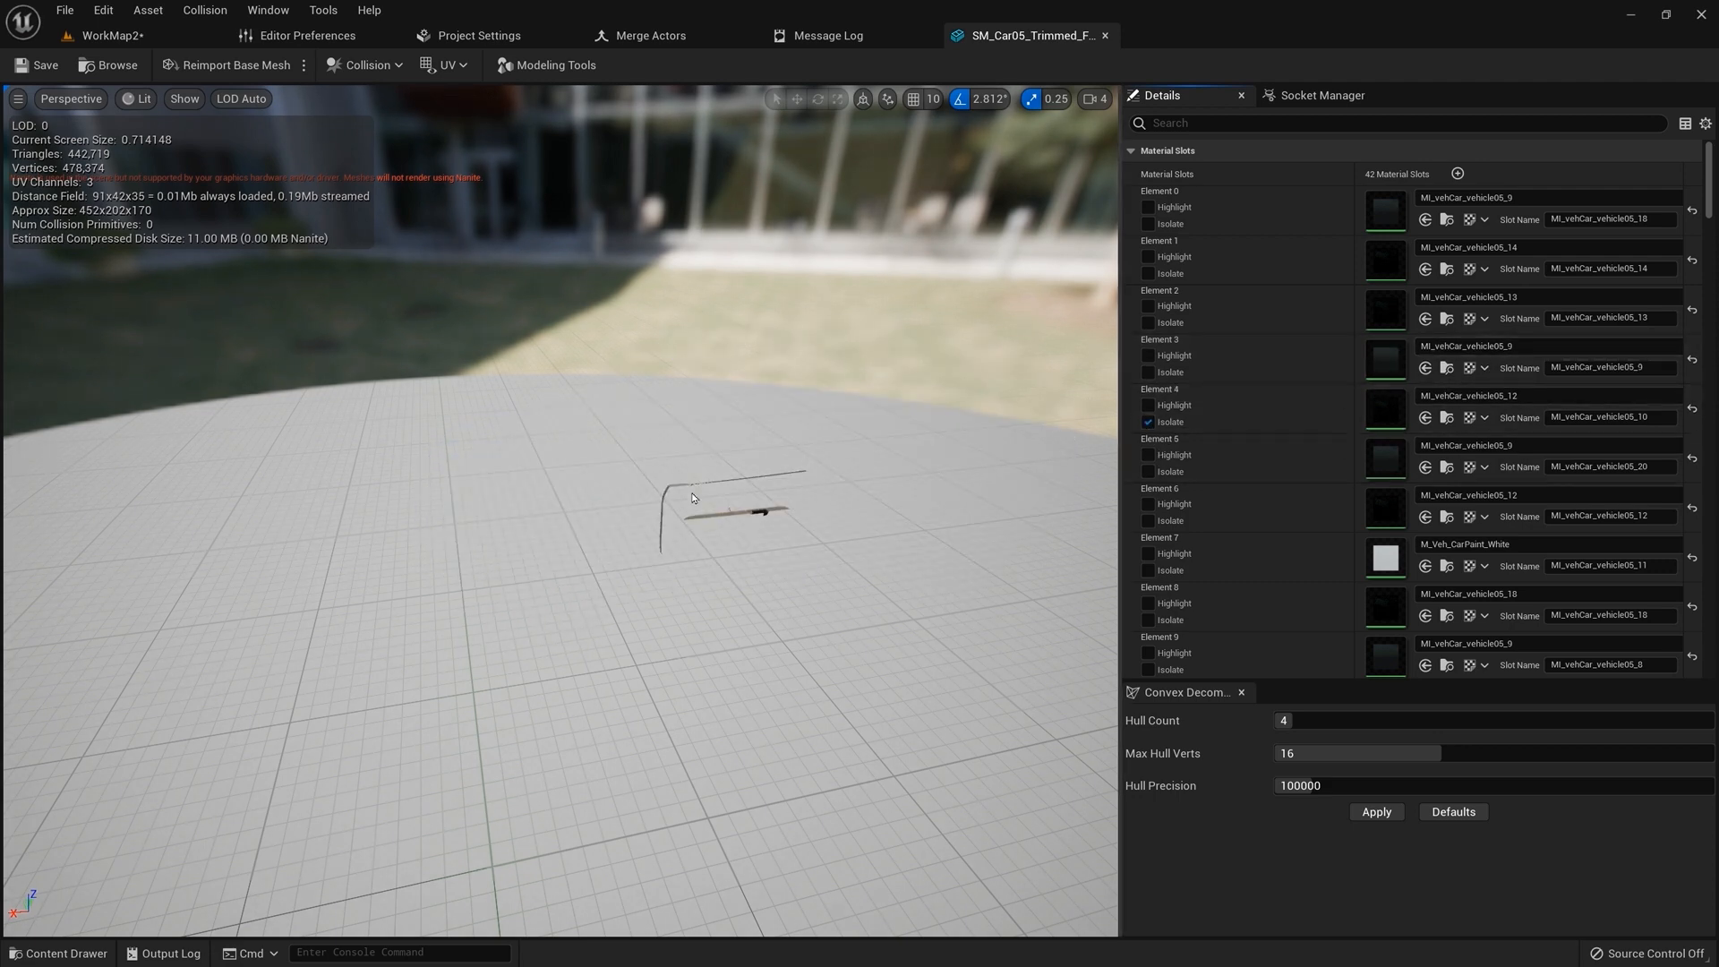
click(1148, 421)
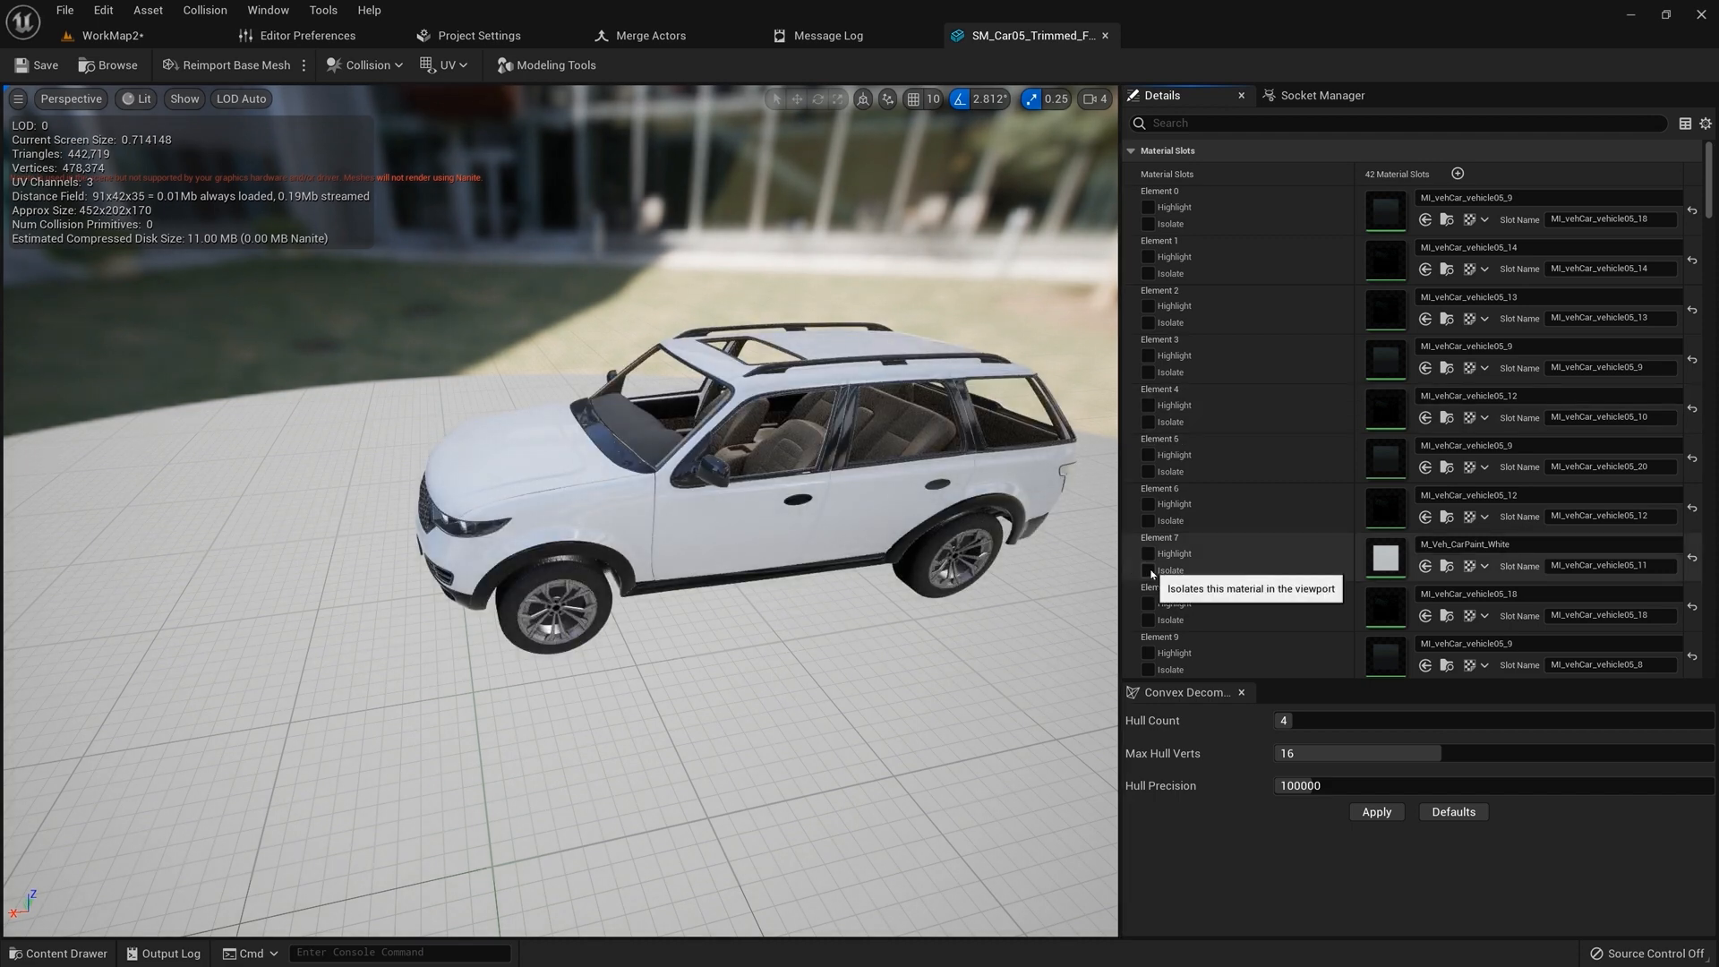
- Examine the remaining material slots and the whole SUV in the preview, close the mesh editor and return to the level
scroll(1248, 505, down, 10)
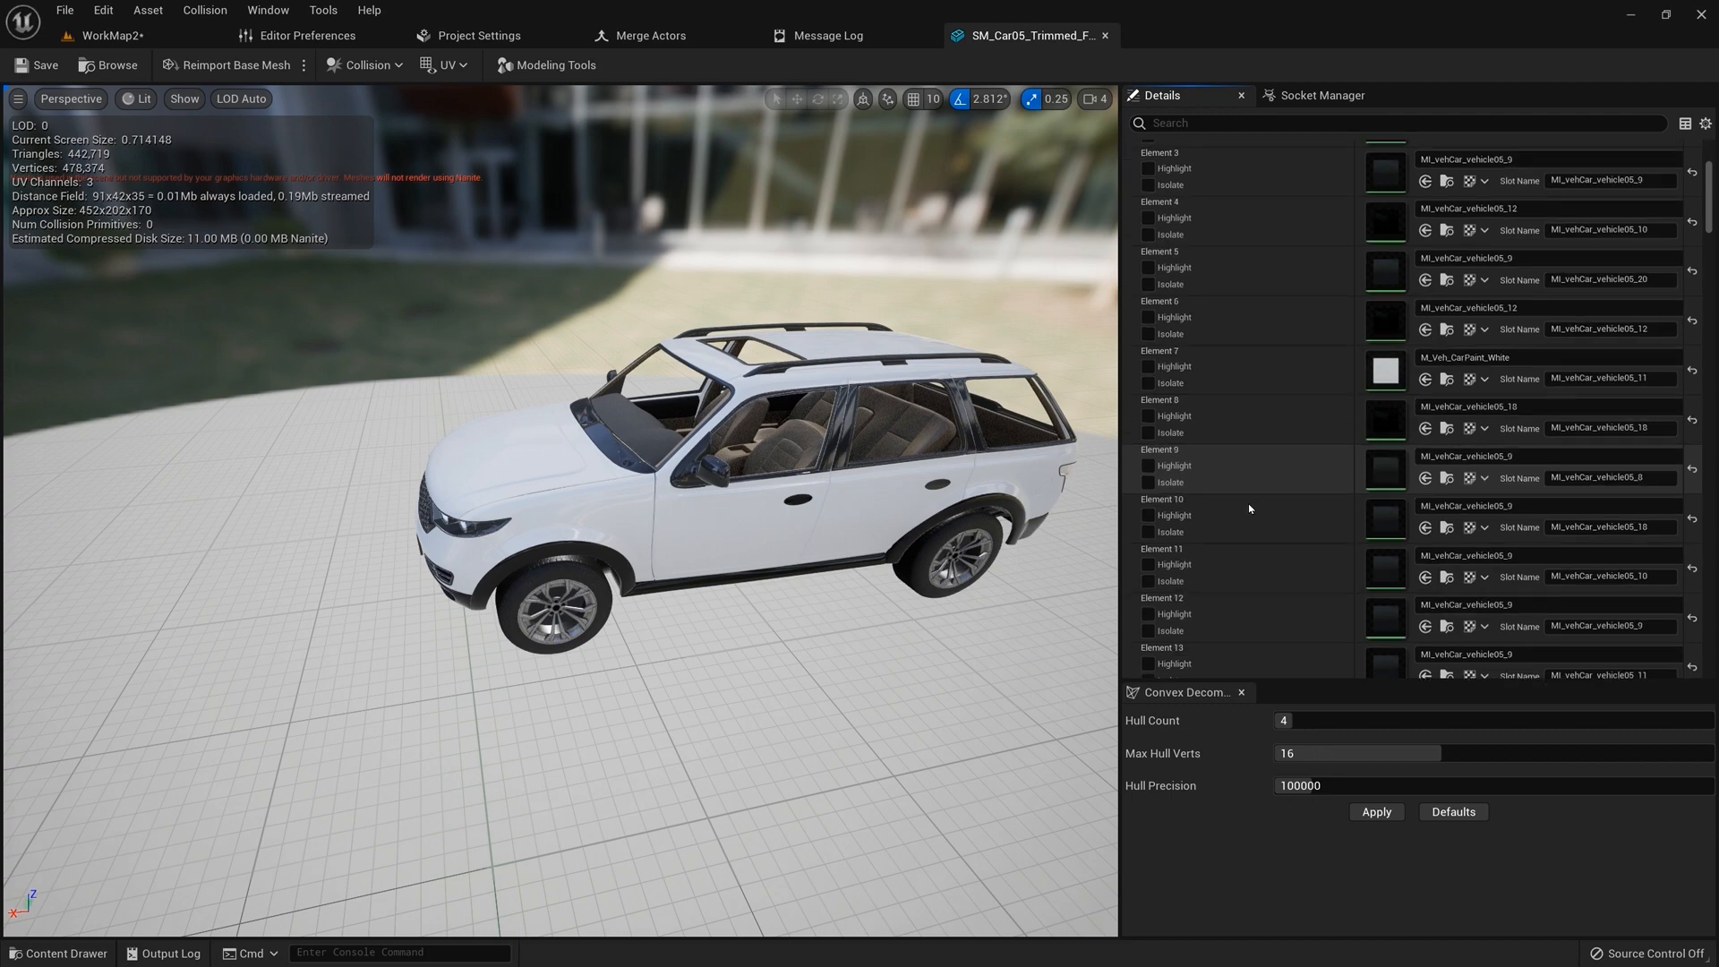
scroll(1248, 506, down, 15)
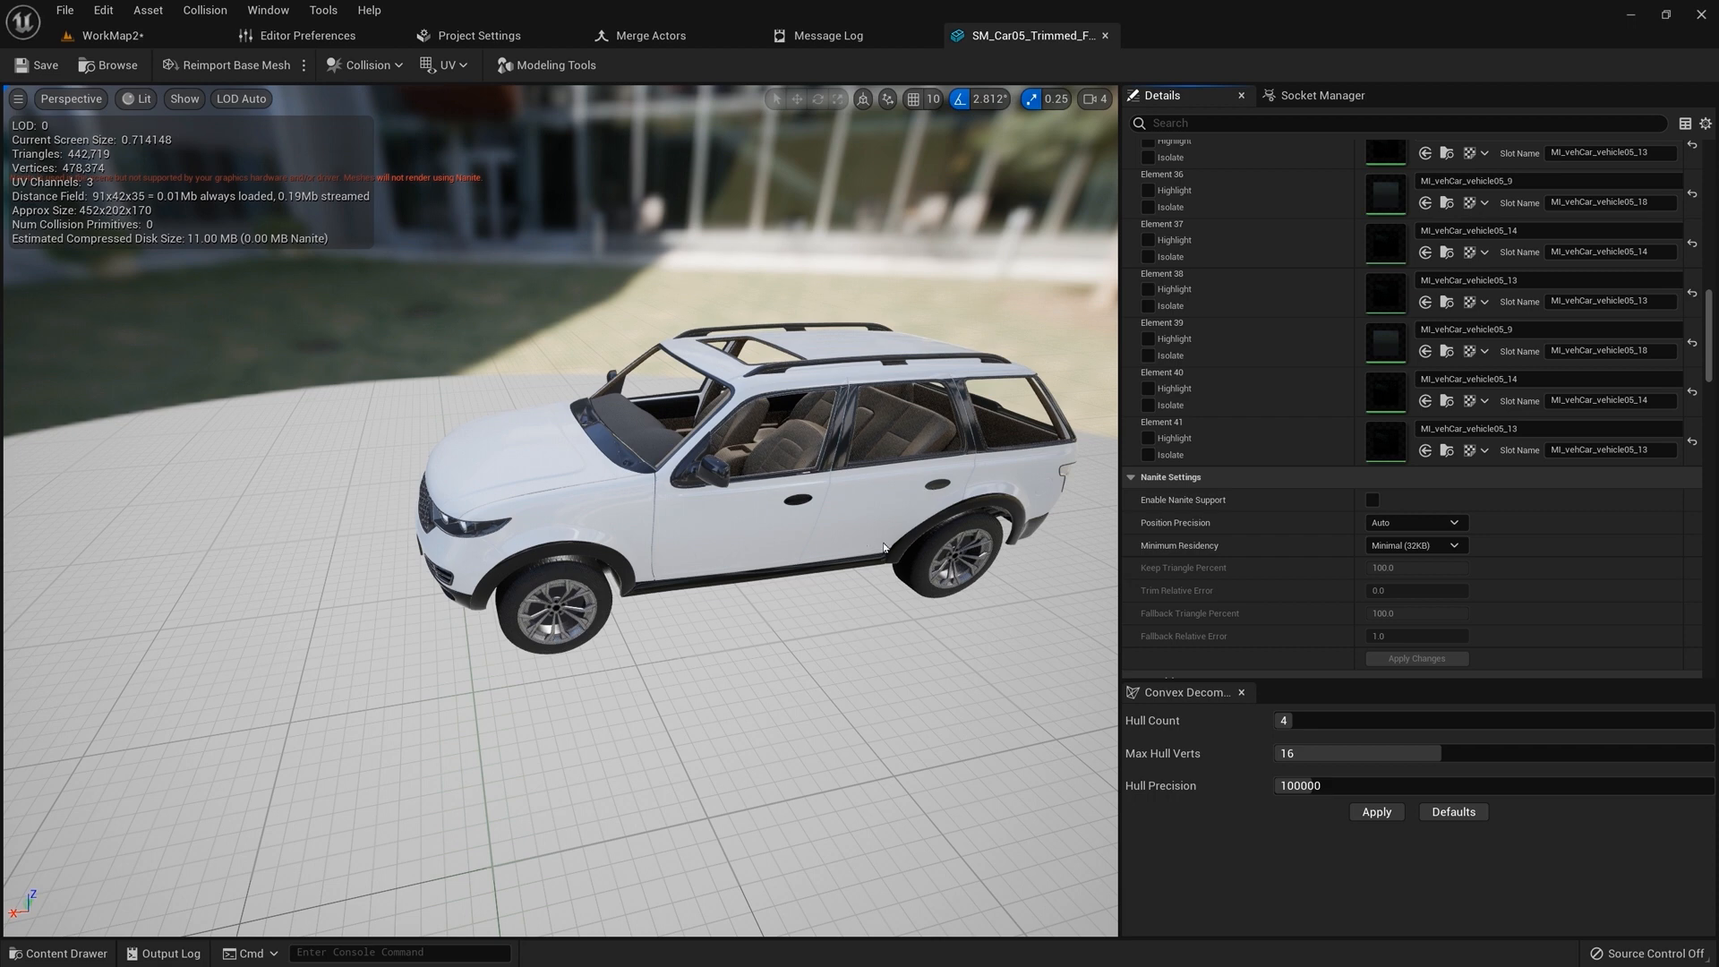
key(s)
right_drag(973, 554, 1005, 522)
key(w)
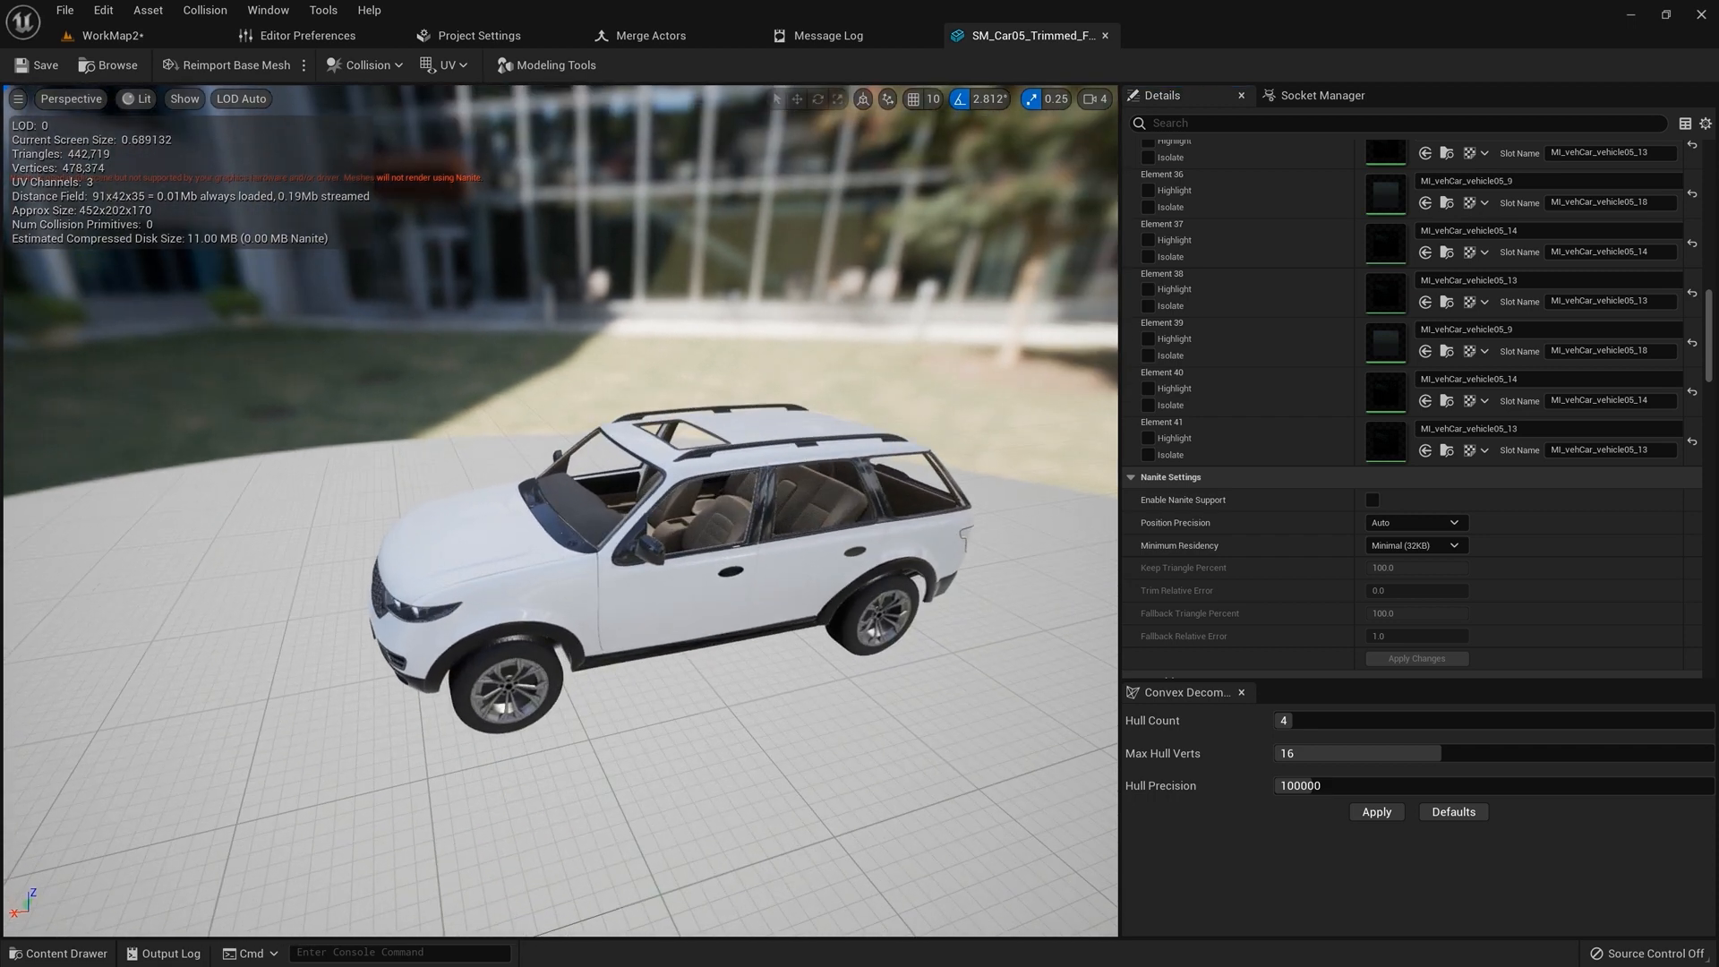
right_drag(856, 629, 856, 629)
key(w)
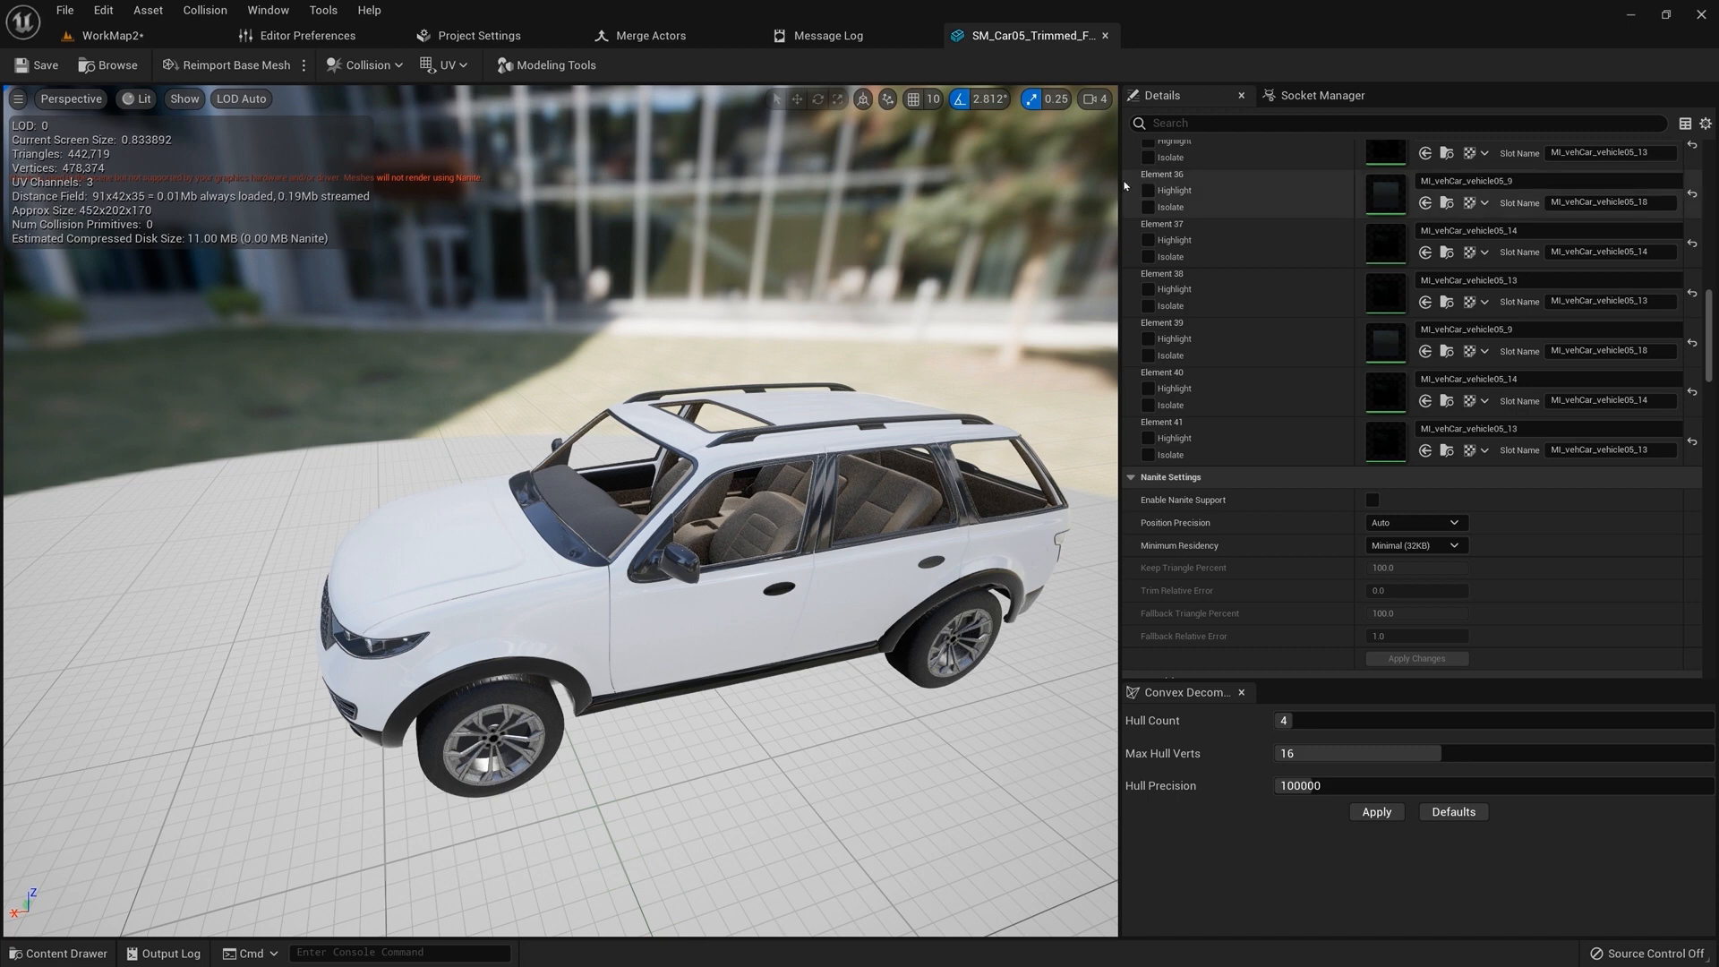
click(1105, 35)
click(115, 34)
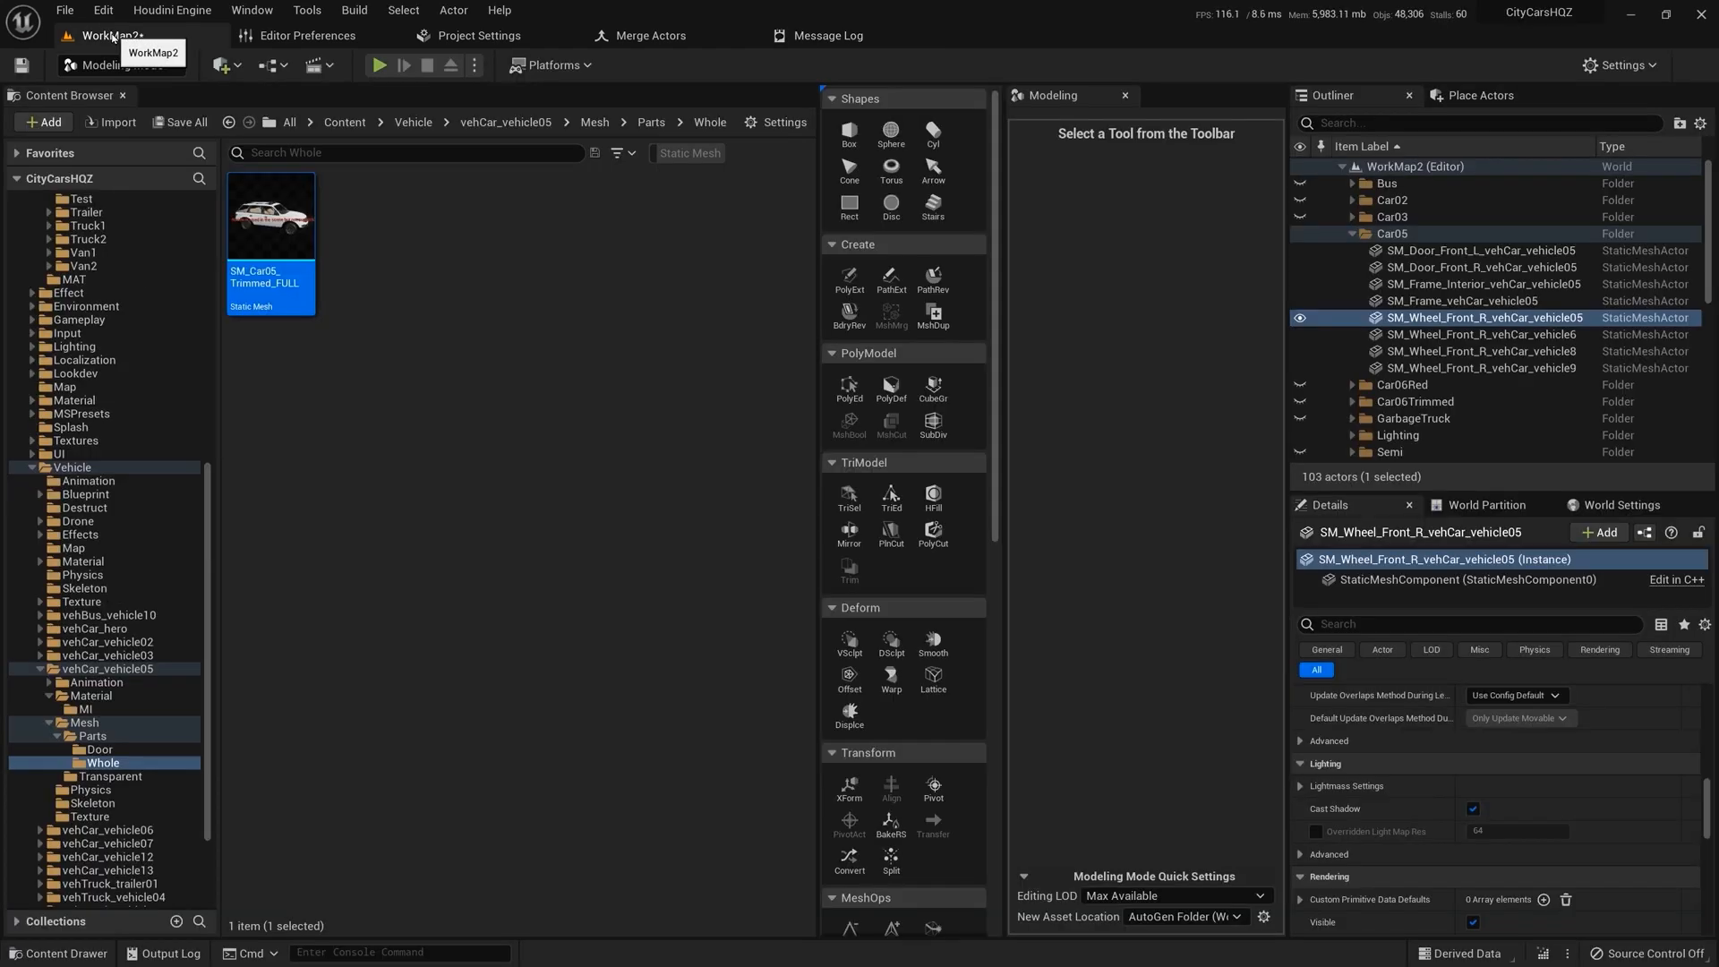